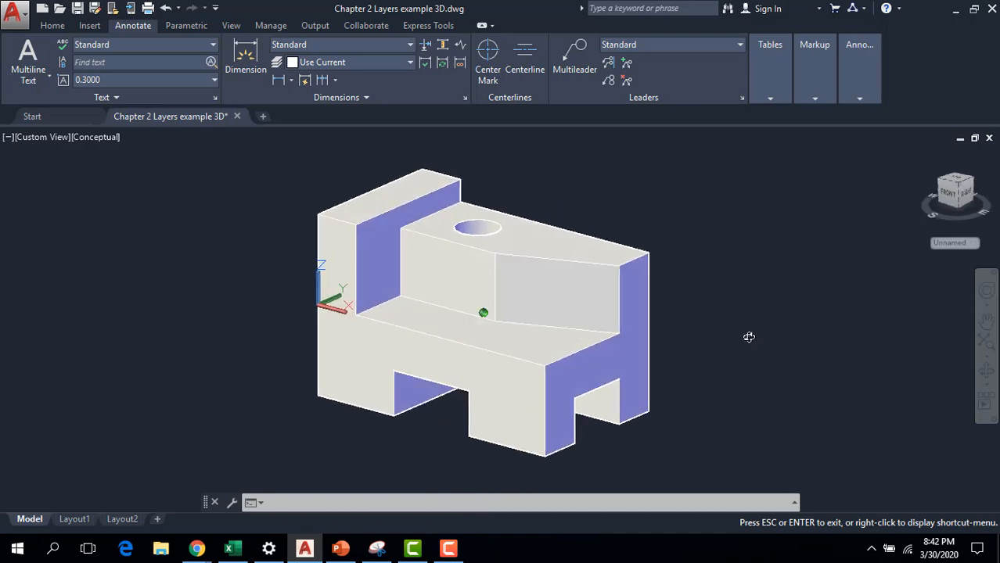
# Examine the top, front and side views with their dimensions on the Layout1 sheet of the 3D example drawing.
pyautogui.press('Escape')
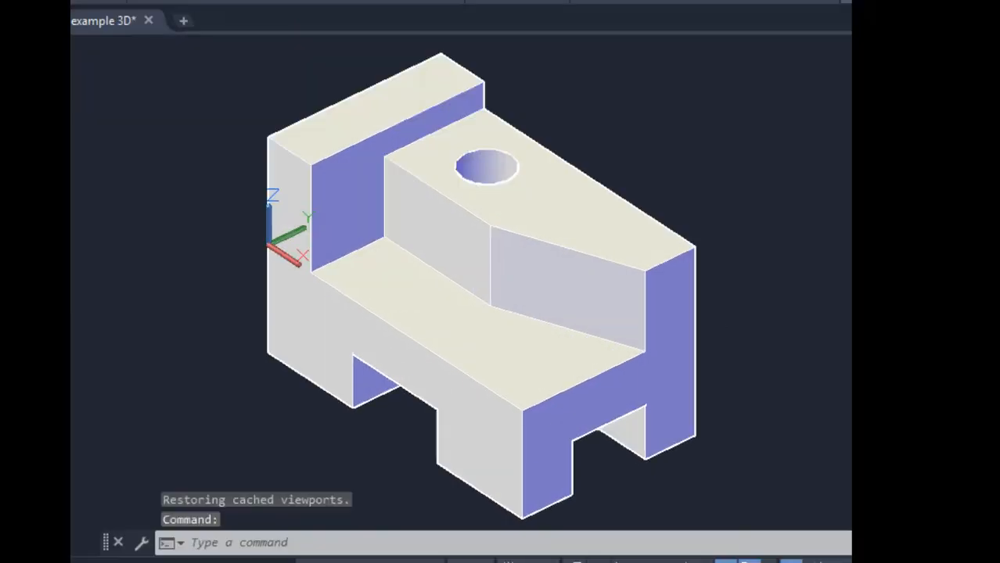
pyautogui.click(90, 518)
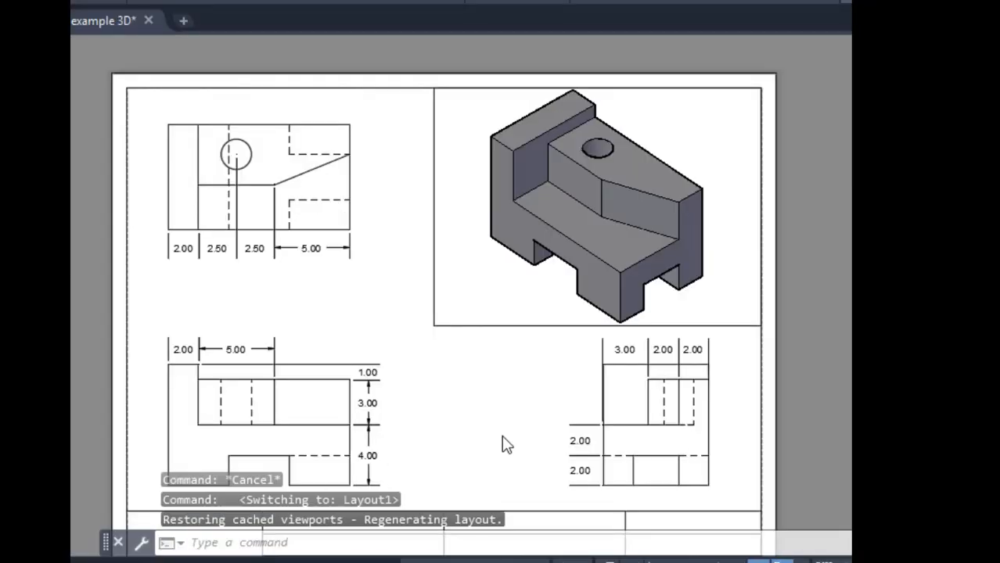
pyautogui.scroll(2, 418, 461)
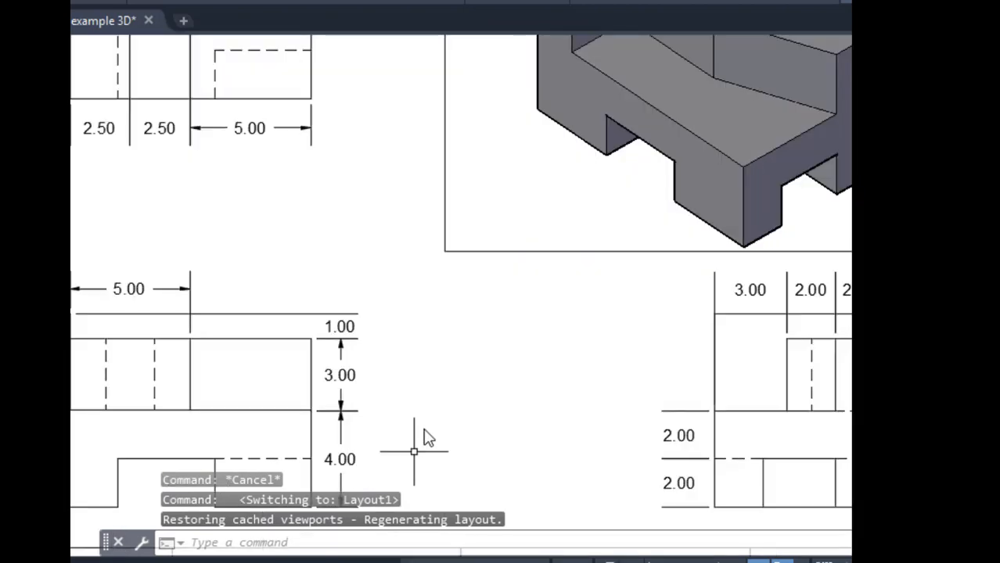
pyautogui.scroll(2, 450, 405)
pyautogui.scroll(-2, 444, 411)
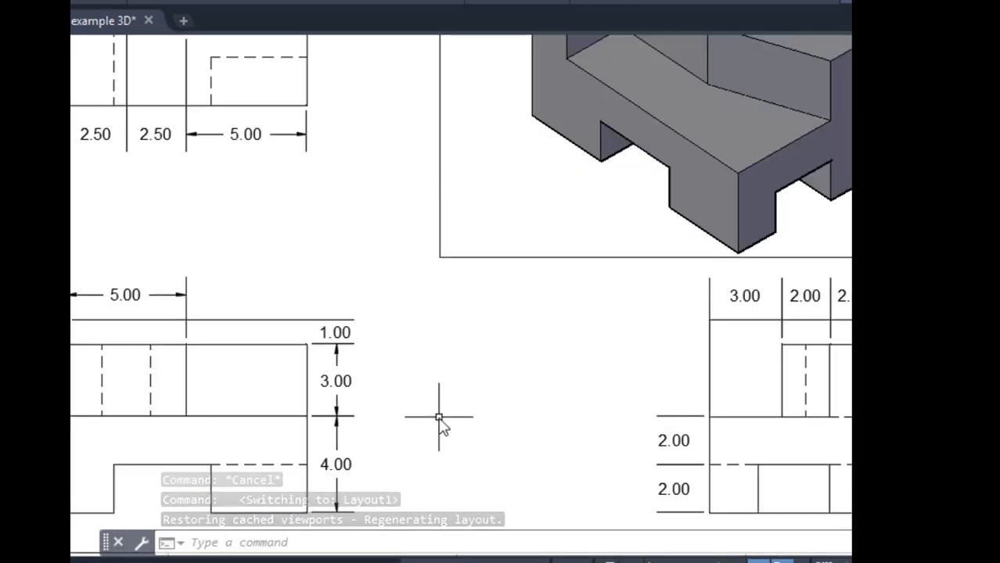
pyautogui.scroll(-3, 439, 418)
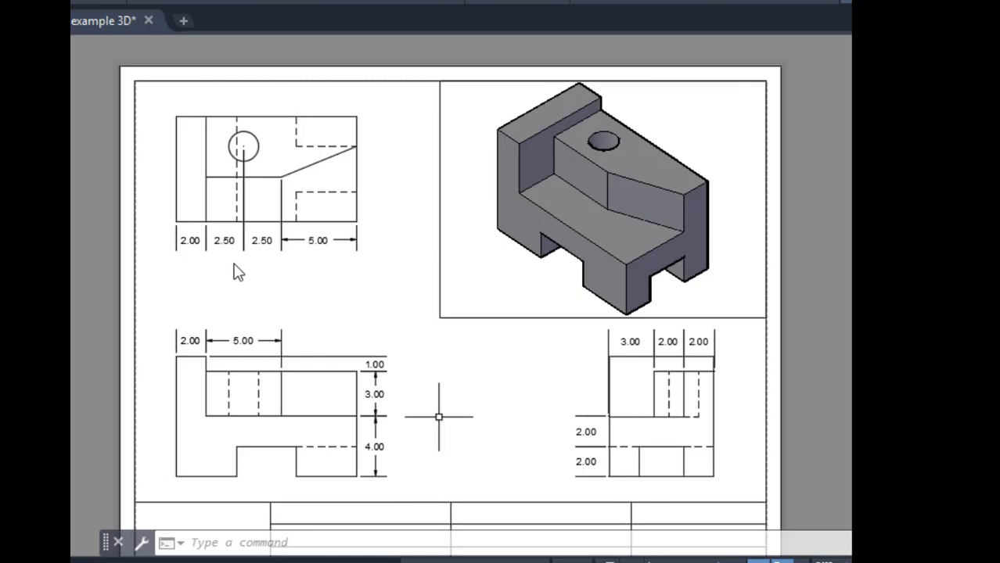
pyautogui.scroll(2, 335, 319)
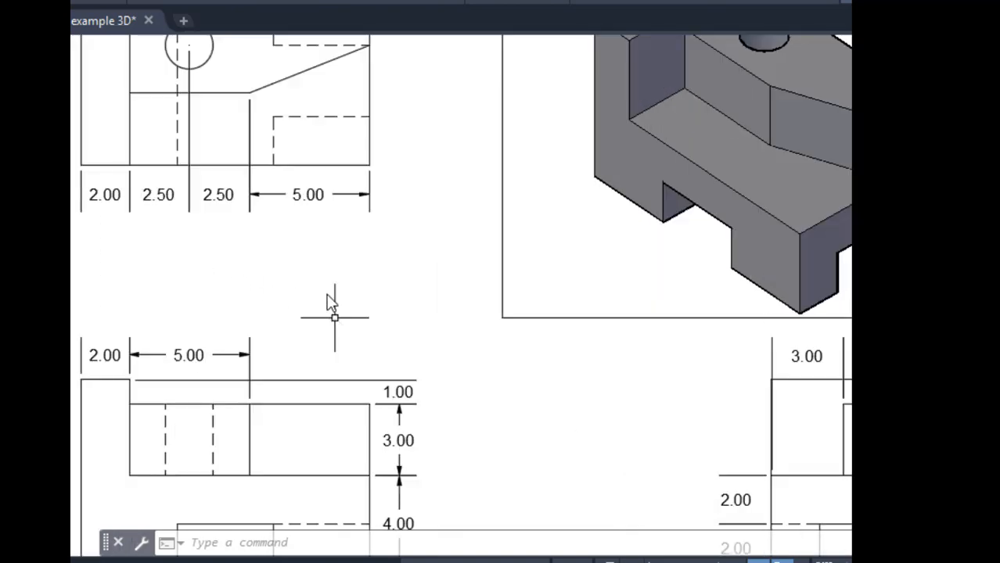
pyautogui.moveTo(330, 303); pyautogui.dragTo(353, 312, button='middle')
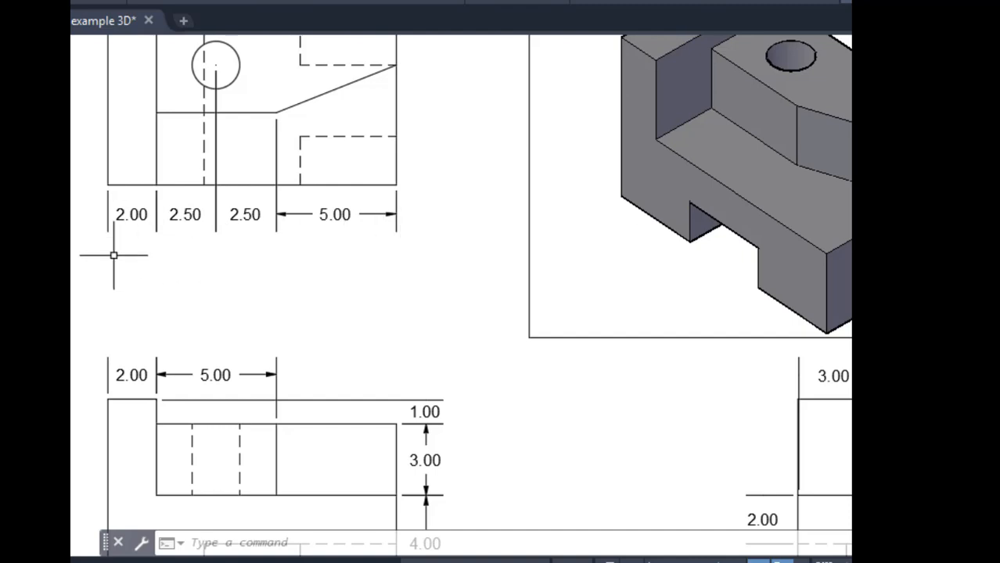
pyautogui.moveTo(517, 391); pyautogui.dragTo(503, 307, button='middle')
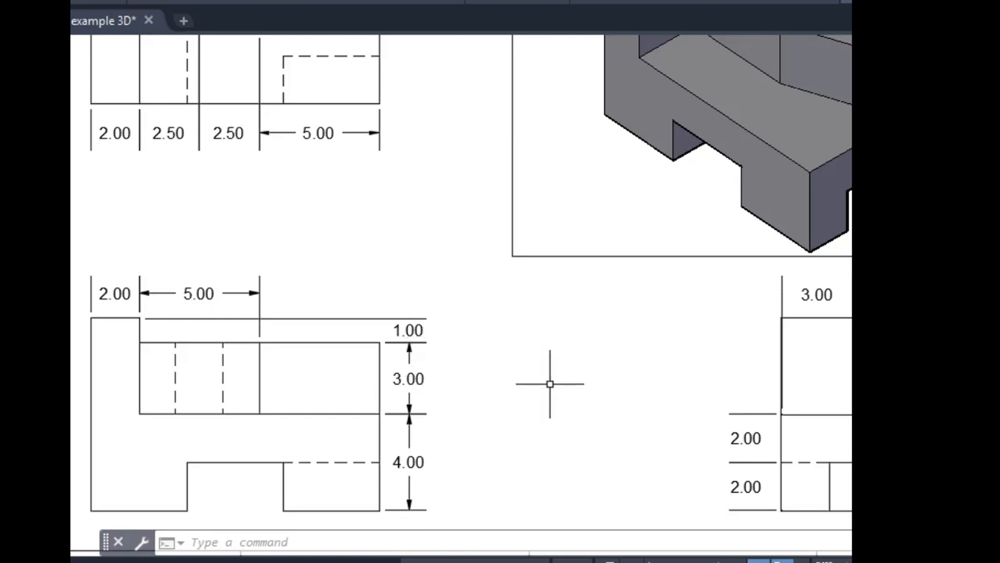
pyautogui.scroll(2, 537, 373)
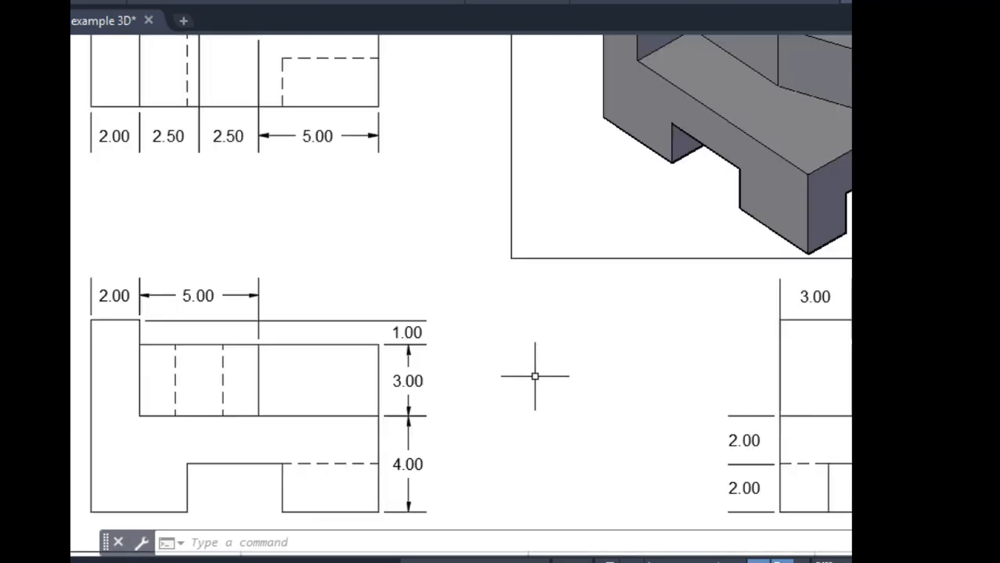
pyautogui.scroll(-1, 535, 376)
pyautogui.moveTo(581, 362); pyautogui.dragTo(514, 354, button='middle')
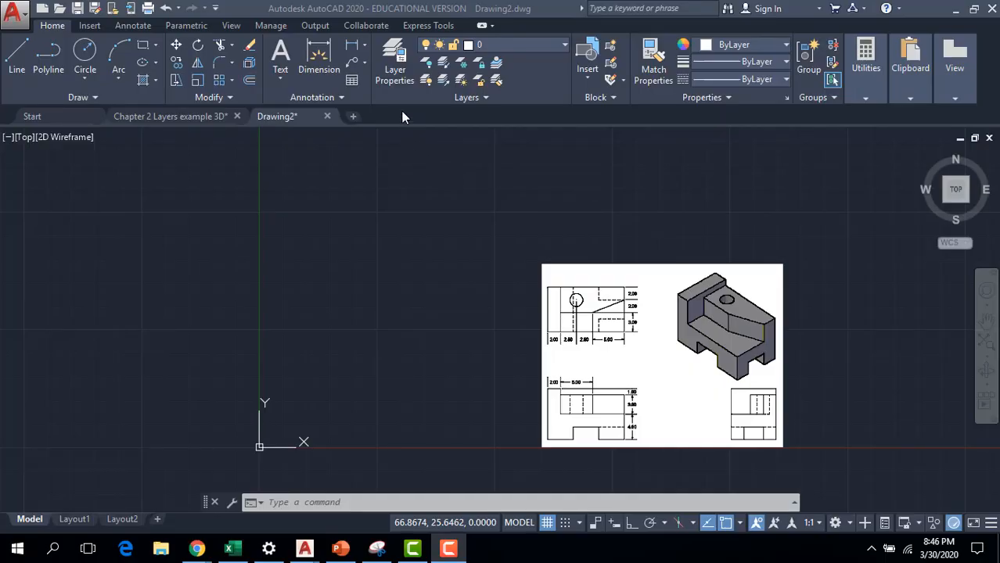
# Add two new layers in the Layer Properties Manager, keeping the first one's default name and naming the second CONSTRUCTION.
pyautogui.click(392, 69)
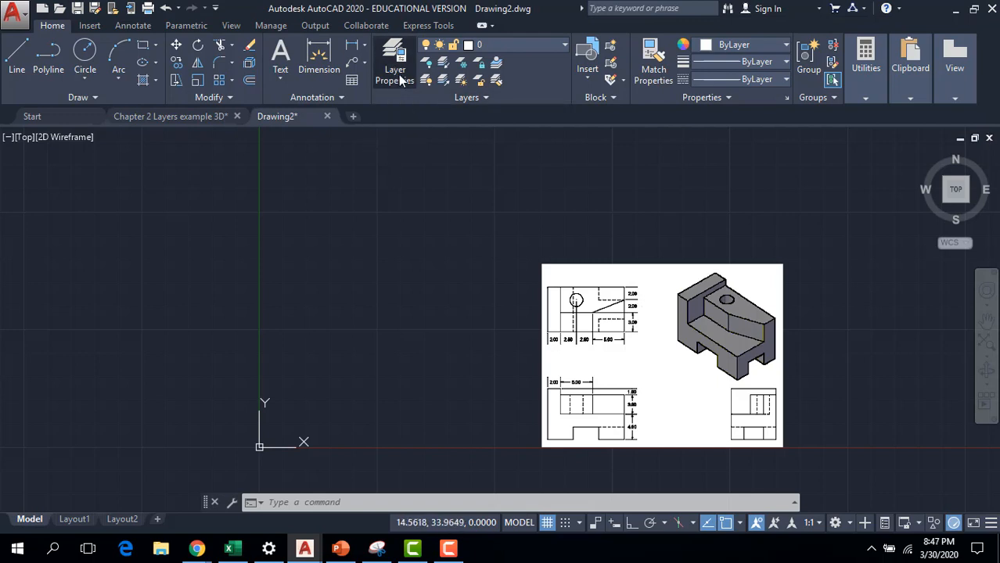
pyautogui.click(397, 72)
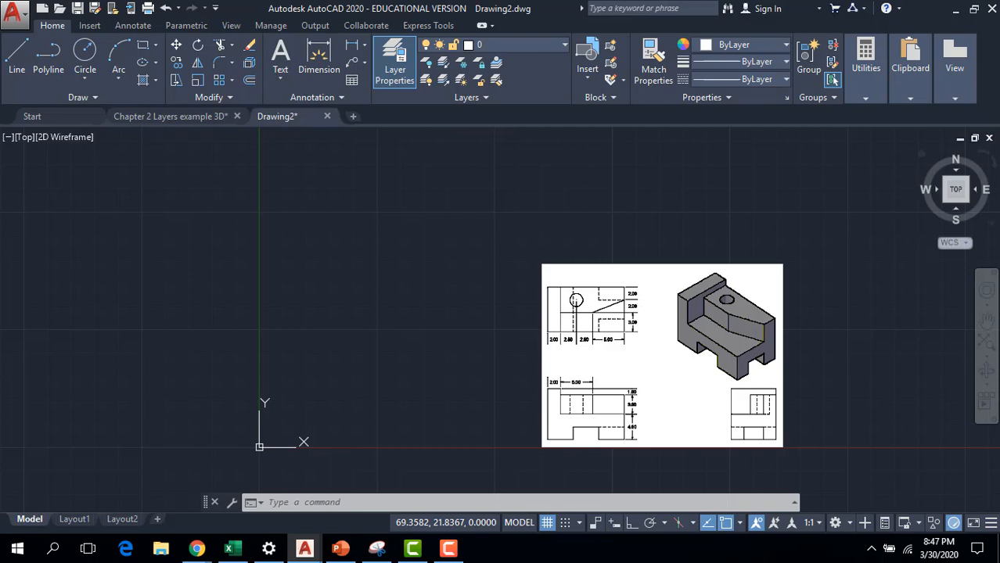
pyautogui.moveTo(997, 359); pyautogui.dragTo(129, 236)
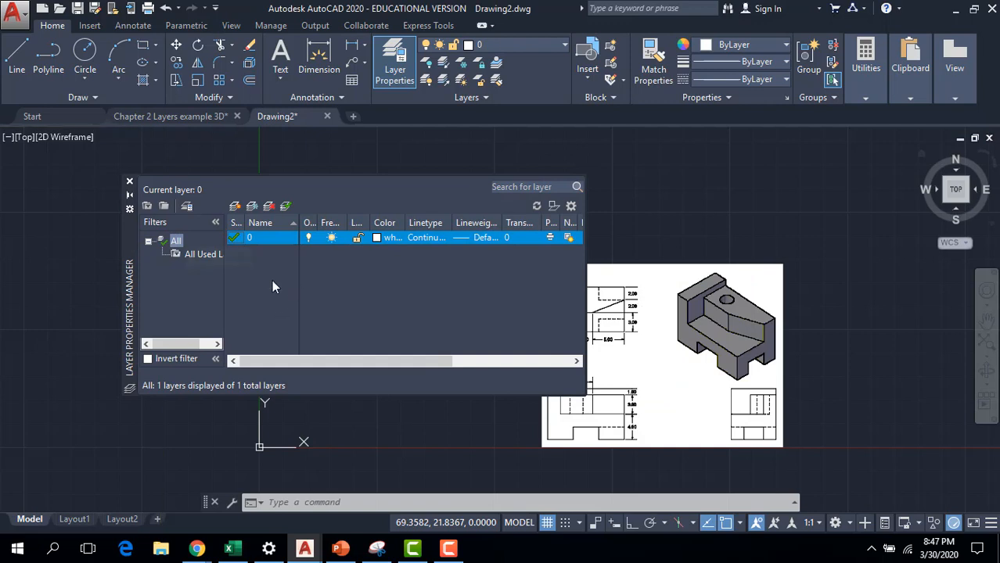
pyautogui.click(236, 208)
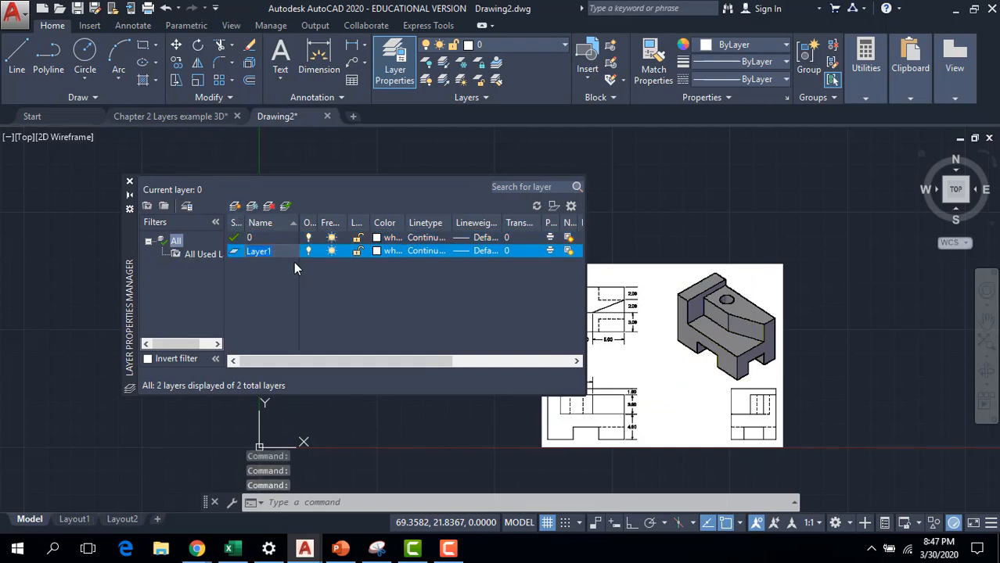
pyautogui.click(235, 206)
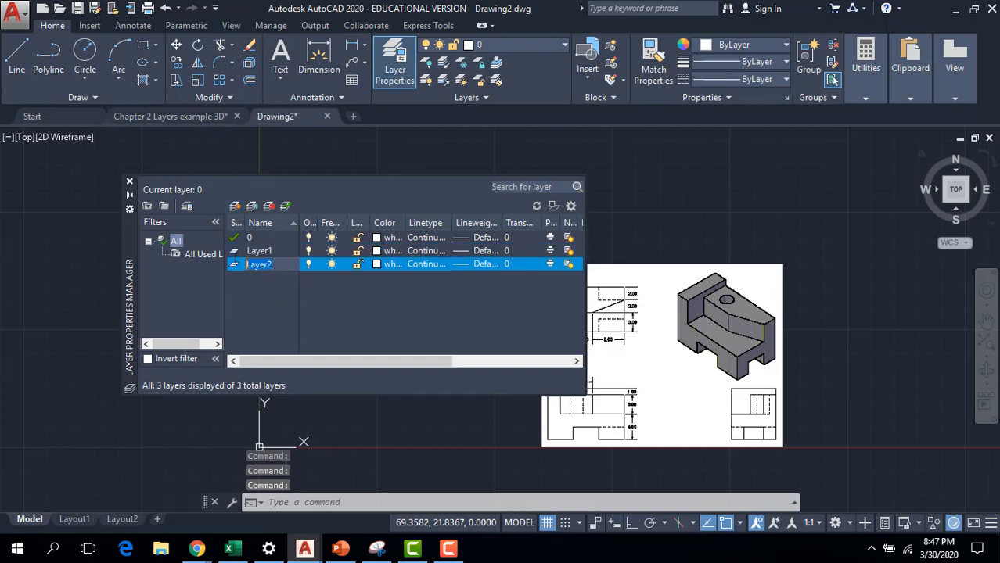
pyautogui.write('CONSTRUCTION')
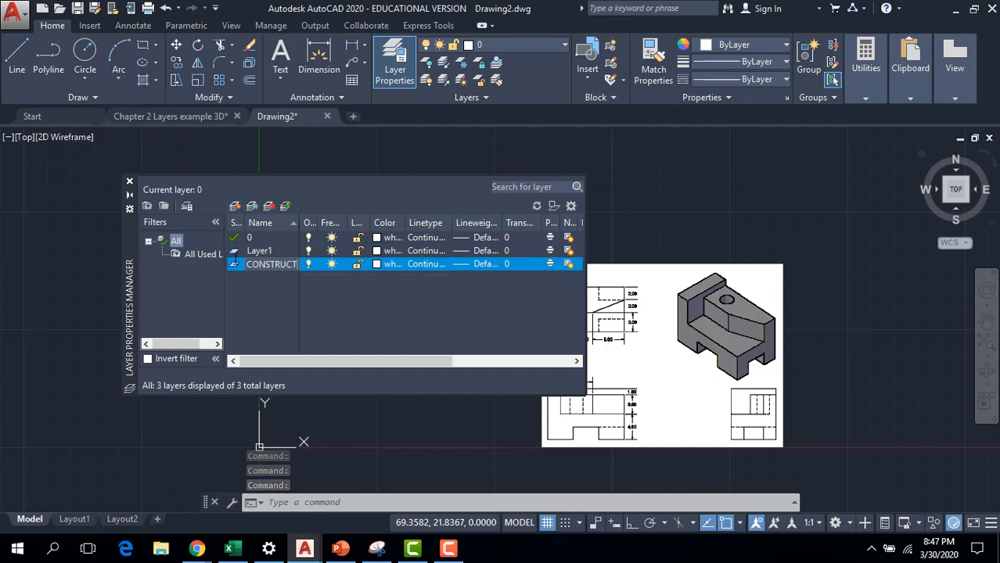
# Add two more layers named hIDDEN and Dimensions.
pyautogui.click(236, 207)
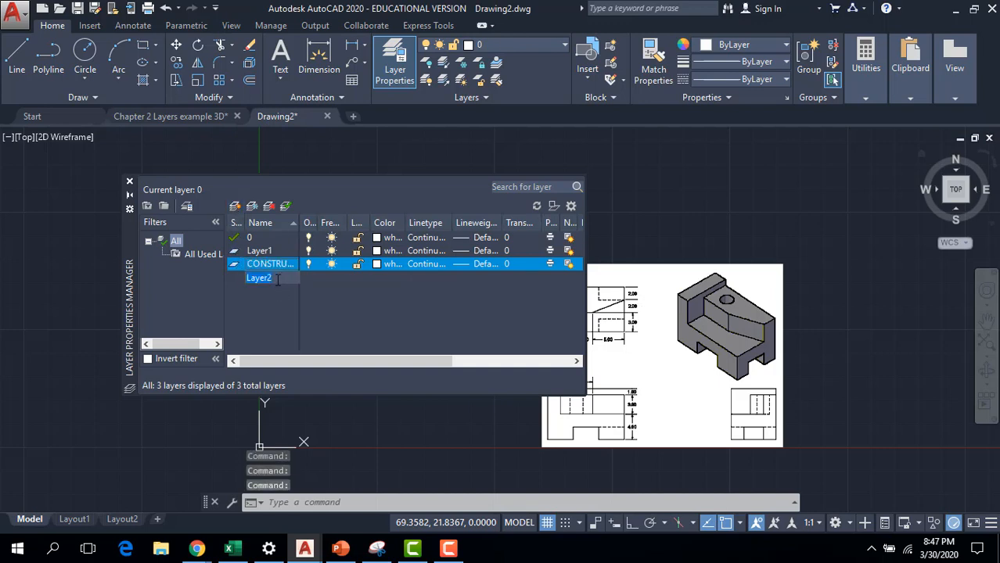
pyautogui.write('hID')
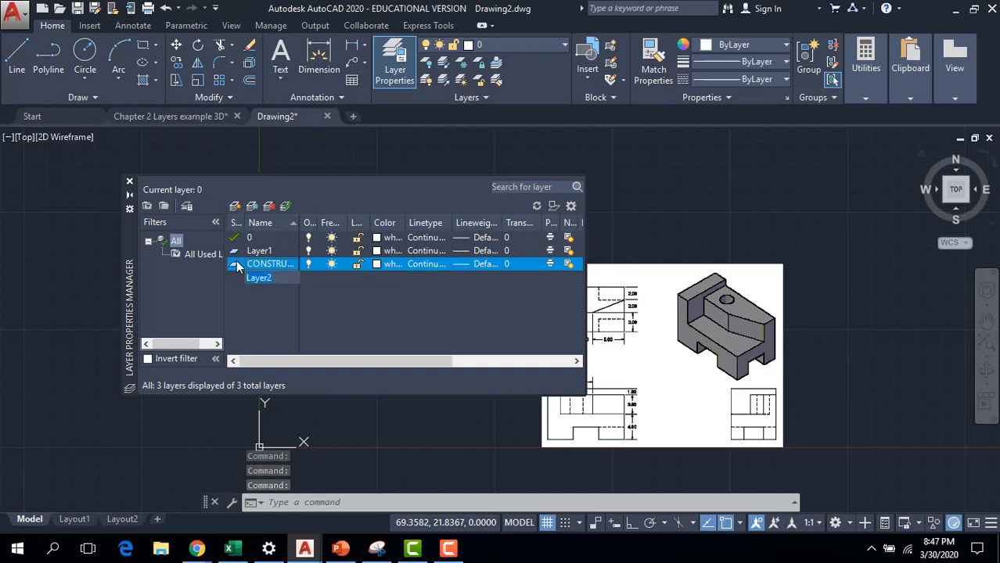
pyautogui.press('BackSpace')
pyautogui.press('BackSpace')
pyautogui.press('BackSpace')
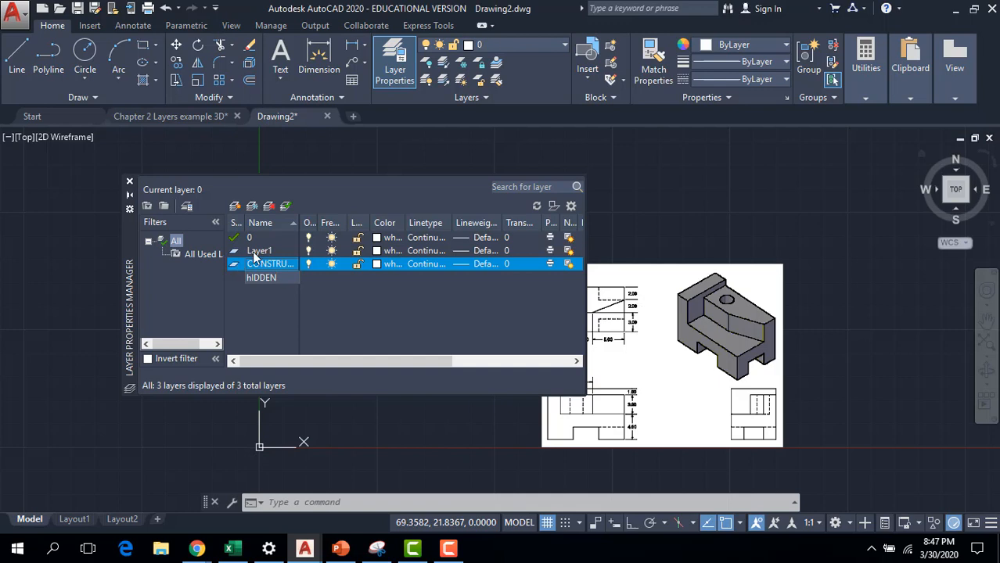
pyautogui.click(235, 207)
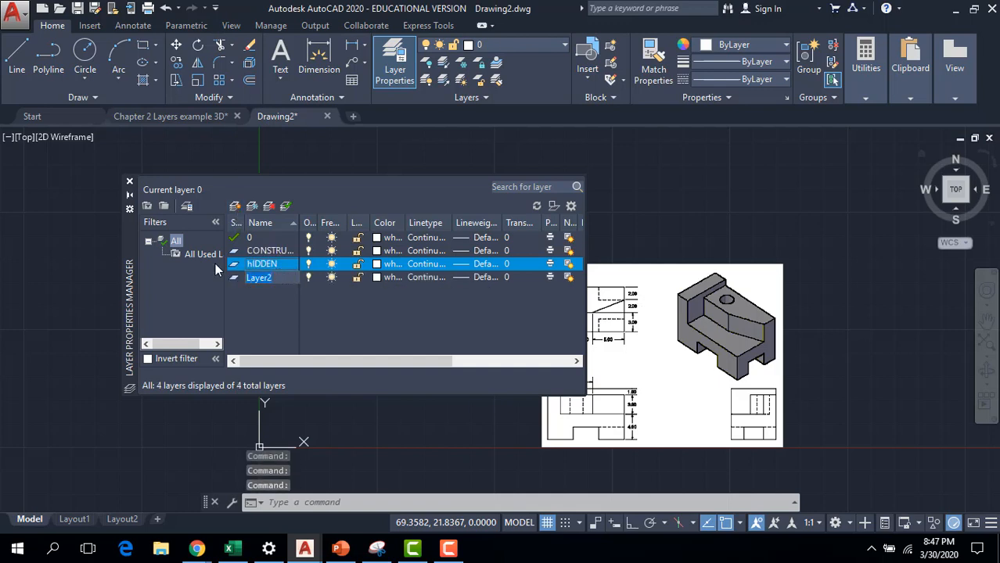
pyautogui.write('Dimensions')
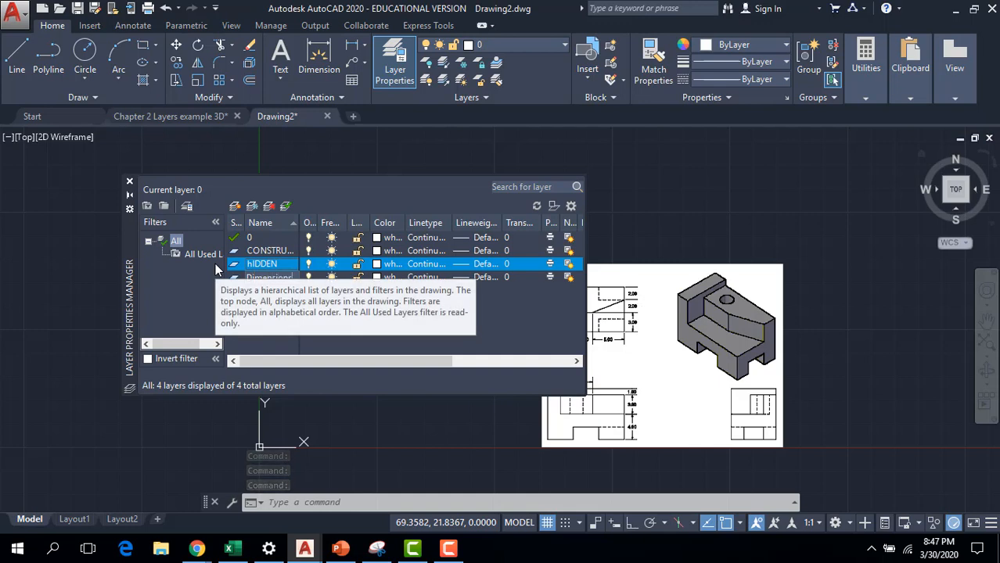
# Set the color of the CONSTRUCTION layer to green.
pyautogui.click(271, 252)
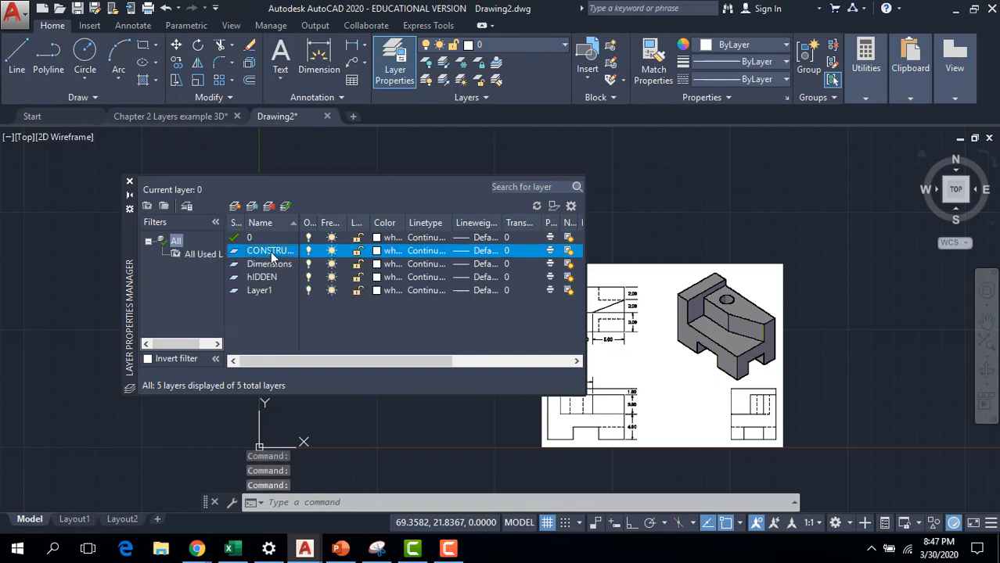
pyautogui.click(377, 251)
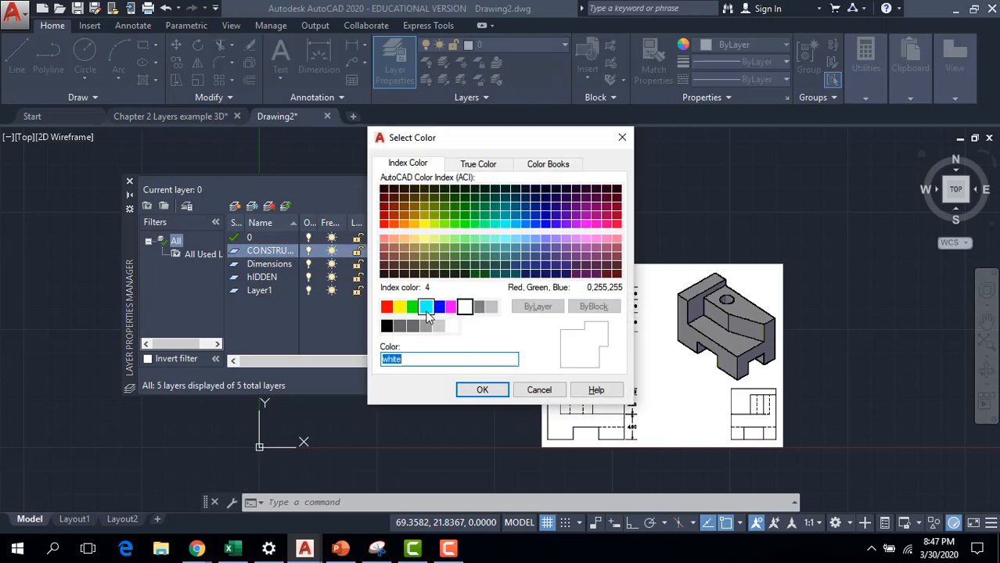
pyautogui.click(413, 307)
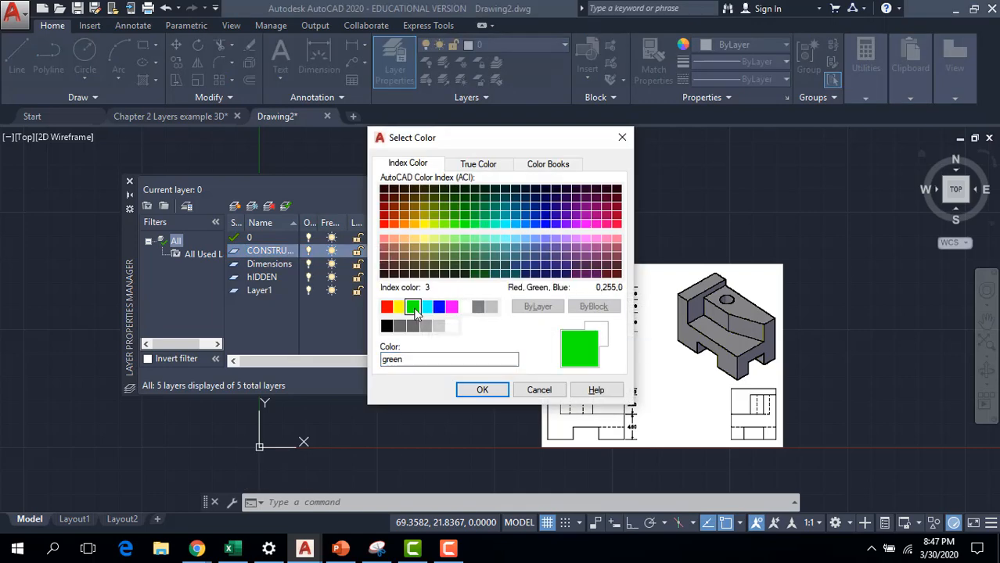
pyautogui.click(482, 389)
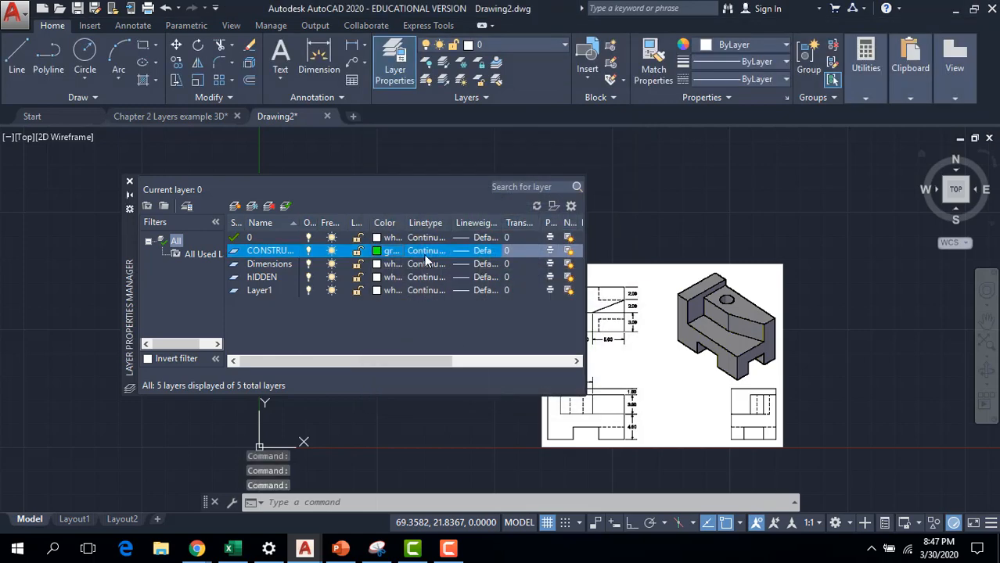
# Load the DASHED2 linetype from acad.lin and assign it to the CONSTRUCTION layer.
pyautogui.click(424, 254)
pyautogui.click(531, 354)
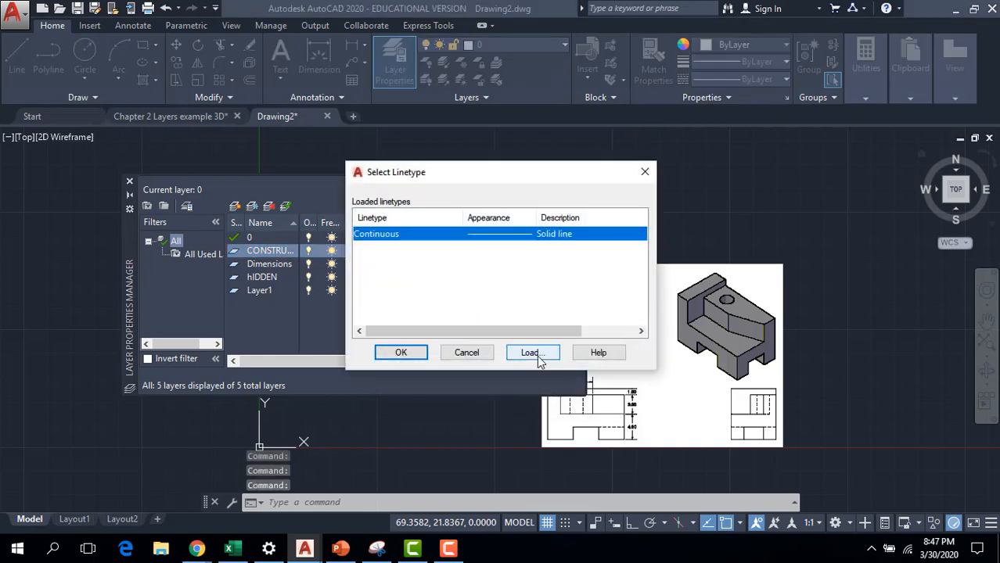
pyautogui.scroll(-3, 457, 286)
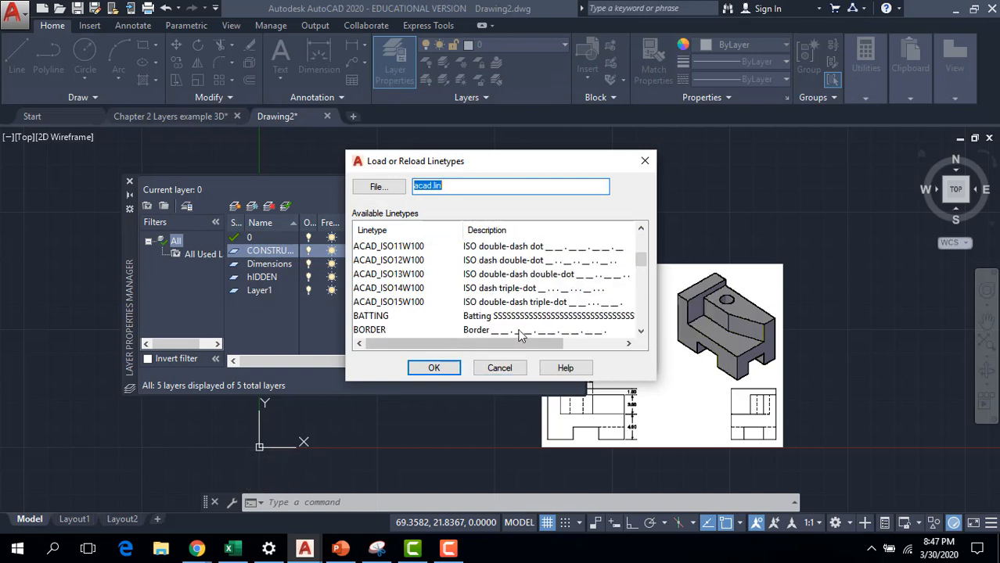
pyautogui.scroll(-2, 513, 324)
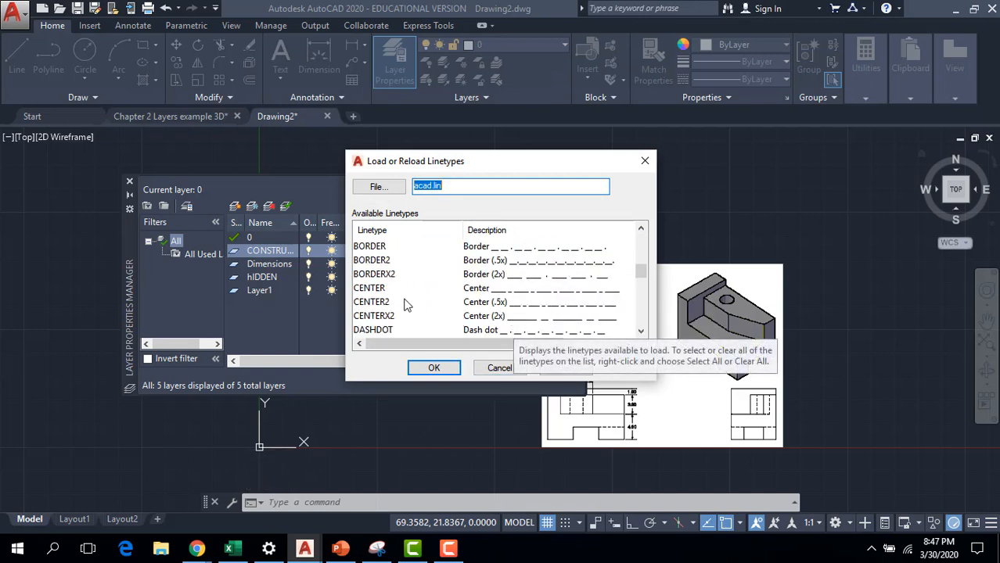
pyautogui.scroll(-2, 428, 313)
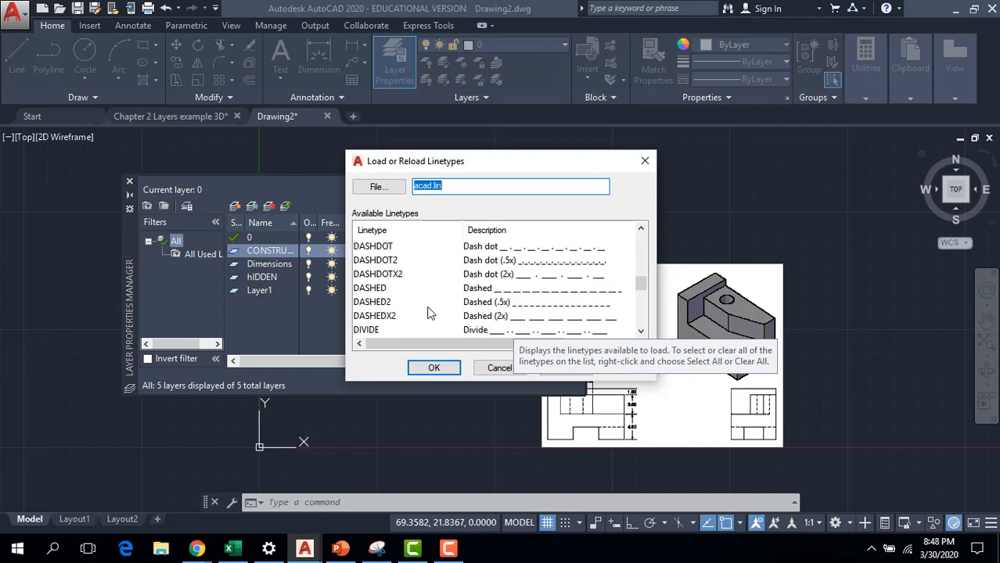
pyautogui.click(383, 302)
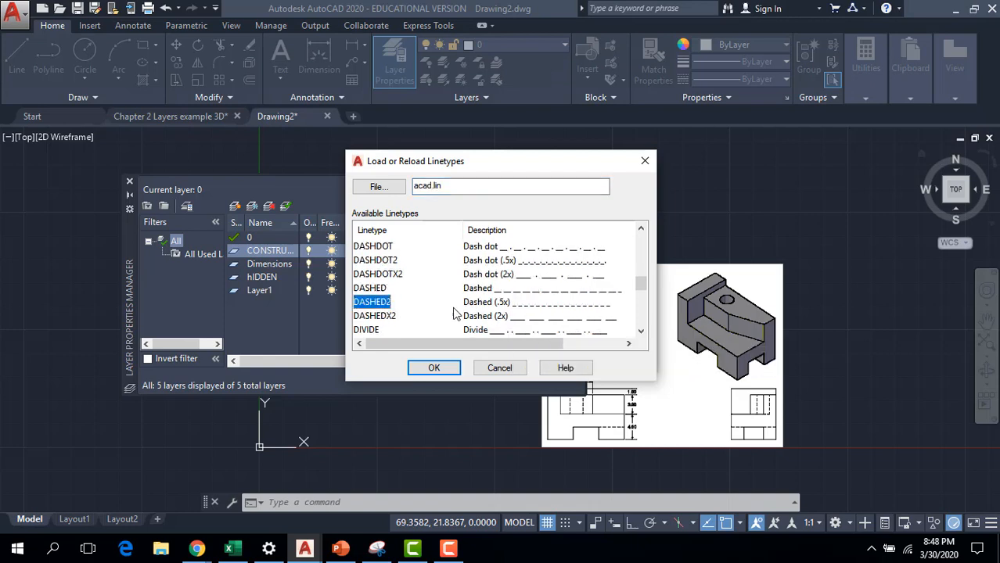
pyautogui.click(435, 369)
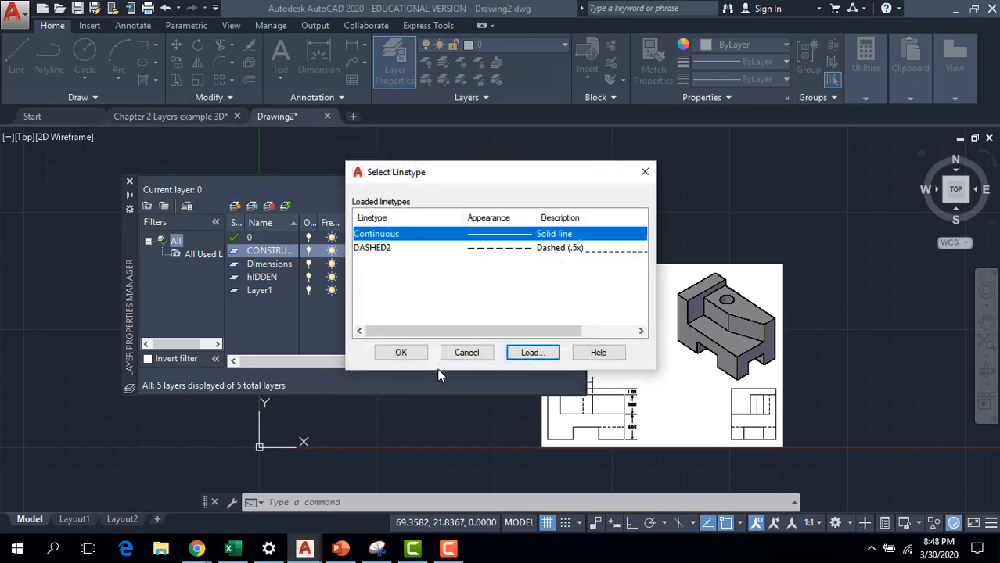
pyautogui.click(484, 249)
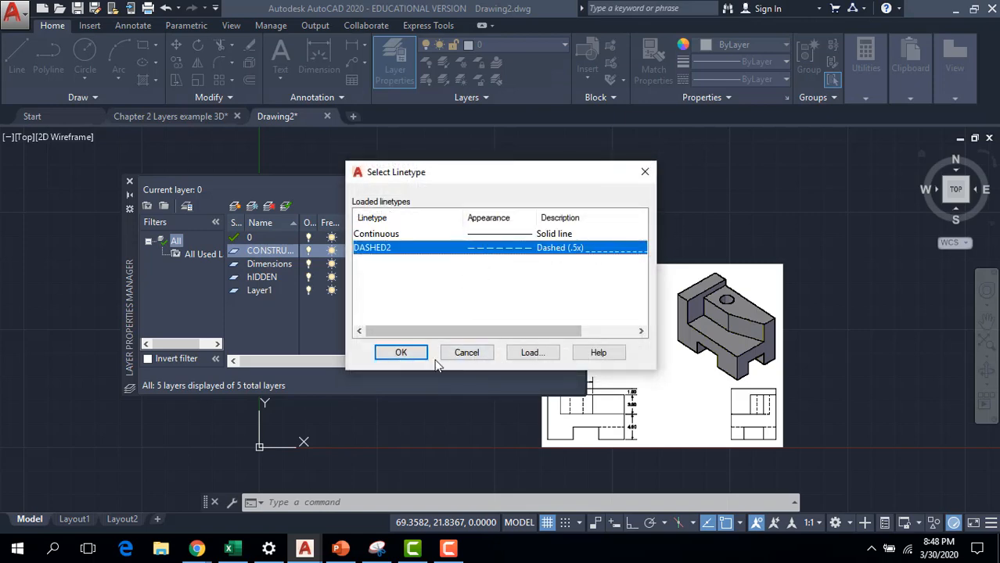
pyautogui.click(402, 353)
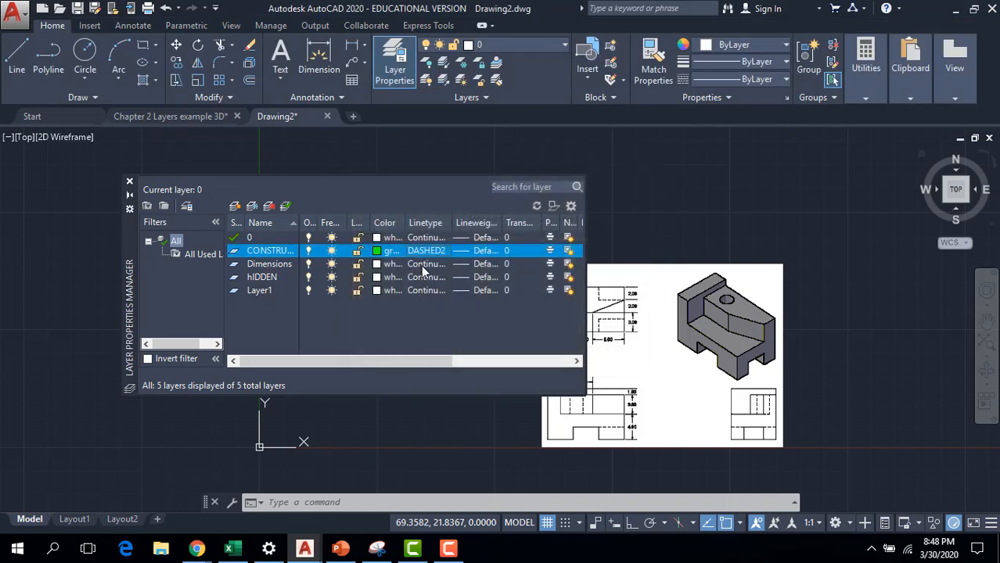
# Set the color of the hIDDEN layer to yellow.
pyautogui.click(379, 280)
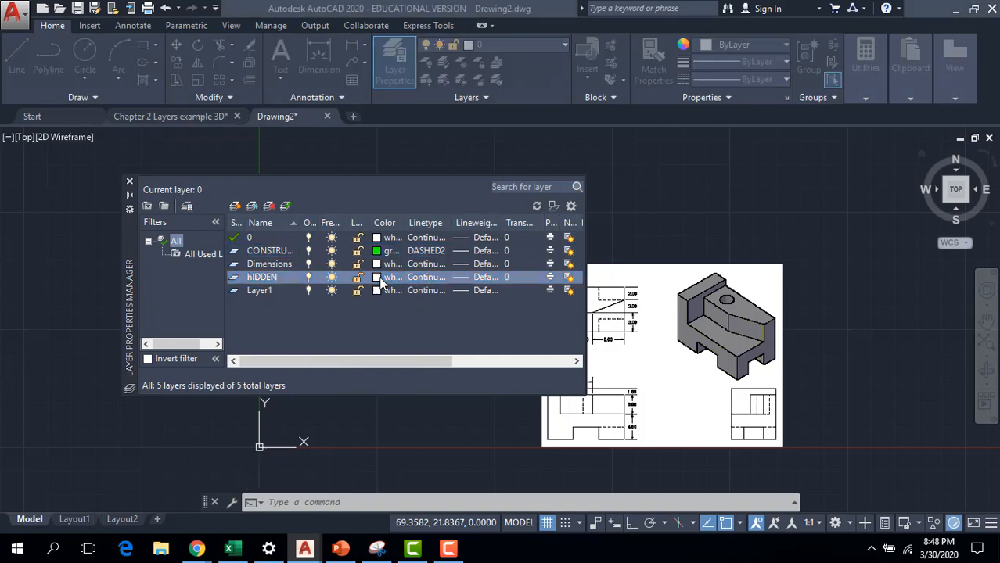
pyautogui.click(384, 273)
pyautogui.click(399, 307)
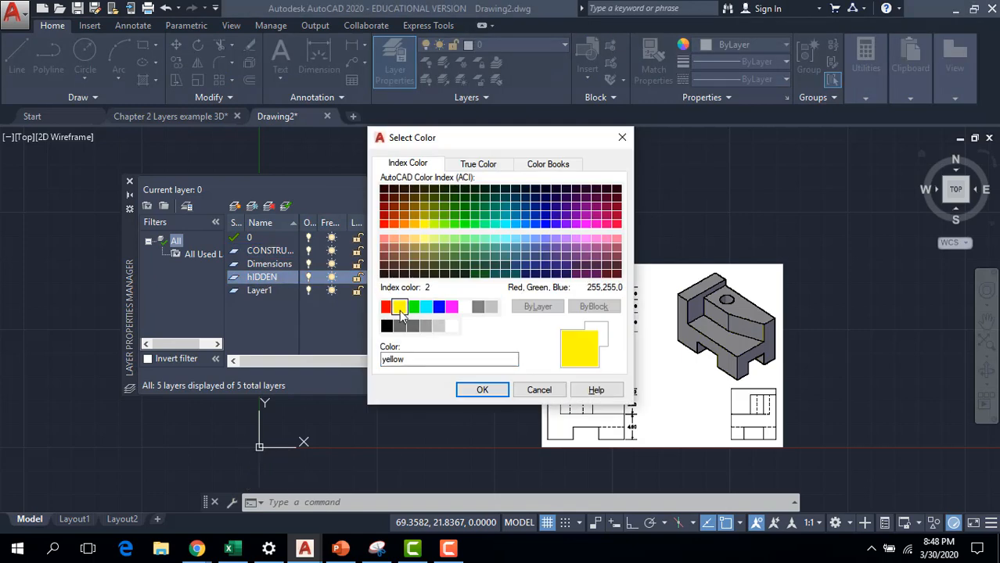
pyautogui.click(482, 390)
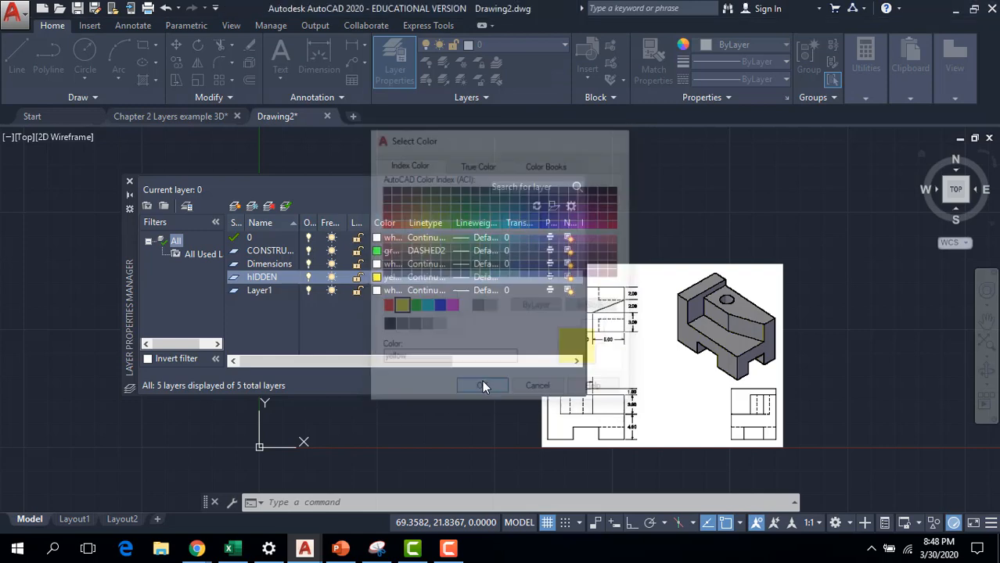
# Load the HIDDEN2 linetype from acad.lin while editing the hIDDEN layer's linetype, keeping Continuous selected.
pyautogui.click(425, 276)
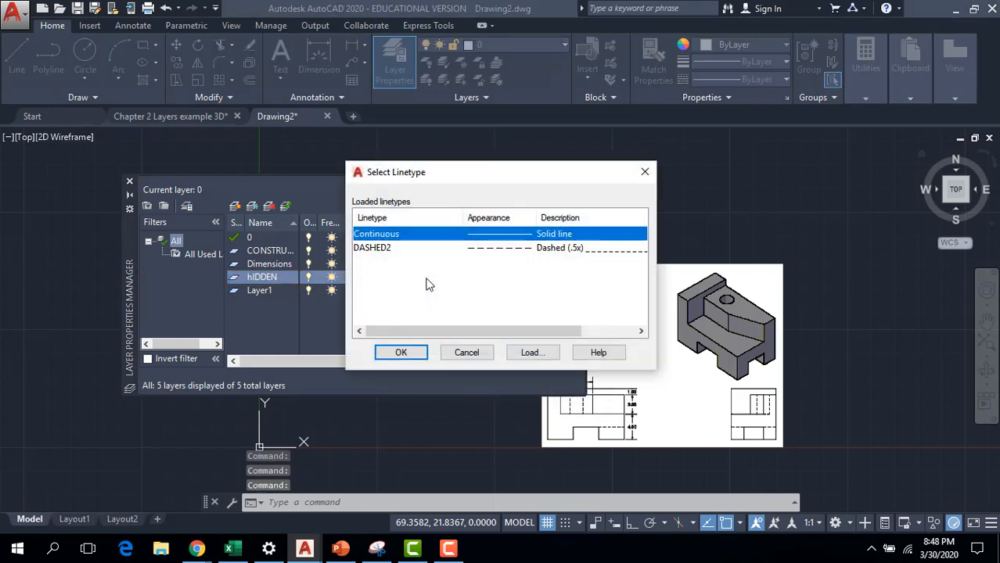
pyautogui.click(526, 351)
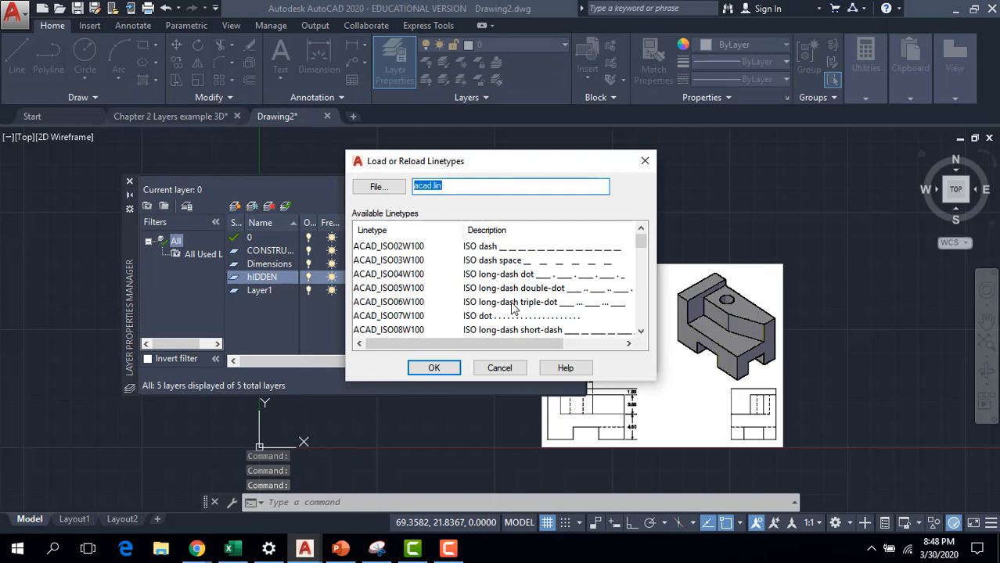
pyautogui.scroll(-3, 477, 301)
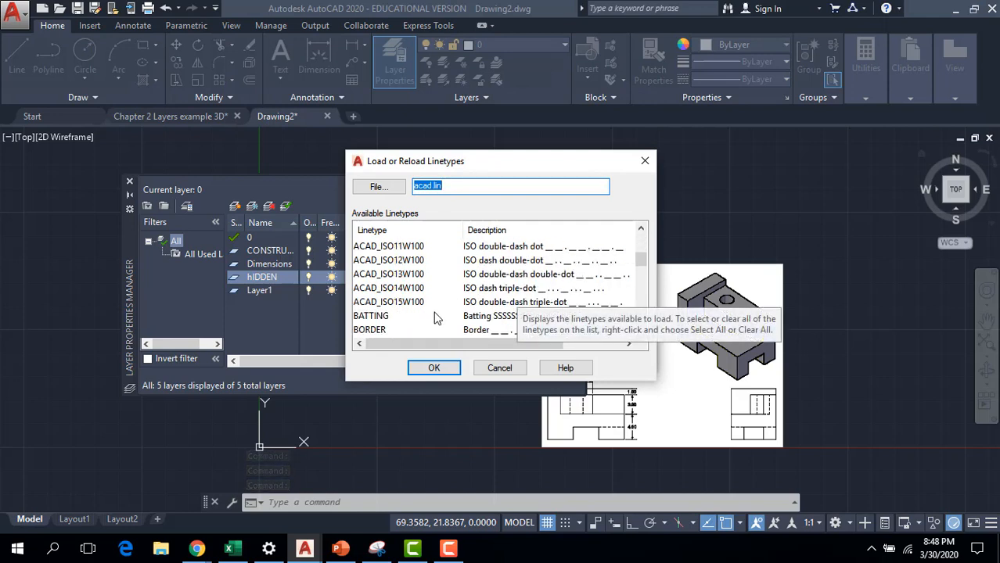
pyautogui.scroll(-1, 444, 303)
pyautogui.scroll(-6, 438, 305)
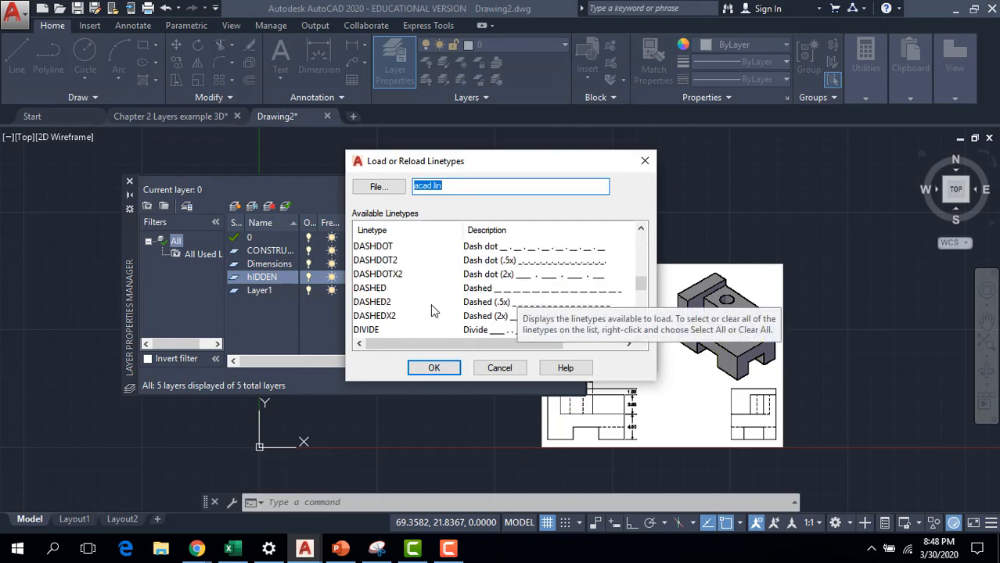
pyautogui.scroll(-2, 431, 306)
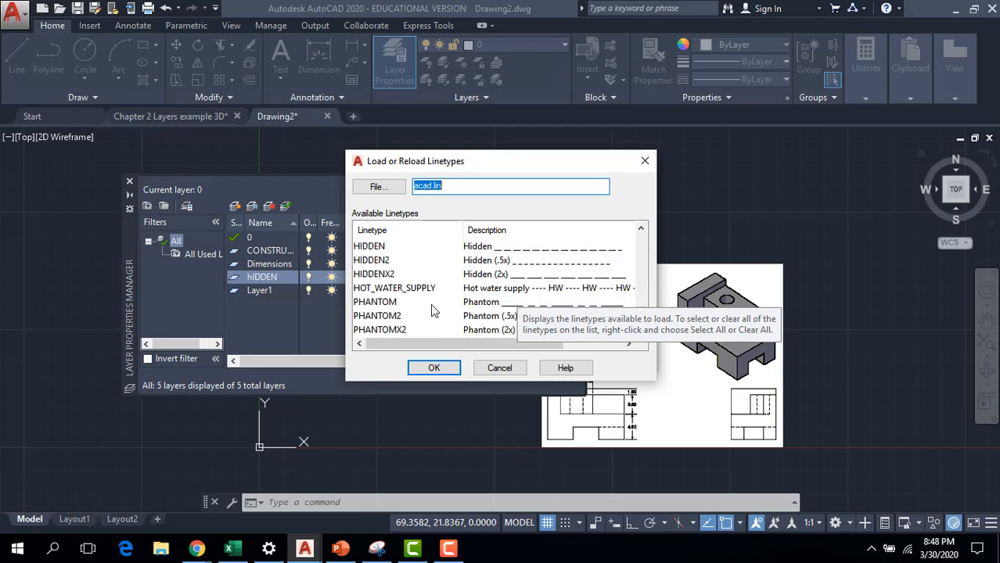
pyautogui.click(385, 262)
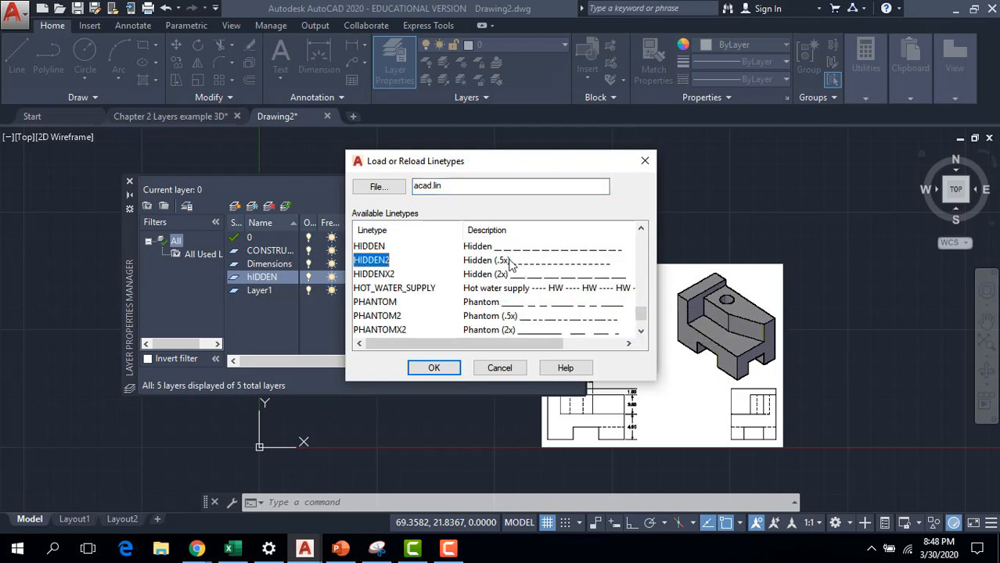
pyautogui.click(452, 370)
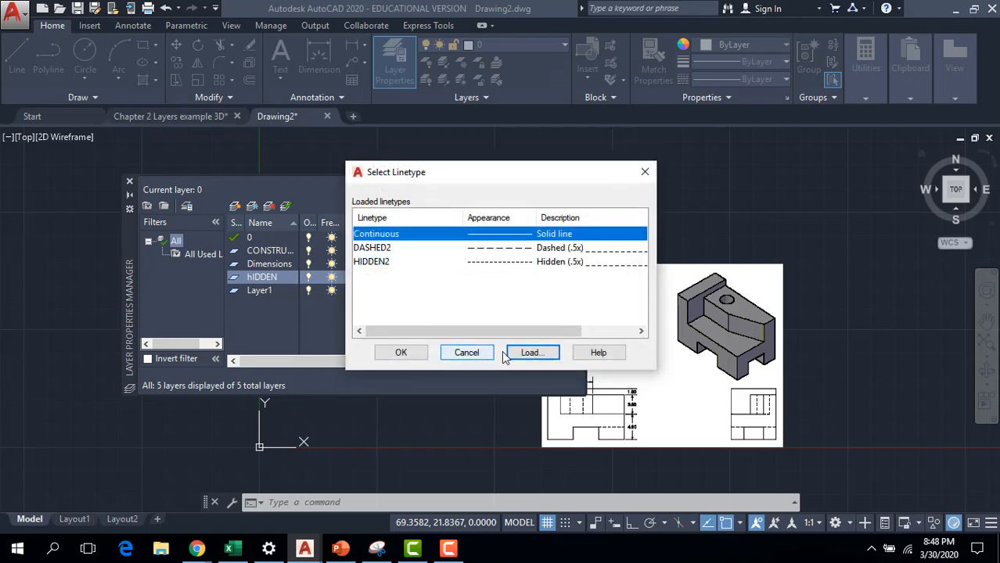
pyautogui.click(401, 353)
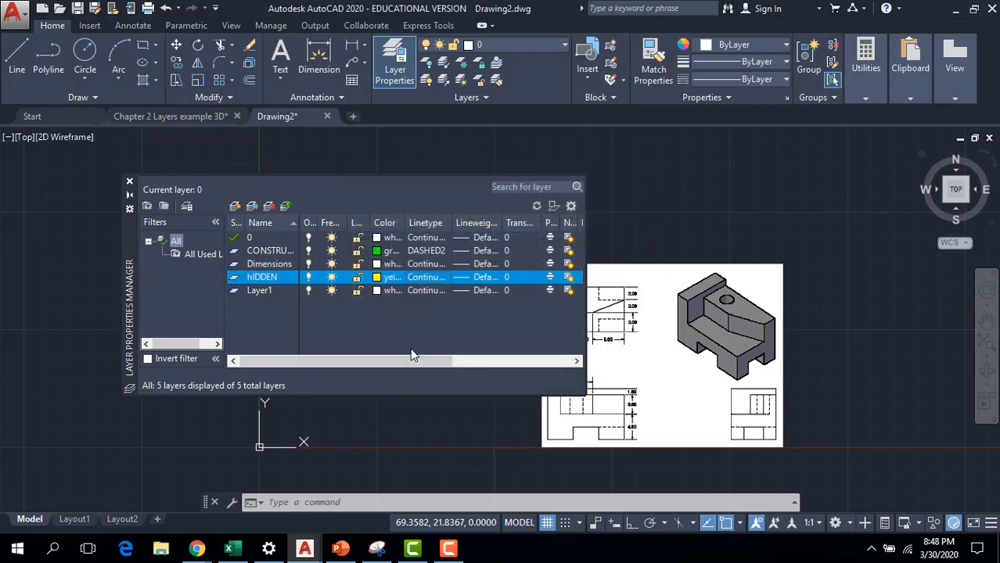
# Set the color of the Dimensions layer to light gray, index color 9.
pyautogui.click(270, 265)
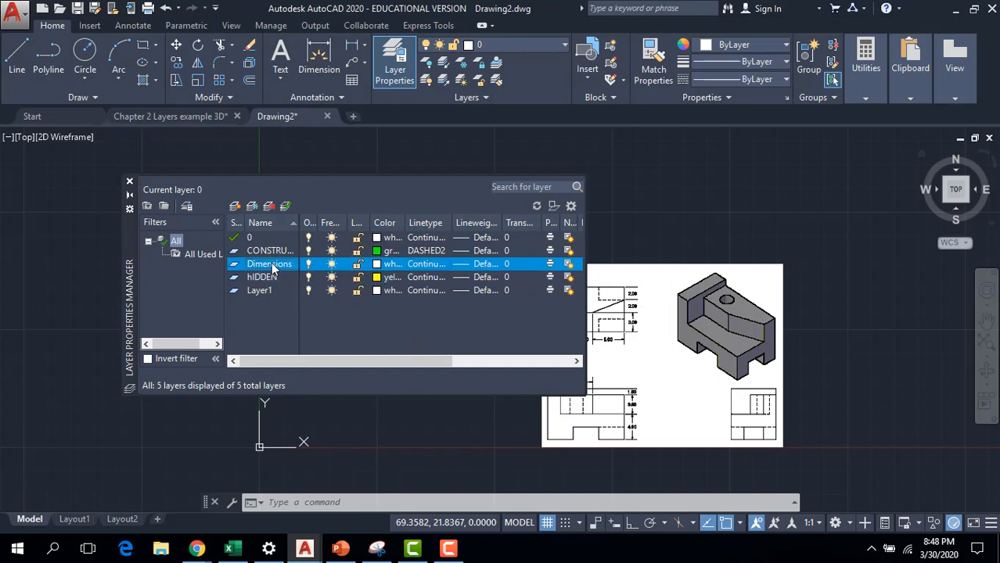
pyautogui.click(266, 239)
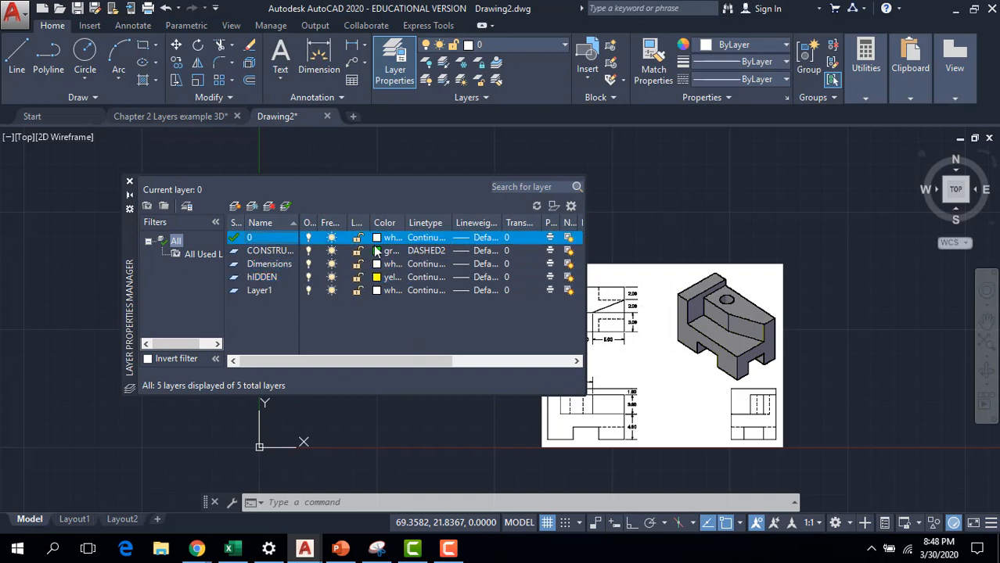
pyautogui.click(275, 264)
pyautogui.click(378, 265)
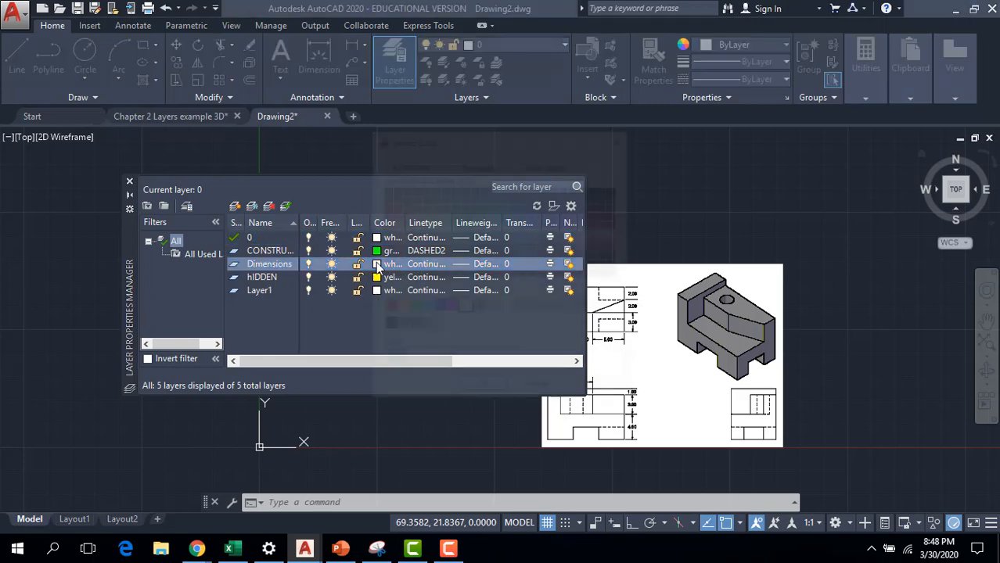
pyautogui.click(491, 306)
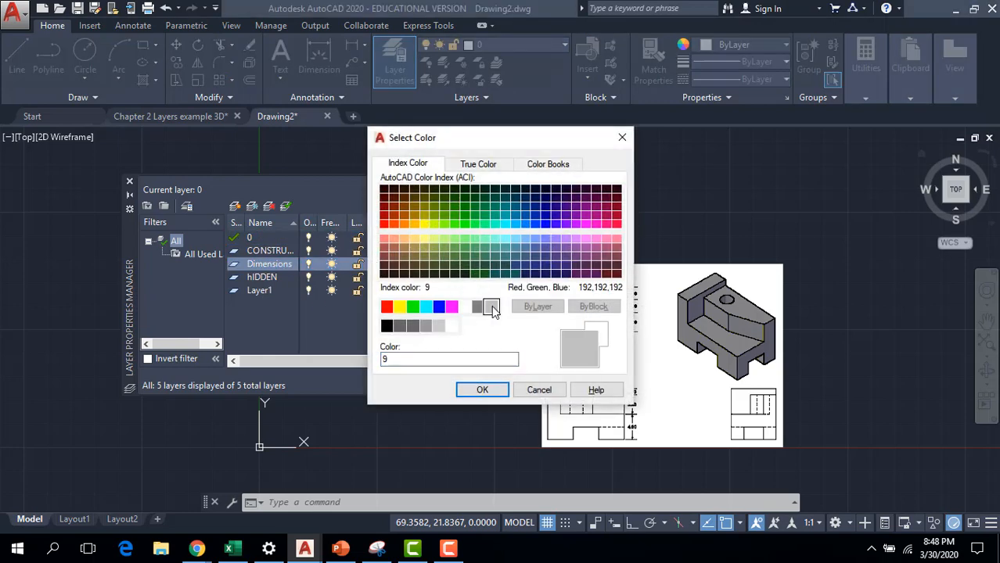
pyautogui.click(500, 389)
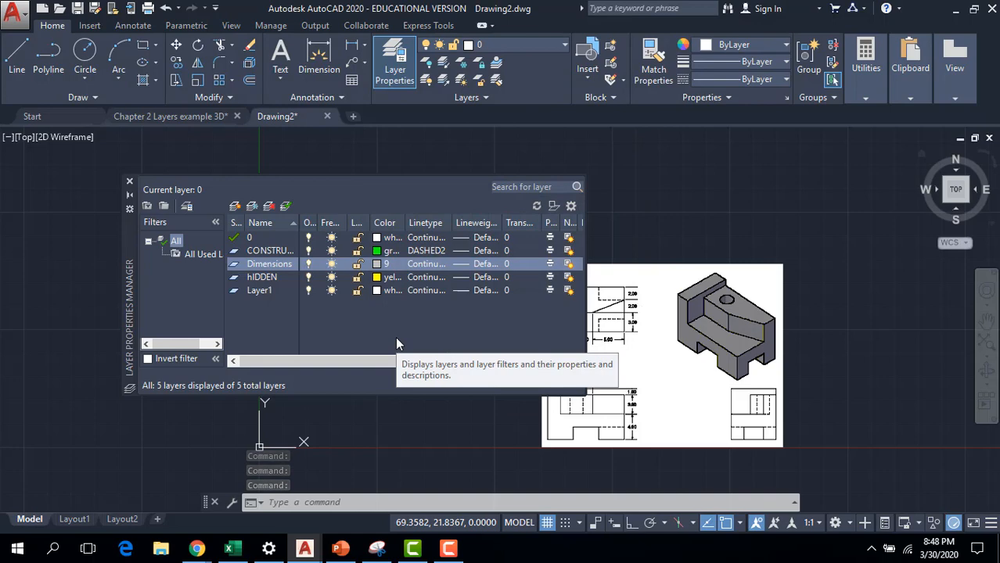
# Set the color of Layer1 to magenta and close the Layer Properties Manager.
pyautogui.click(376, 289)
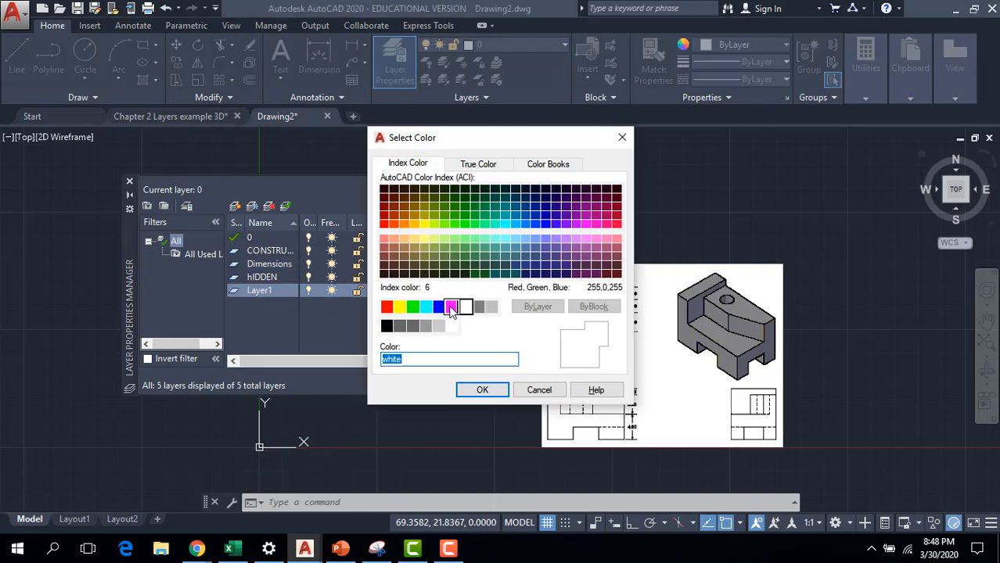
pyautogui.click(451, 306)
pyautogui.click(481, 390)
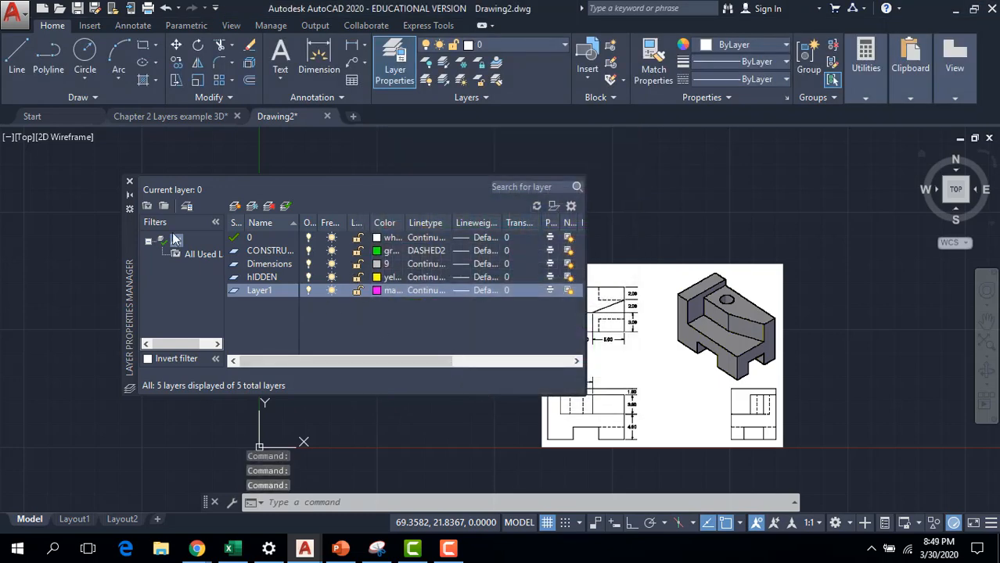
pyautogui.click(130, 182)
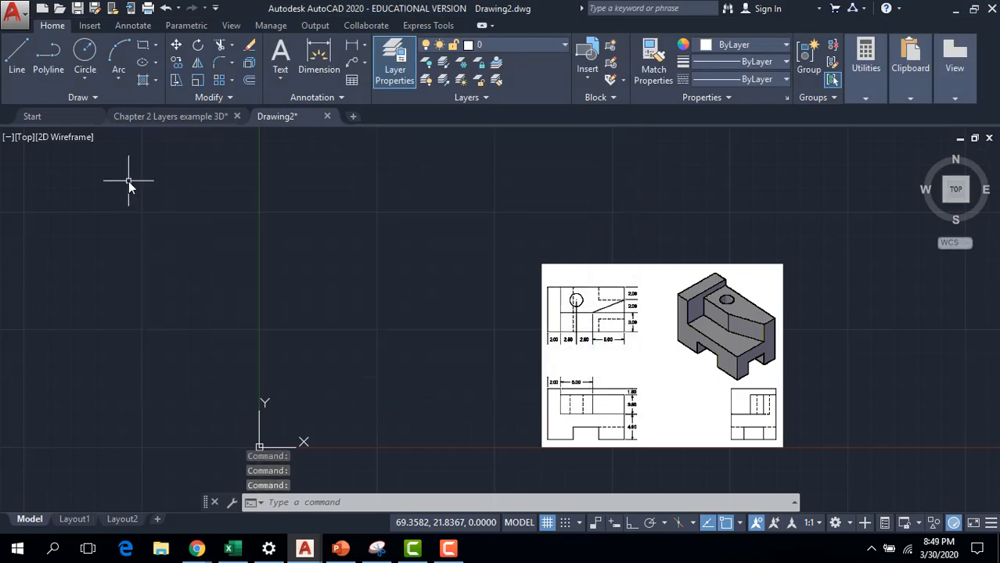
# Save the drawing in the Documents folder under the file name example.
pyautogui.click(14, 12)
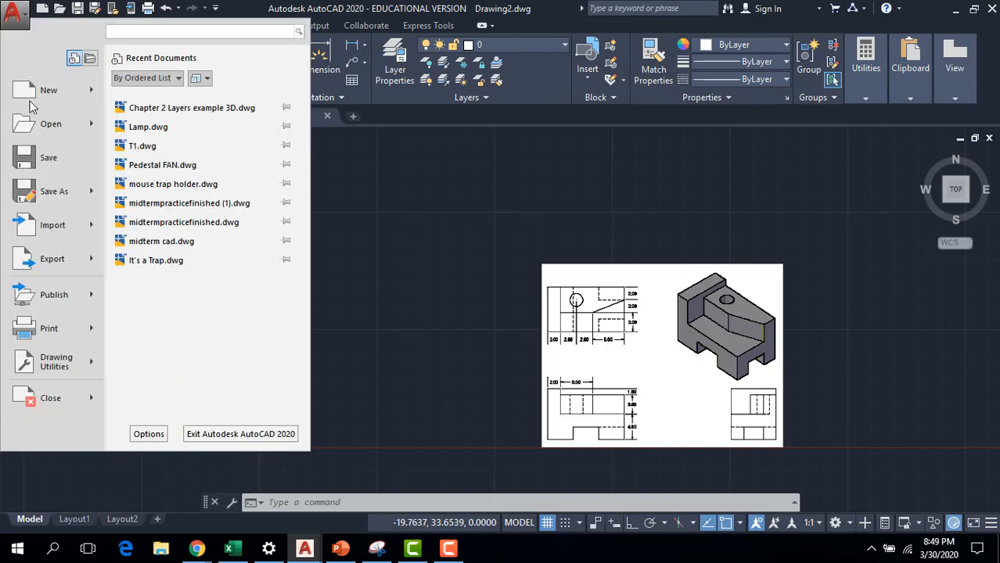
pyautogui.click(48, 155)
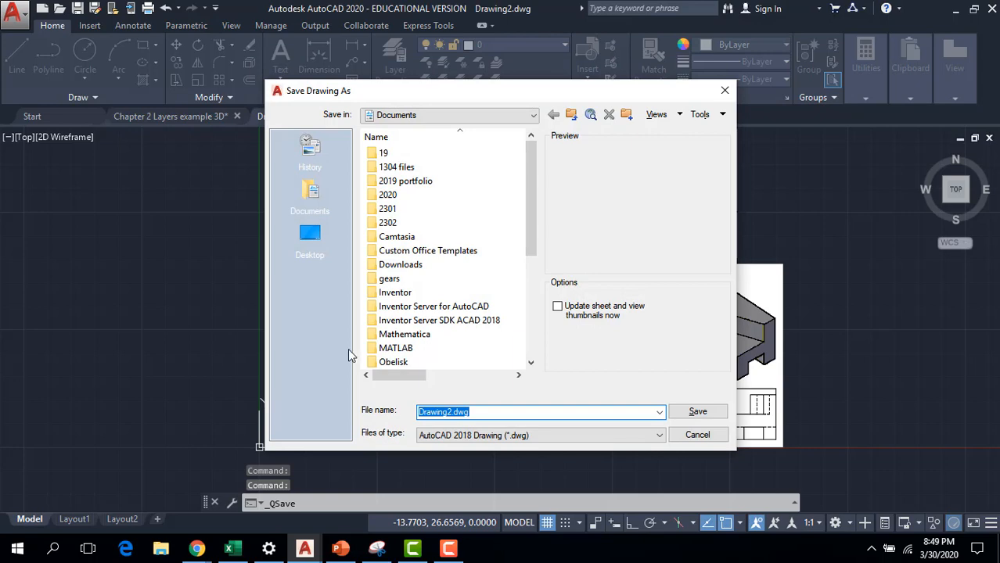
pyautogui.write('example')
pyautogui.press('Return')
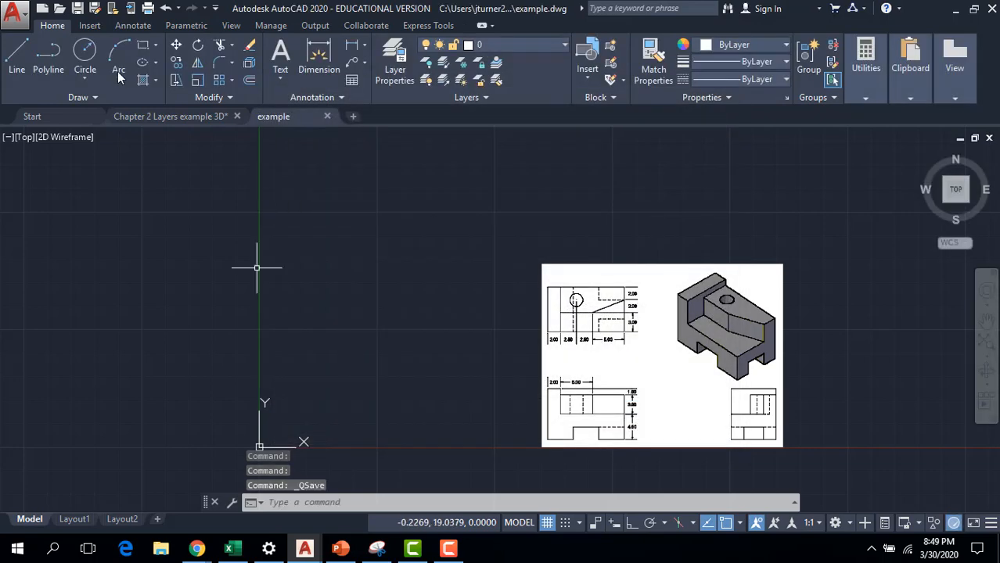
# Look at the formats available for saving a copy of the drawing, including Drawing Template.
pyautogui.click(13, 13)
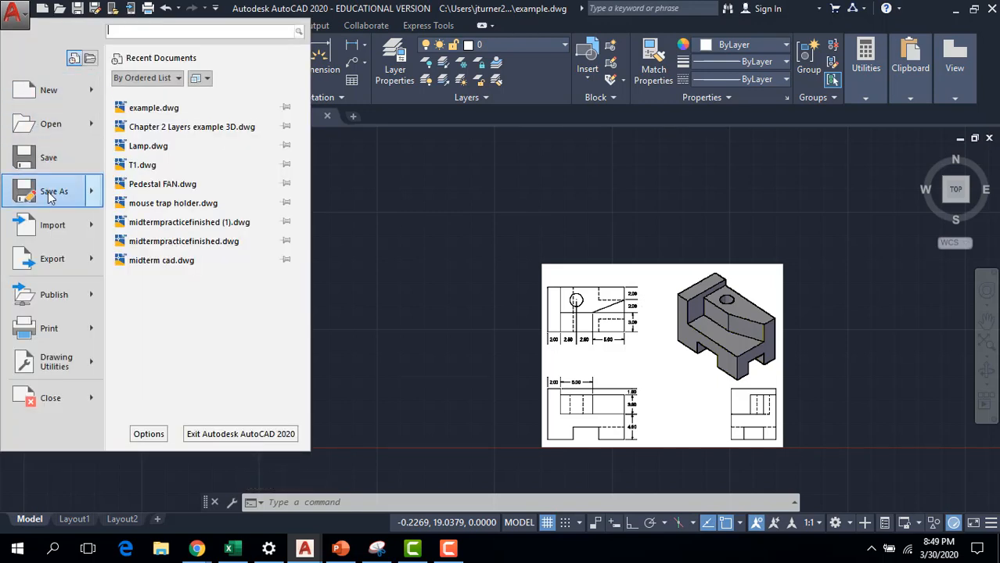
pyautogui.moveTo(49, 195)
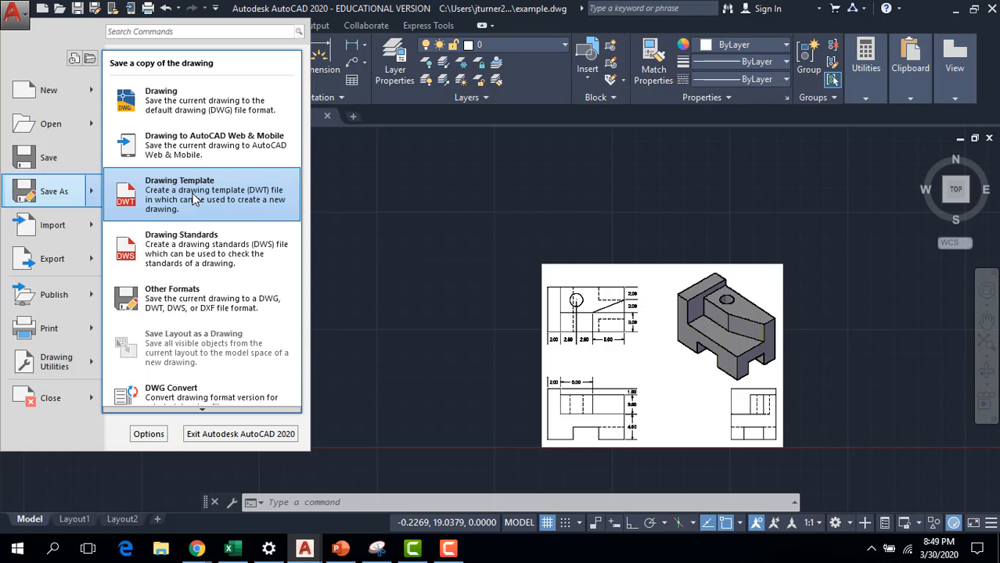
pyautogui.click(435, 229)
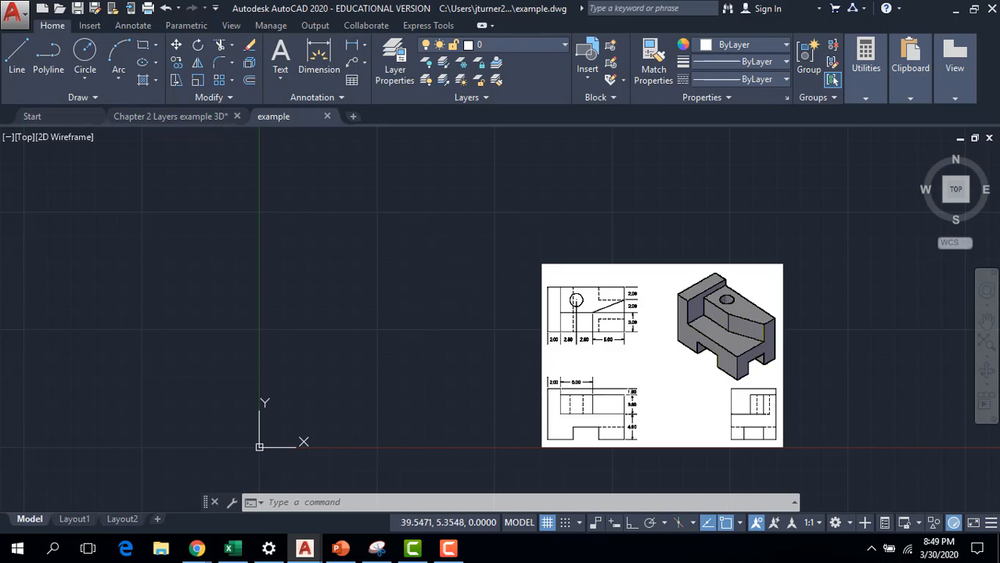
# Make CONSTRUCTION the current layer and select the reference image of the part.
pyautogui.click(541, 46)
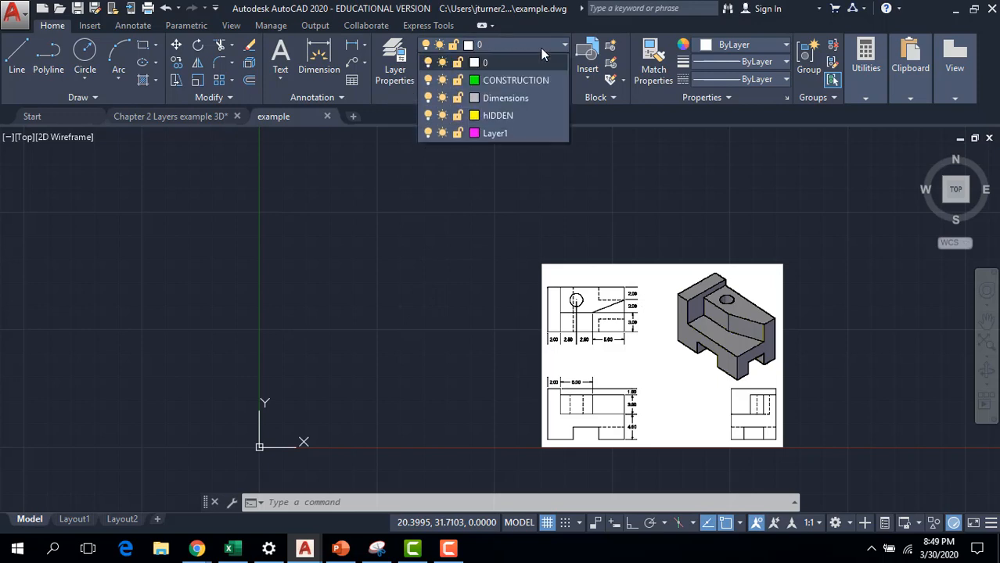
pyautogui.click(535, 80)
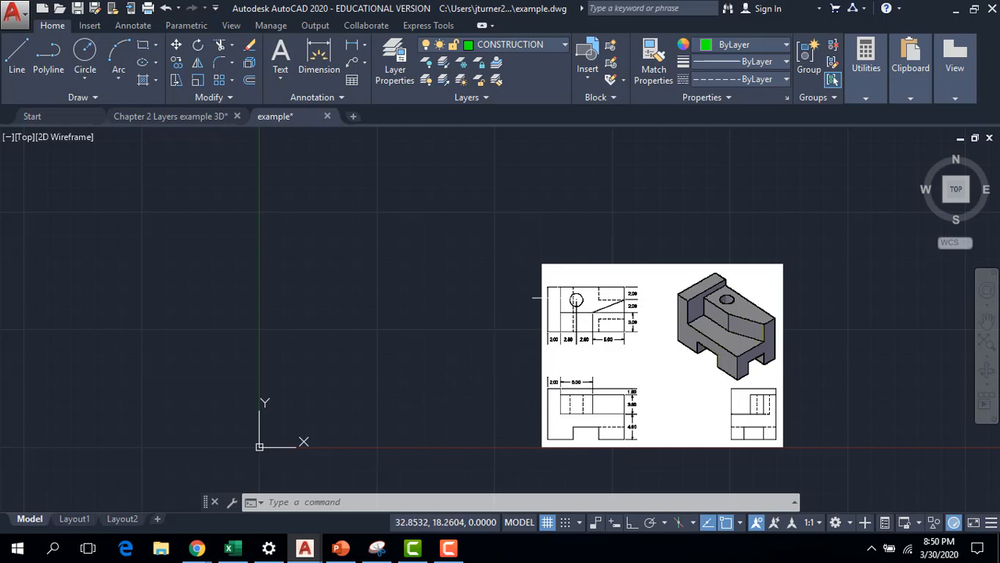
pyautogui.click(687, 331)
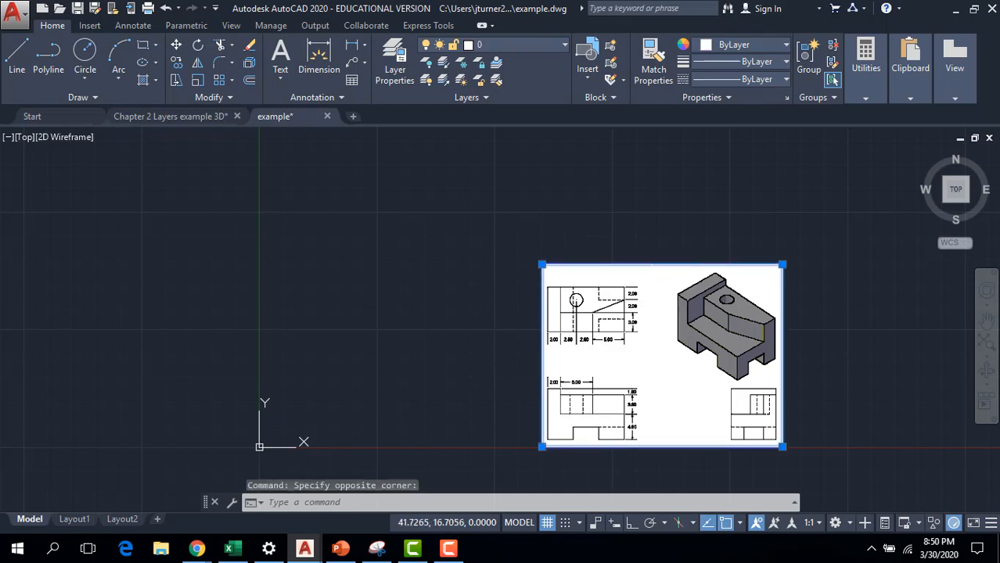
# Switch to Snipping Tool to view the part's dimensioned snip and return to AutoCAD.
pyautogui.click(377, 549)
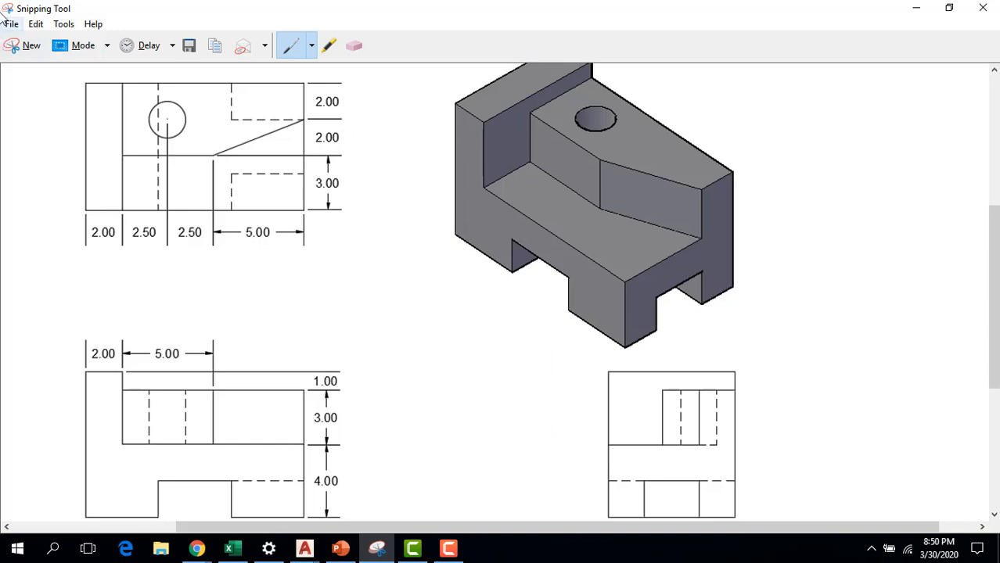
pyautogui.click(38, 25)
pyautogui.click(913, 11)
pyautogui.click(913, 11)
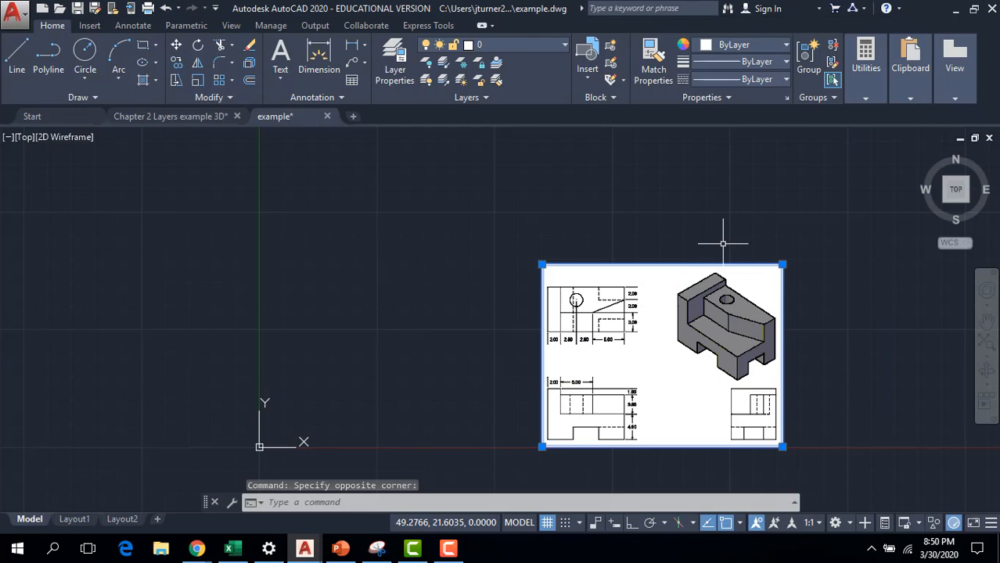
# Set the UCS to World with the UCS command.
pyautogui.scroll(2, 837, 413)
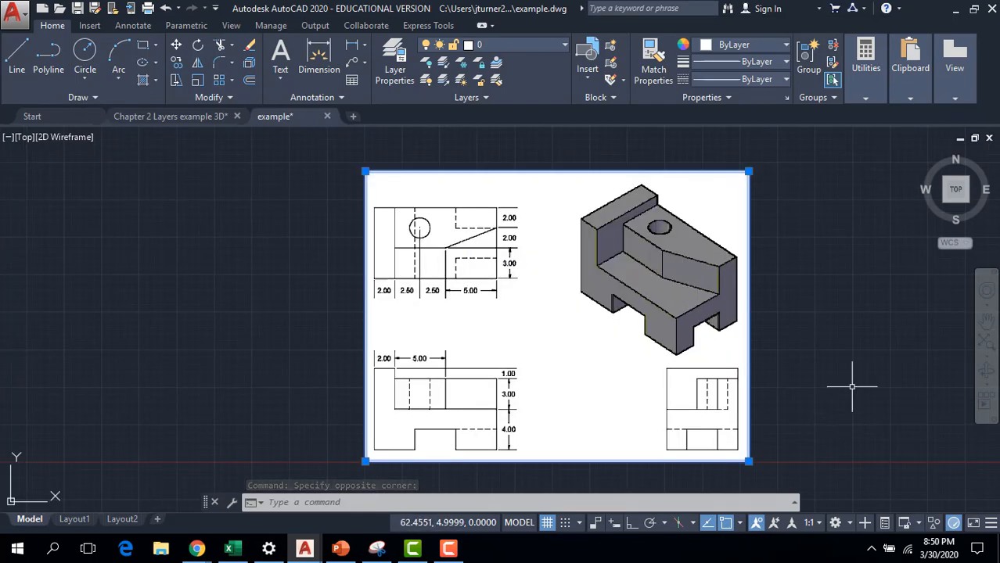
pyautogui.moveTo(852, 386)
pyautogui.mouseDown(button='middle')
pyautogui.moveTo(854, 363)
pyautogui.moveTo(898, 349)
pyautogui.mouseUp(button='middle')
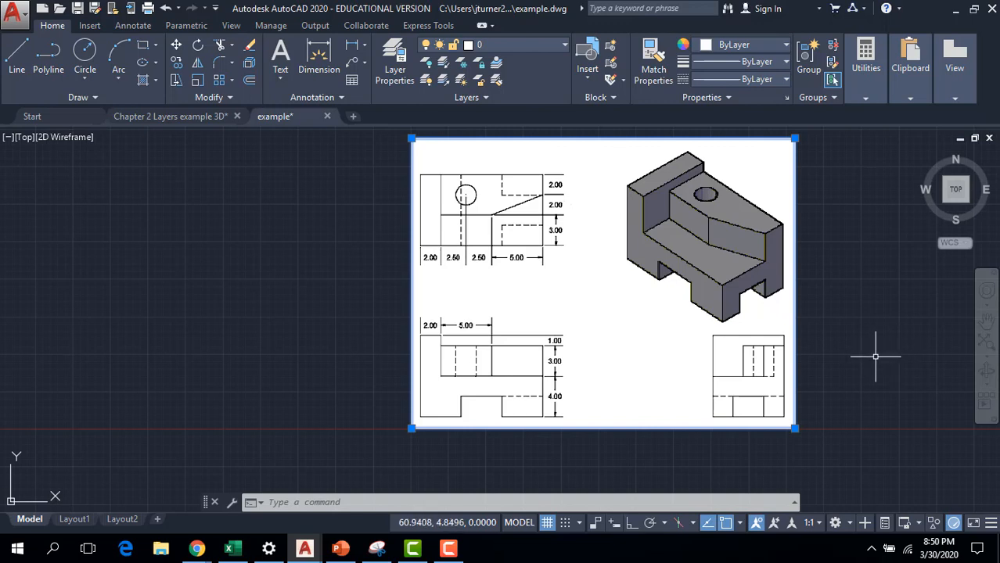
pyautogui.click(330, 505)
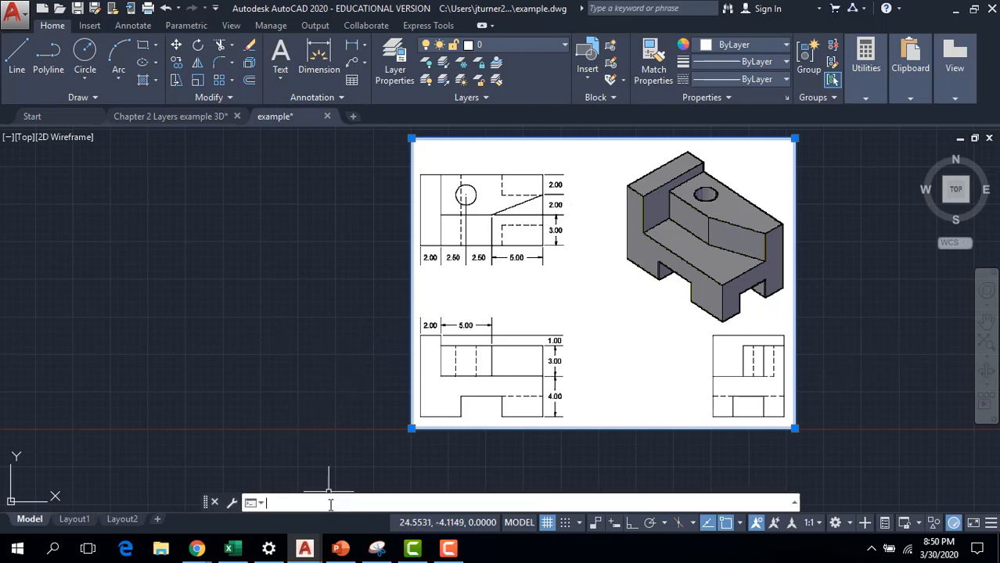
pyautogui.click(309, 501)
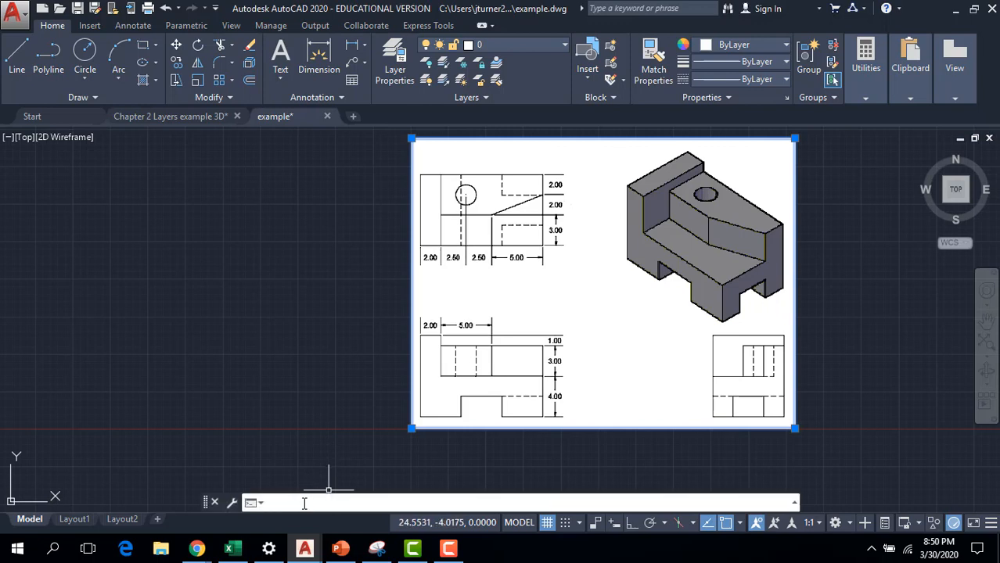
pyautogui.write('UCS')
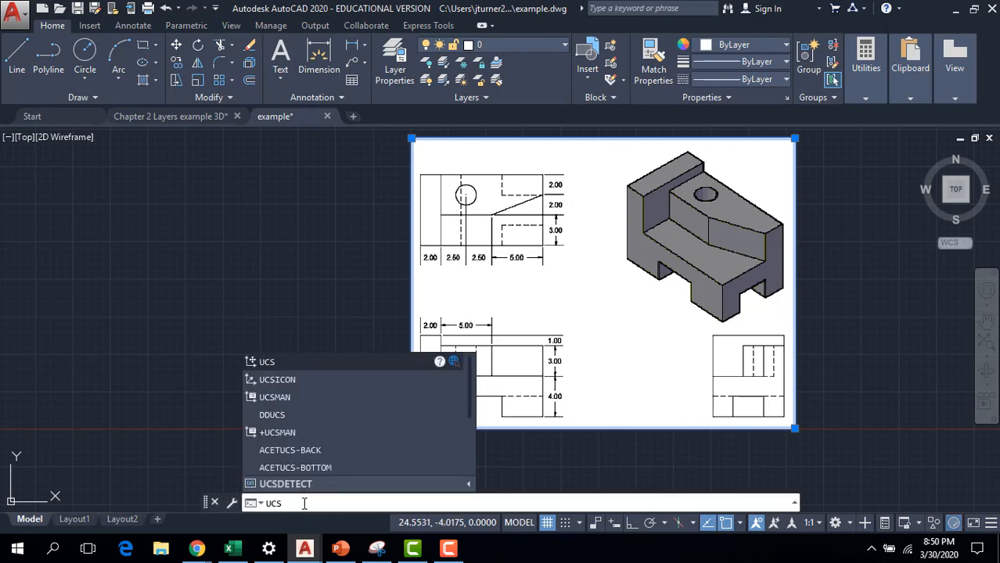
pyautogui.press('Return')
pyautogui.write('w')
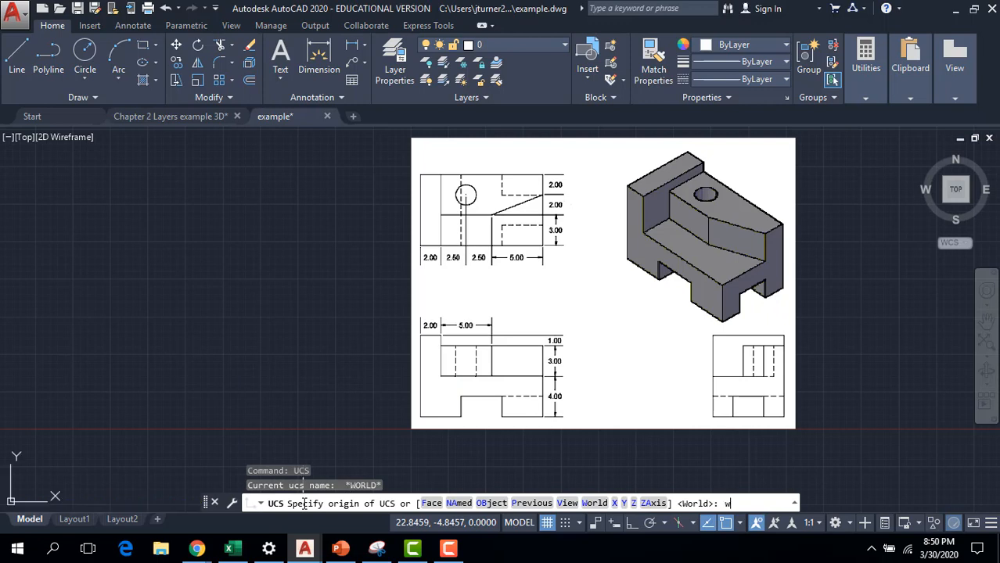
pyautogui.press('Return')
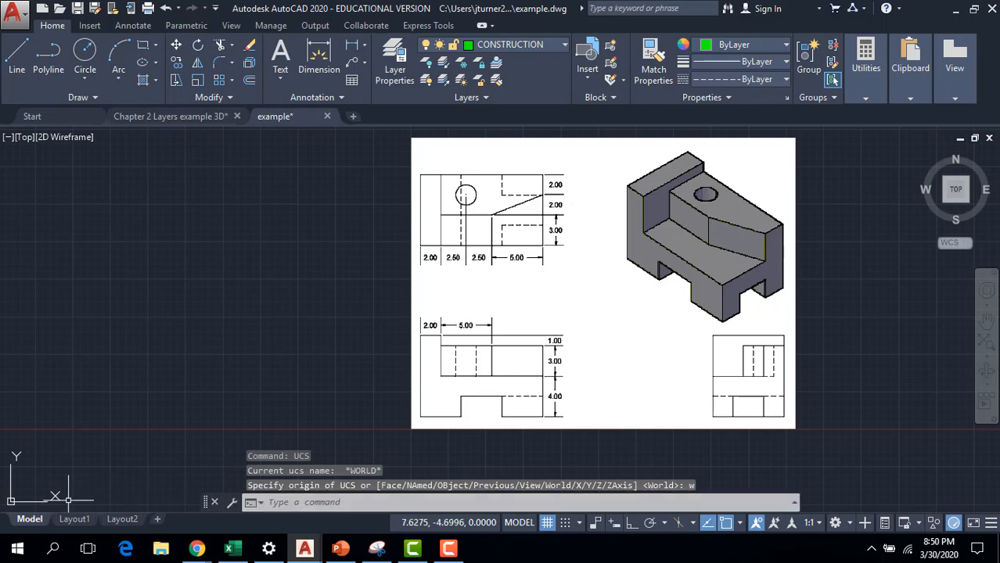
pyautogui.click(319, 504)
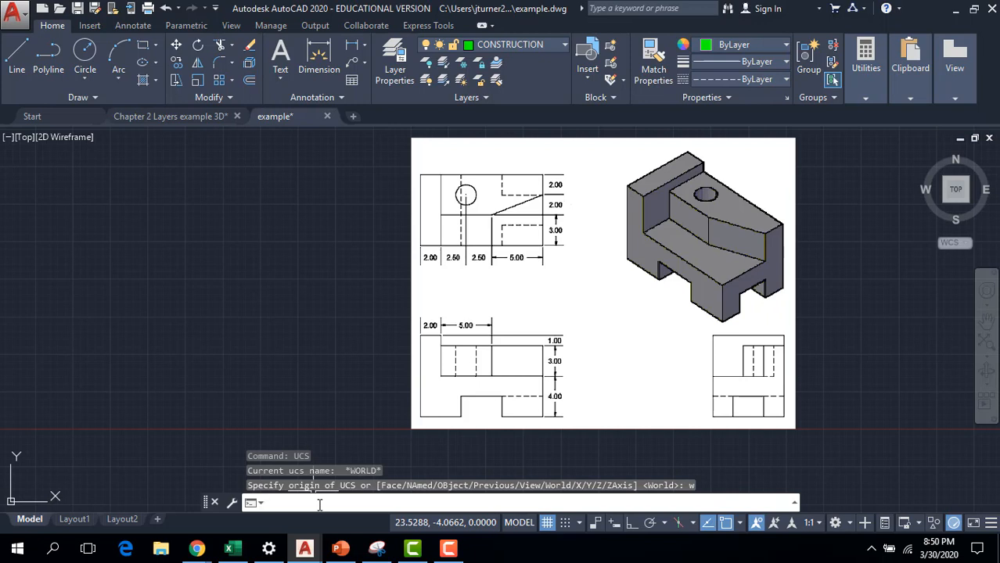
pyautogui.write('w')
pyautogui.press('Return')
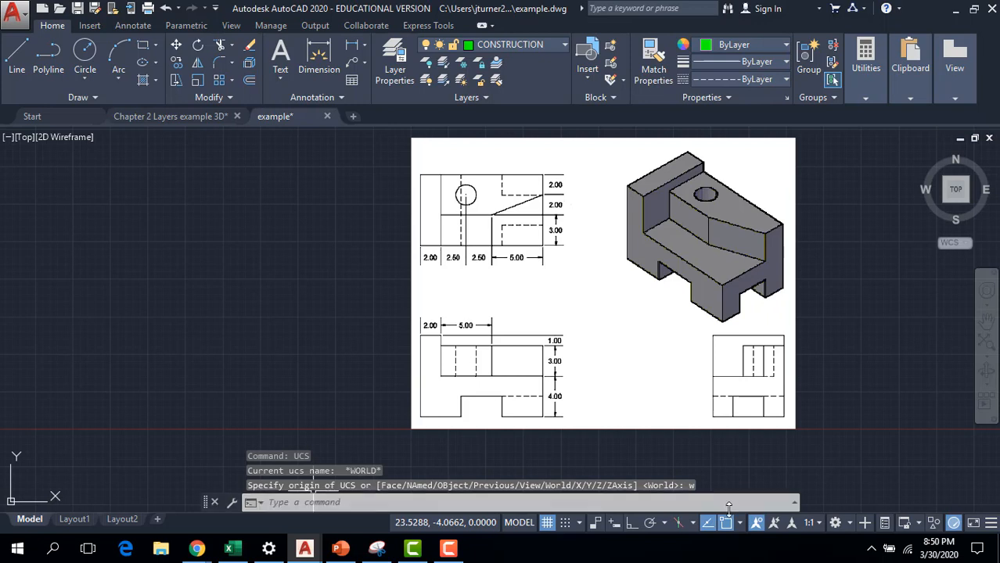
# Turn on dynamic input, start the Line command to view its prompt at the cursor, and turn dynamic input off.
pyautogui.click(615, 523)
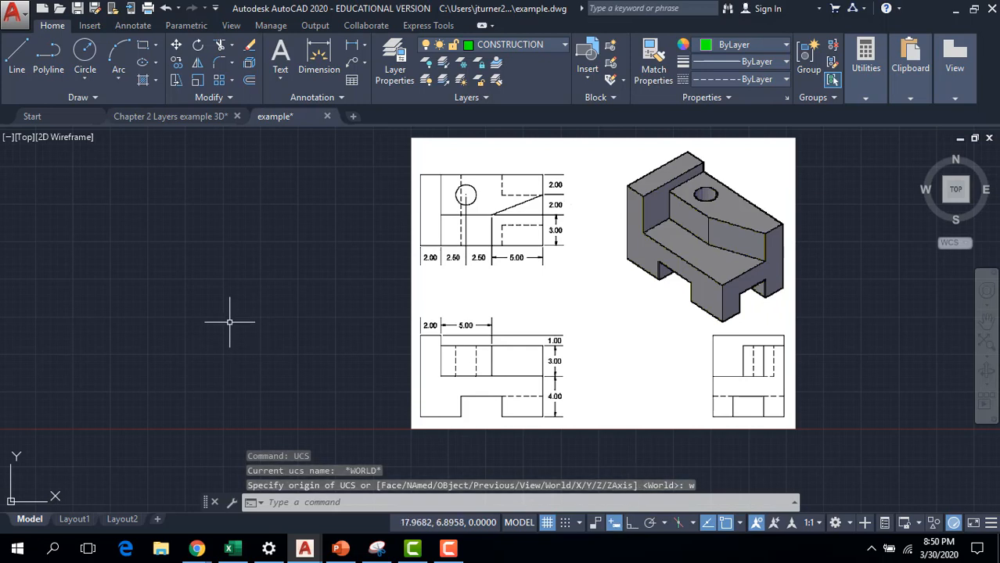
pyautogui.write('line')
pyautogui.press('Return')
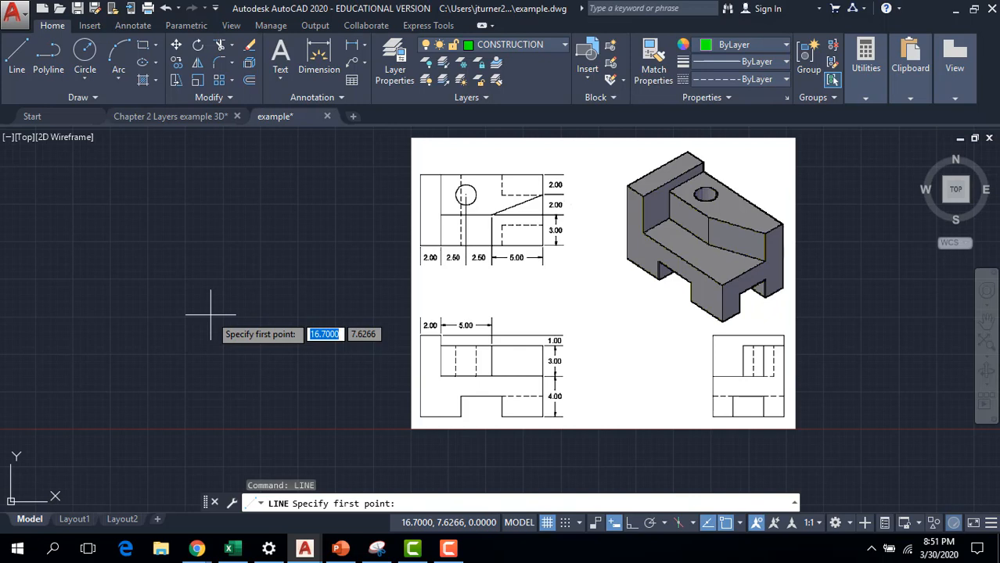
pyautogui.click(615, 523)
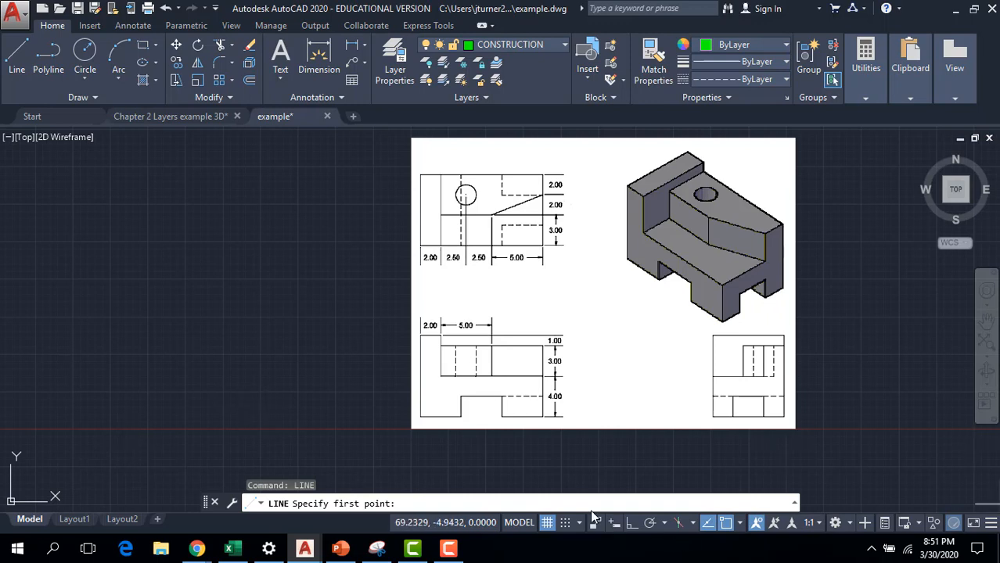
# Look through the status bar customization options and the available object snap modes.
pyautogui.click(990, 524)
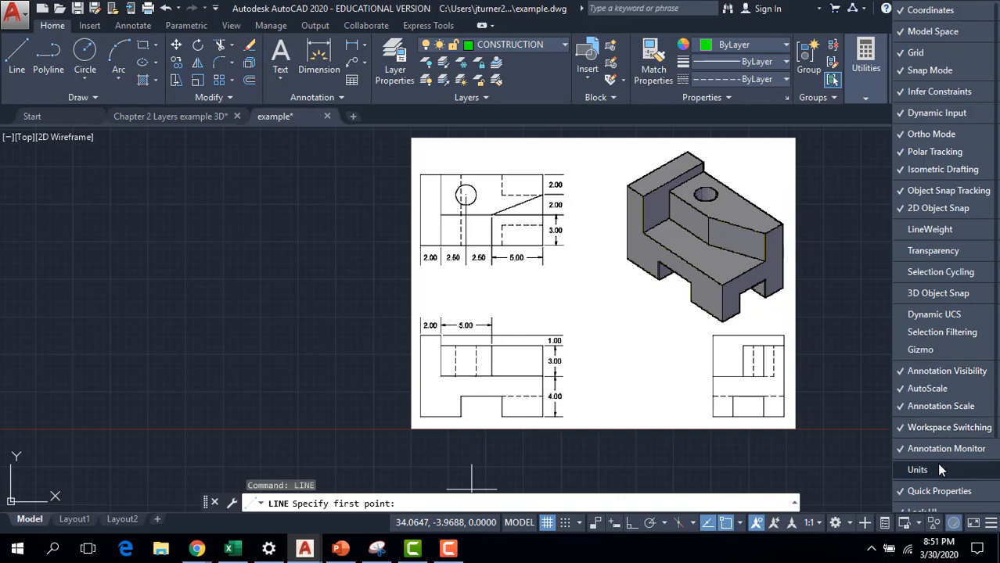
pyautogui.click(739, 525)
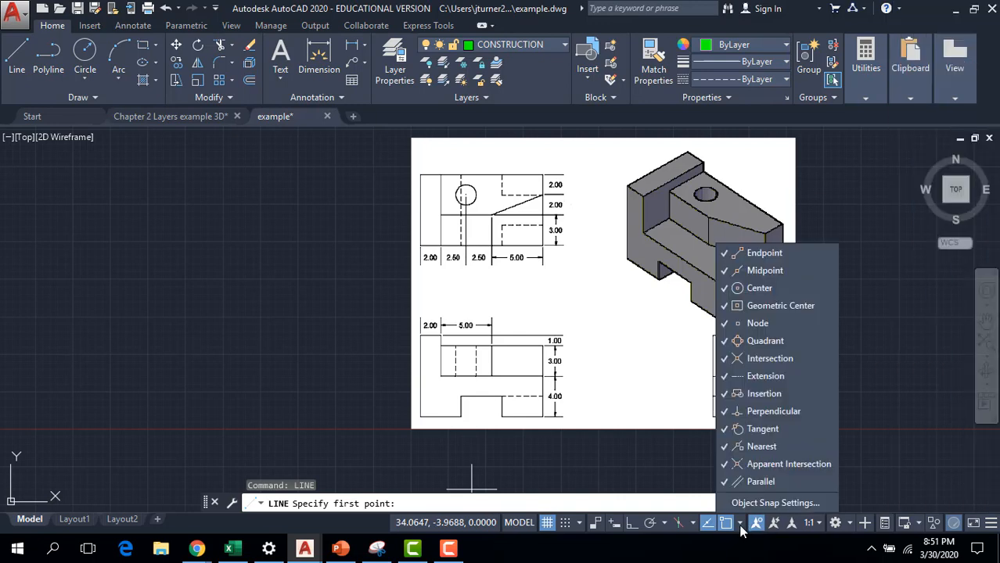
pyautogui.click(740, 525)
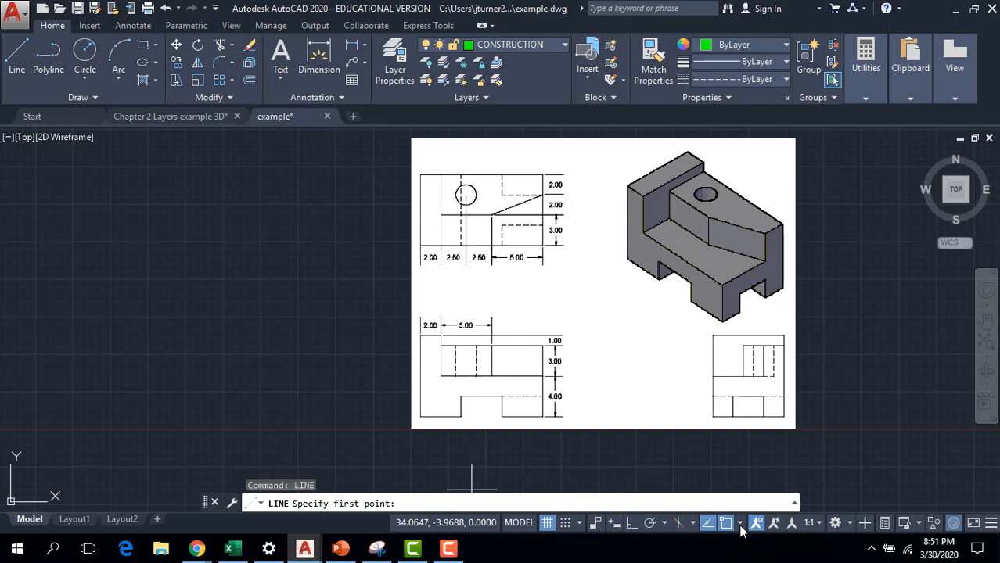
# Try switching the grid, snap and ortho modes during the Line command, return each to its original state, and cancel the command.
pyautogui.click(549, 524)
pyautogui.click(547, 523)
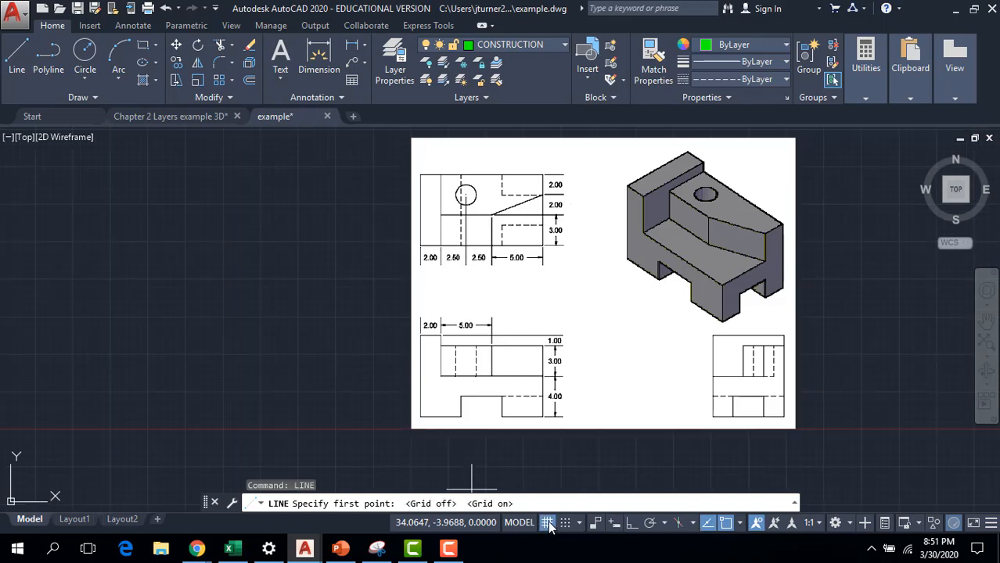
pyautogui.click(566, 528)
pyautogui.click(566, 528)
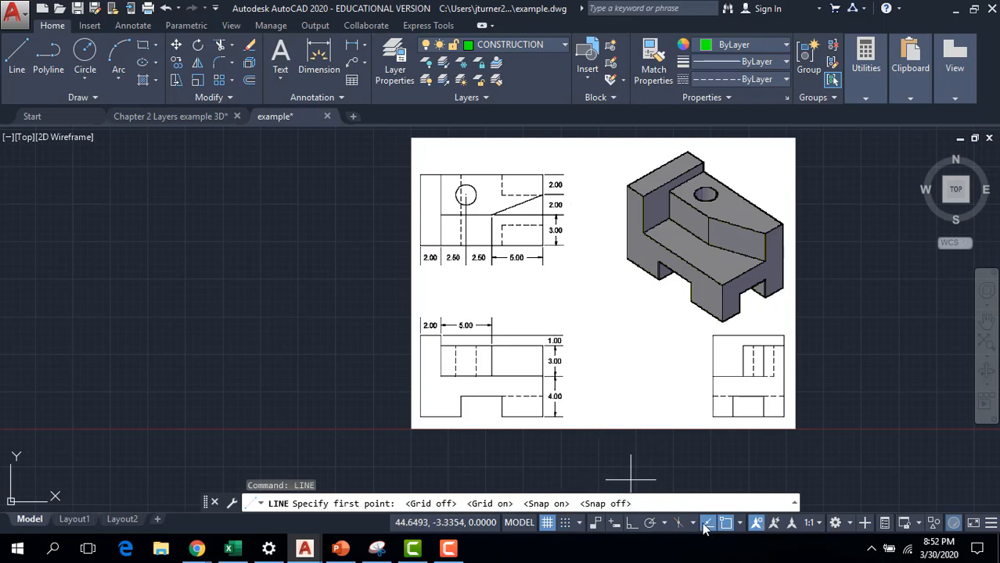
pyautogui.click(632, 525)
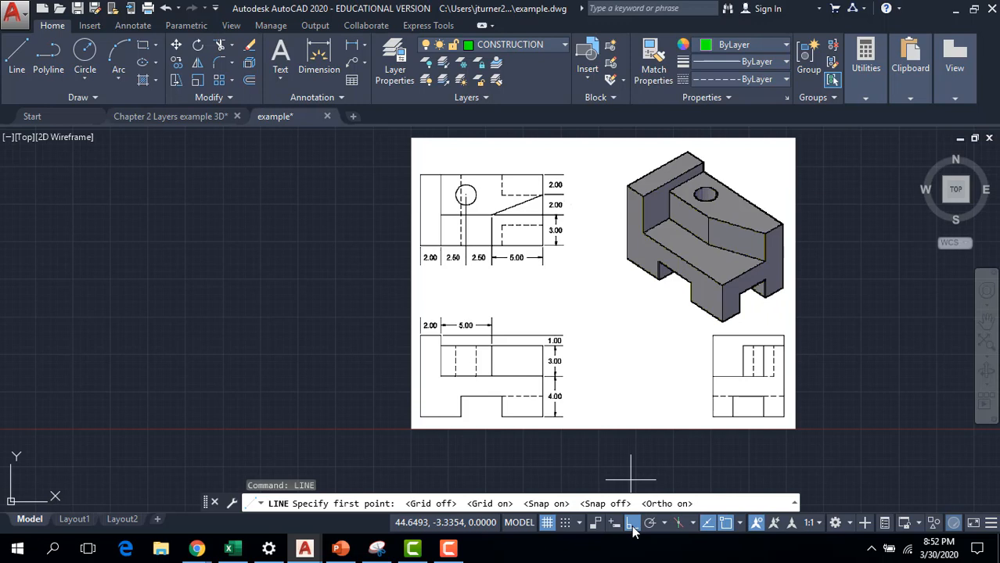
pyautogui.click(632, 525)
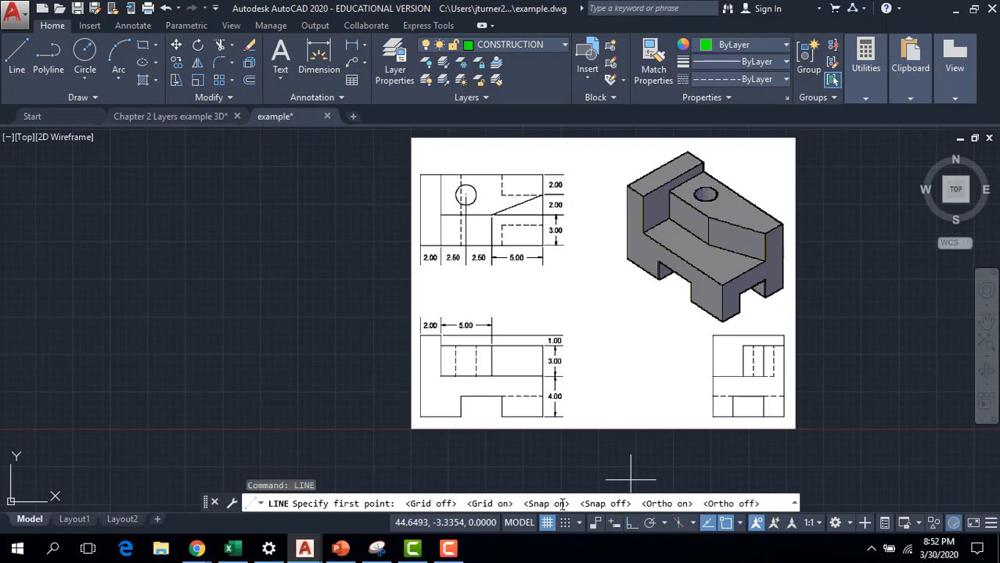
pyautogui.press('Escape')
pyautogui.press('Escape')
pyautogui.press('Escape')
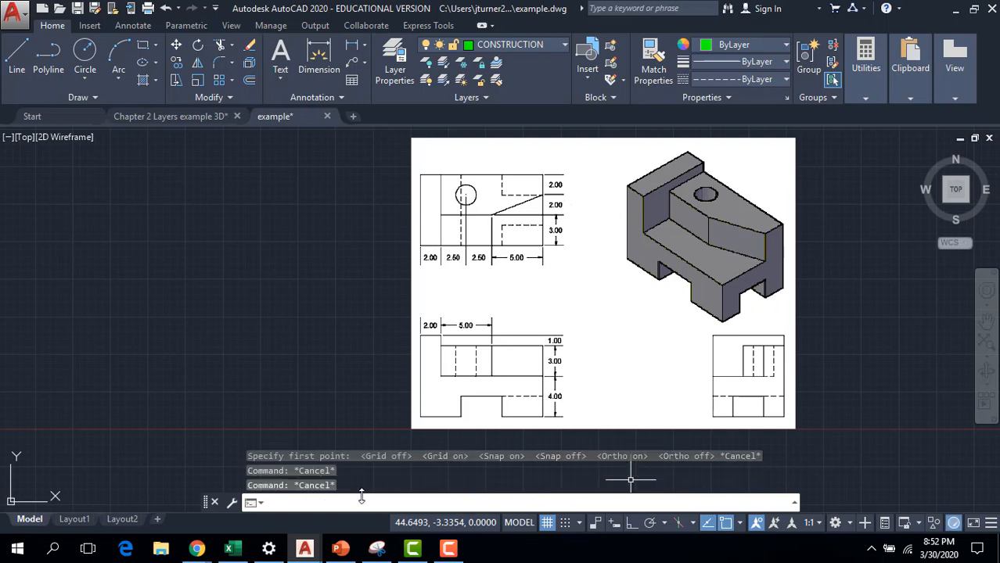
# Examine the expanded command history and the list of commands that can be undone.
pyautogui.click(794, 504)
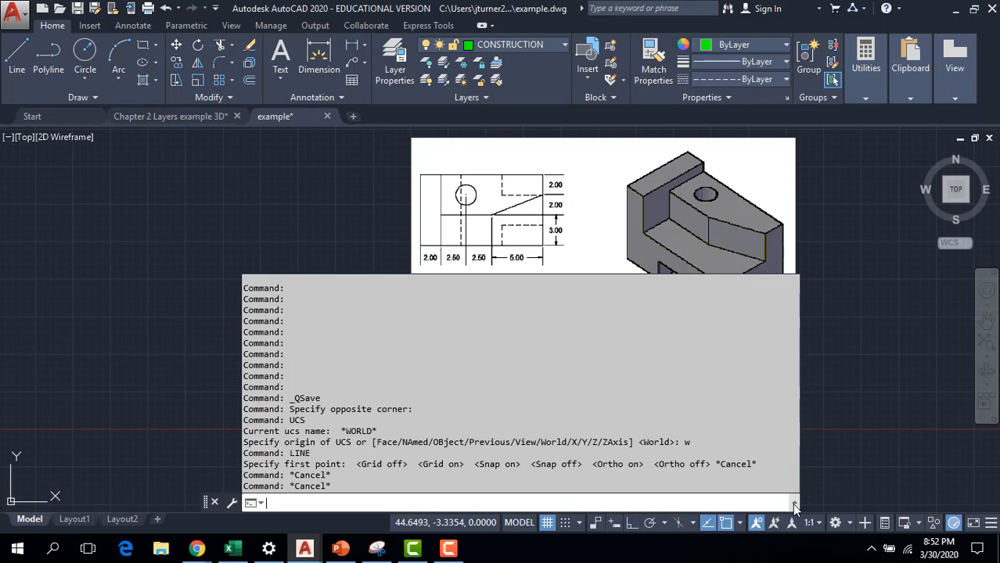
pyautogui.click(794, 505)
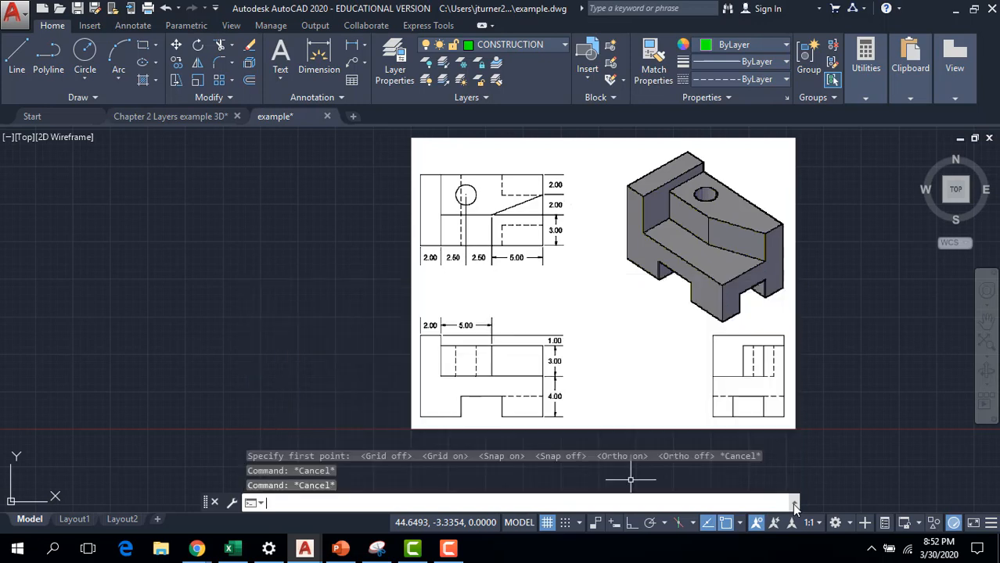
pyautogui.click(794, 505)
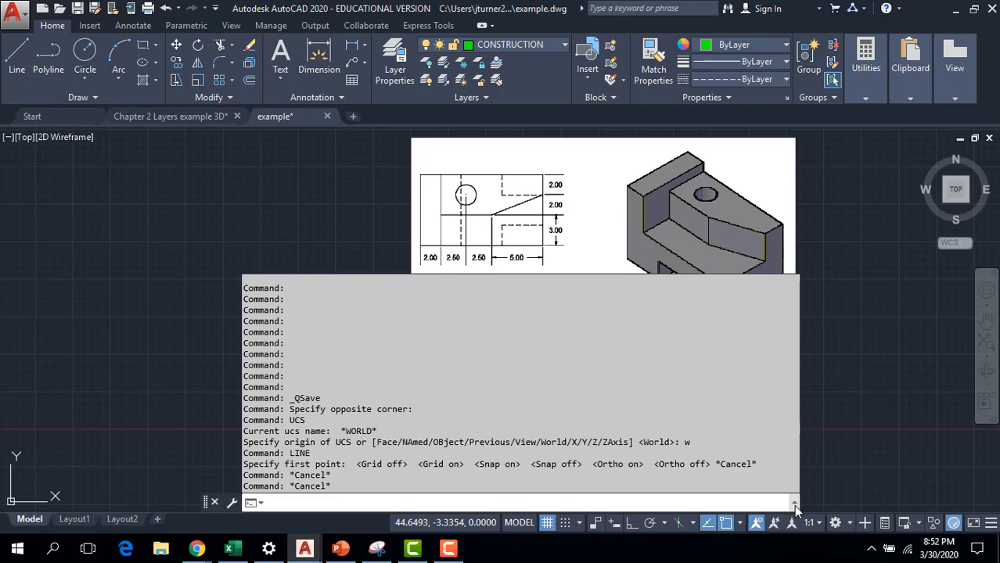
pyautogui.click(794, 504)
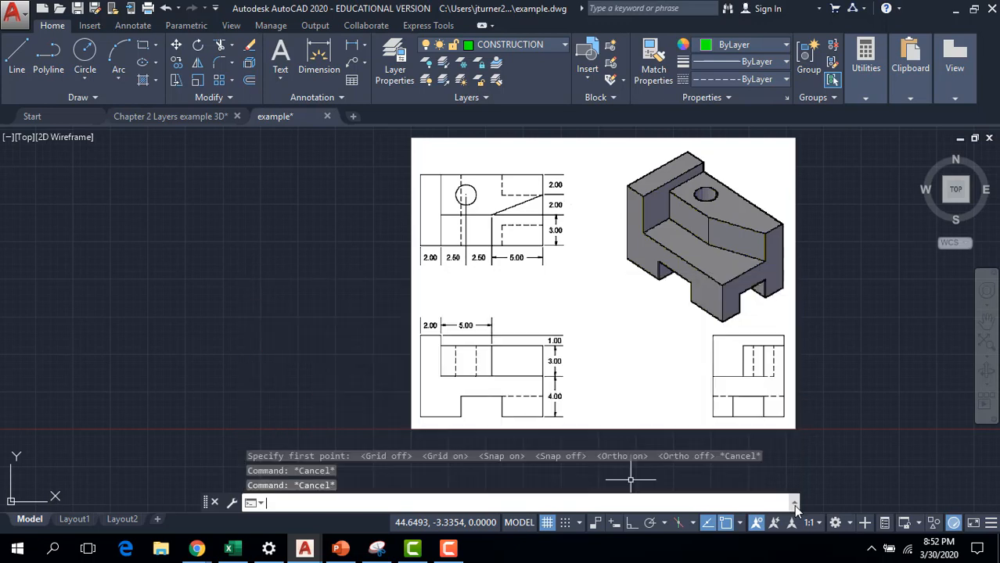
pyautogui.click(179, 9)
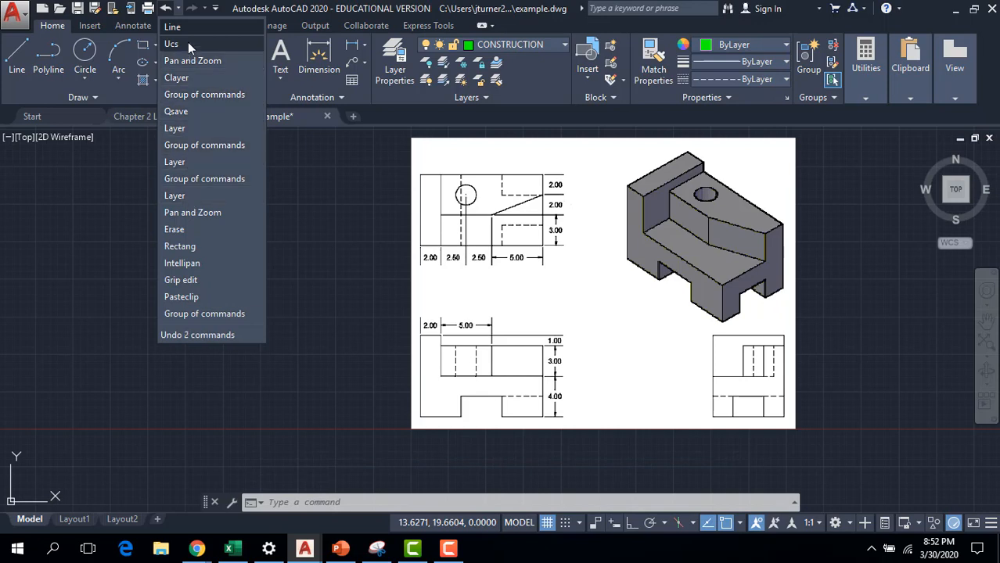
pyautogui.click(180, 8)
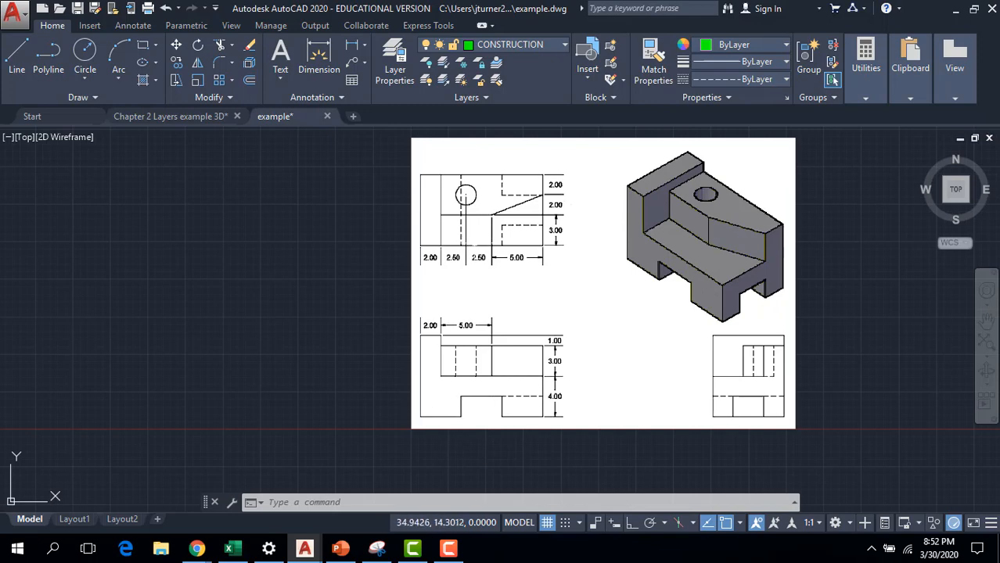
# Draw a construction rectangle for the front view from the origin 0,0 to the opposite corner 12,8.
pyautogui.scroll(4, 512, 277)
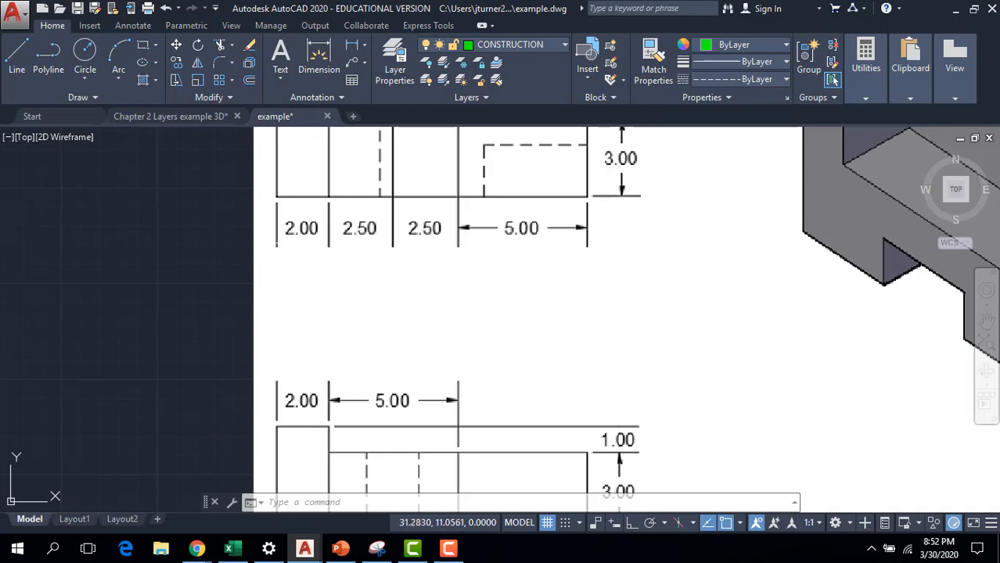
pyautogui.scroll(-4, 638, 326)
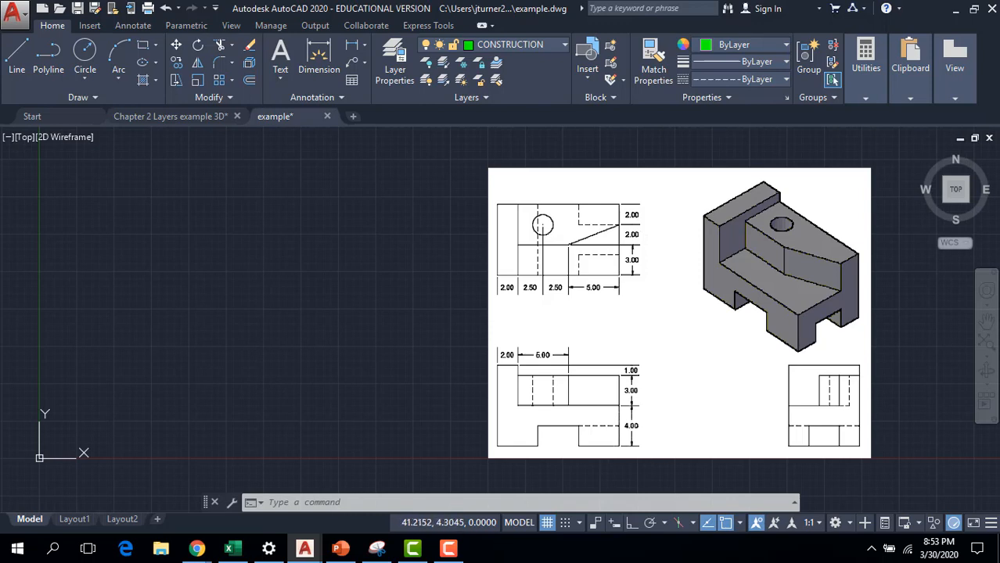
pyautogui.click(320, 497)
pyautogui.write('rec')
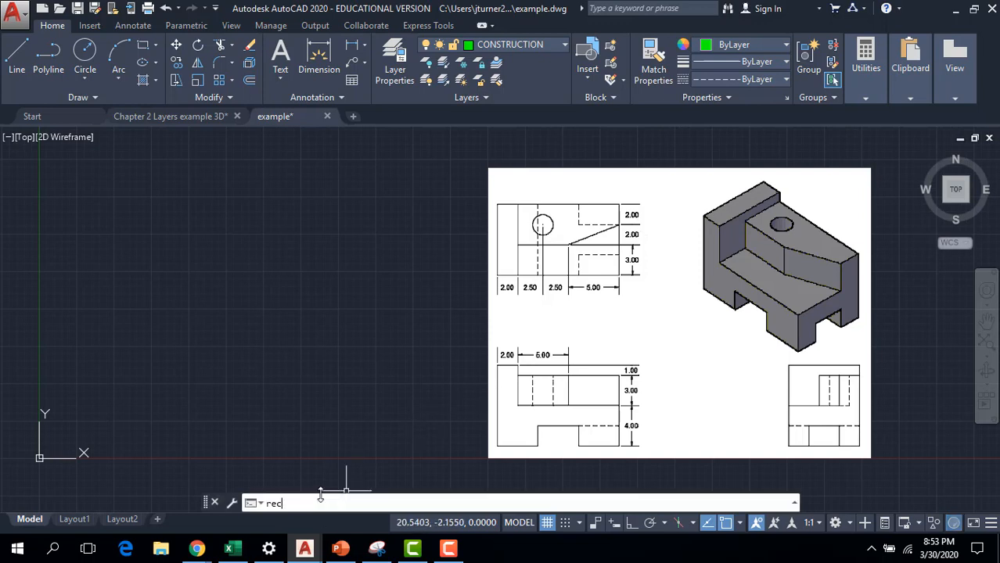
pyautogui.press('Return')
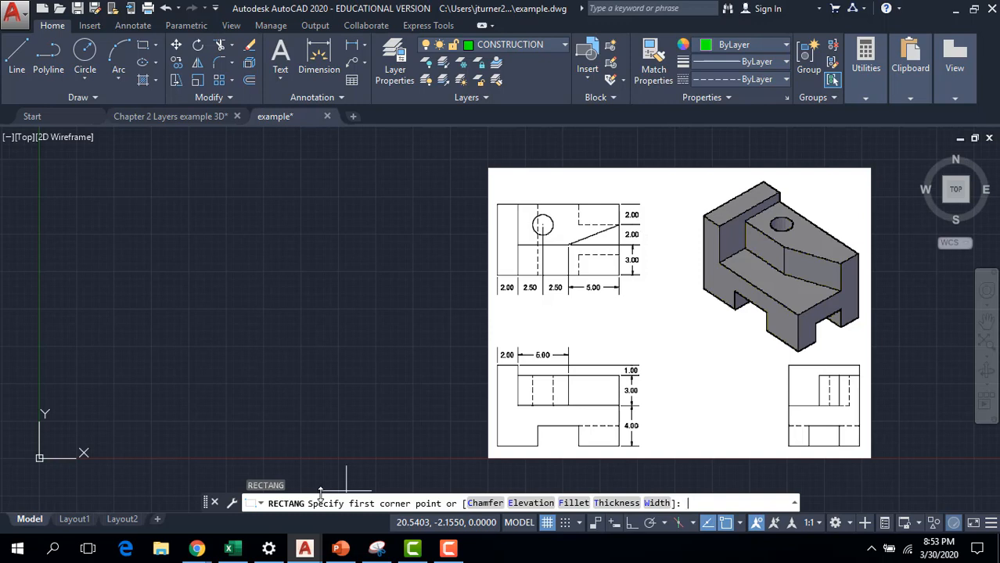
pyautogui.write('0,0')
pyautogui.press('Return')
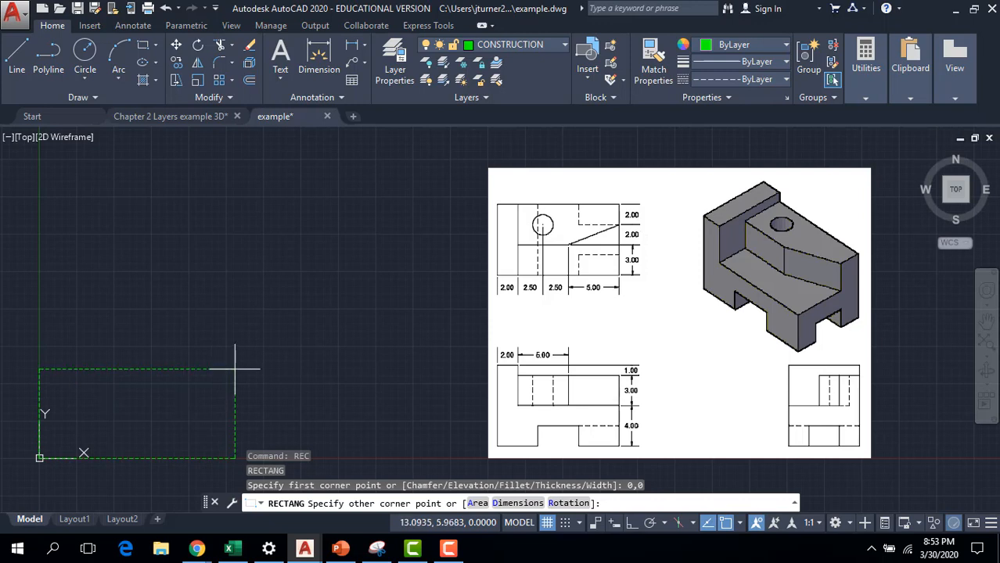
pyautogui.write('12,8')
pyautogui.press('Return')
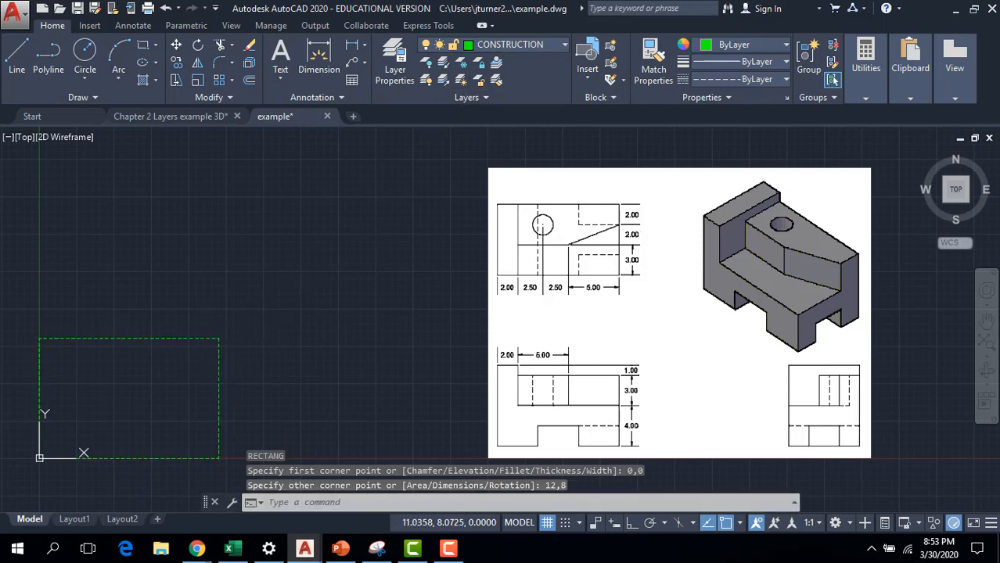
# Move the front view rectangle to the hIDDEN layer and clear the selection.
pyautogui.click(208, 338)
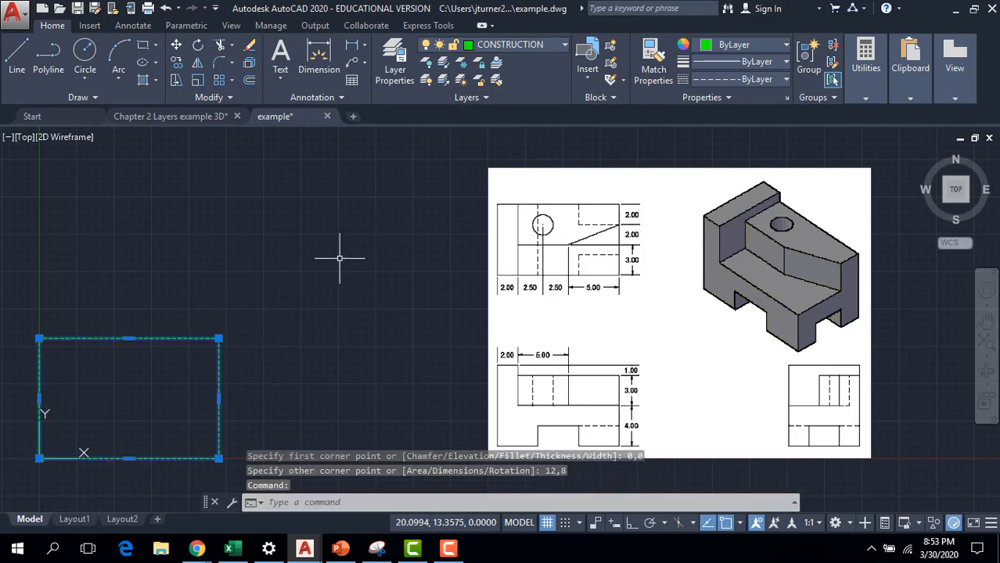
pyautogui.click(519, 44)
pyautogui.click(507, 115)
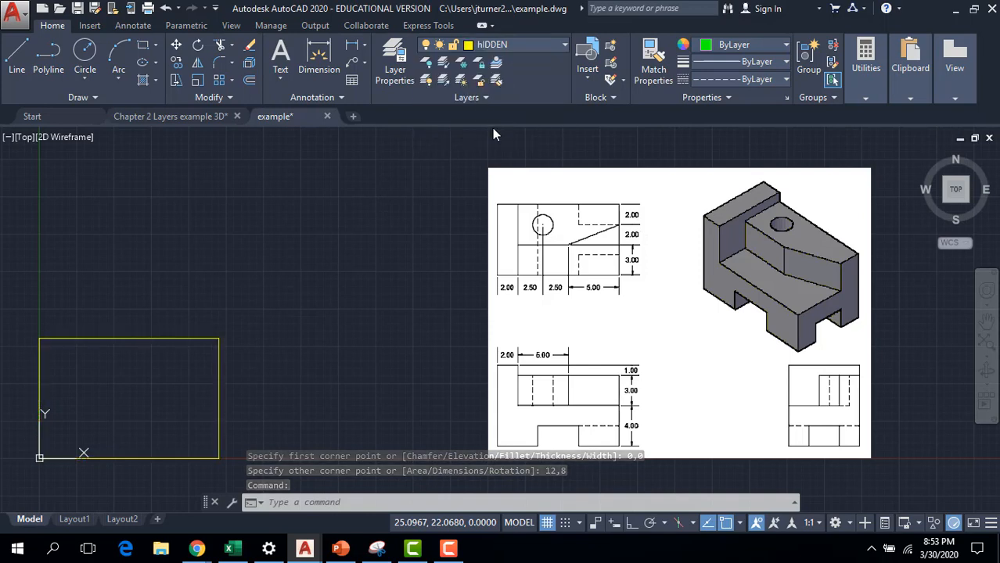
pyautogui.click(346, 277)
pyautogui.press('Escape')
pyautogui.press('Escape')
# Move the front view rectangle back to the CONSTRUCTION layer and clear the selection.
pyautogui.click(222, 378)
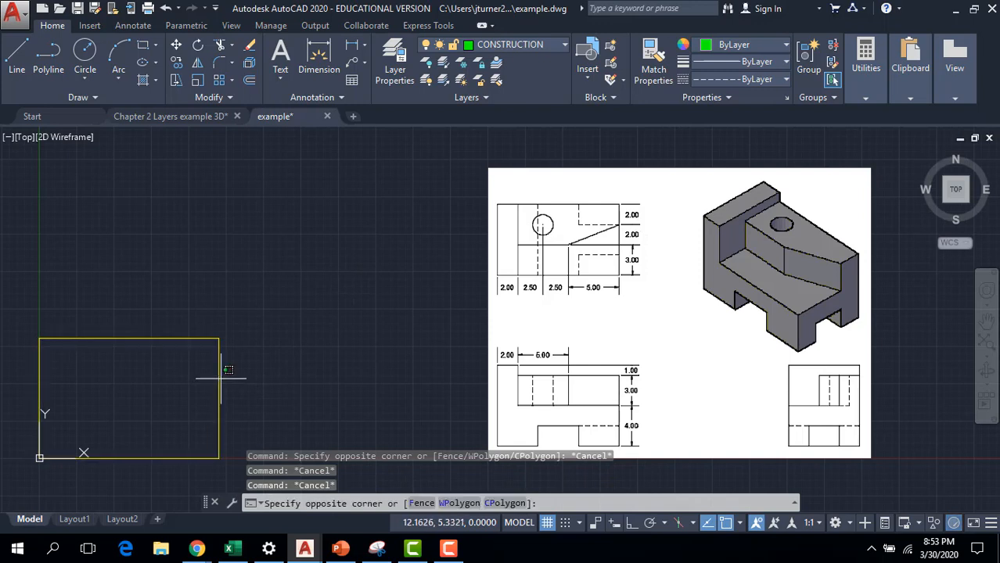
pyautogui.click(218, 375)
pyautogui.click(524, 43)
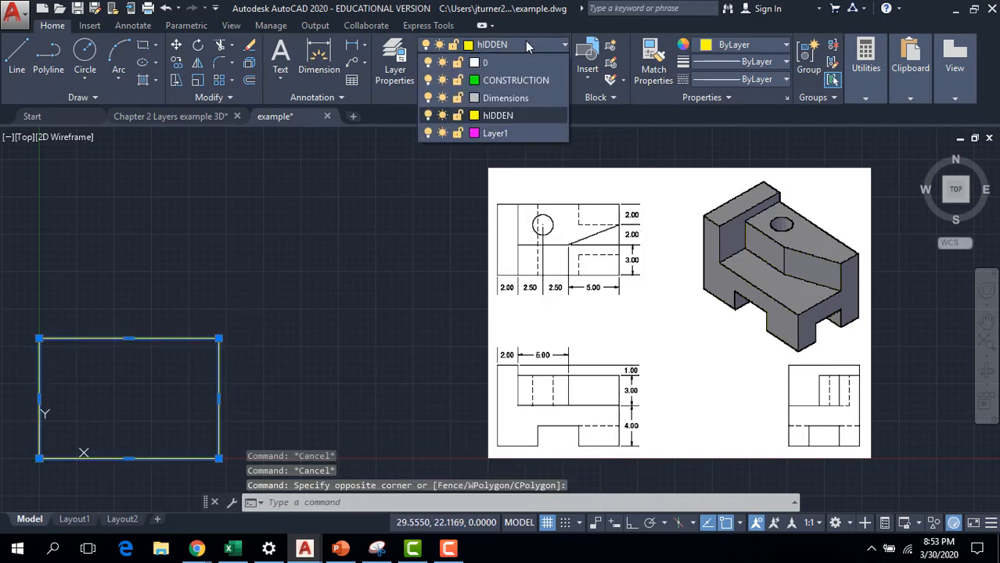
pyautogui.click(510, 80)
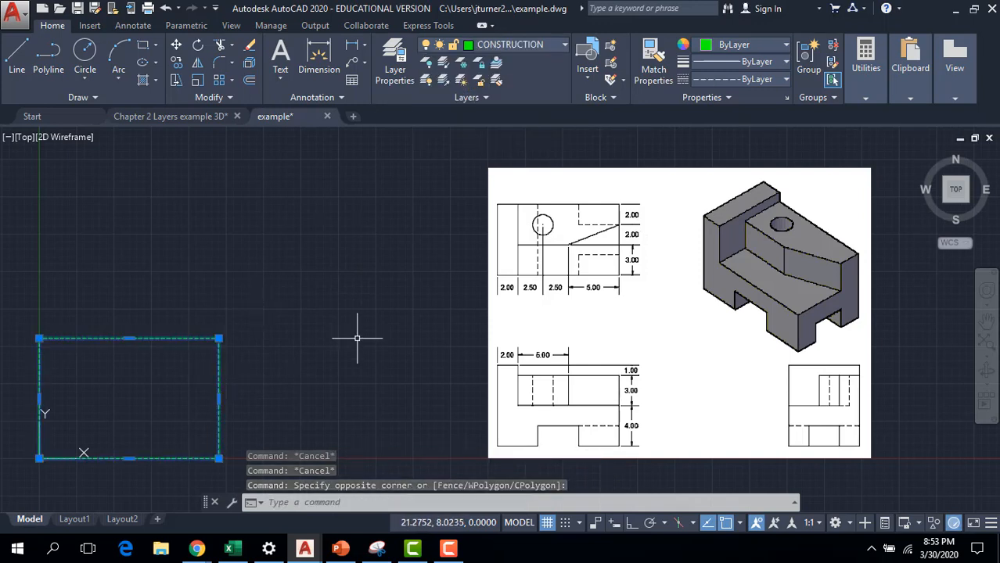
pyautogui.press('Escape')
pyautogui.press('Escape')
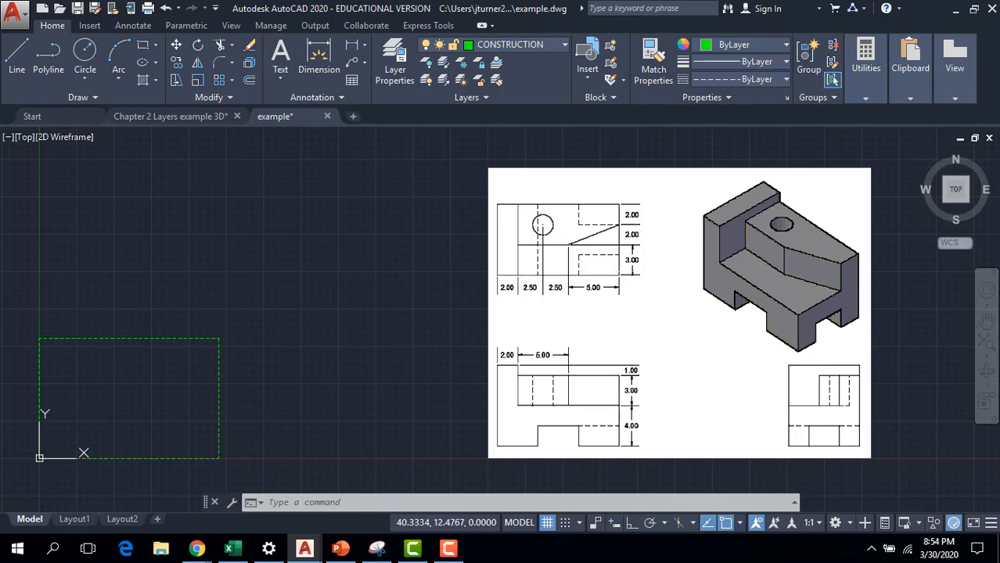
pyautogui.click(381, 503)
pyautogui.write('rec')
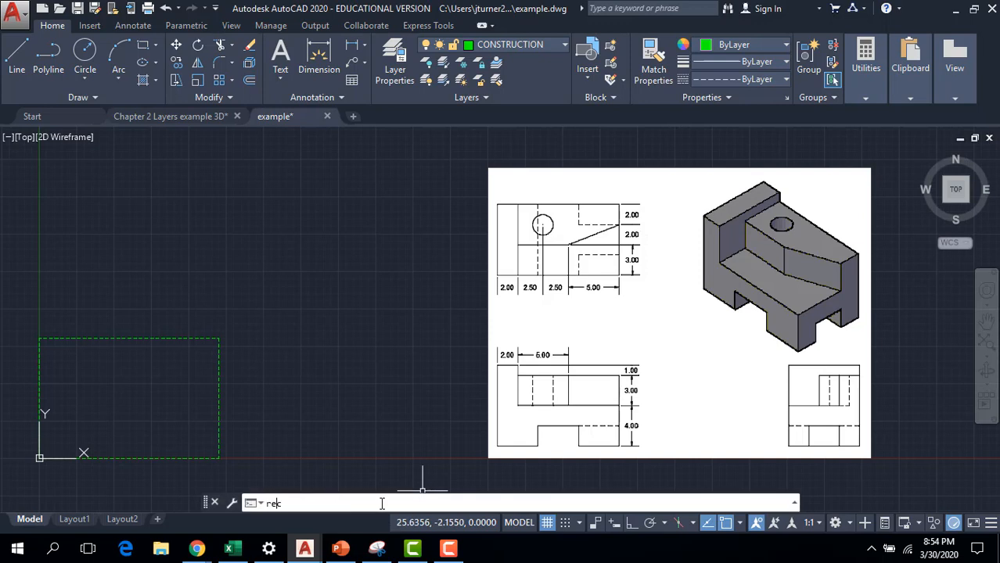
pyautogui.press('Return')
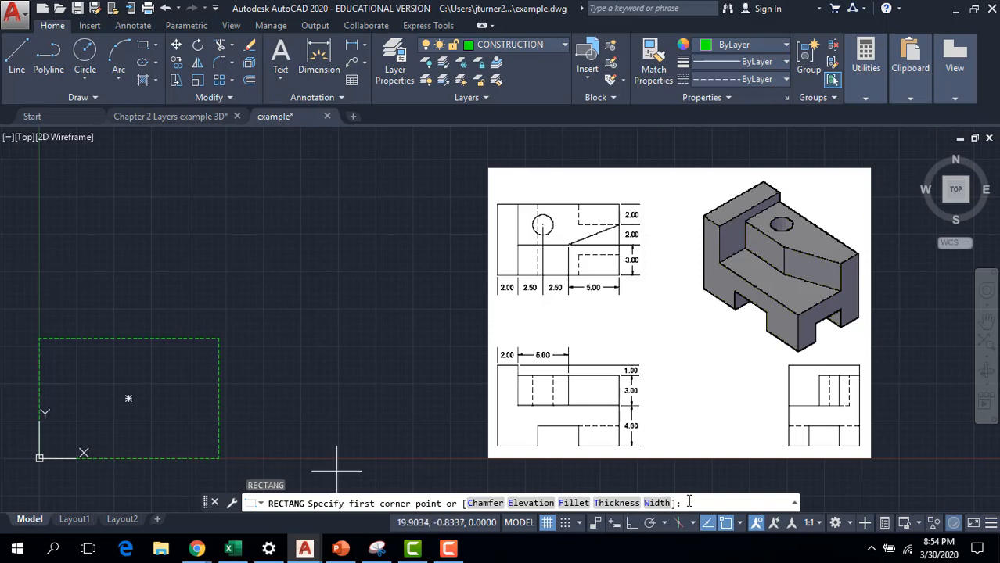
pyautogui.write('10,0')
pyautogui.press('Return')
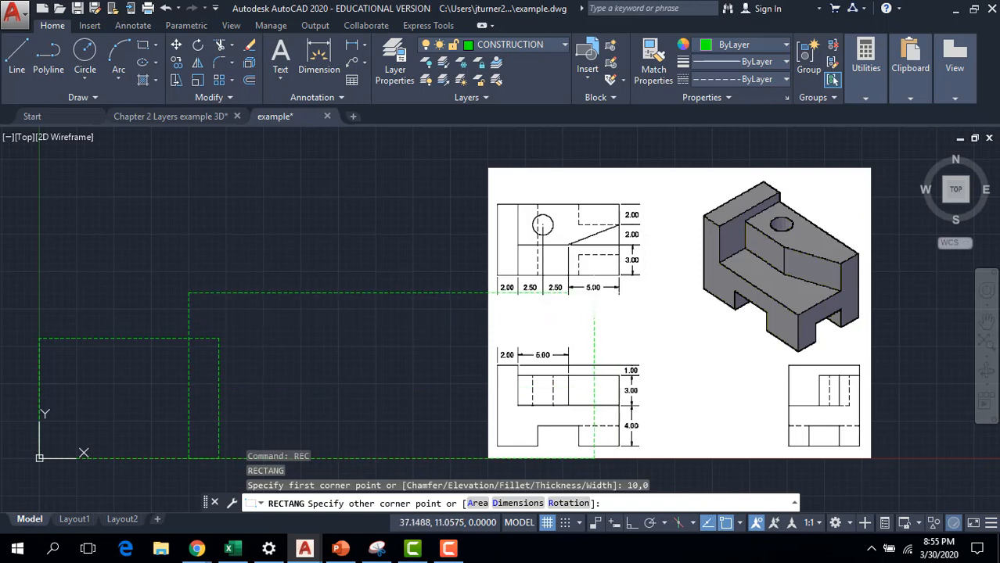
pyautogui.press('Escape')
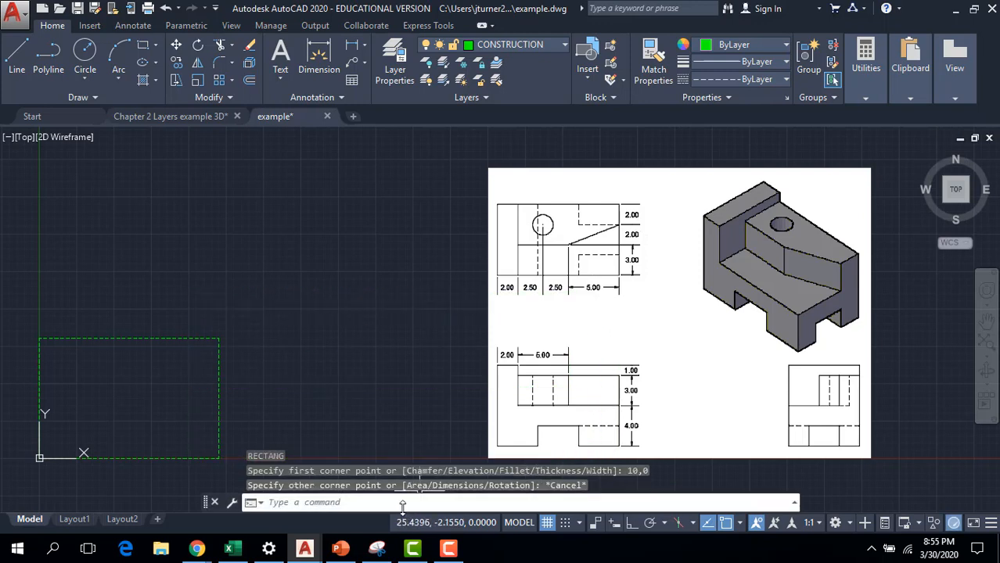
# Draw a construction rectangle for the top view from corner 0,10 to the opposite corner 12,17.
pyautogui.write('rec')
pyautogui.press('Return')
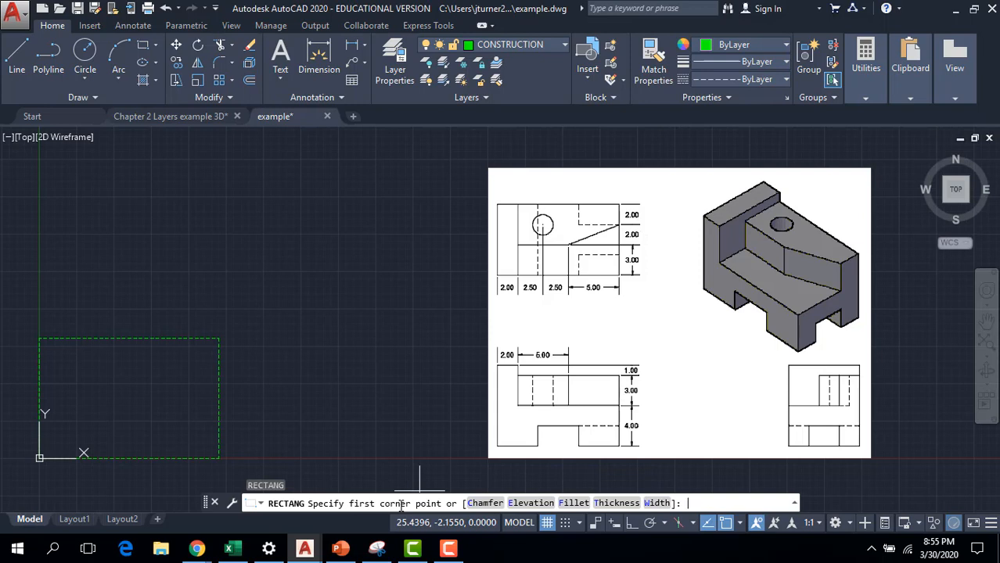
pyautogui.write('0,10')
pyautogui.press('Return')
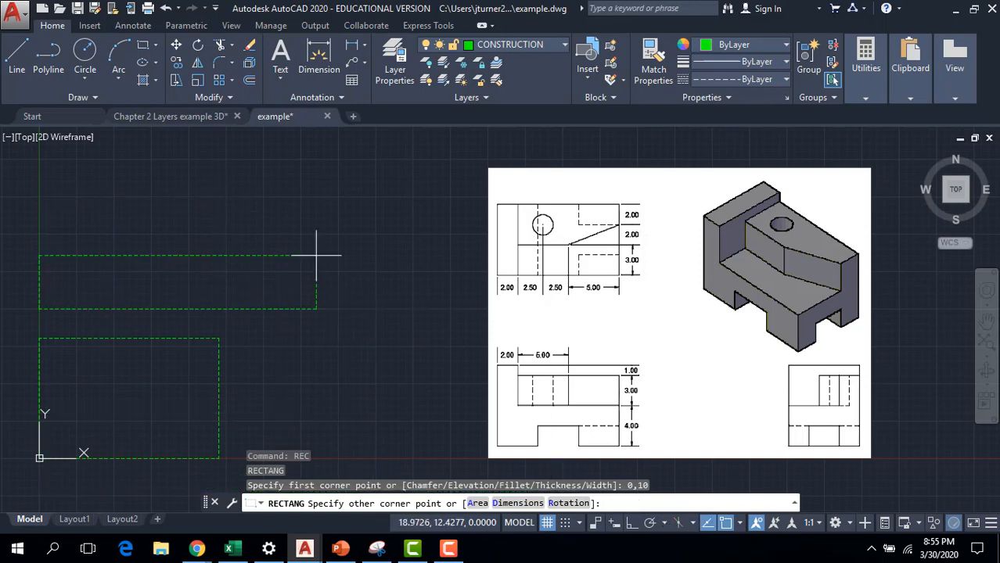
pyautogui.write('12,17')
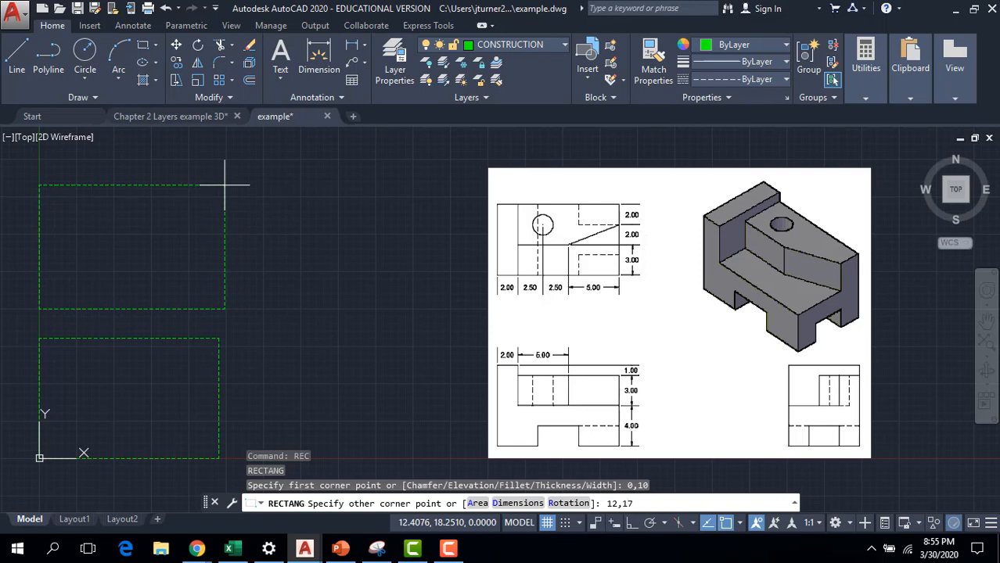
pyautogui.press('Return')
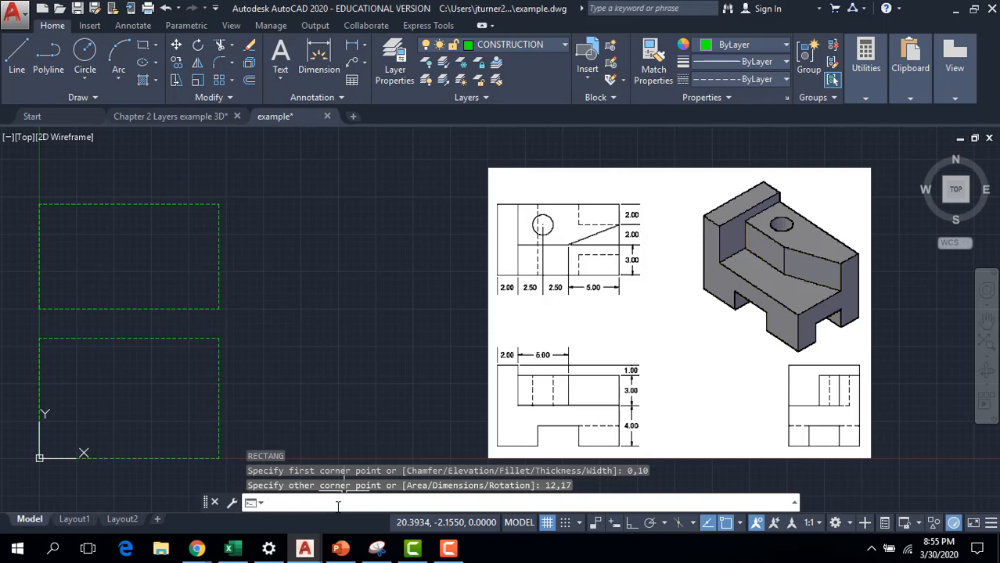
# Look at the drawing in Layout1 and return to model space.
pyautogui.click(74, 520)
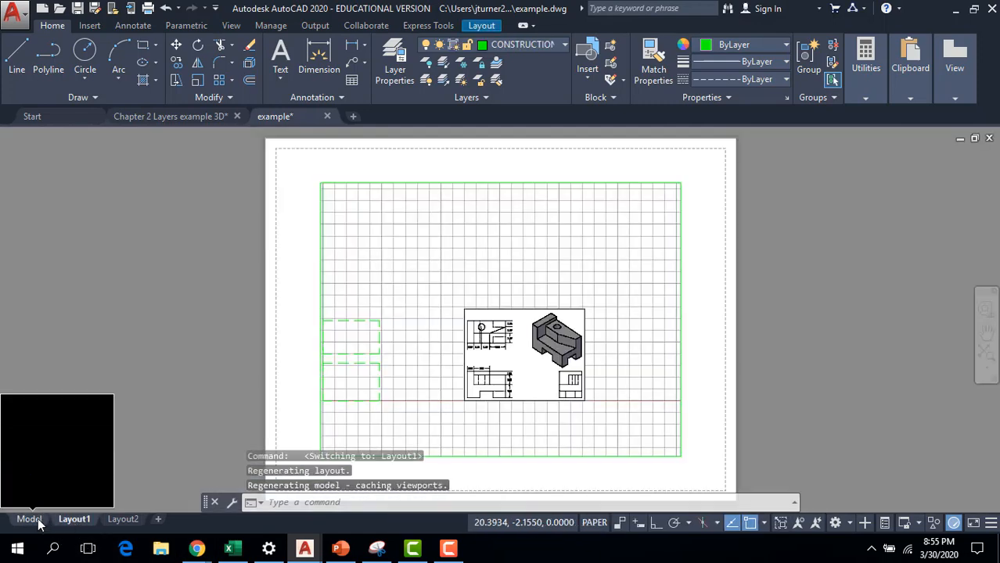
pyautogui.click(38, 520)
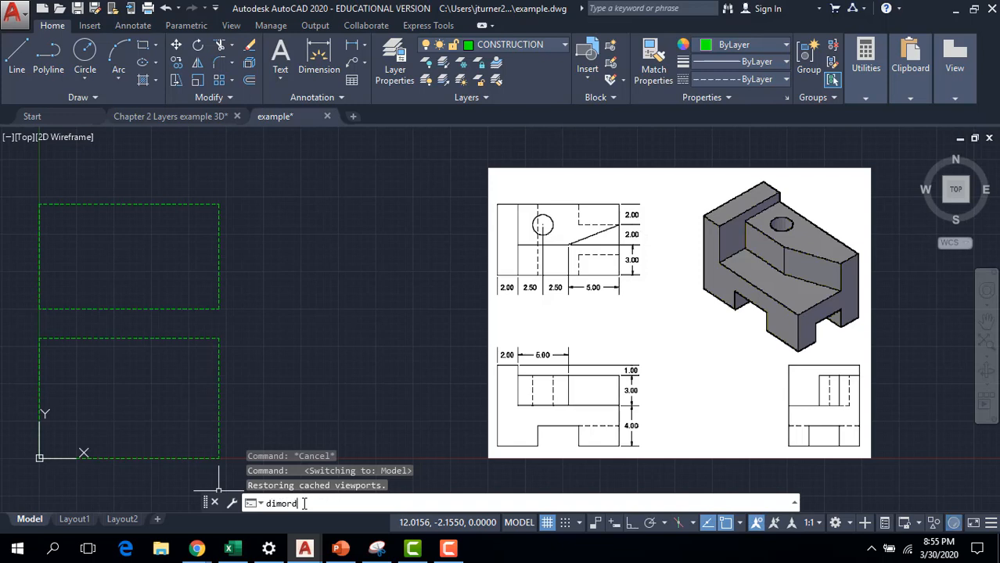
# Add a Y ordinate dimension at the front view's lower-left corner at the origin, with ortho mode on and the leader running left.
pyautogui.press('Return')
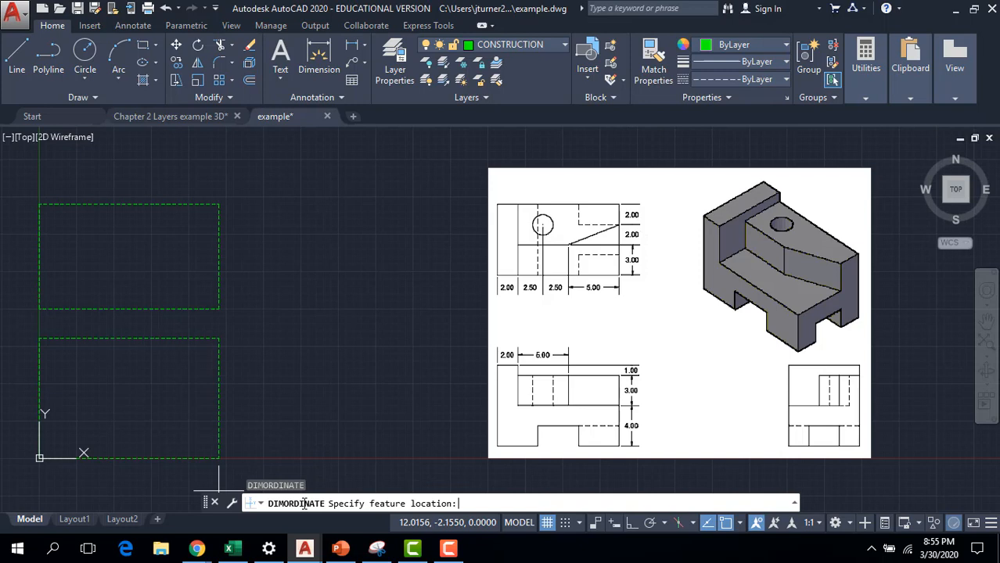
pyautogui.moveTo(299, 433); pyautogui.dragTo(372, 416, button='middle')
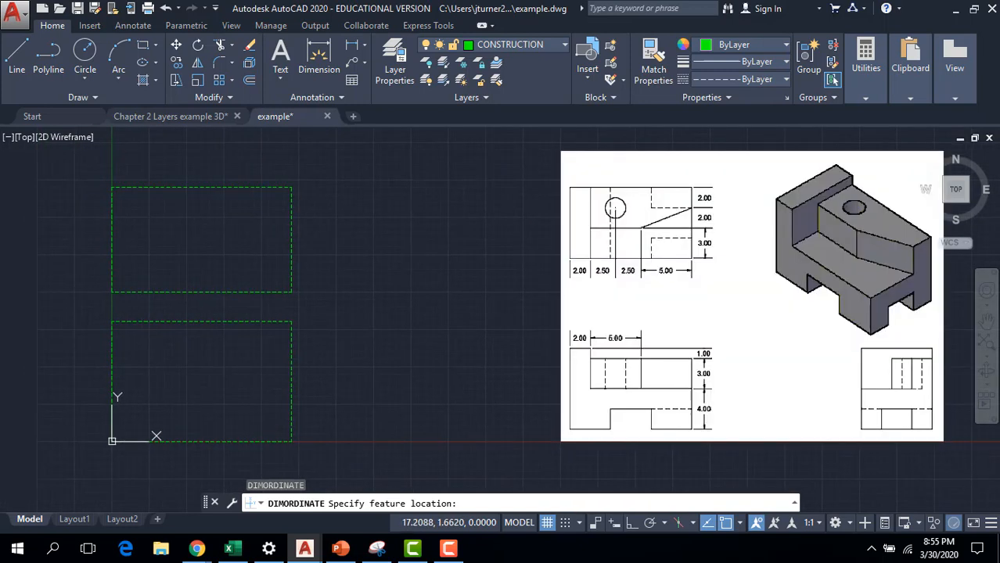
pyautogui.click(112, 441)
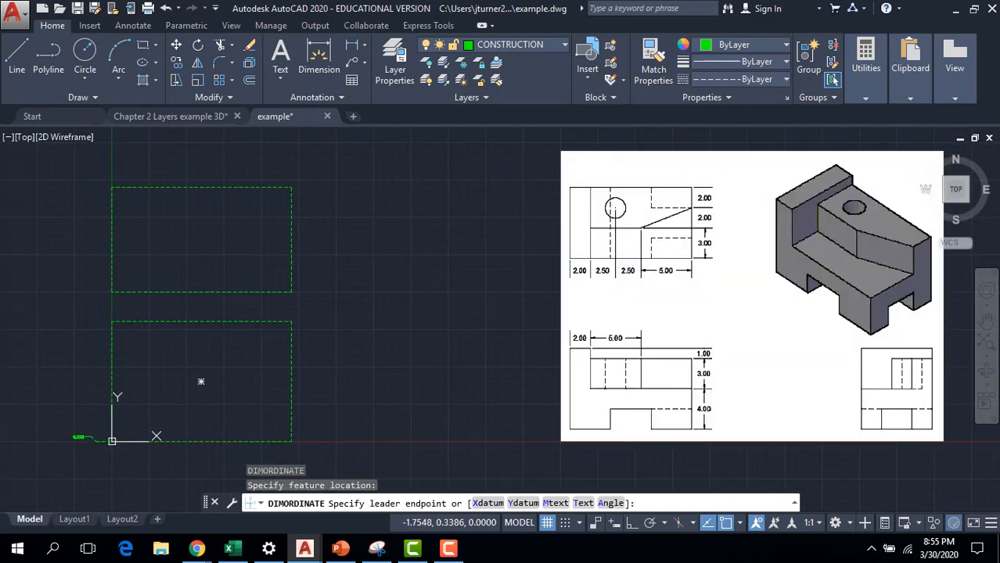
pyautogui.scroll(5, 86, 440)
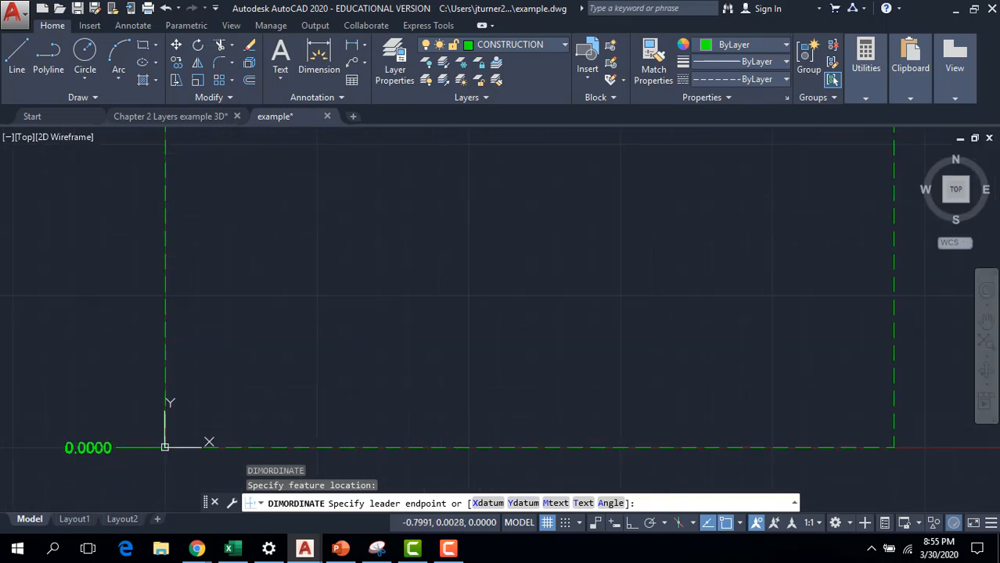
pyautogui.click(624, 525)
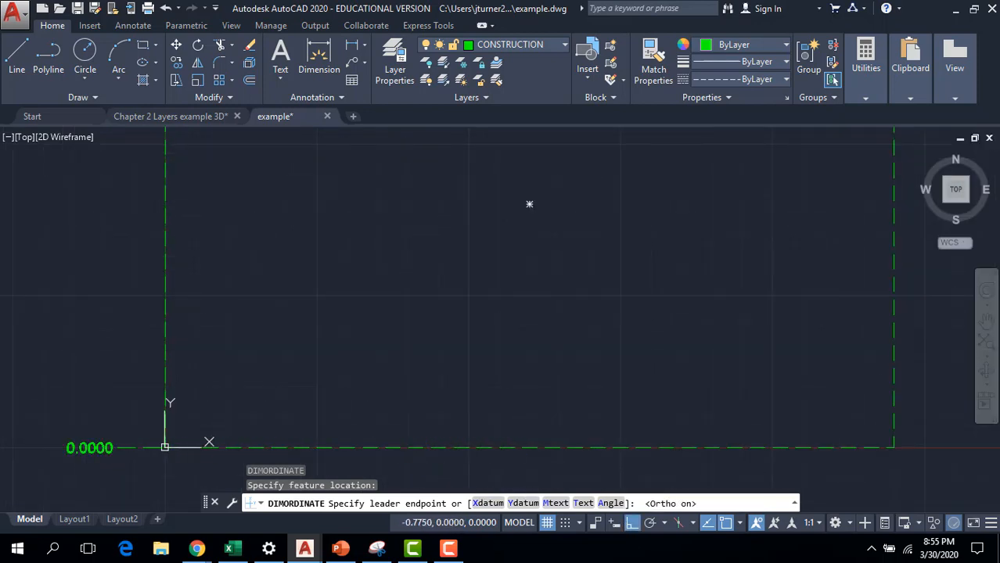
pyautogui.click(117, 447)
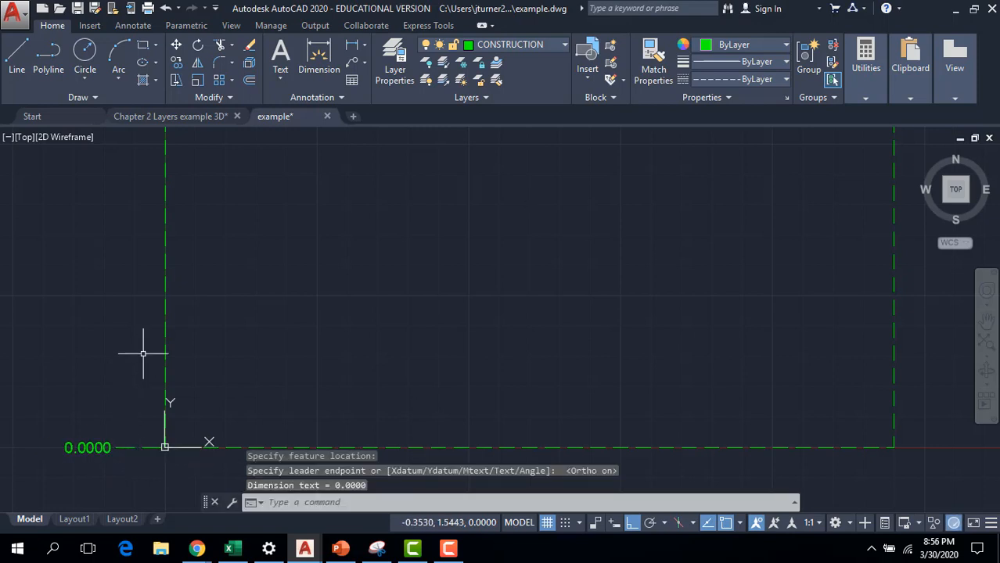
# Add a Y ordinate dimension at the front view's upper-left corner, with its leader running straight left.
pyautogui.scroll(-1, 119, 288)
pyautogui.moveTo(113, 225); pyautogui.dragTo(113, 385, button='middle')
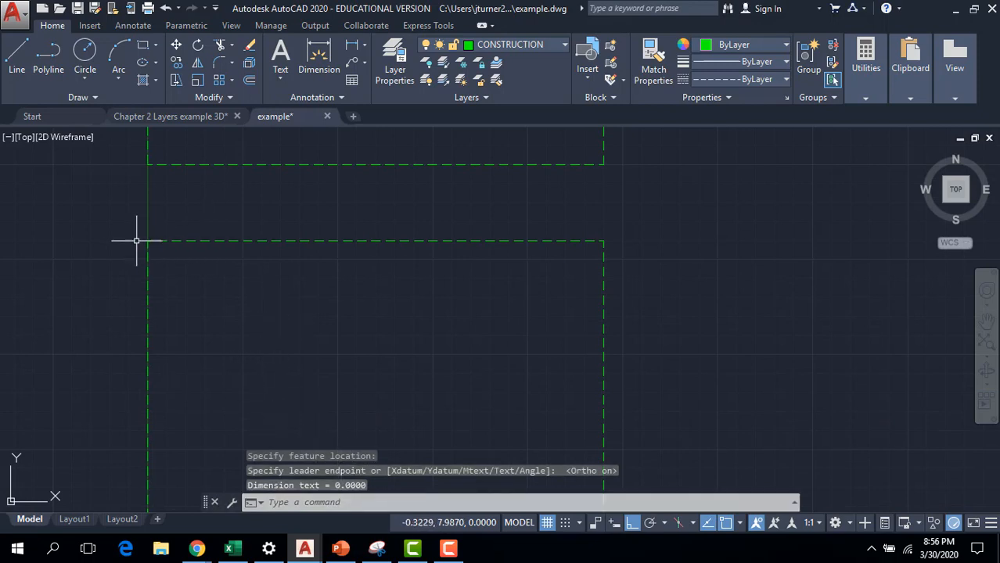
pyautogui.press('Return')
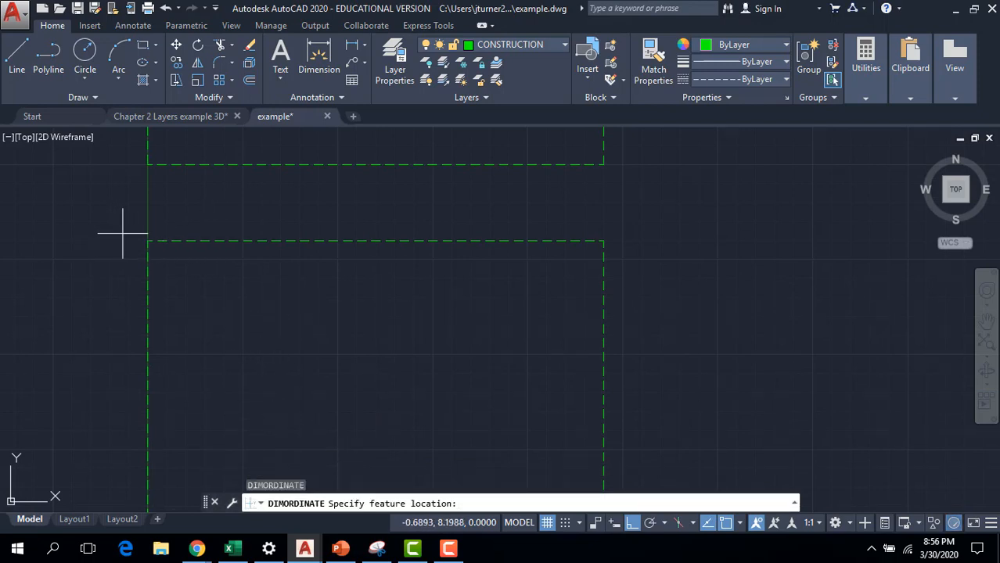
pyautogui.click(147, 241)
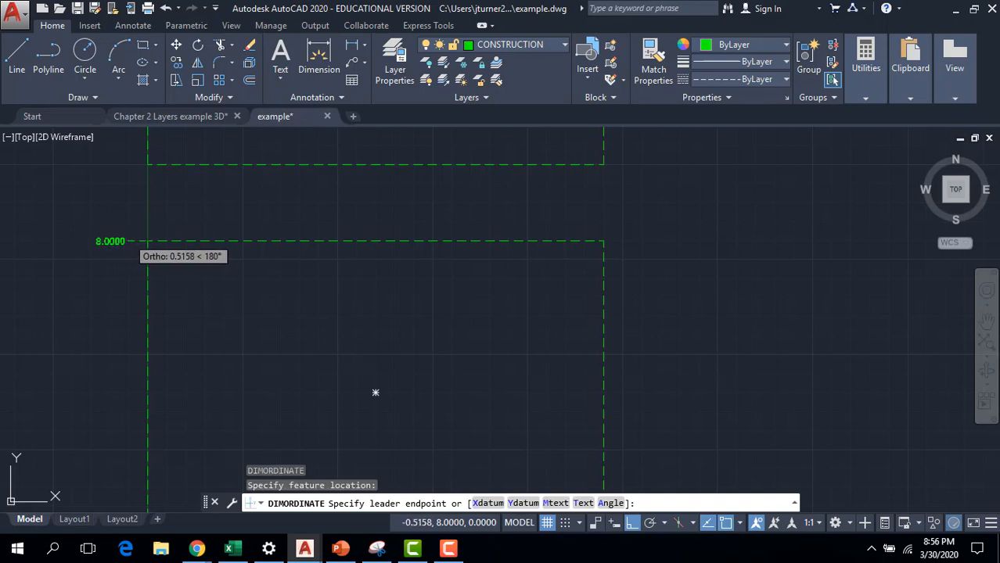
pyautogui.click(128, 237)
pyautogui.scroll(1, 124, 333)
pyautogui.scroll(-2, 124, 333)
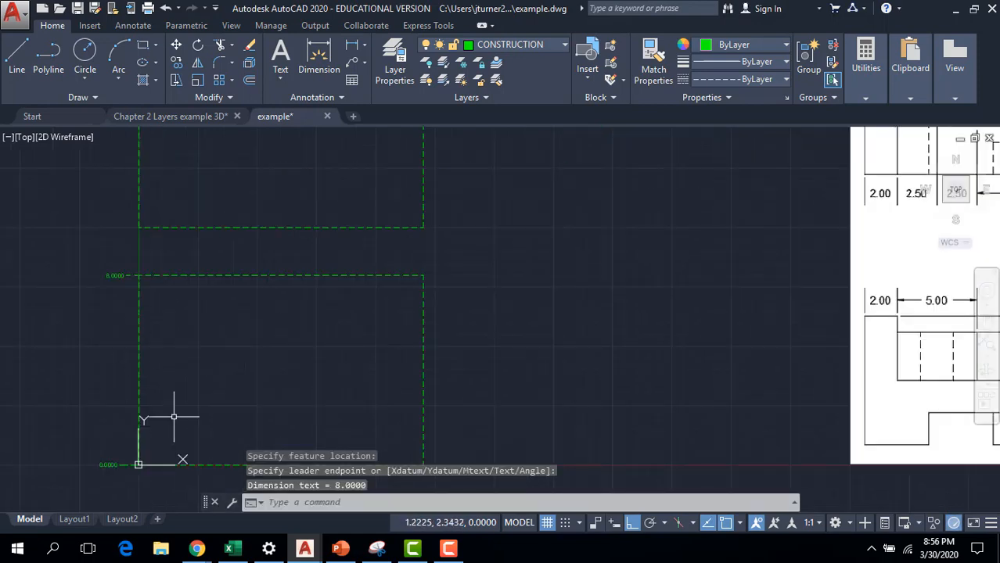
# Open the Standard dimension style for modification and increase its text height.
pyautogui.write('dimstyle')
pyautogui.press('Return')
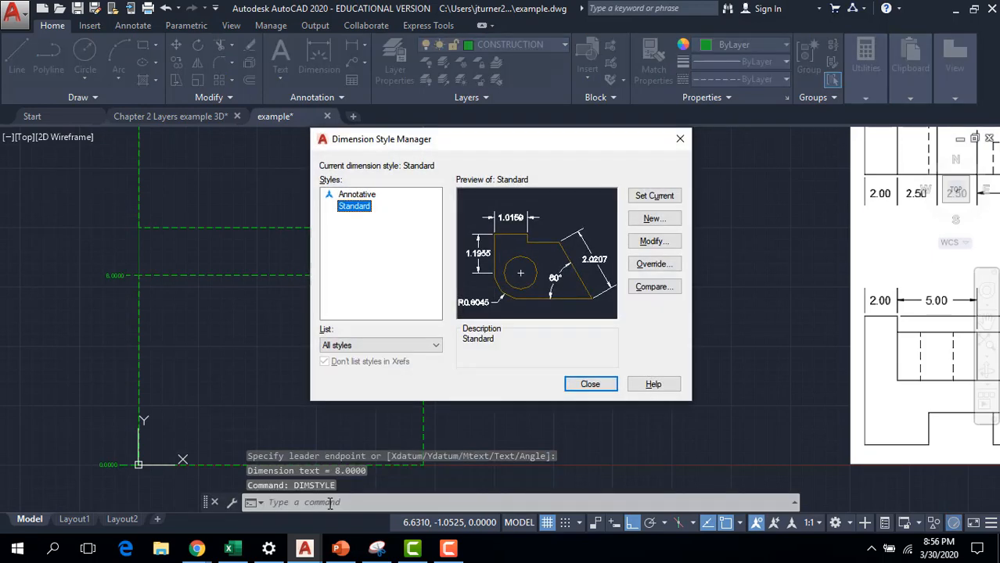
pyautogui.click(665, 242)
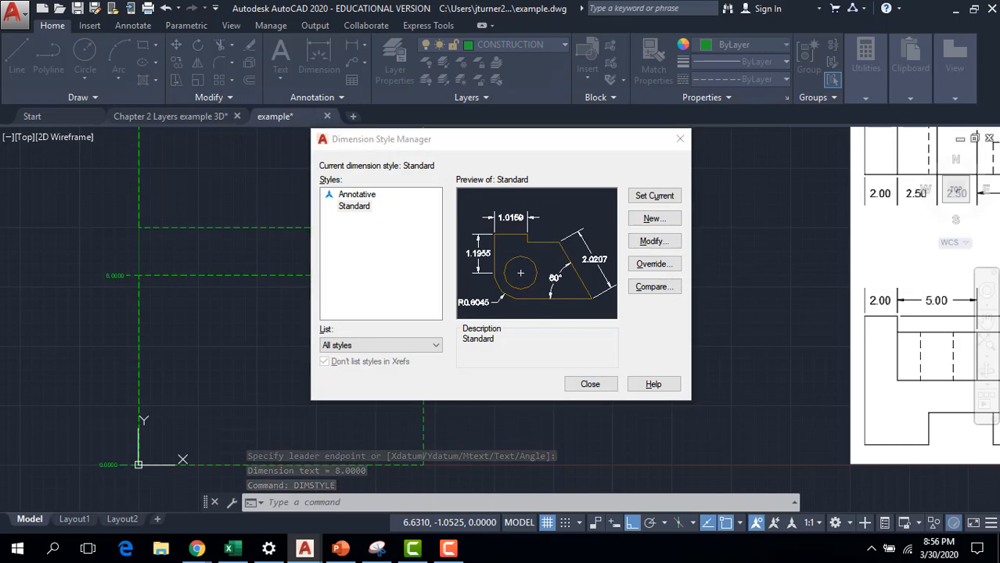
pyautogui.moveTo(596, 238); pyautogui.dragTo(389, 145)
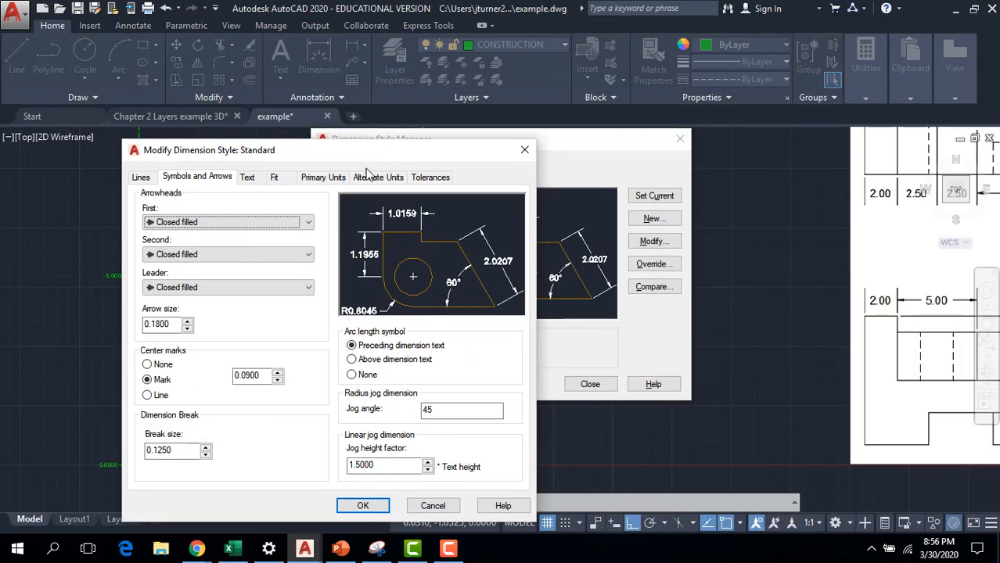
pyautogui.click(247, 178)
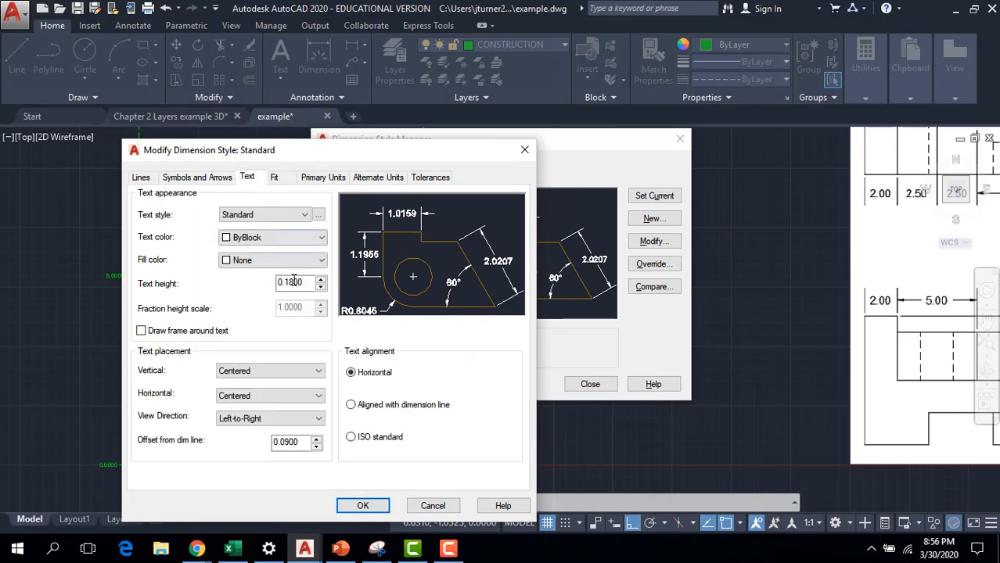
pyautogui.doubleClick(308, 283)
# Set the Standard dimension style's arrow size to 0.24.
pyautogui.click(216, 180)
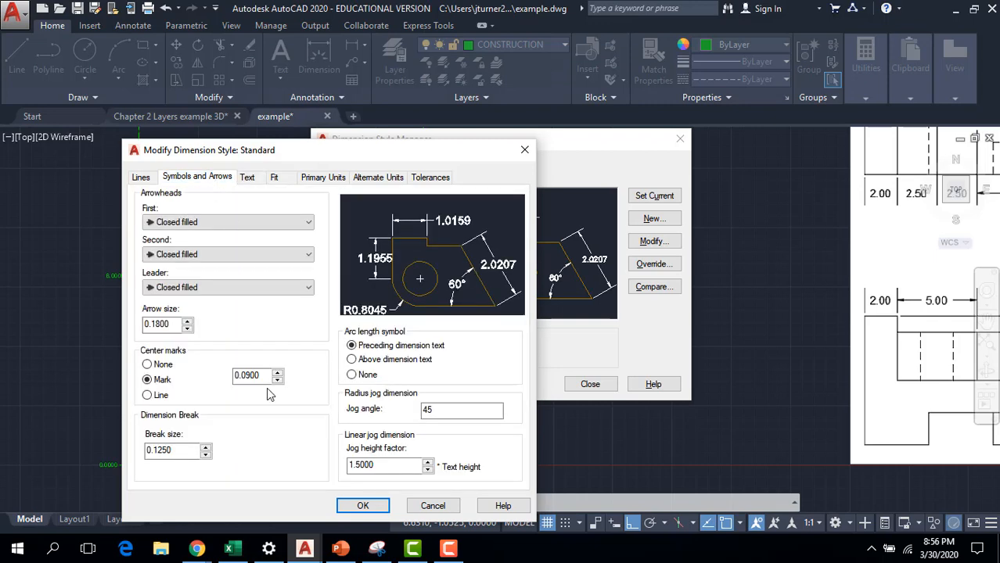
pyautogui.doubleClick(161, 324)
pyautogui.write('0.24')
pyautogui.click(249, 178)
# Set the linear dimension precision of the Standard style to 0.00, apply the style changes and close the Dimension Style Manager.
pyautogui.click(310, 179)
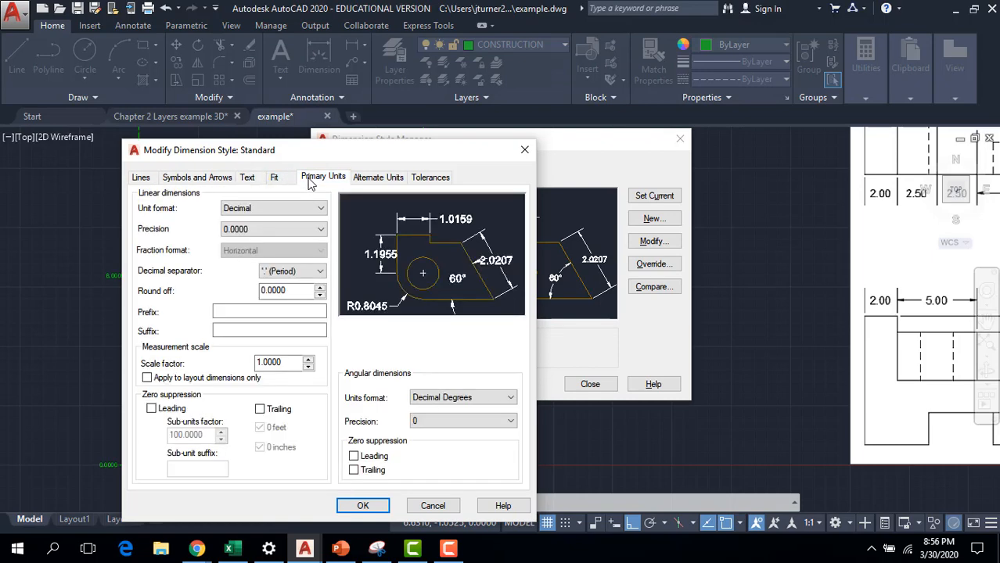
pyautogui.click(291, 229)
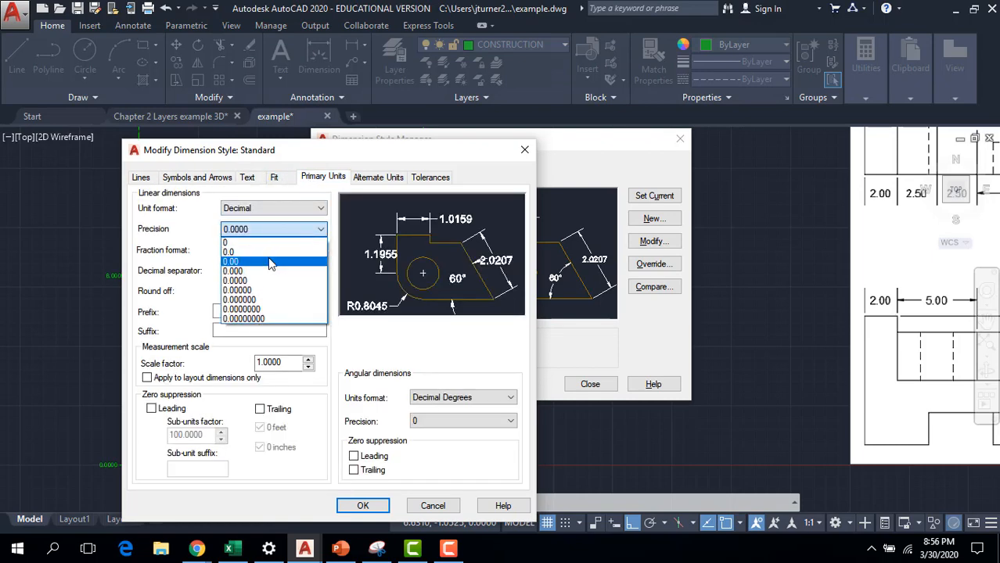
pyautogui.click(267, 255)
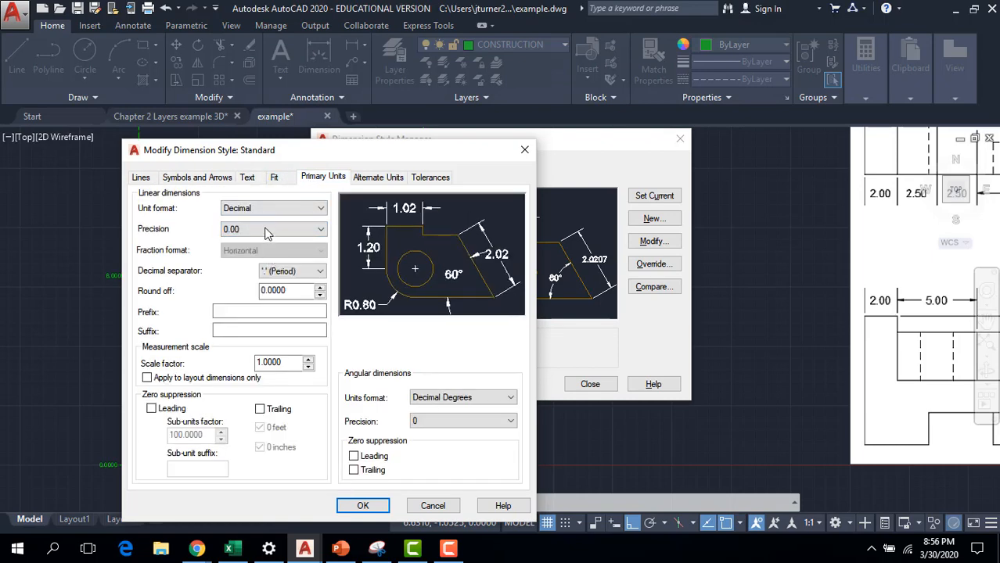
pyautogui.click(363, 506)
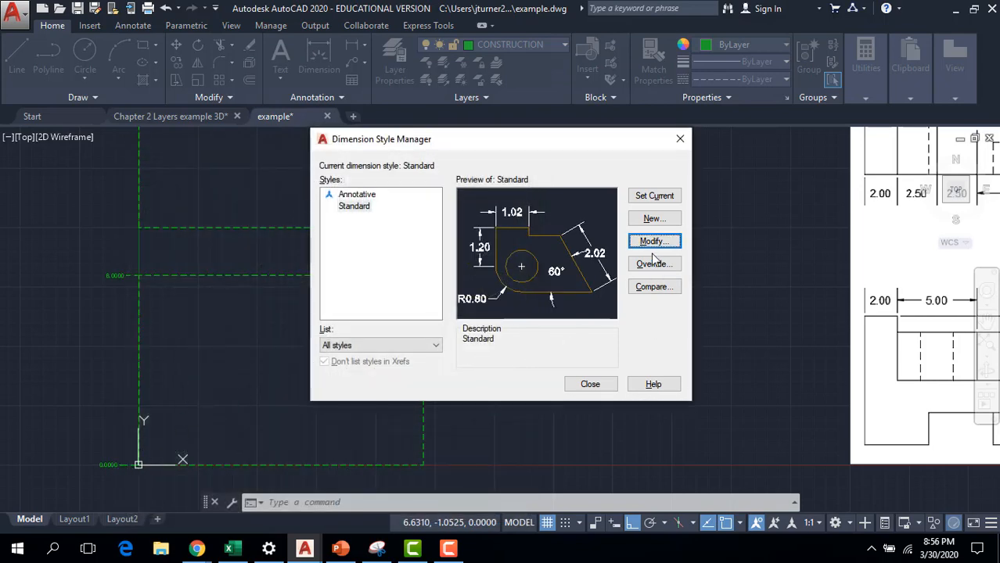
pyautogui.click(596, 384)
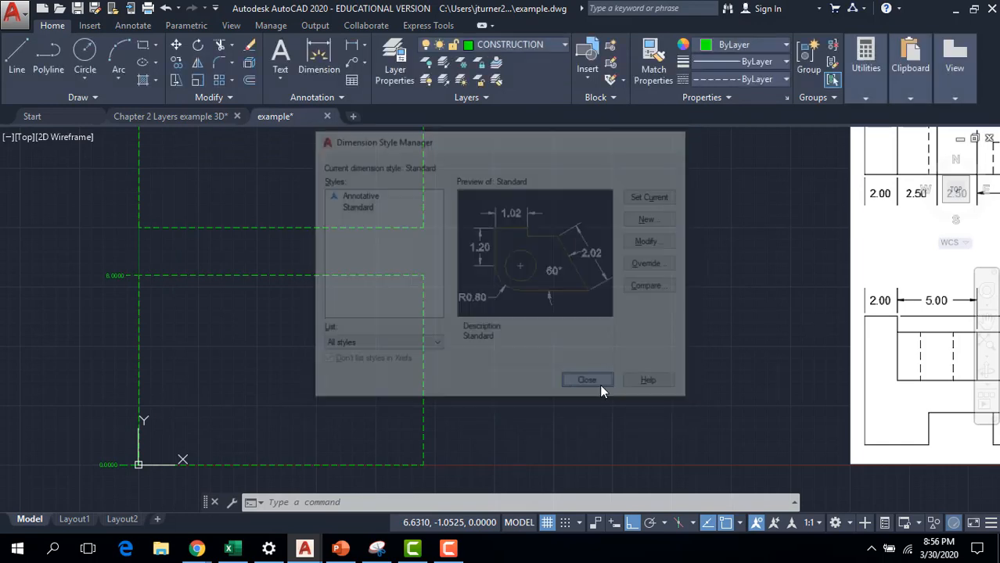
pyautogui.scroll(1, 92, 352)
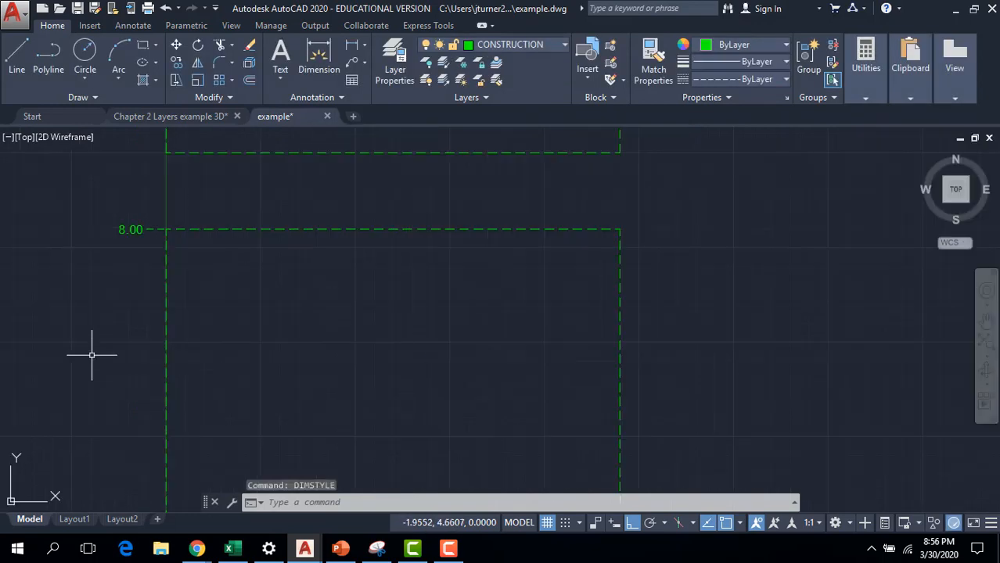
# Add a Y ordinate dimension at the top view rectangle's lower-left corner, with its leader running straight left.
pyautogui.moveTo(101, 325); pyautogui.dragTo(141, 348, button='middle')
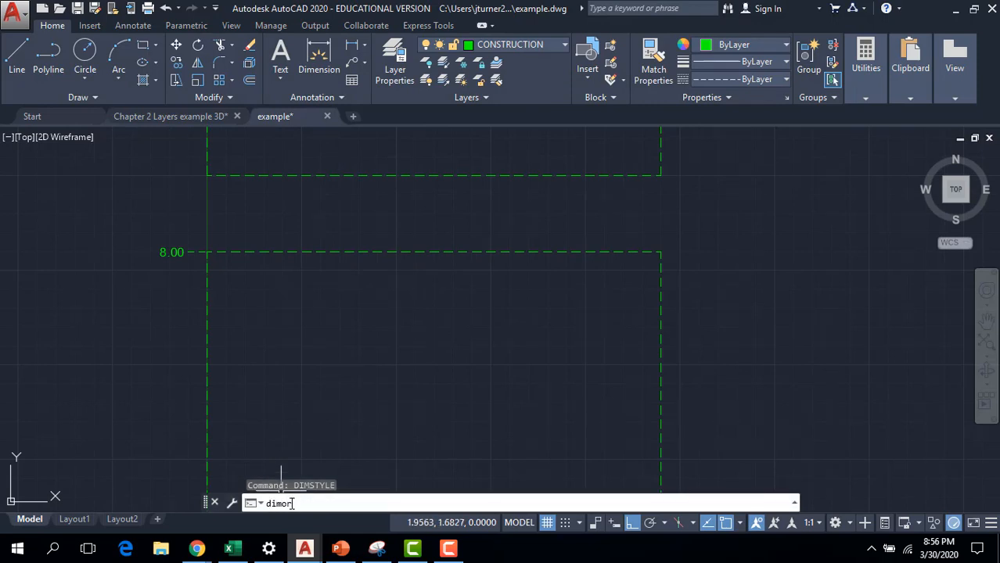
pyautogui.press('Return')
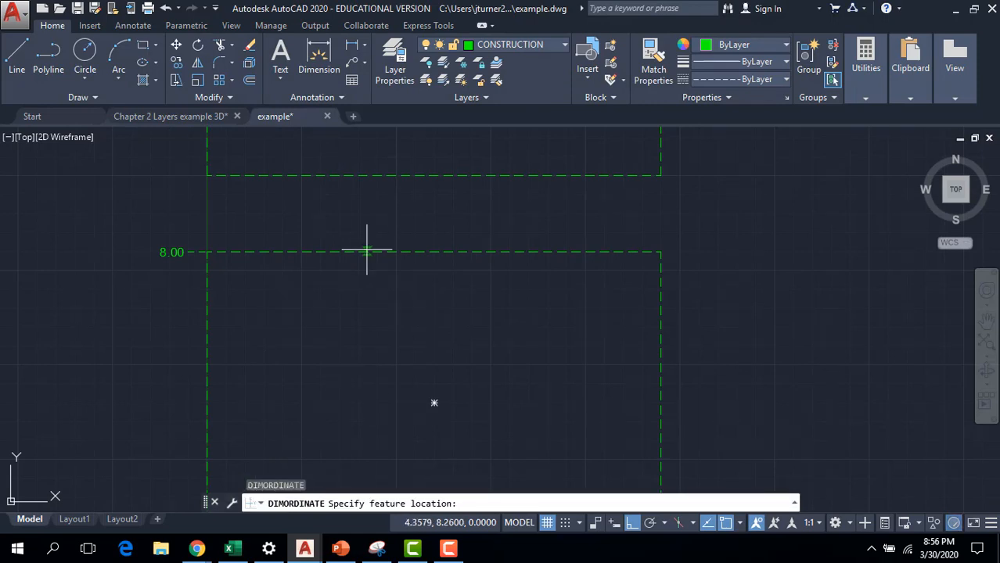
pyautogui.click(207, 175)
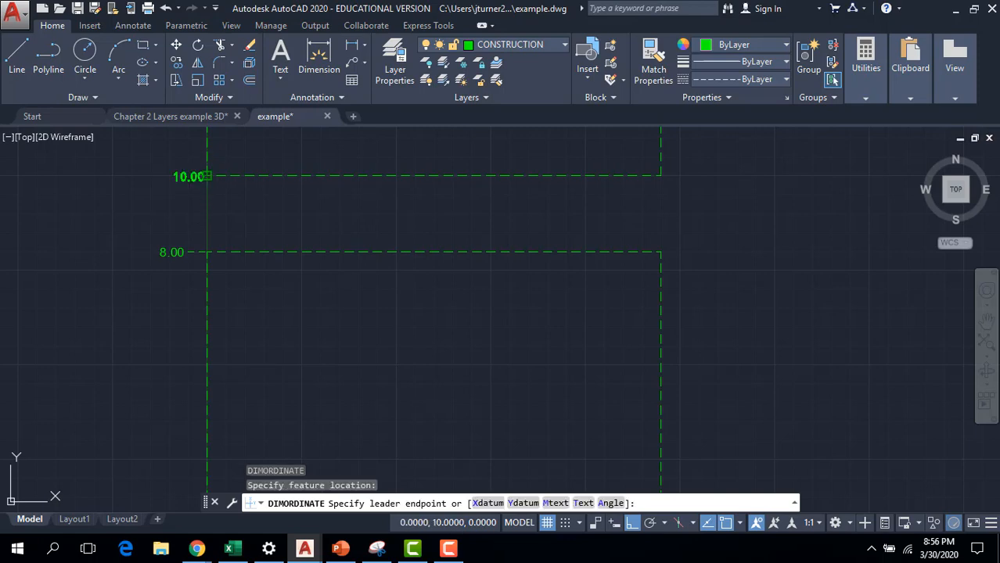
pyautogui.click(182, 176)
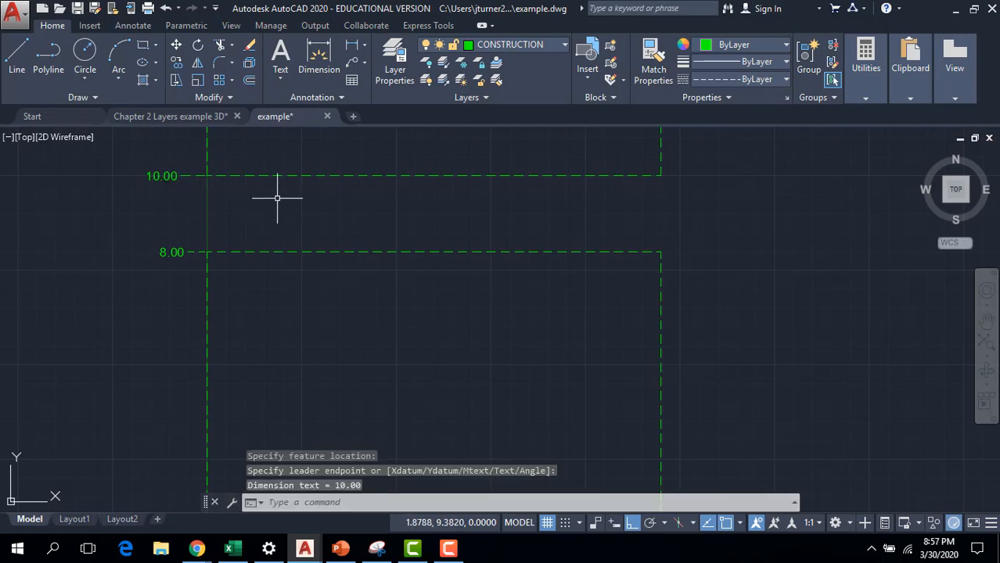
# Add a Y ordinate dimension at the top view rectangle's upper-left corner, with its leader running left.
pyautogui.scroll(2, 277, 196)
pyautogui.scroll(-4, 277, 197)
pyautogui.moveTo(274, 173); pyautogui.dragTo(306, 311, button='middle')
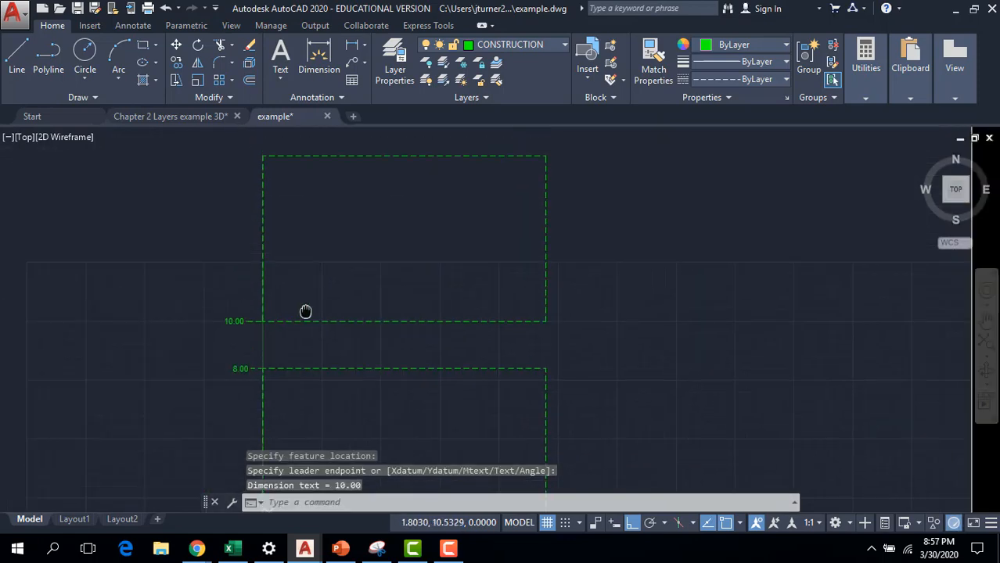
pyautogui.press('Return')
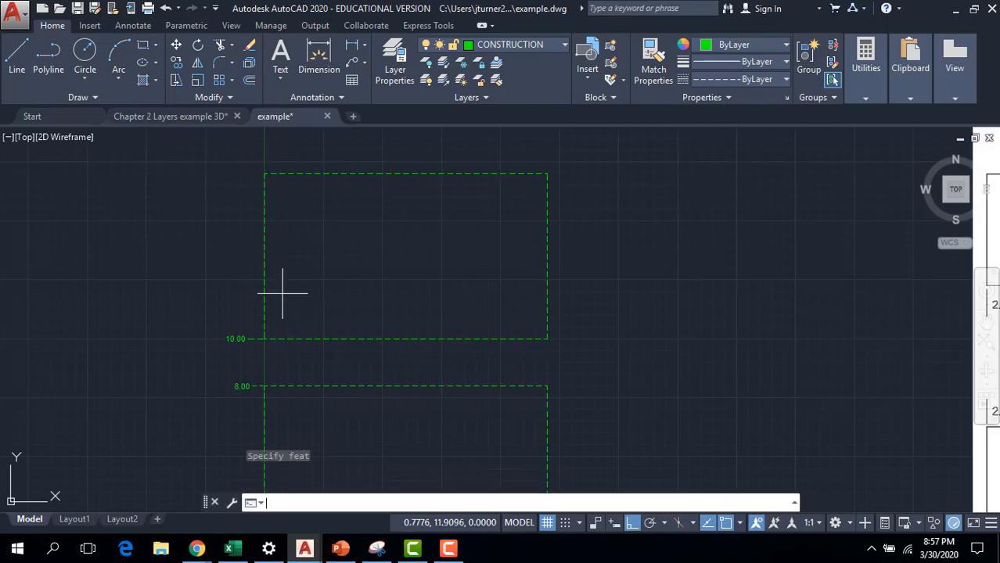
pyautogui.click(264, 174)
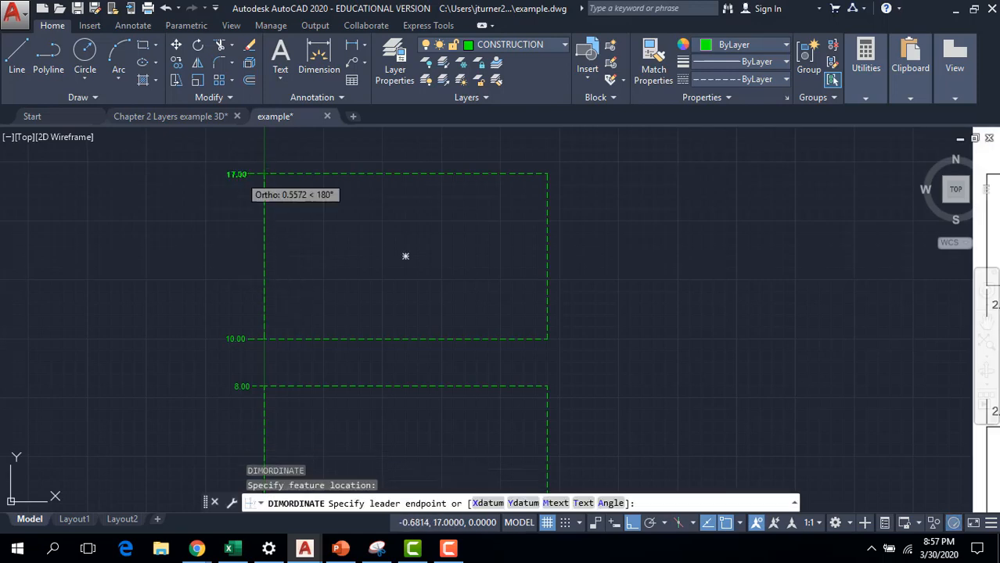
pyautogui.click(405, 255)
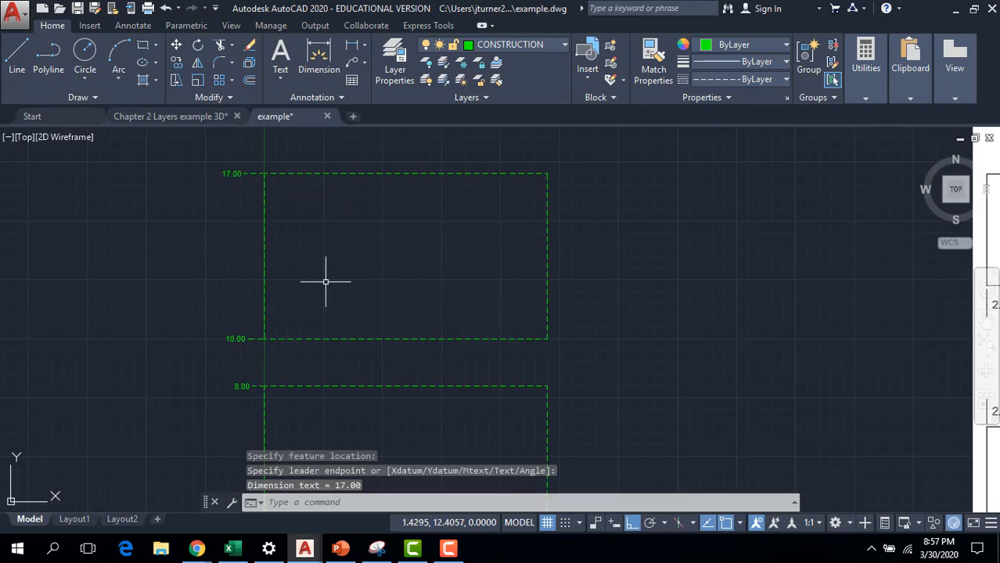
# Add an X ordinate dimension at the front view rectangle's lower-right corner, with its leader running straight down.
pyautogui.scroll(2, 600, 362)
pyautogui.scroll(-2, 600, 361)
pyautogui.moveTo(605, 384); pyautogui.dragTo(536, 207, button='middle')
pyautogui.press('Return')
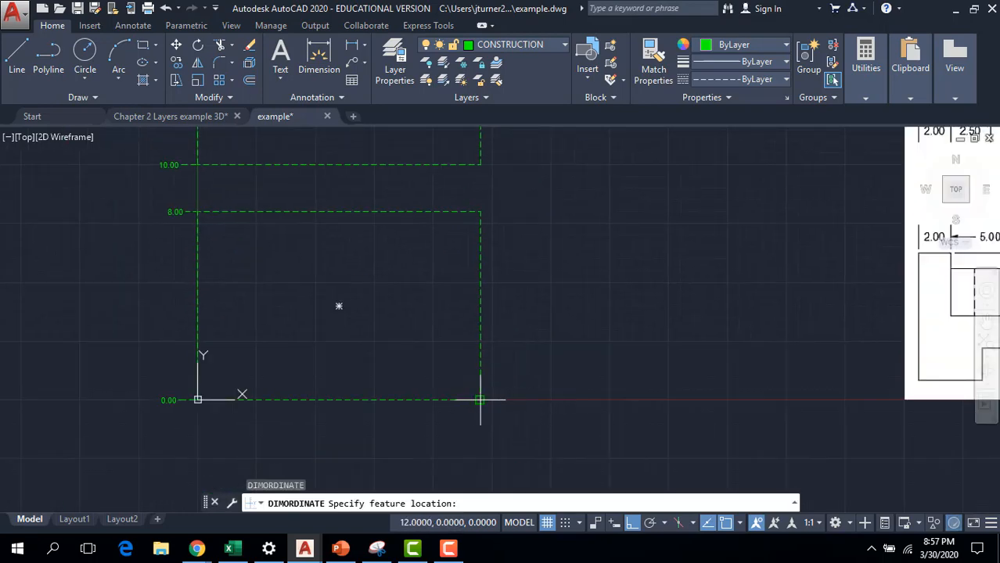
pyautogui.click(479, 400)
pyautogui.click(486, 415)
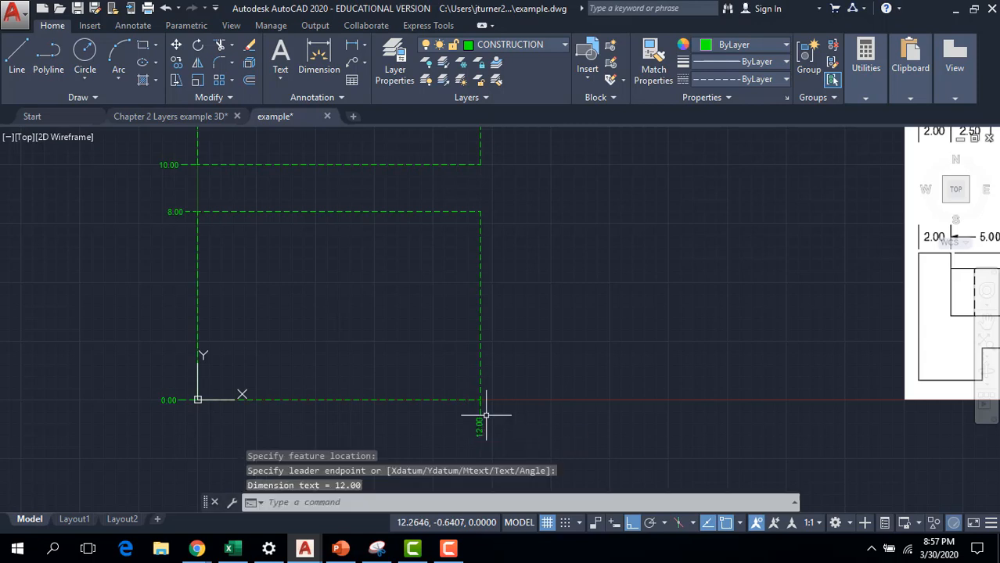
# Add a horizontal linear dimension along the front view rectangle's bottom edge, placed just below it.
pyautogui.scroll(1, 532, 437)
pyautogui.scroll(-1, 532, 437)
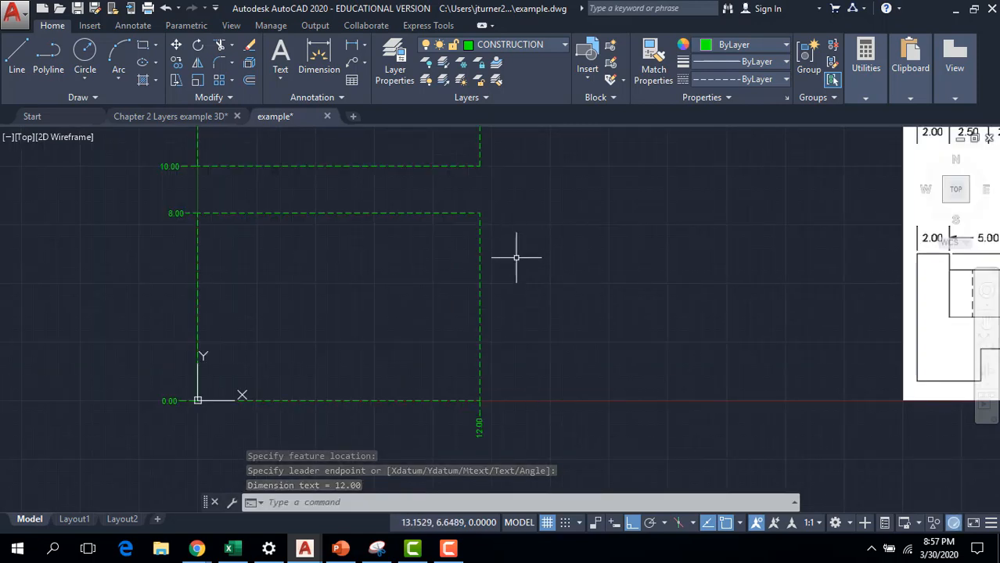
pyautogui.moveTo(556, 235); pyautogui.dragTo(561, 368, button='middle')
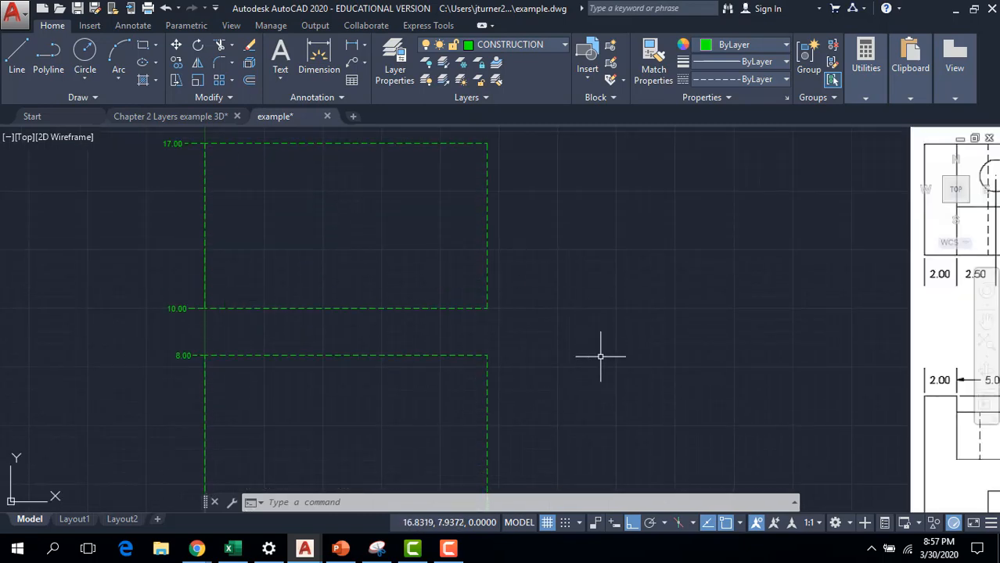
pyautogui.scroll(1, 599, 355)
pyautogui.scroll(-2, 599, 355)
pyautogui.moveTo(597, 365); pyautogui.dragTo(581, 264, button='middle')
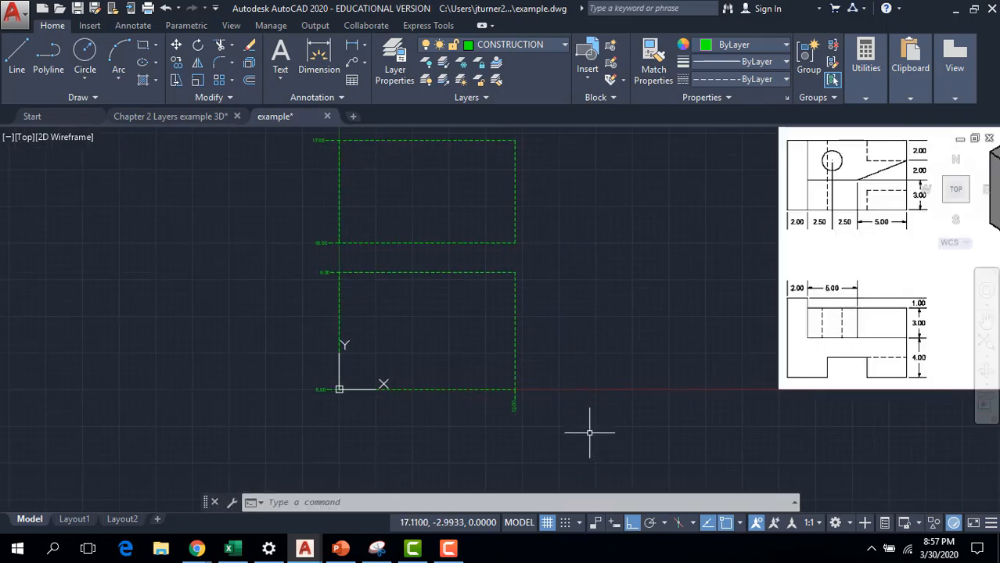
pyautogui.press('Escape')
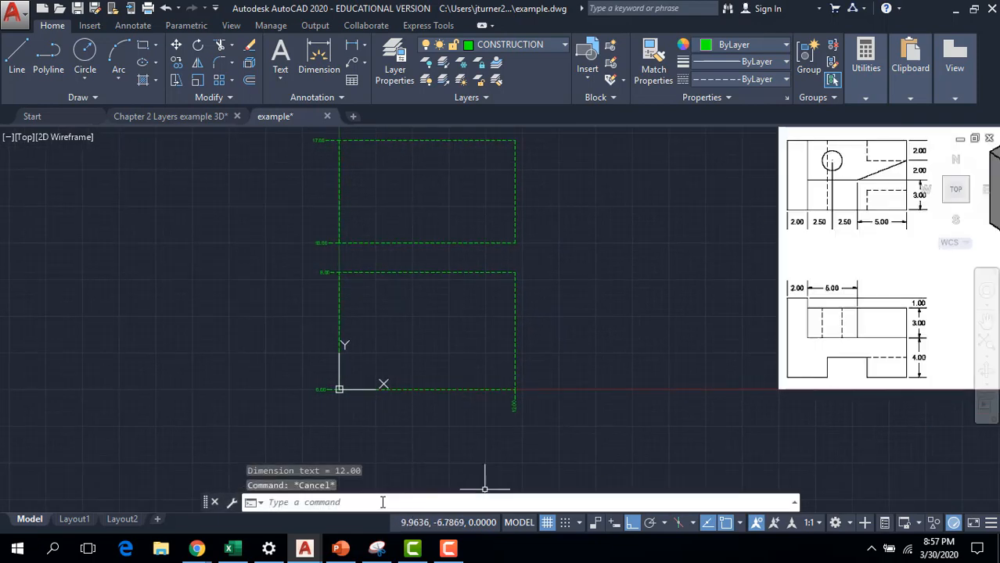
pyautogui.write('dimlin')
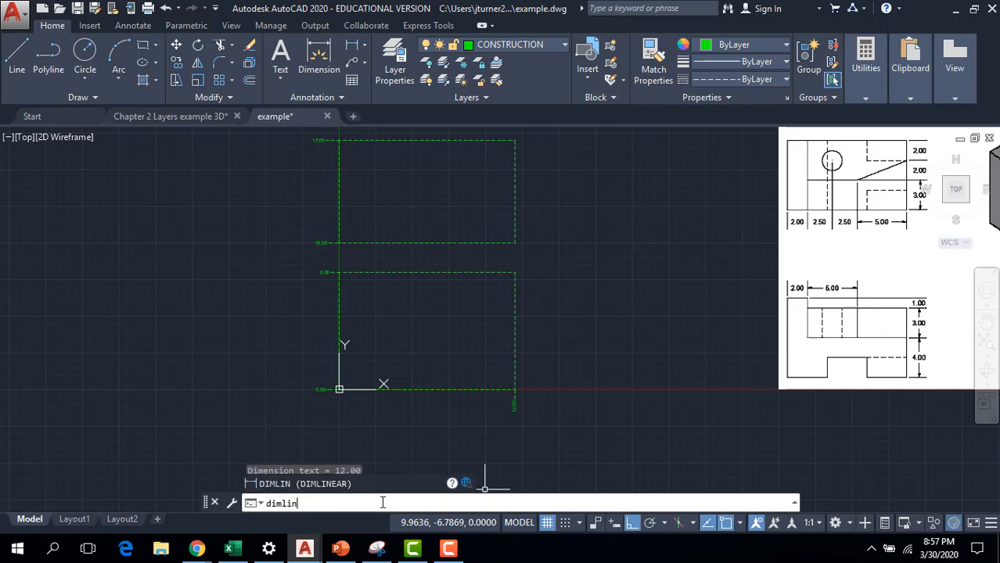
pyautogui.press('Return')
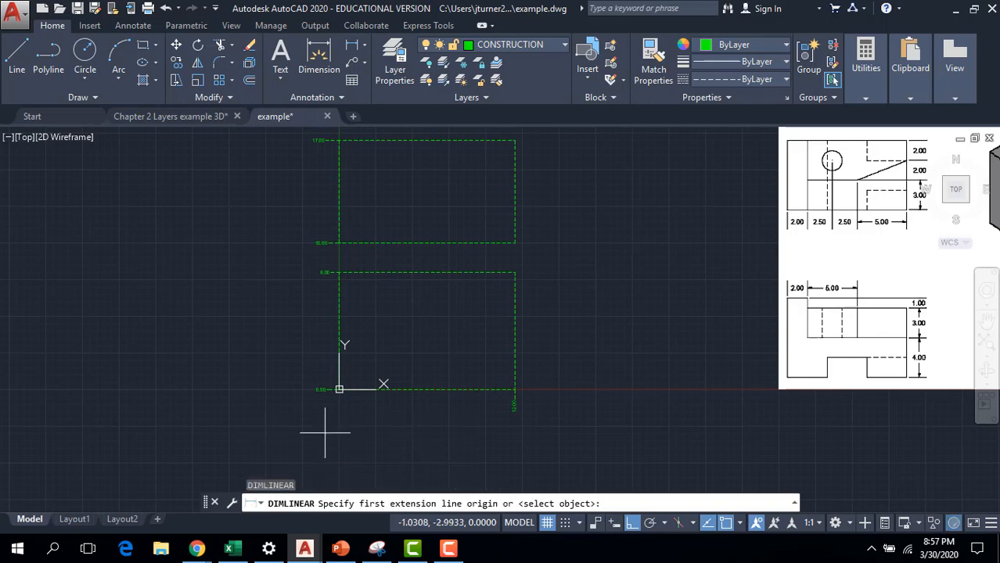
pyautogui.click(339, 388)
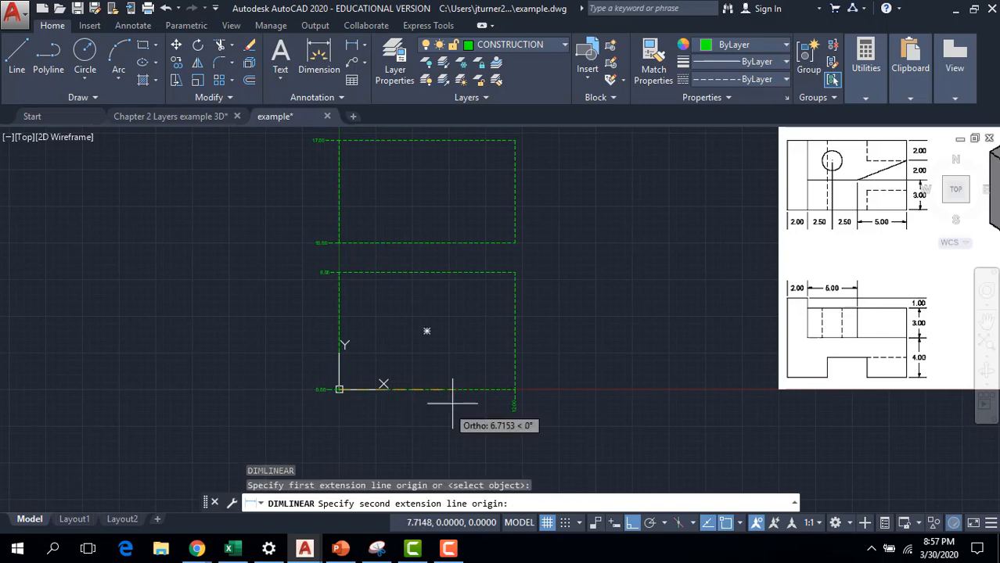
pyautogui.click(514, 388)
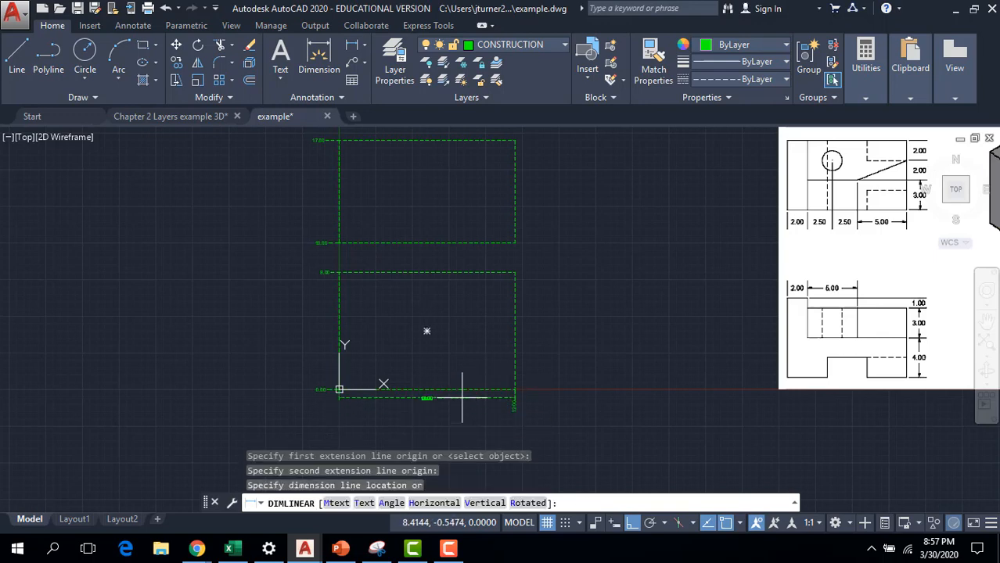
pyautogui.click(461, 397)
# Add a vertical linear dimension along the front view rectangle's left edge, placed just outside it.
pyautogui.scroll(2, 463, 431)
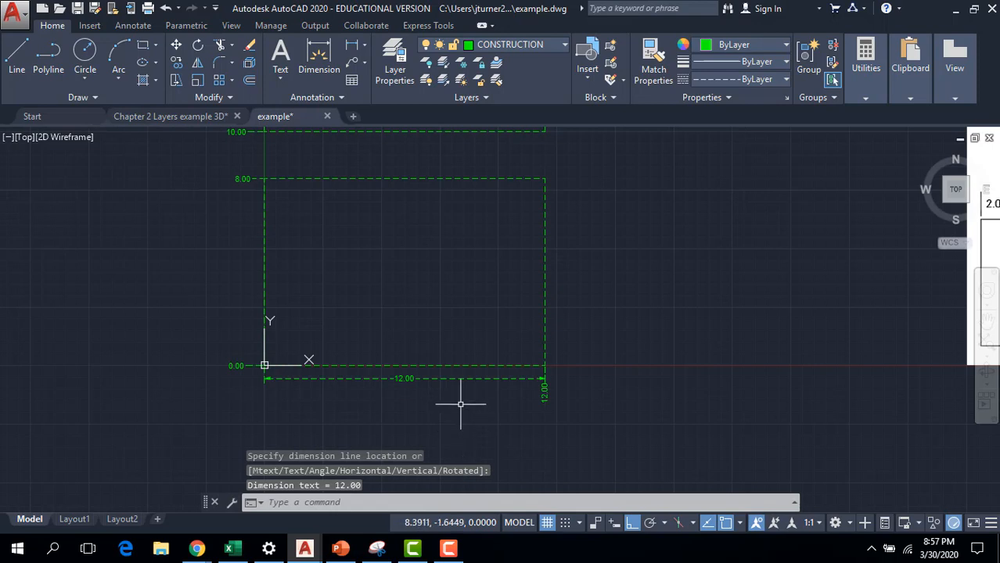
pyautogui.moveTo(627, 223); pyautogui.dragTo(635, 266, button='middle')
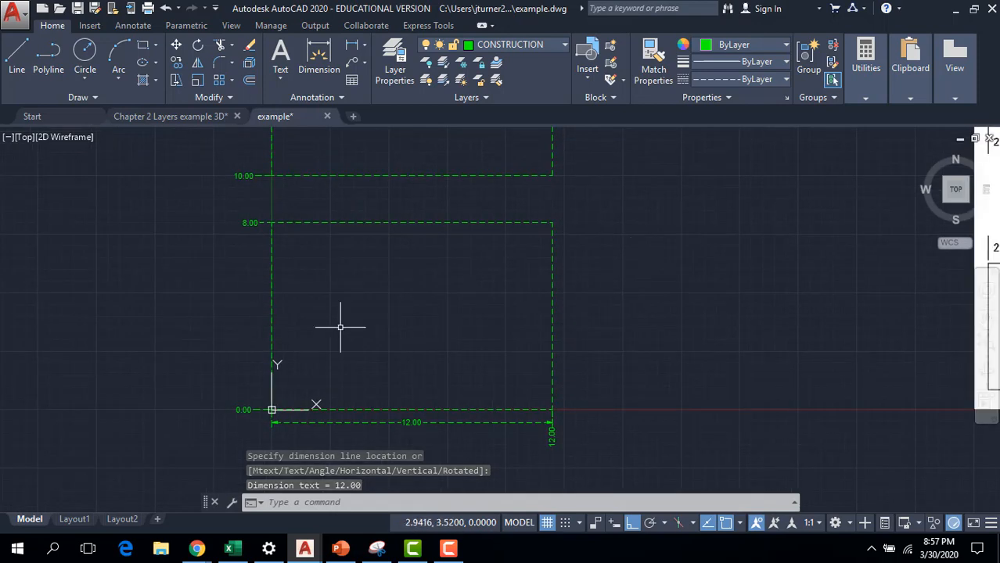
pyautogui.press('Return')
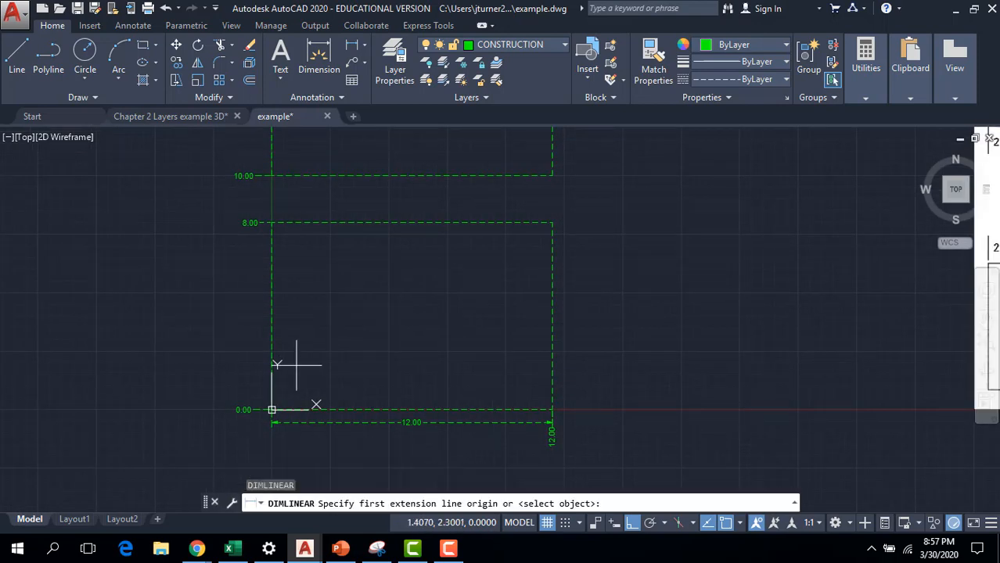
pyautogui.click(271, 409)
pyautogui.click(271, 223)
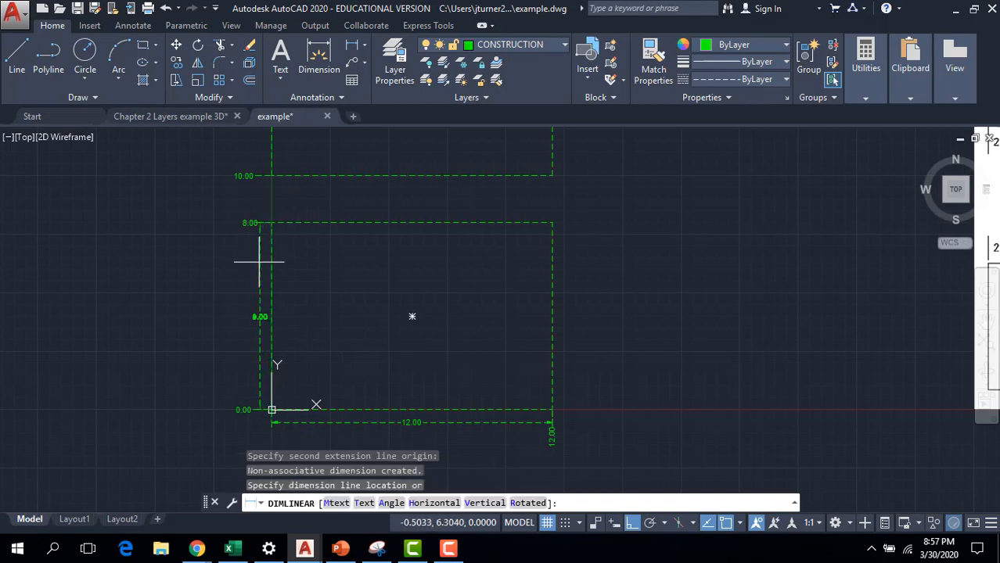
pyautogui.click(255, 256)
# Add a vertical linear dimension along the top view rectangle's left edge, placed just outside it.
pyautogui.moveTo(335, 203); pyautogui.dragTo(335, 341, button='middle')
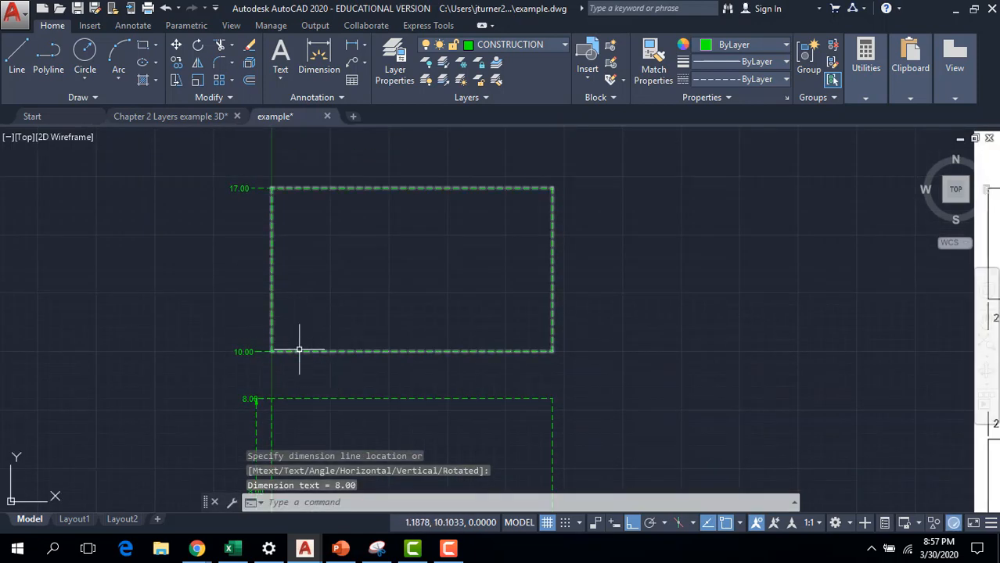
pyautogui.press('Return')
pyautogui.click(272, 351)
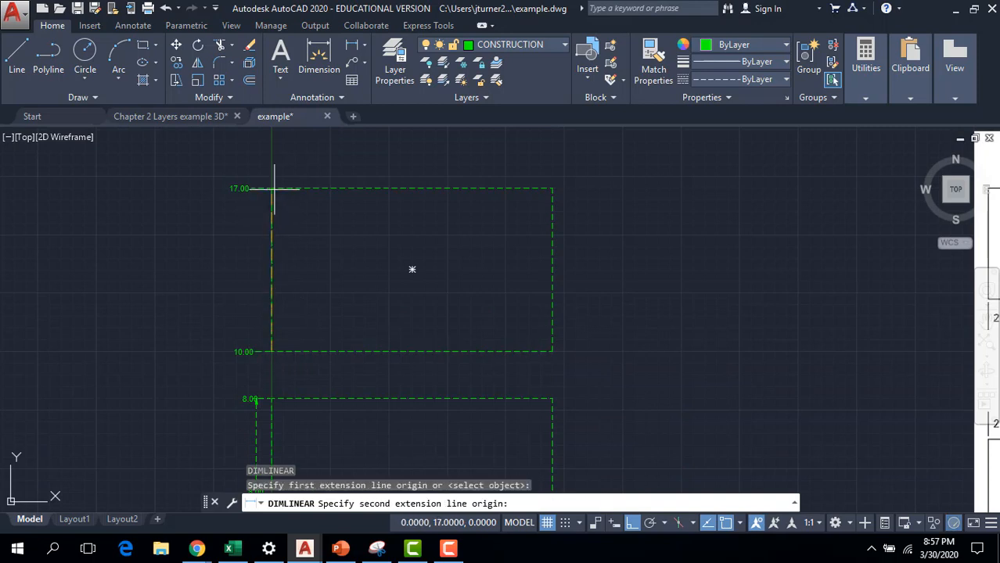
pyautogui.click(271, 188)
pyautogui.click(252, 270)
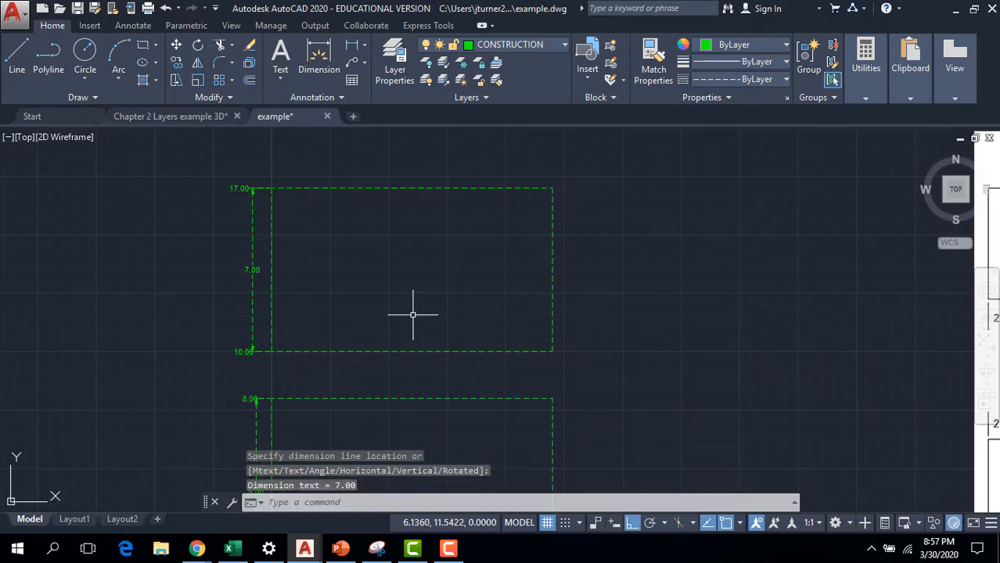
# Add a horizontal linear dimension along the top view rectangle's bottom edge, placed between the two views.
pyautogui.press('Return')
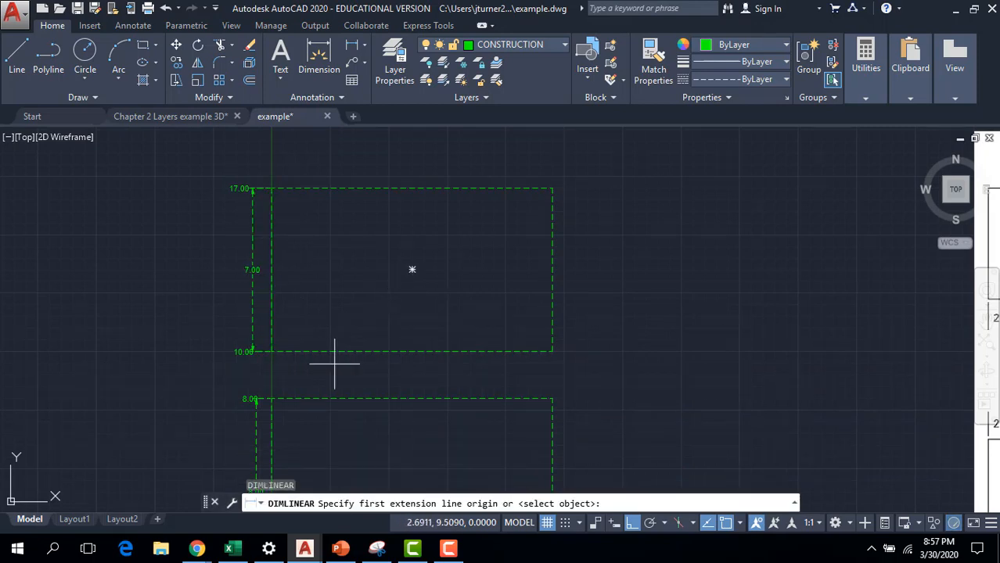
pyautogui.click(271, 352)
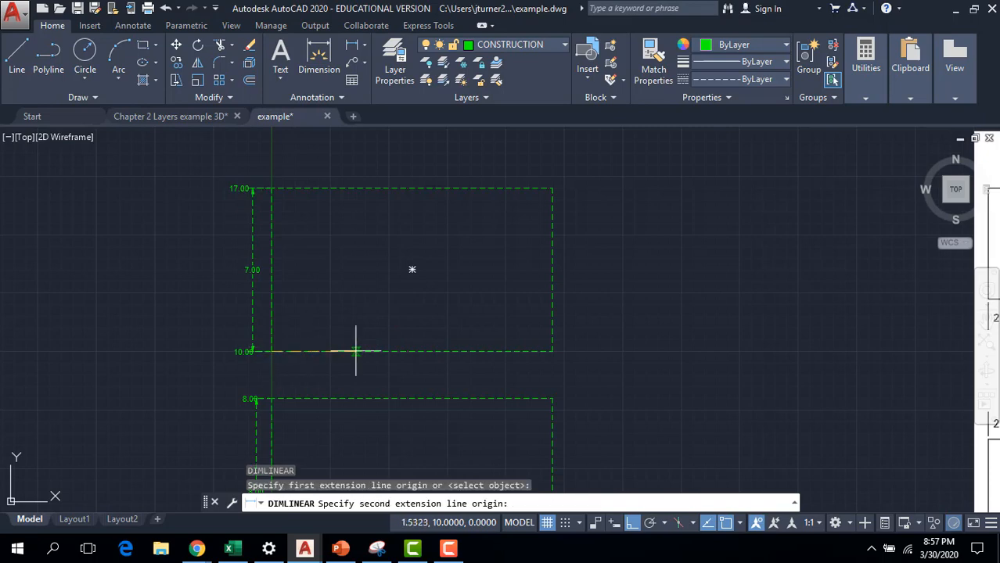
pyautogui.click(551, 351)
pyautogui.click(510, 368)
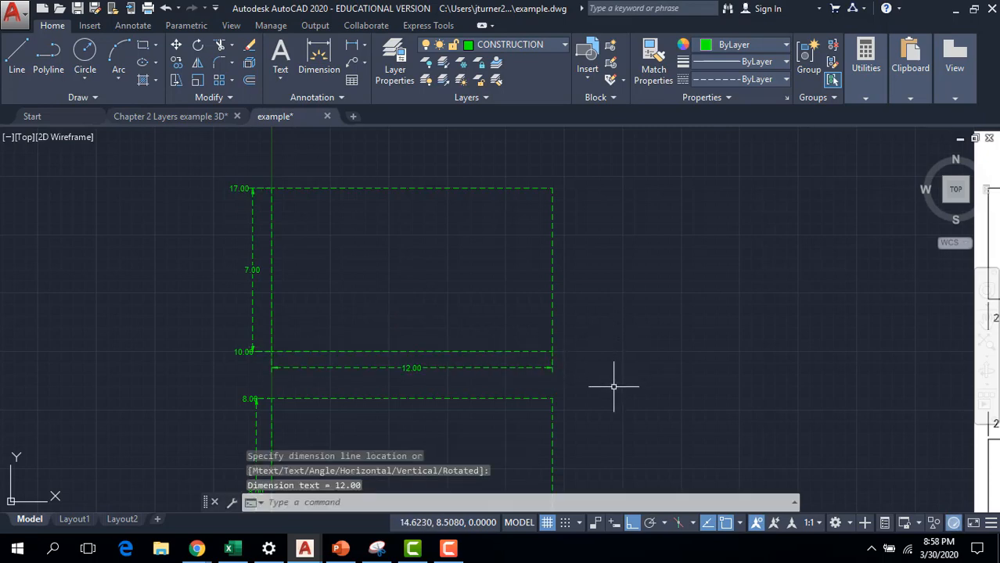
# Draw the side view's construction rectangle from corner 0,0 to opposite corner 7,8.
pyautogui.scroll(-1, 614, 387)
pyautogui.moveTo(628, 374); pyautogui.dragTo(376, 274, button='middle')
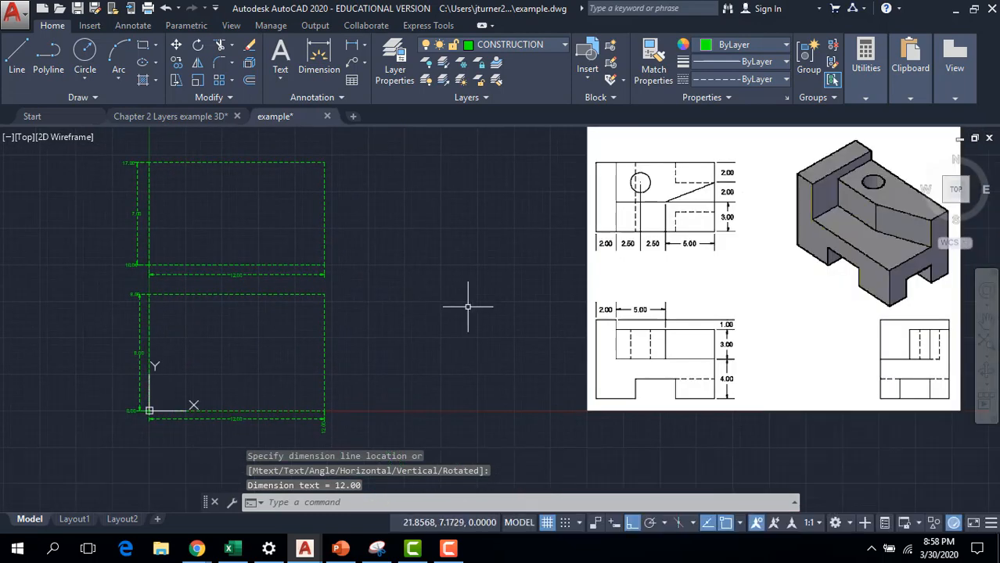
pyautogui.moveTo(743, 439); pyautogui.dragTo(699, 431, button='middle')
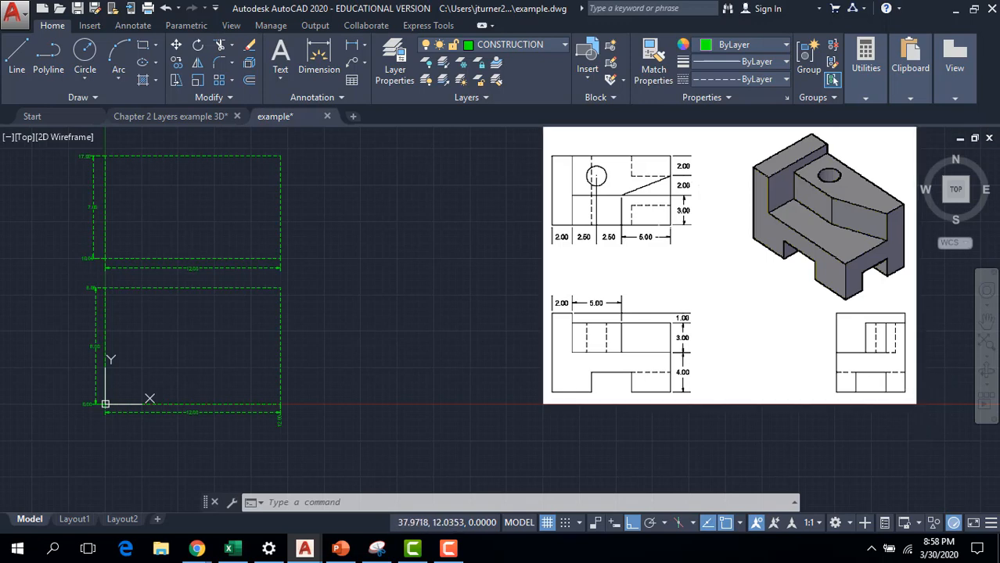
pyautogui.moveTo(416, 368); pyautogui.dragTo(448, 374, button='middle')
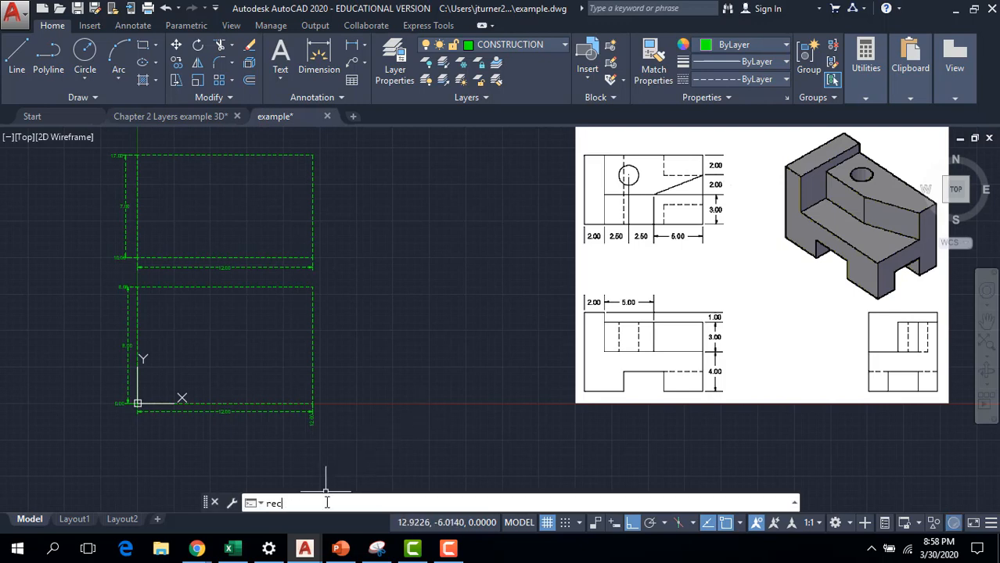
pyautogui.press('Return')
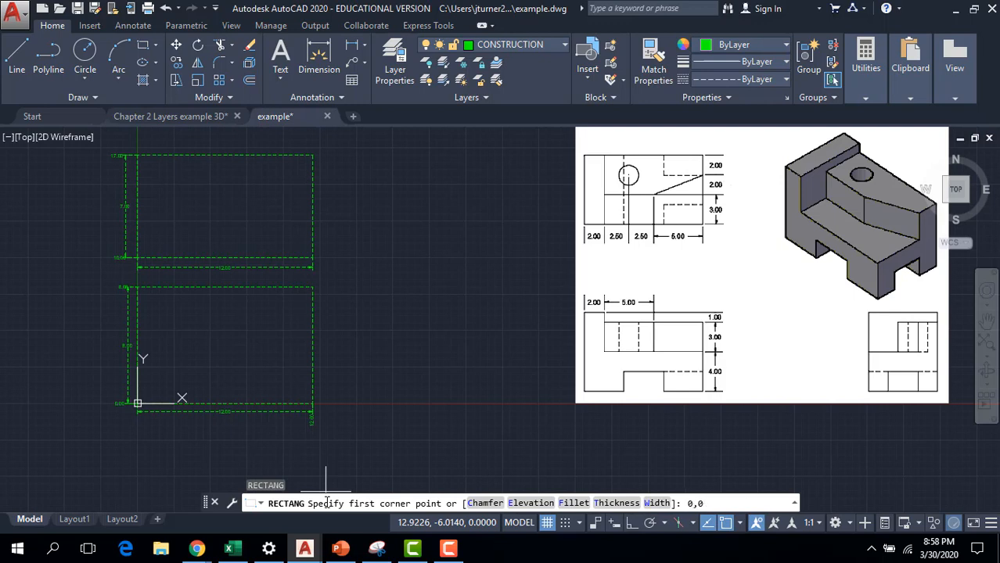
pyautogui.press('Return')
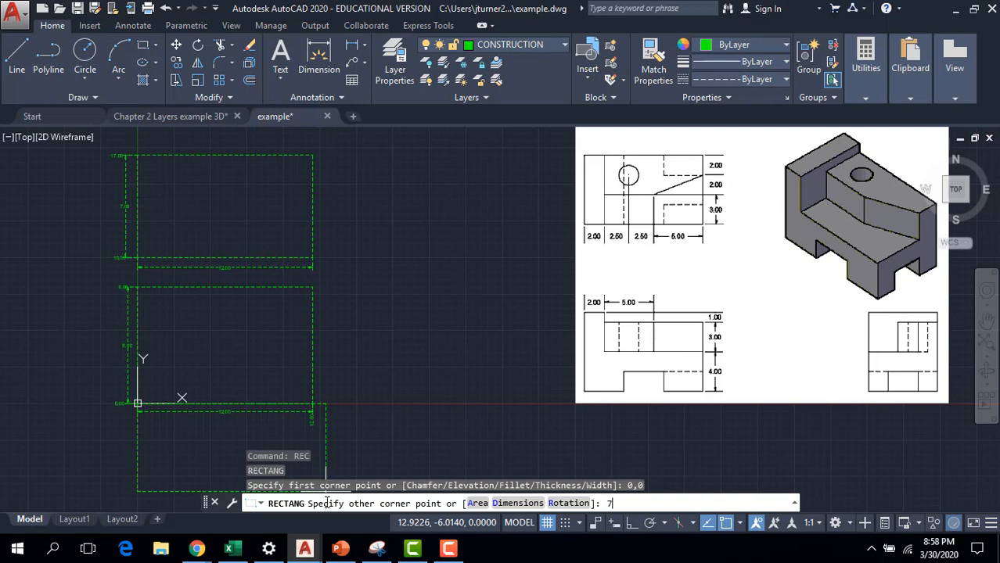
pyautogui.press('Return')
# Move the side view's construction rectangle from its lower-left corner at the origin to 15,0, with Ortho turned off.
pyautogui.click(344, 501)
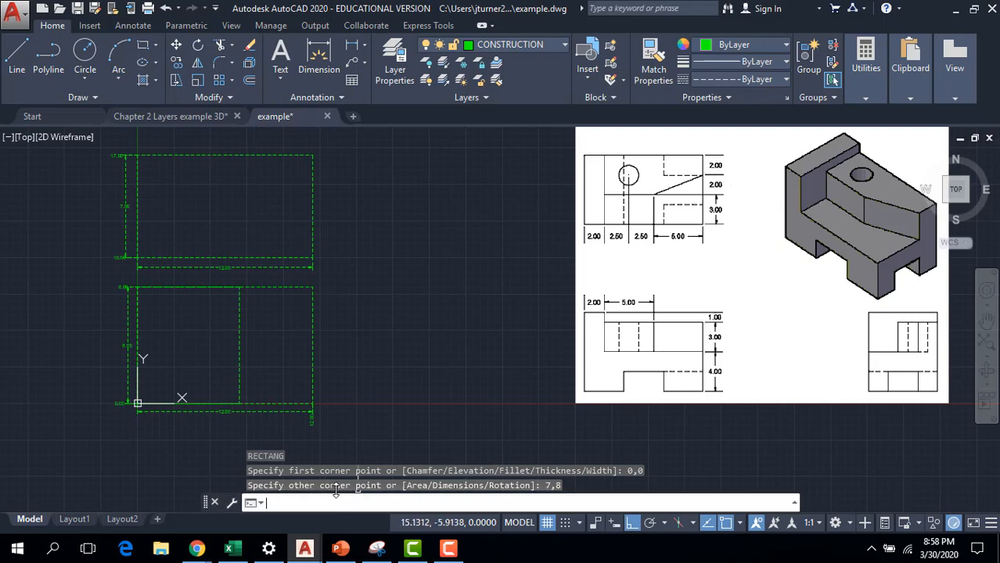
pyautogui.write('move')
pyautogui.press('Return')
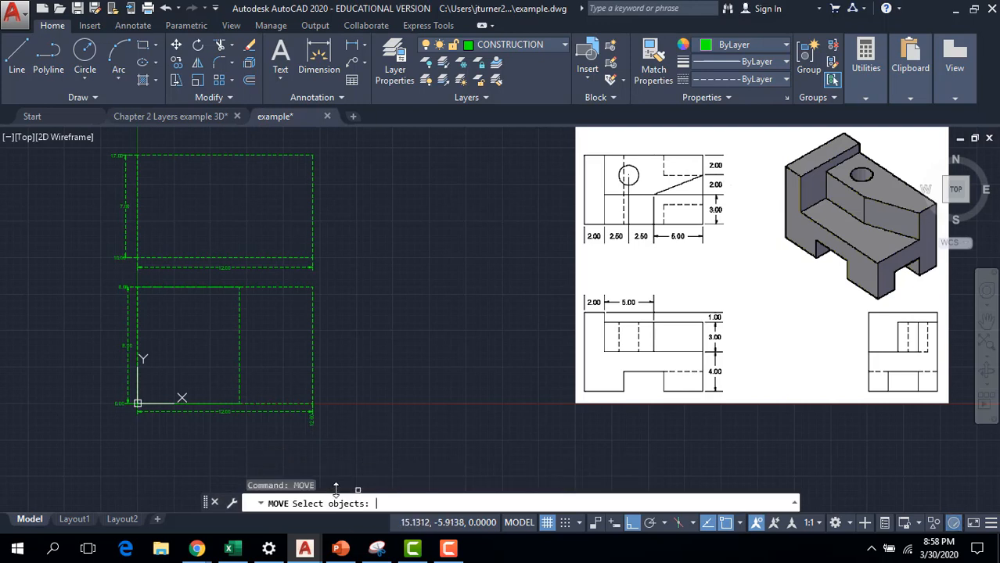
pyautogui.click(238, 358)
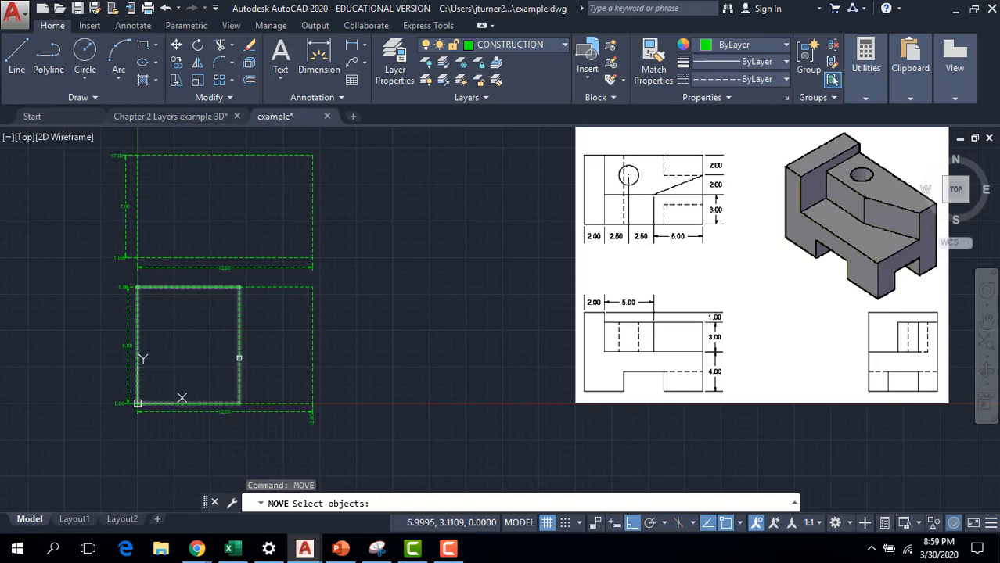
pyautogui.click(238, 358)
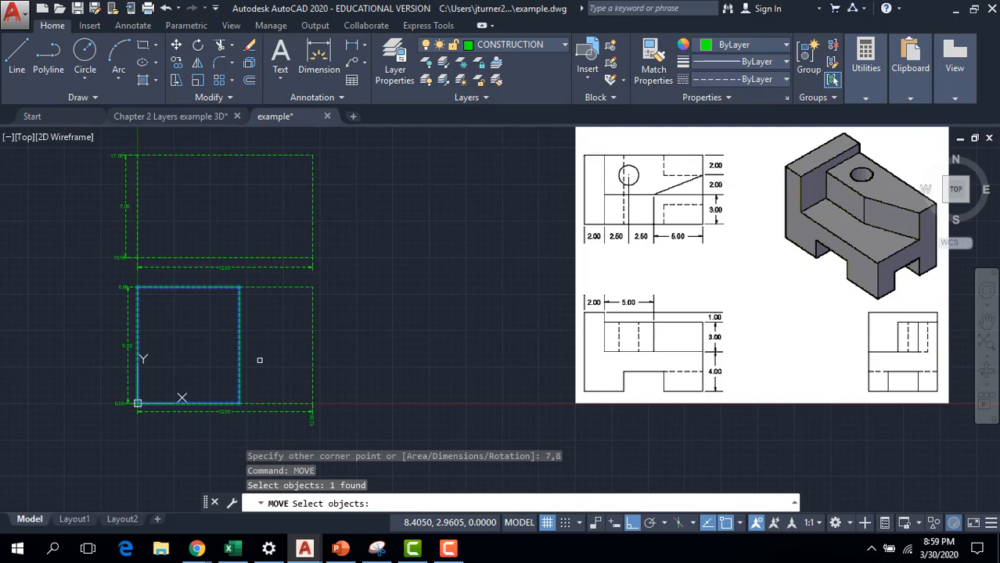
pyautogui.press('Return')
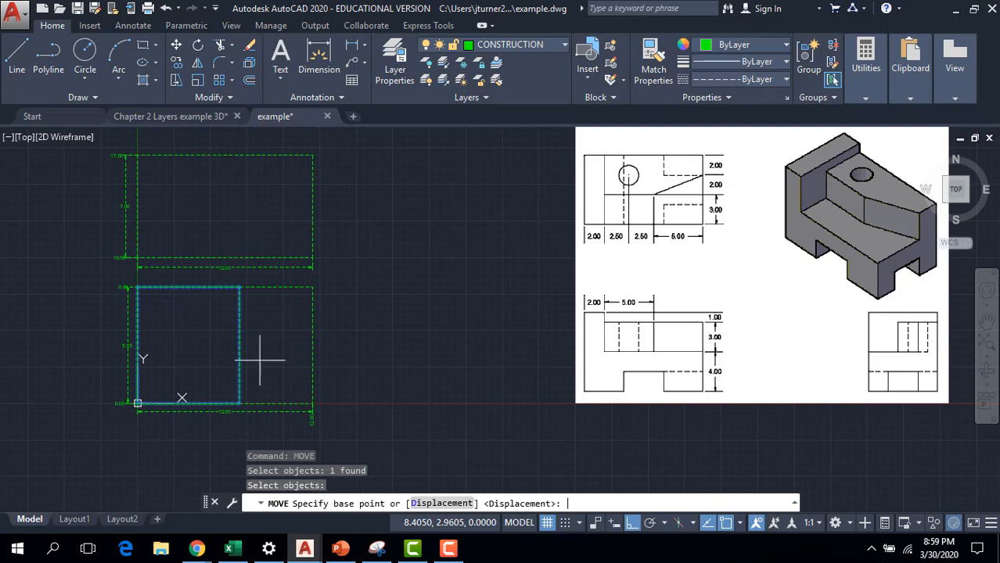
pyautogui.click(137, 403)
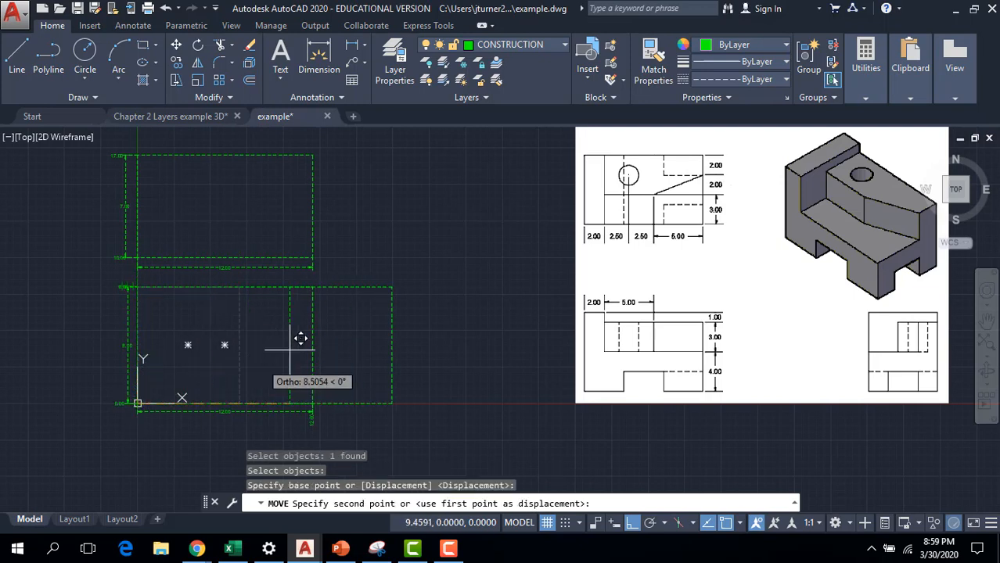
pyautogui.click(633, 523)
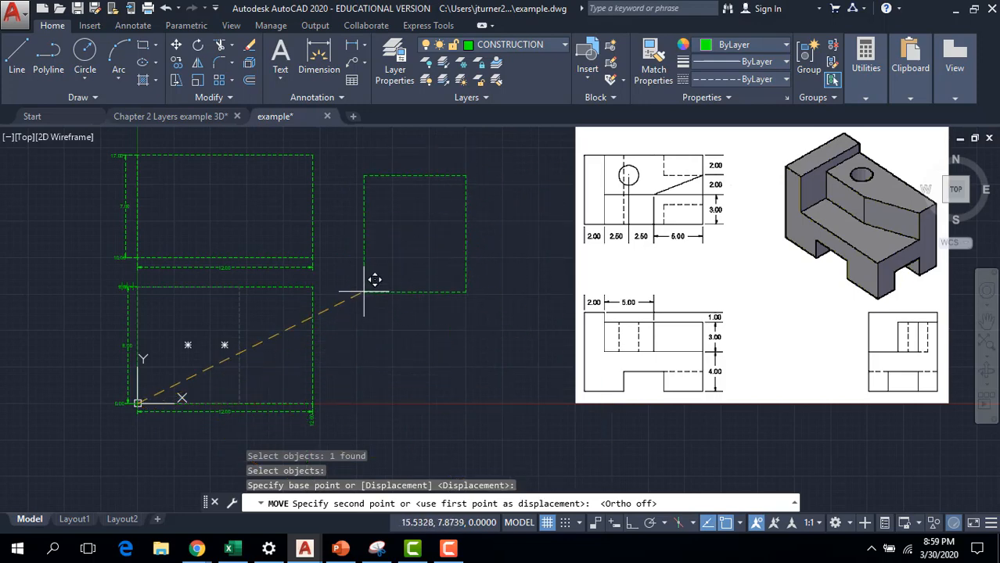
pyautogui.scroll(5, 351, 385)
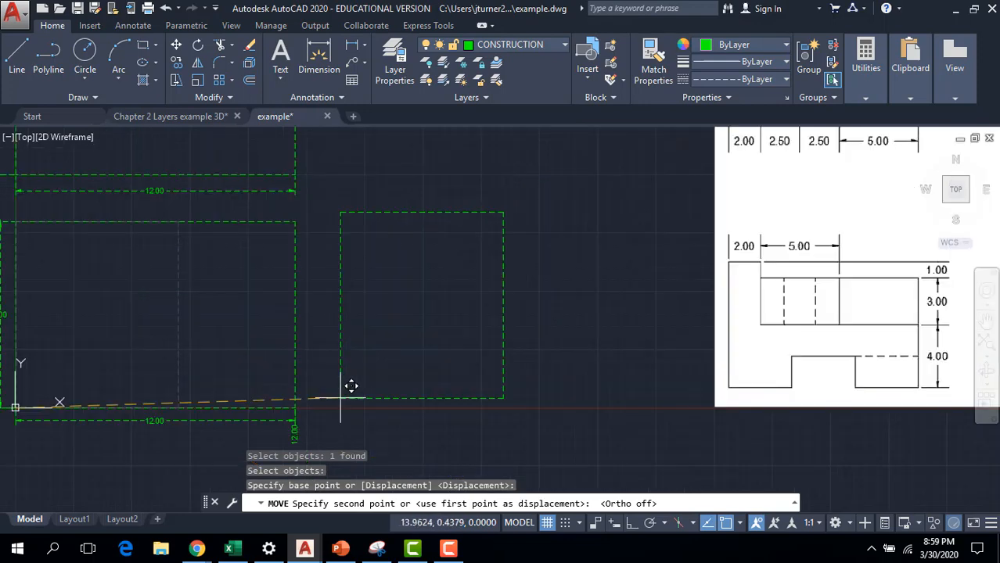
pyautogui.scroll(-5, 351, 385)
pyautogui.moveTo(357, 353)
pyautogui.mouseDown(button='middle')
pyautogui.moveTo(350, 361)
pyautogui.moveTo(366, 310)
pyautogui.mouseUp(button='middle')
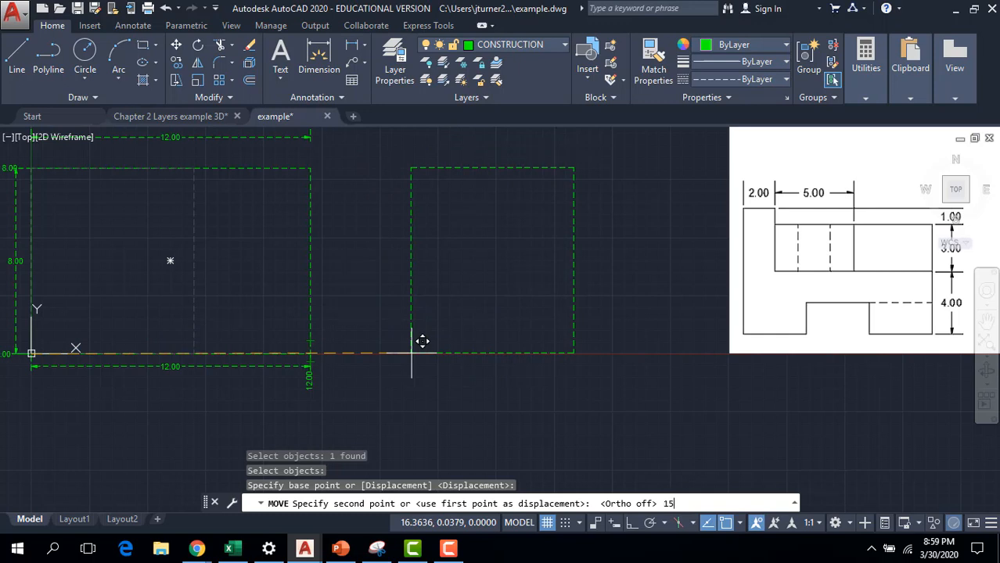
pyautogui.press('Return')
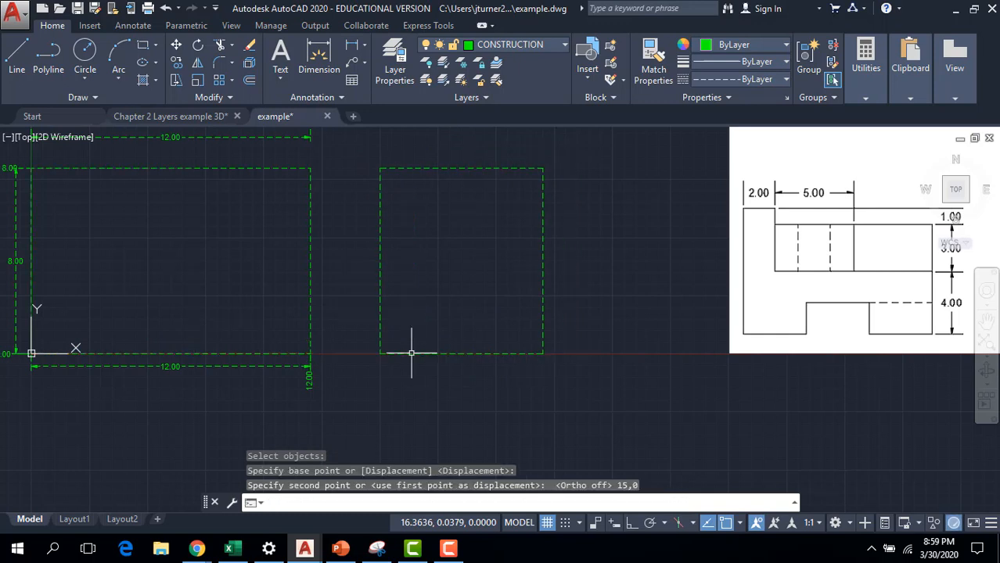
# Draw a horizontal infinite construction line (XLINE) through point 0,4 with Ortho turned on.
pyautogui.scroll(2, 503, 292)
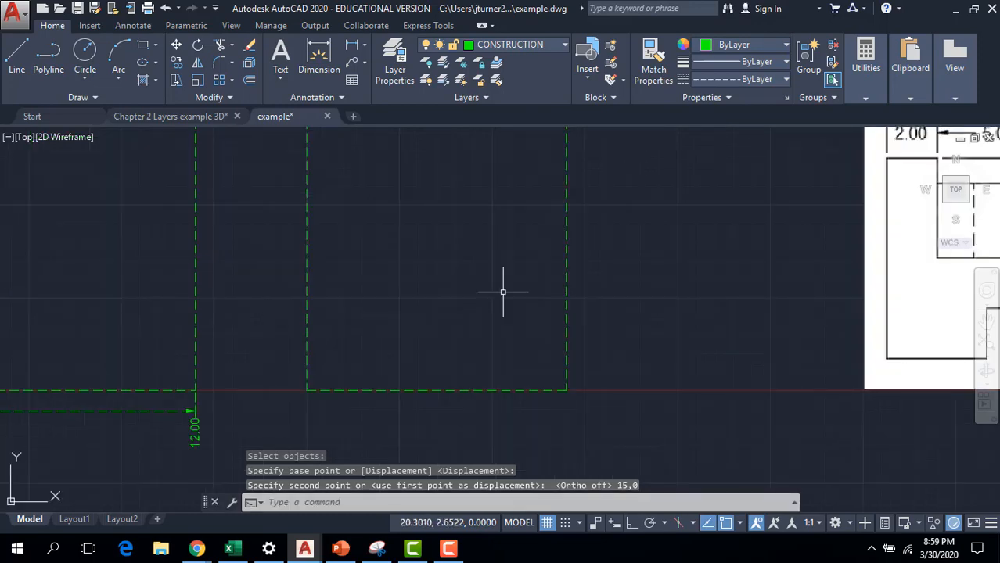
pyautogui.scroll(-2, 503, 292)
pyautogui.scroll(-2, 607, 301)
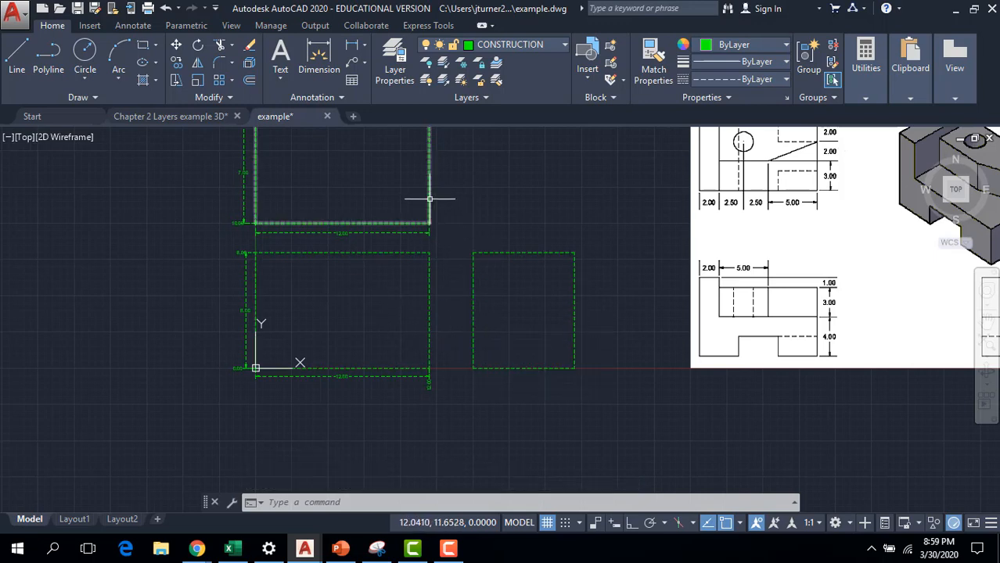
pyautogui.moveTo(581, 224); pyautogui.dragTo(490, 260, button='middle')
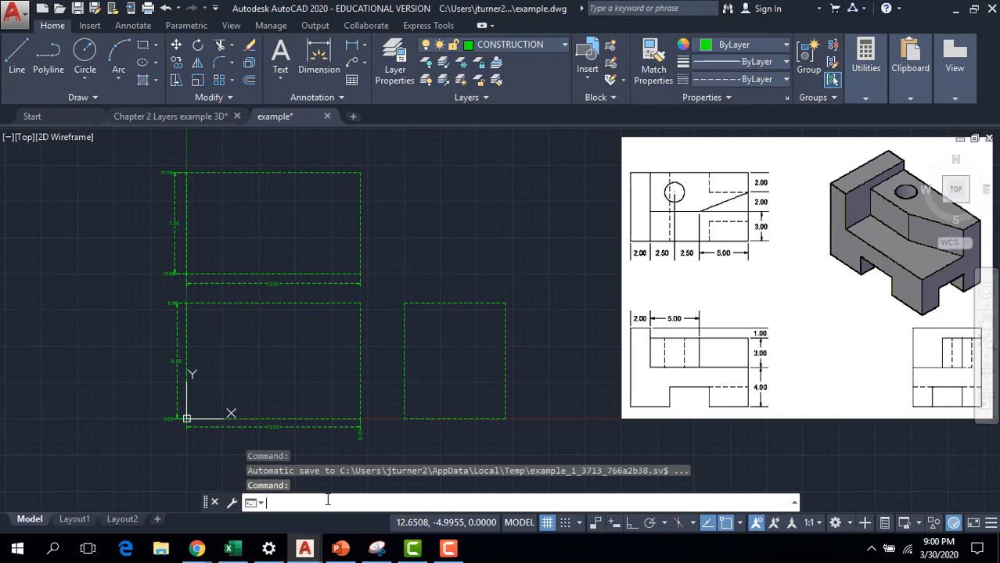
pyautogui.write('line')
pyautogui.press('Return')
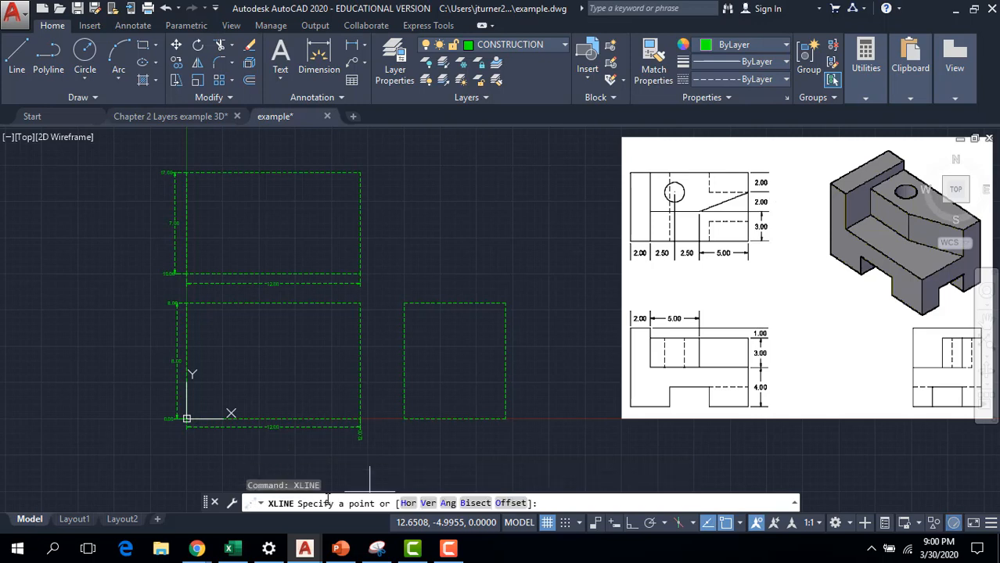
pyautogui.click(632, 525)
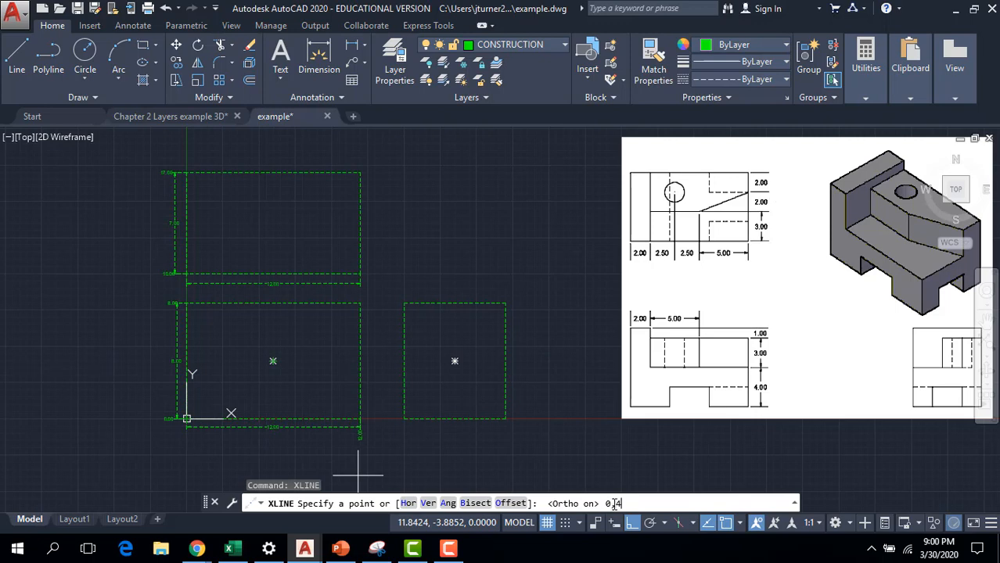
pyautogui.press('Return')
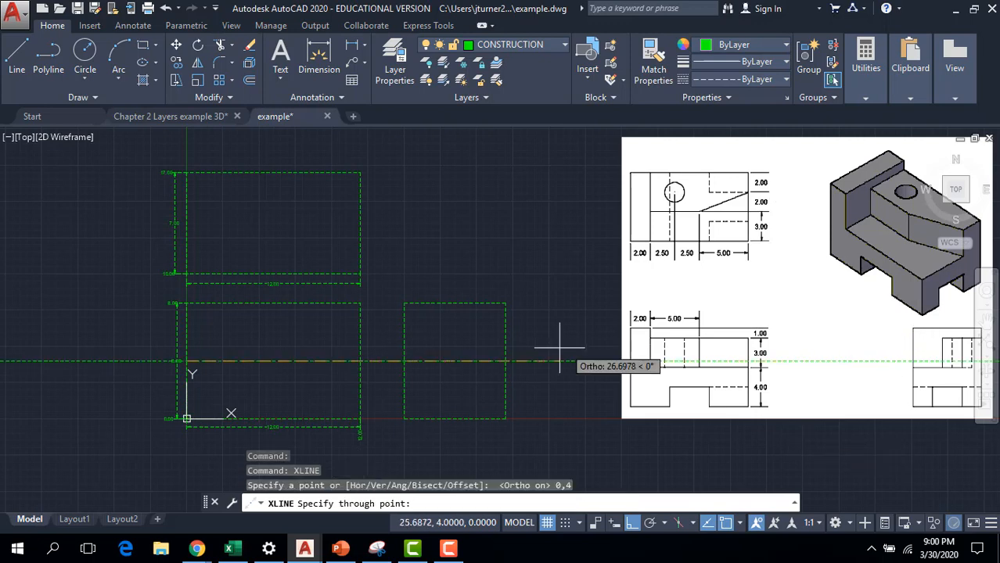
pyautogui.click(588, 361)
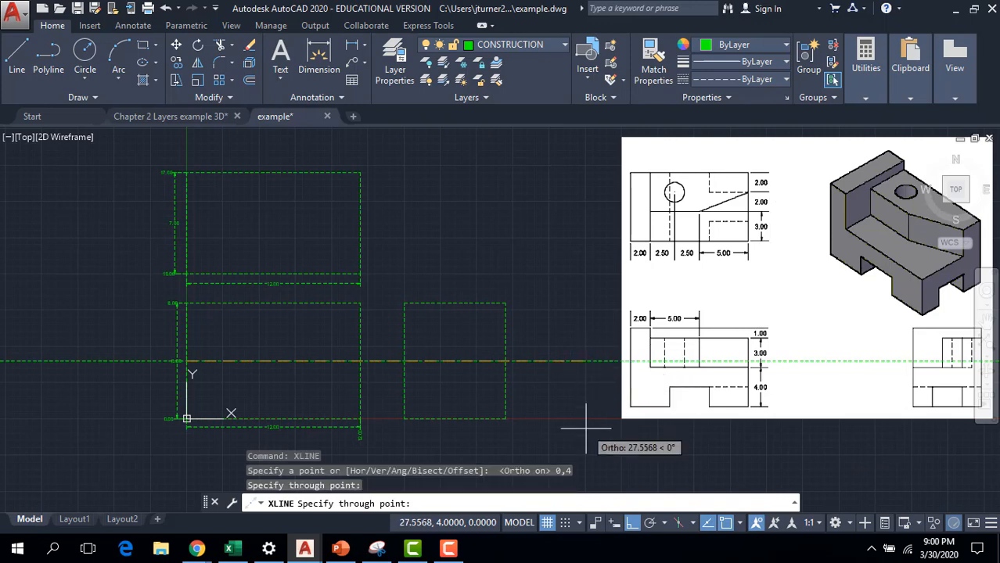
pyautogui.press('Escape')
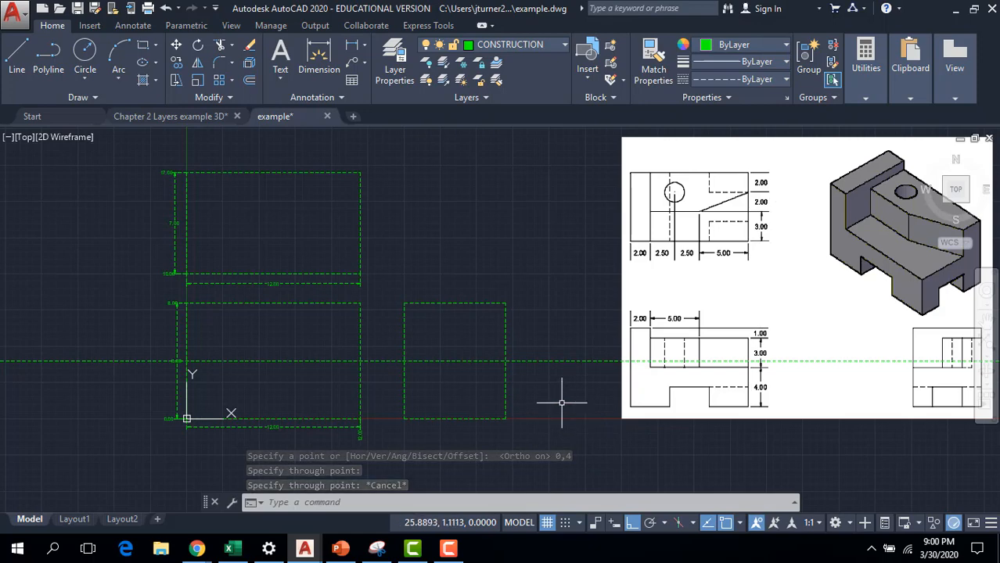
# Enlarge the reference image by stretching its upper-right corner outward to about 58.2,21.4.
pyautogui.scroll(1, 562, 403)
pyautogui.scroll(-1, 564, 406)
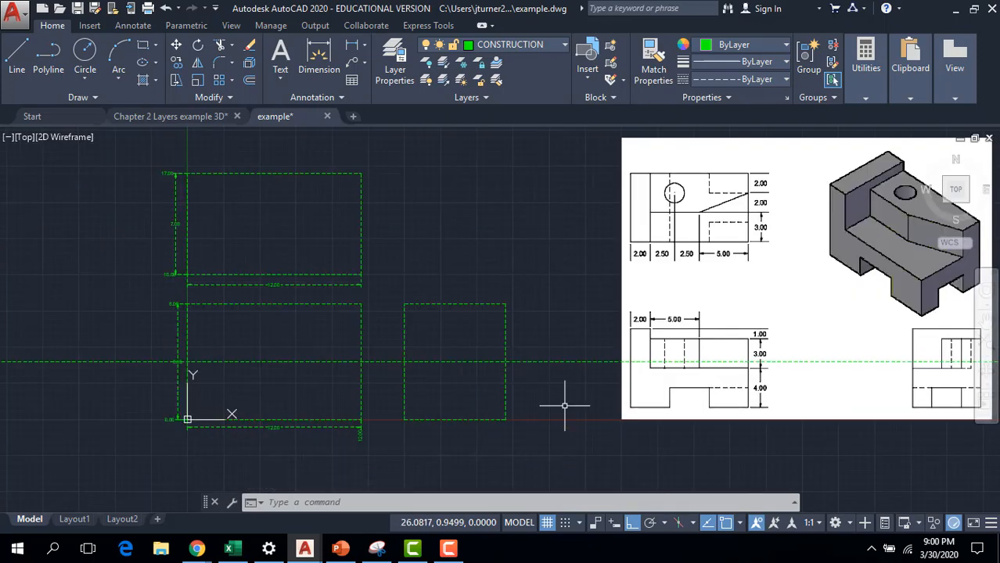
pyautogui.scroll(-2, 564, 406)
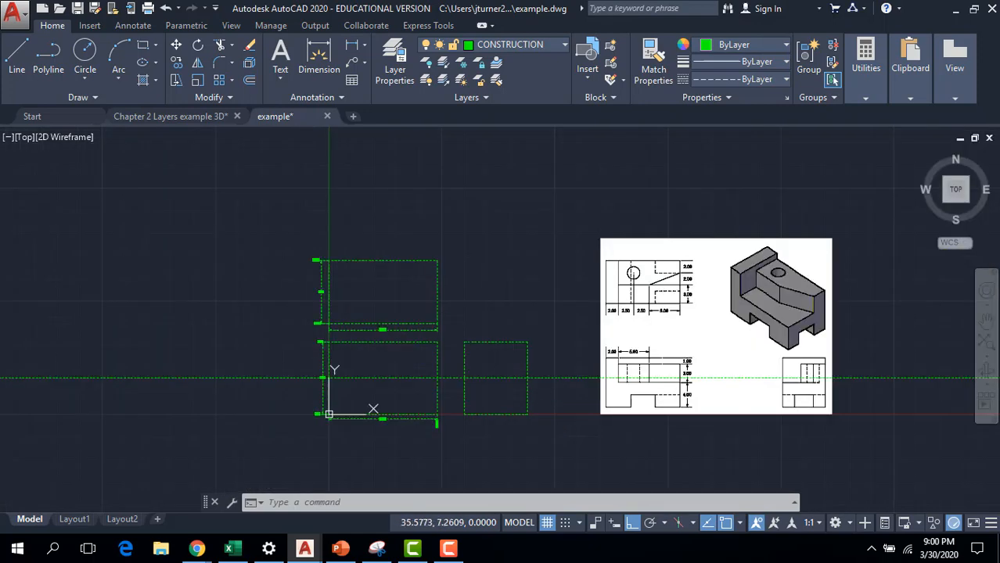
pyautogui.click(786, 317)
pyautogui.click(830, 239)
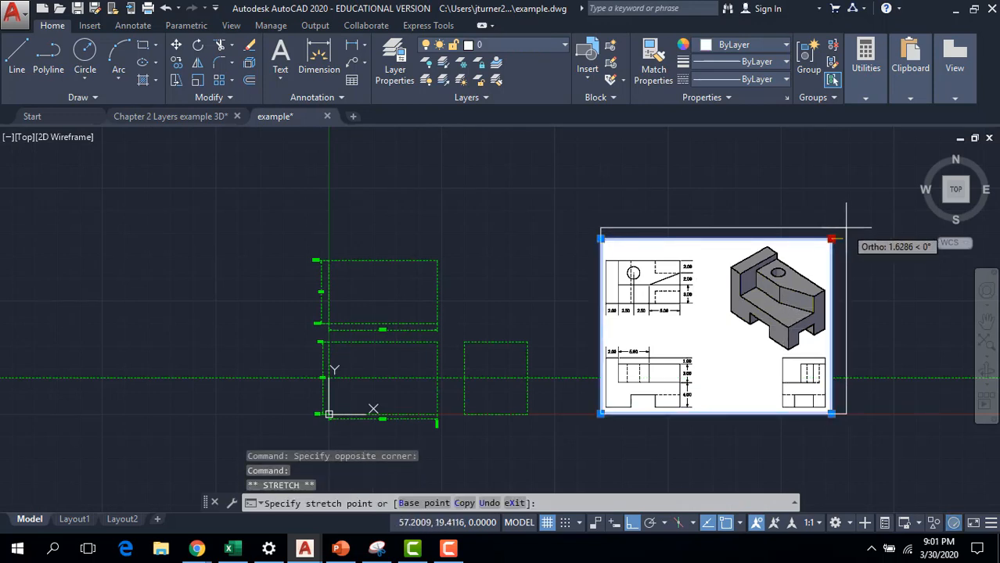
pyautogui.click(846, 227)
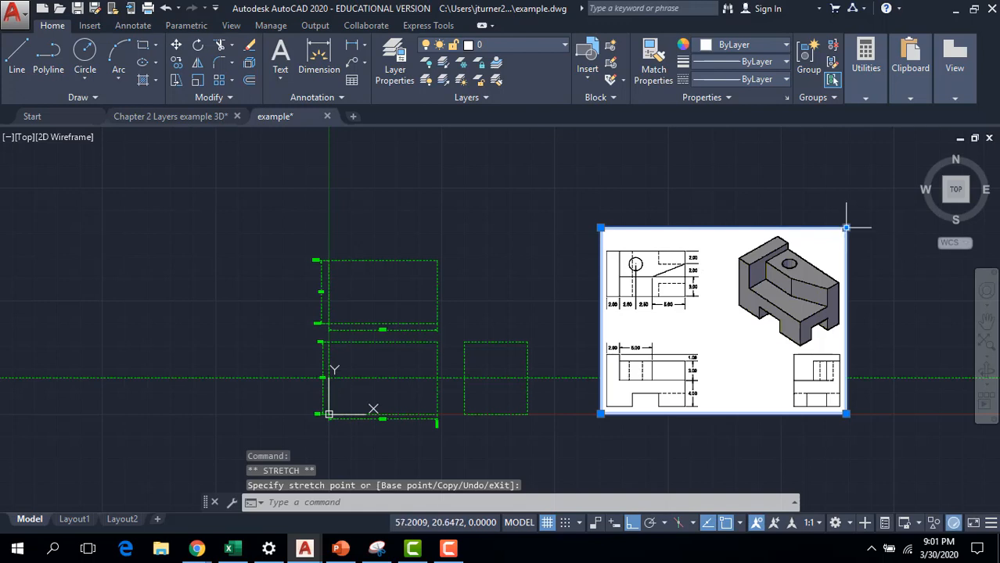
pyautogui.click(845, 228)
pyautogui.click(855, 225)
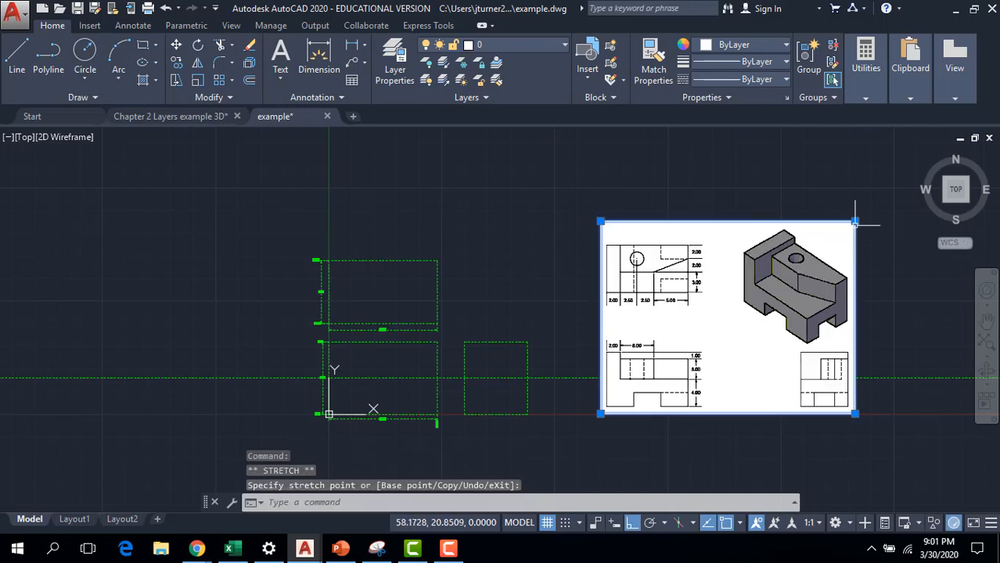
pyautogui.click(855, 222)
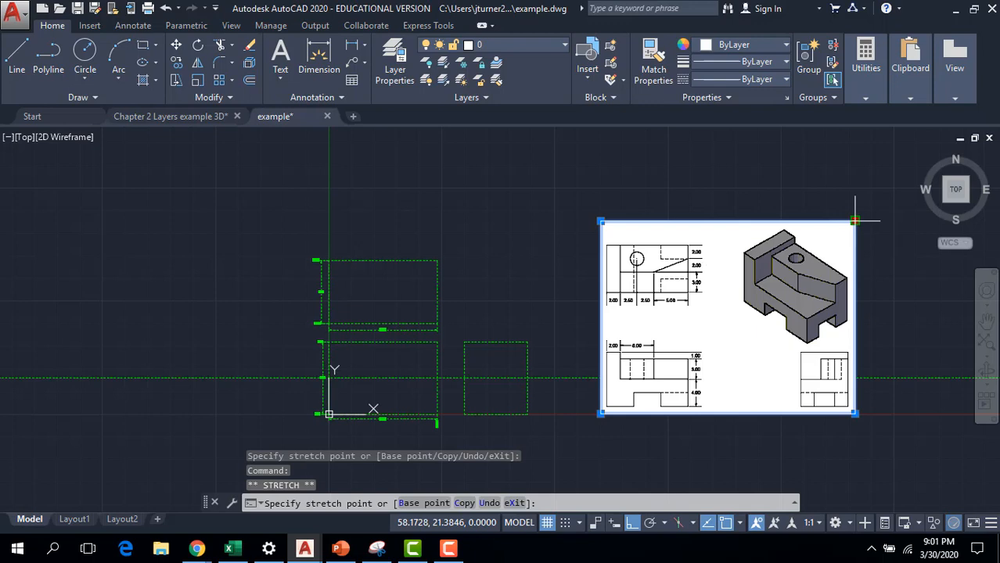
pyautogui.click(855, 221)
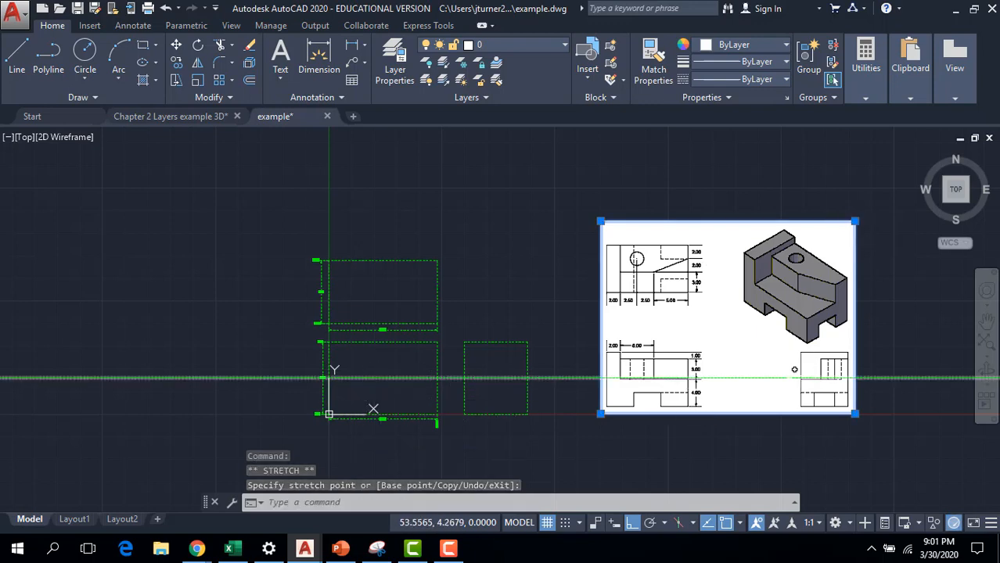
pyautogui.scroll(2, 516, 459)
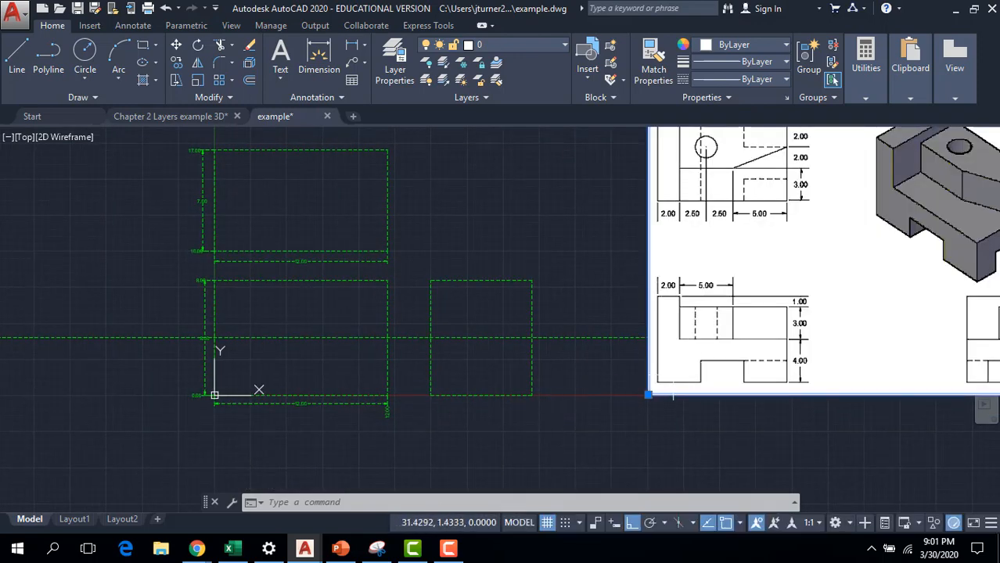
pyautogui.scroll(1, 618, 346)
pyautogui.scroll(-3, 618, 250)
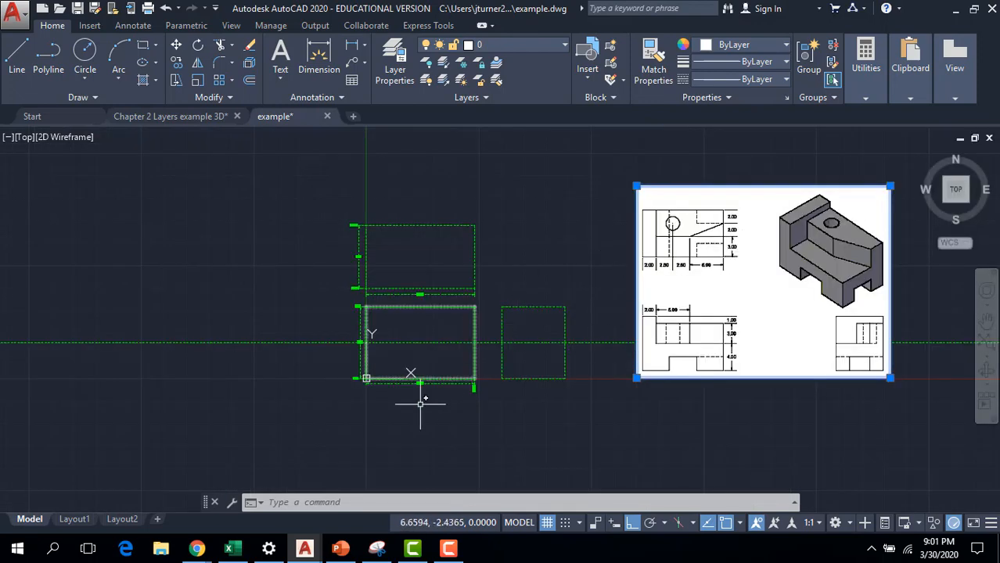
pyautogui.click(362, 504)
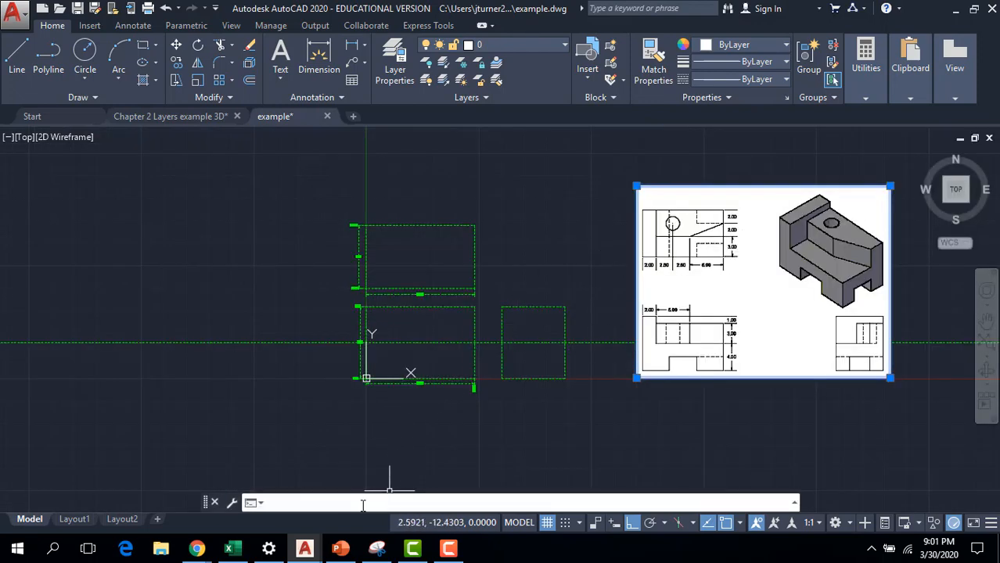
pyautogui.scroll(3, 446, 419)
pyautogui.scroll(-3, 447, 419)
pyautogui.scroll(-6, 446, 415)
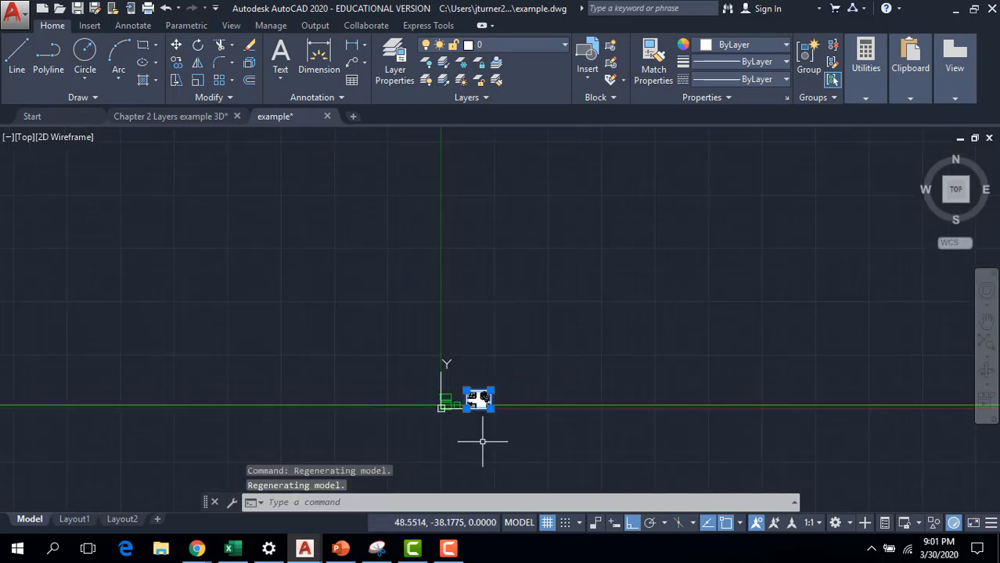
pyautogui.scroll(7, 482, 439)
pyautogui.scroll(2, 406, 340)
pyautogui.moveTo(350, 312)
pyautogui.mouseDown(button='middle')
pyautogui.moveTo(557, 460)
pyautogui.moveTo(557, 474)
pyautogui.mouseUp(button='middle')
pyautogui.moveTo(466, 387); pyautogui.dragTo(481, 455, button='middle')
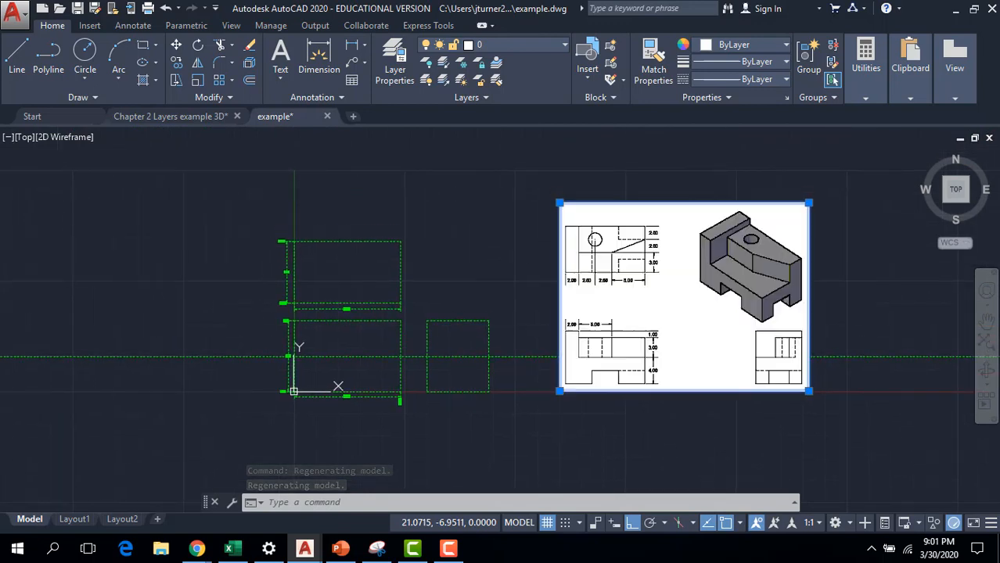
# Draw a vertical construction ray starting at 2,0 and running upward through the front and top views.
pyautogui.click(386, 502)
pyautogui.write('ray')
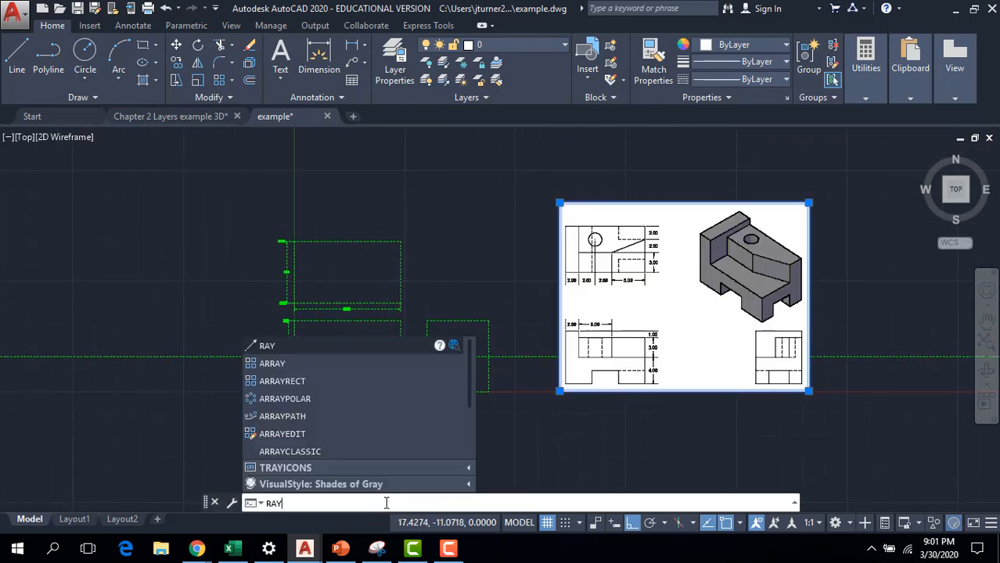
pyautogui.press('Return')
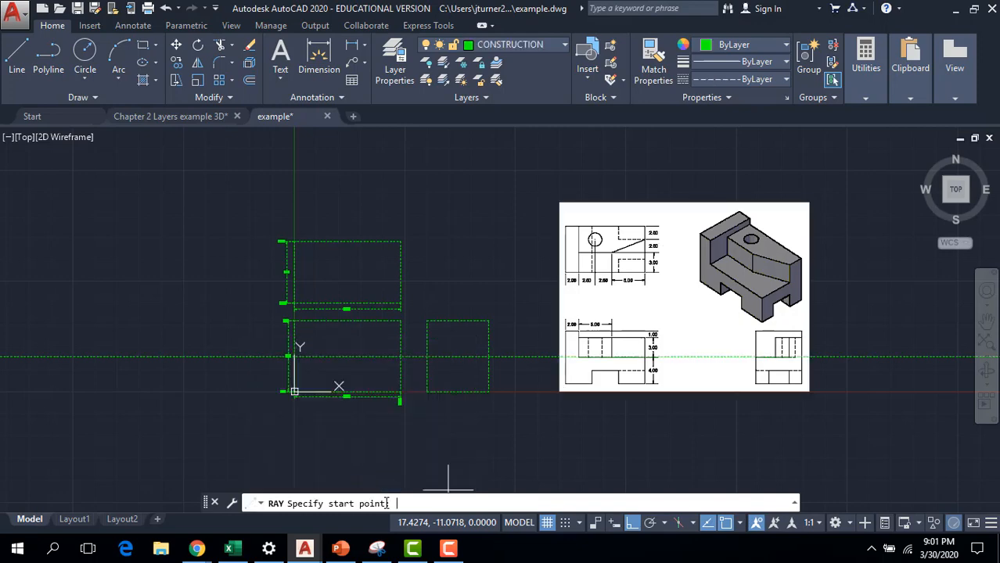
pyautogui.scroll(4, 633, 325)
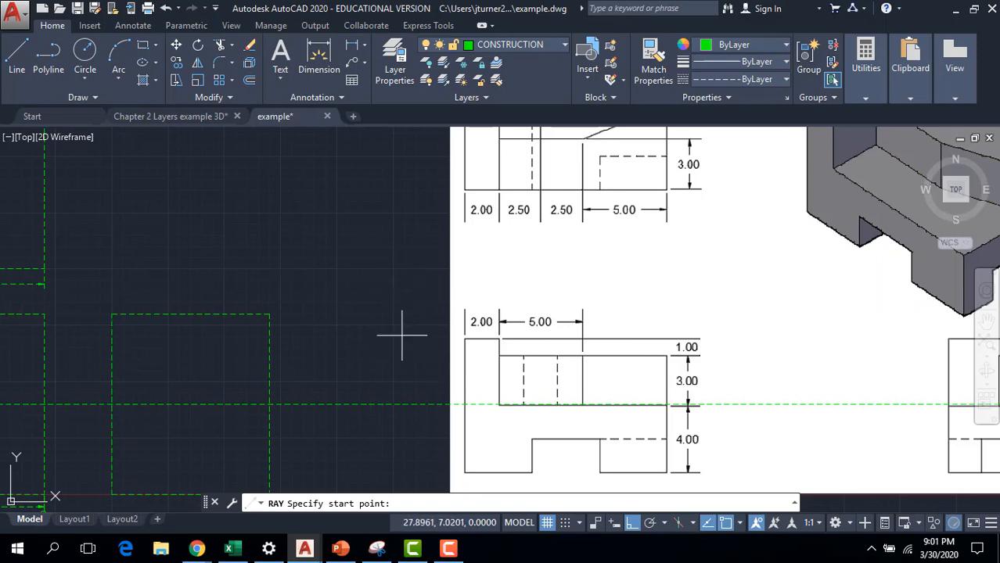
pyautogui.scroll(-4, 392, 347)
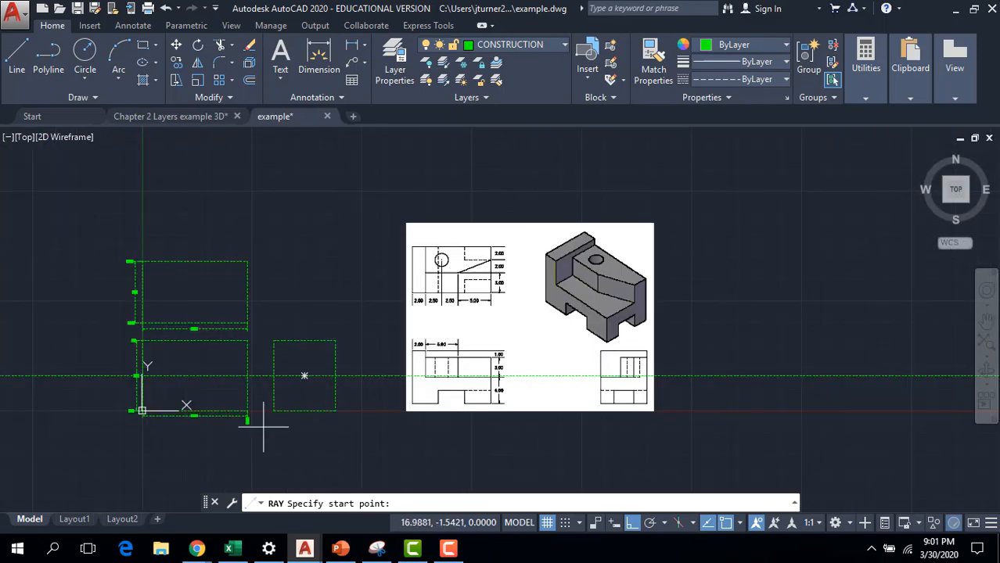
pyautogui.moveTo(186, 467); pyautogui.dragTo(228, 447, button='middle')
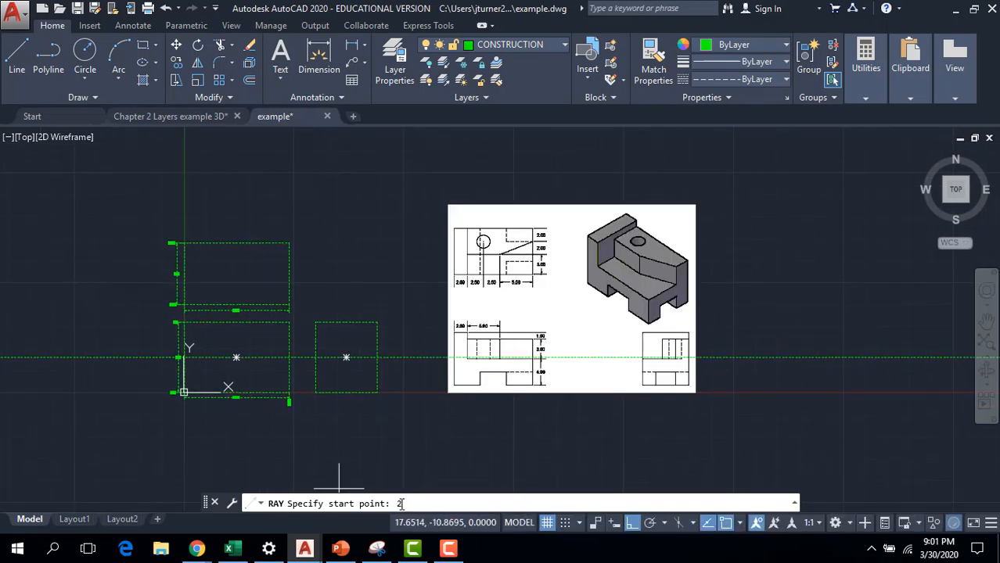
pyautogui.press('Return')
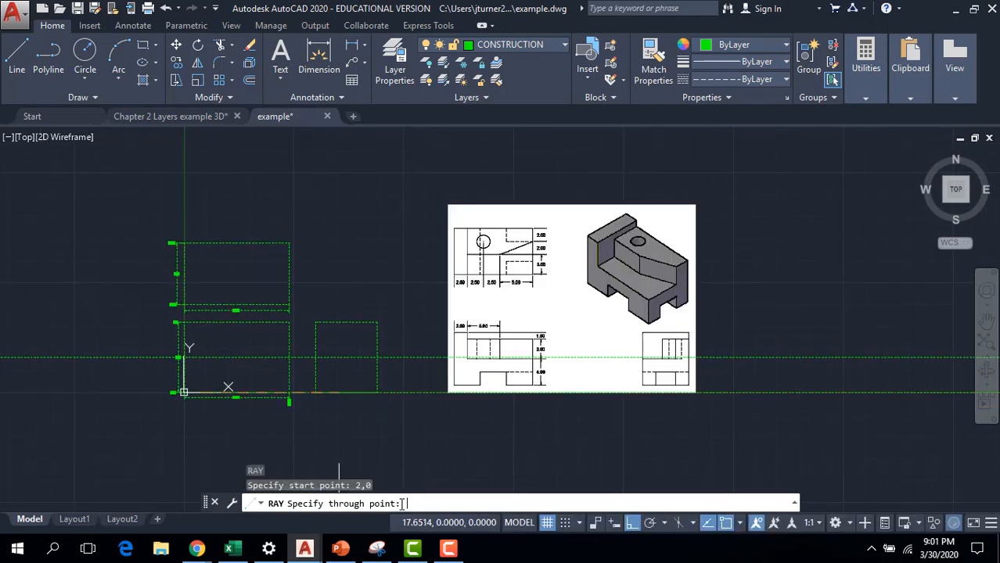
pyautogui.click(222, 185)
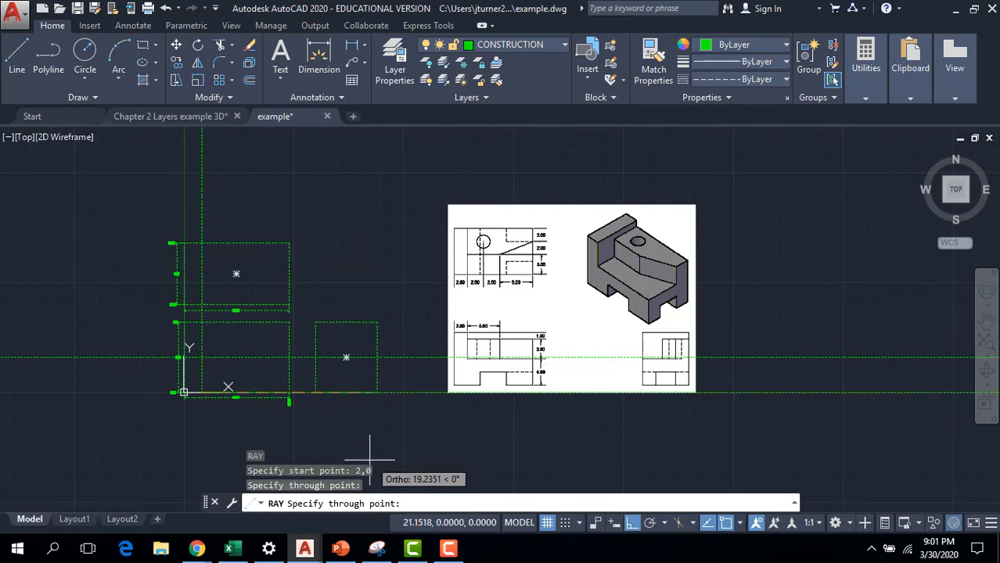
pyautogui.press('Escape')
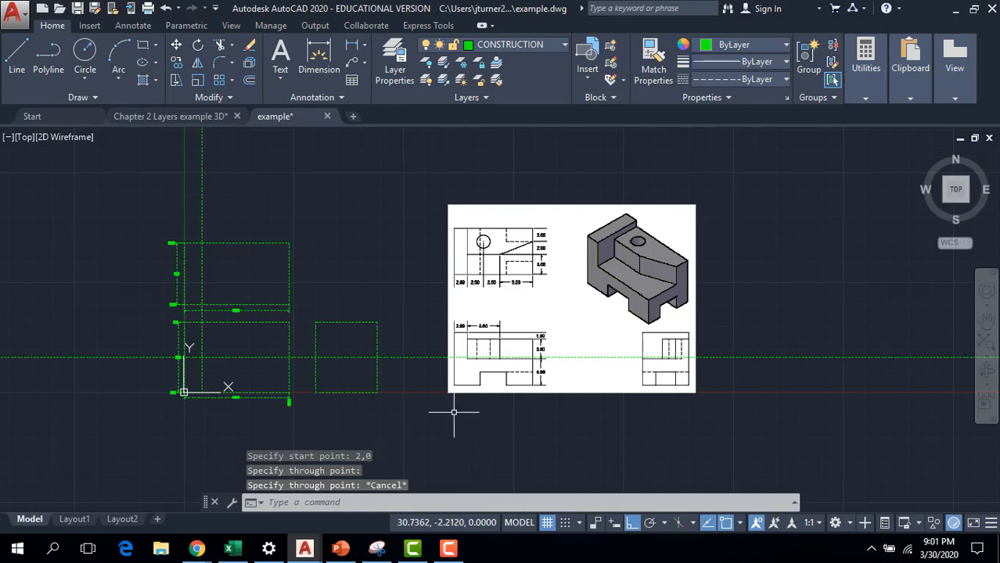
# Examine the side view's dimensions in the Chapter 2 Layers example 3D drawing and return to the example drawing.
pyautogui.scroll(2, 467, 405)
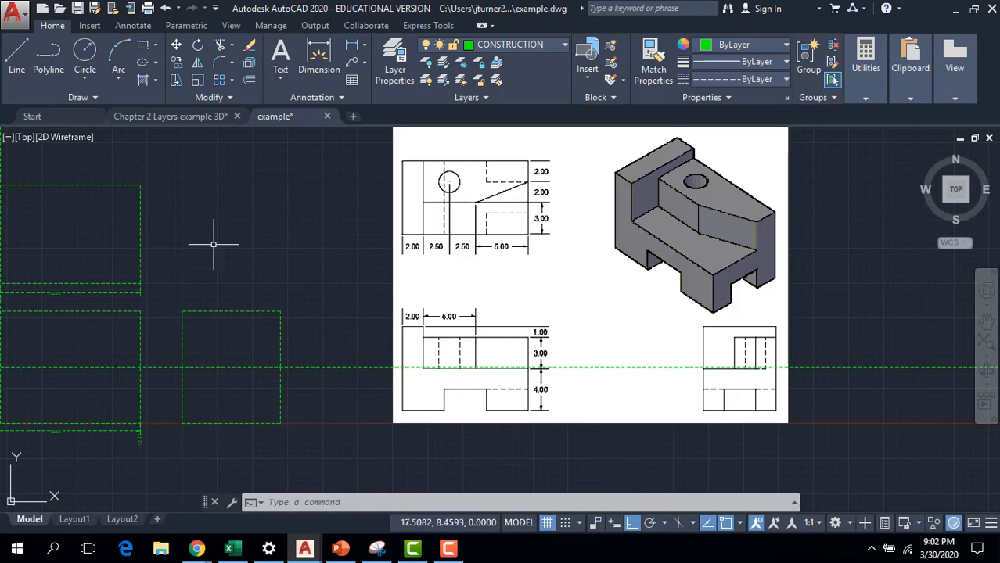
pyautogui.click(173, 116)
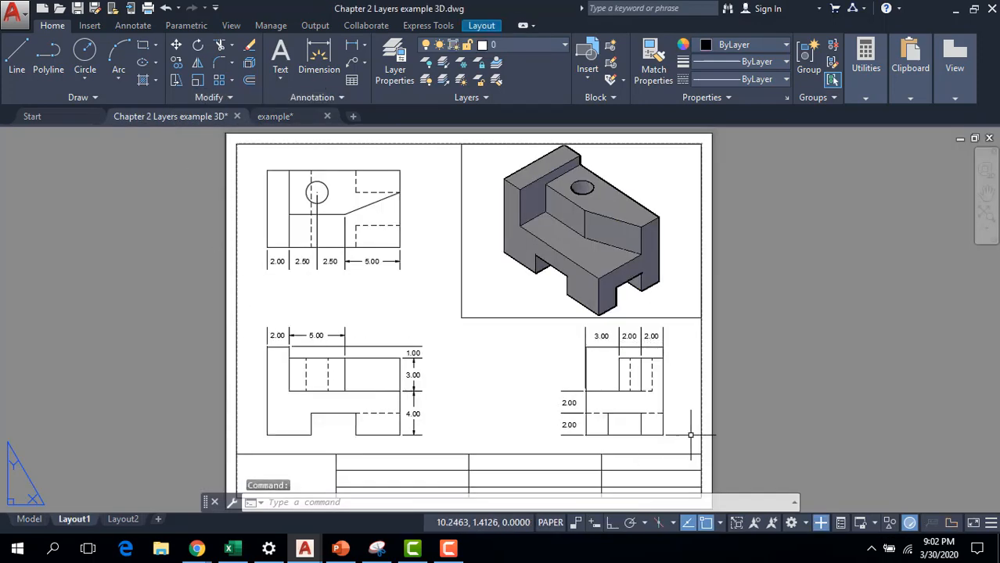
pyautogui.scroll(5, 692, 435)
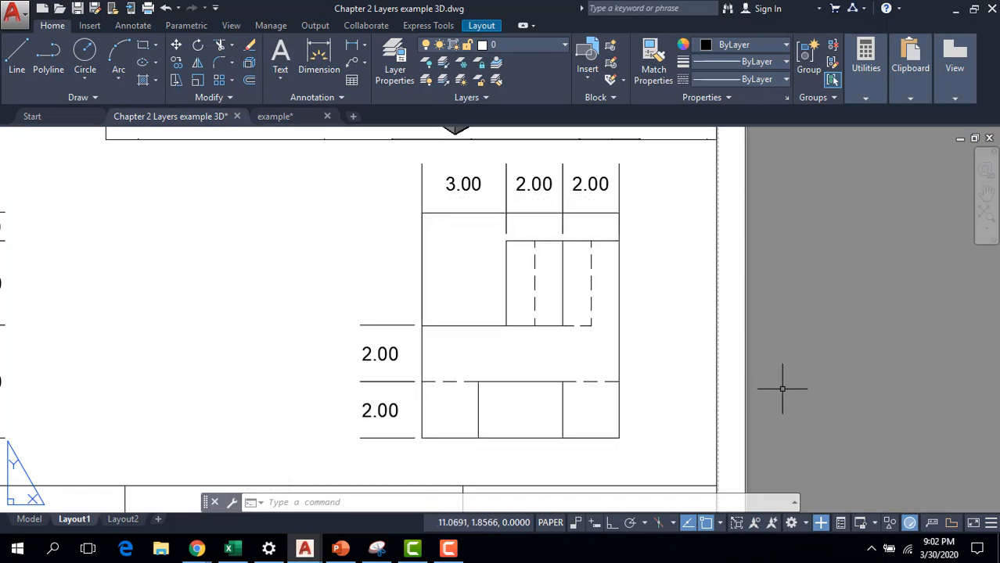
pyautogui.scroll(-2, 785, 384)
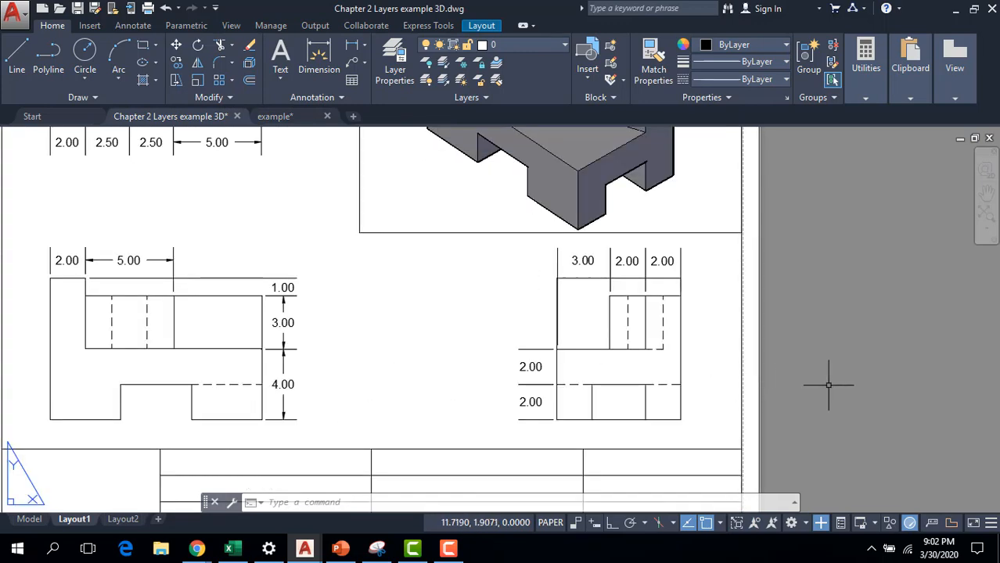
pyautogui.click(285, 118)
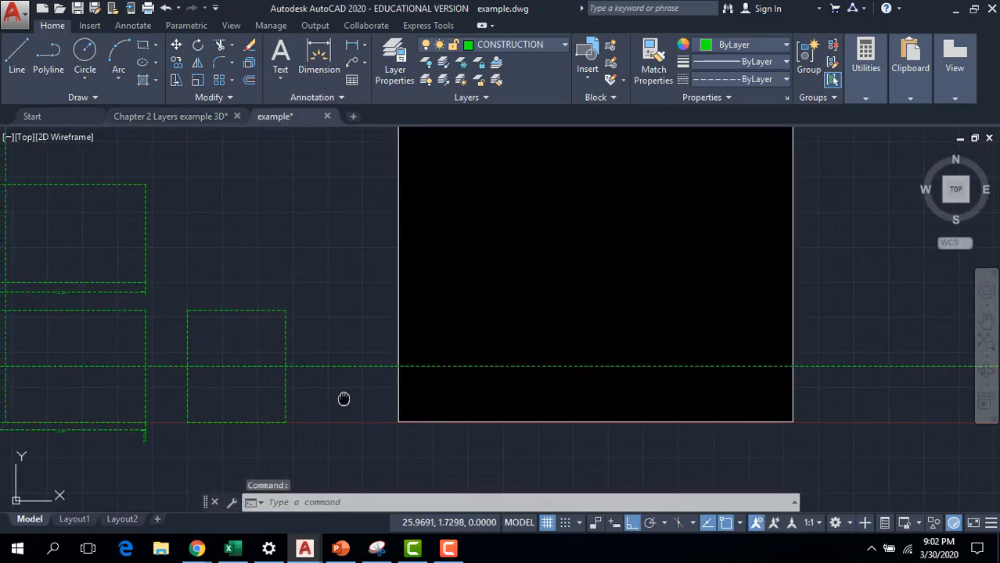
pyautogui.moveTo(339, 398); pyautogui.dragTo(441, 373, button='middle')
pyautogui.scroll(-2, 297, 414)
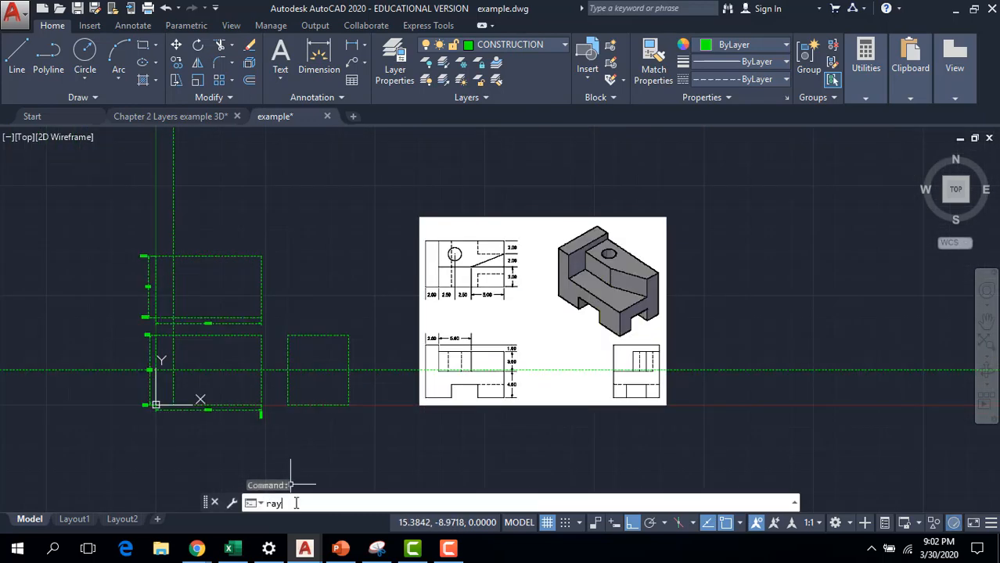
# Draw a horizontal construction ray starting at 0,2 and running rightward through the front and side views.
pyautogui.press('Return')
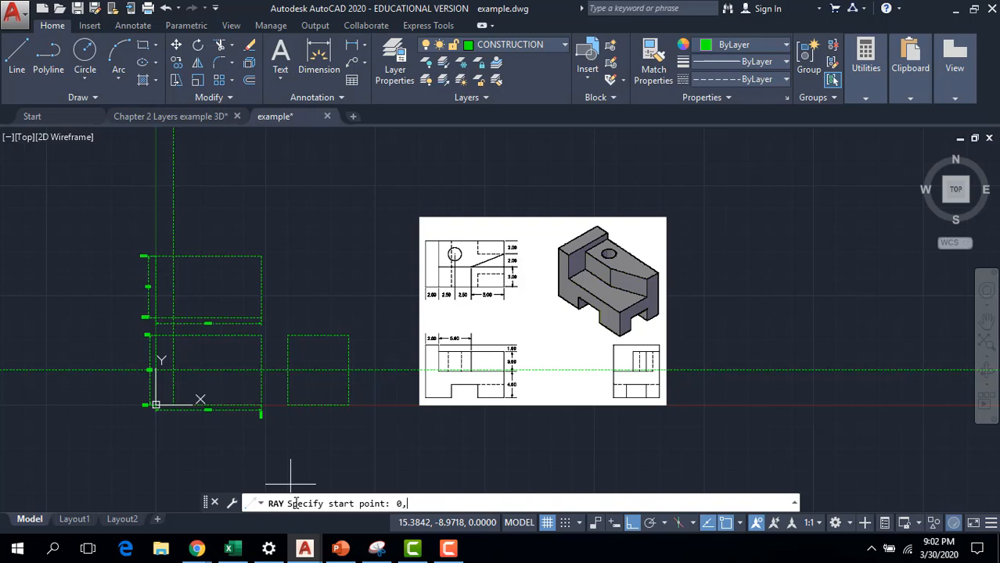
pyautogui.write('0,2')
pyautogui.press('Return')
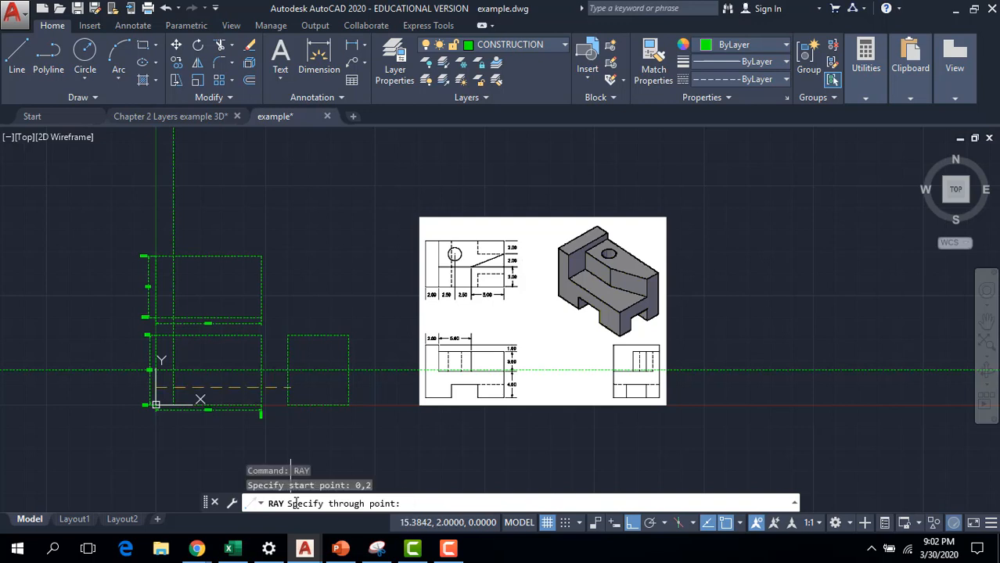
pyautogui.click(720, 395)
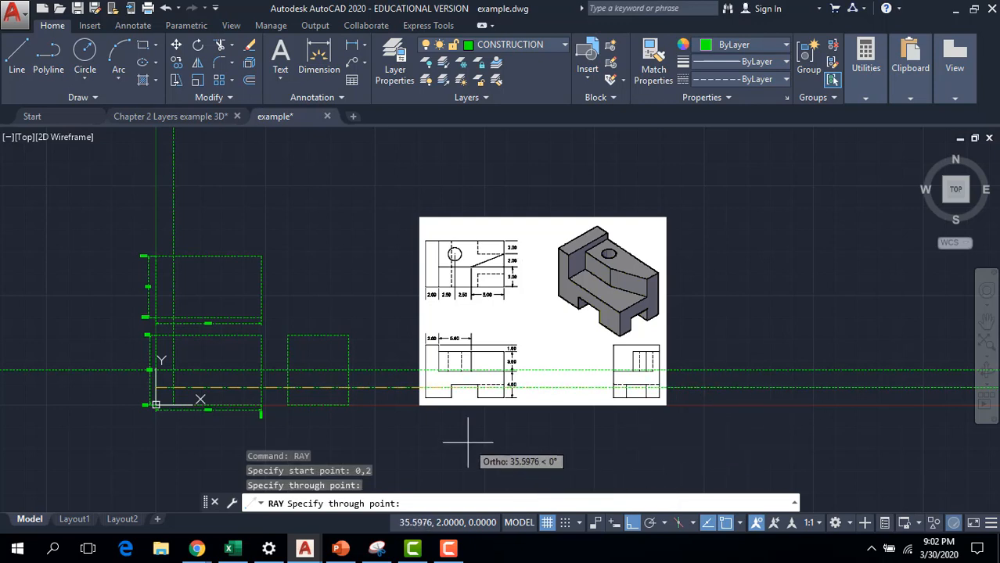
pyautogui.scroll(2, 467, 422)
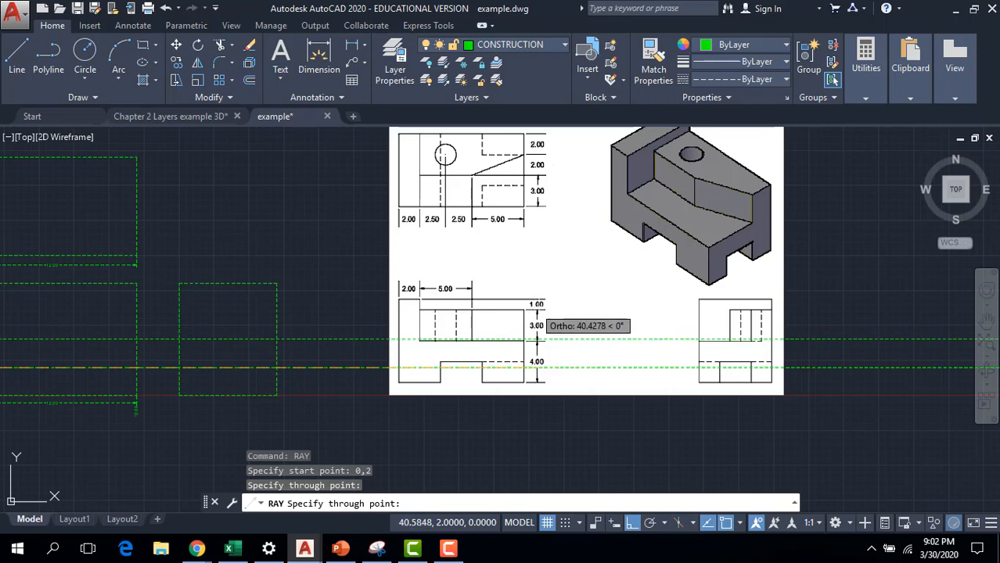
pyautogui.scroll(-2, 397, 422)
pyautogui.scroll(2, 190, 441)
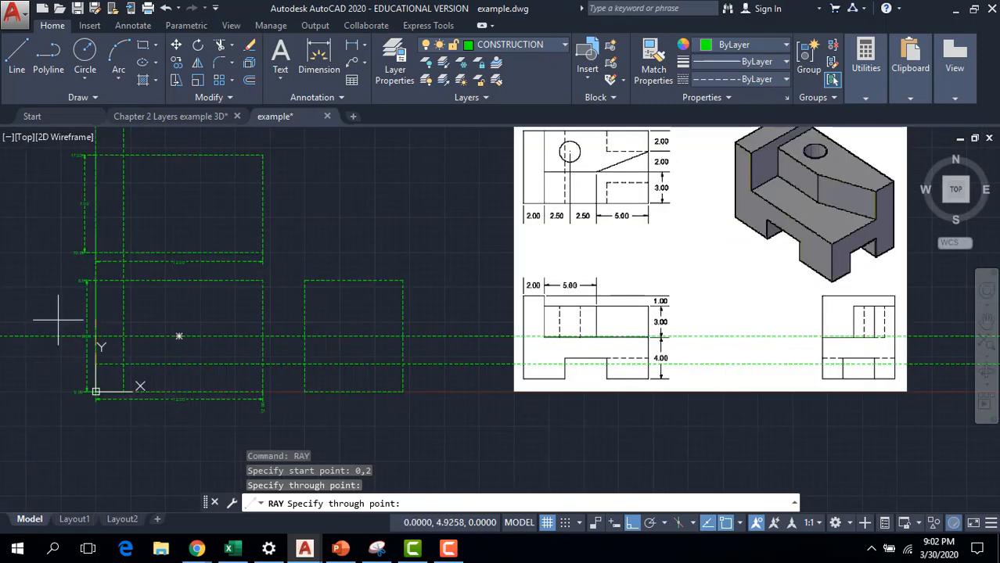
pyautogui.scroll(2, 49, 319)
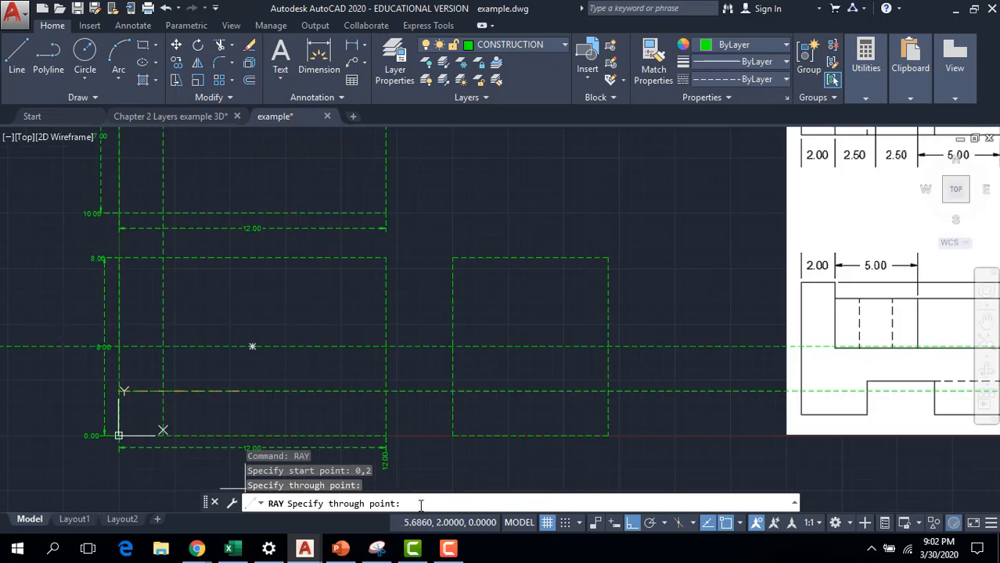
pyautogui.press('Escape')
# Draw a horizontal construction ray from 0,7 rightward across the front and side views.
pyautogui.press('Return')
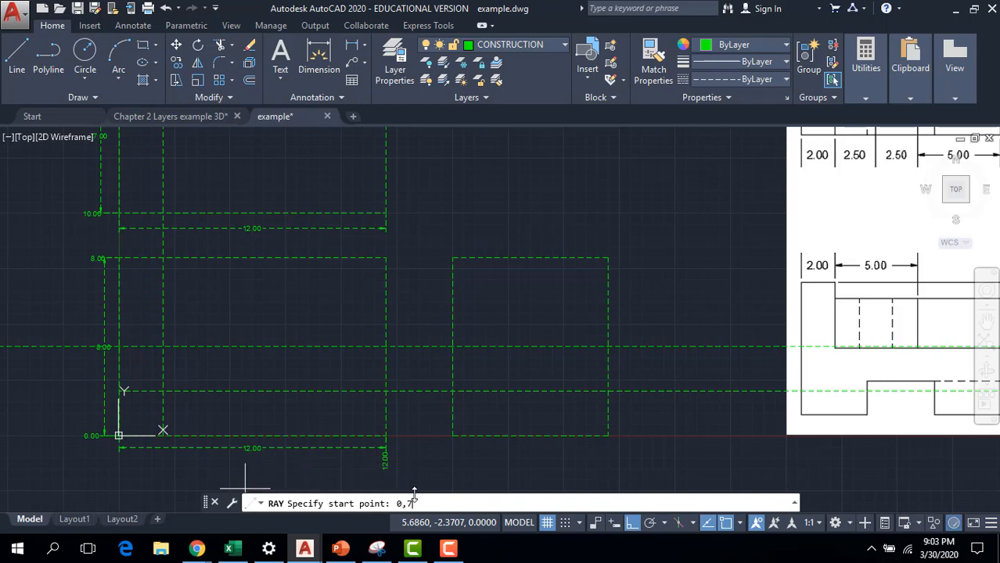
pyautogui.write('0,7')
pyautogui.press('Return')
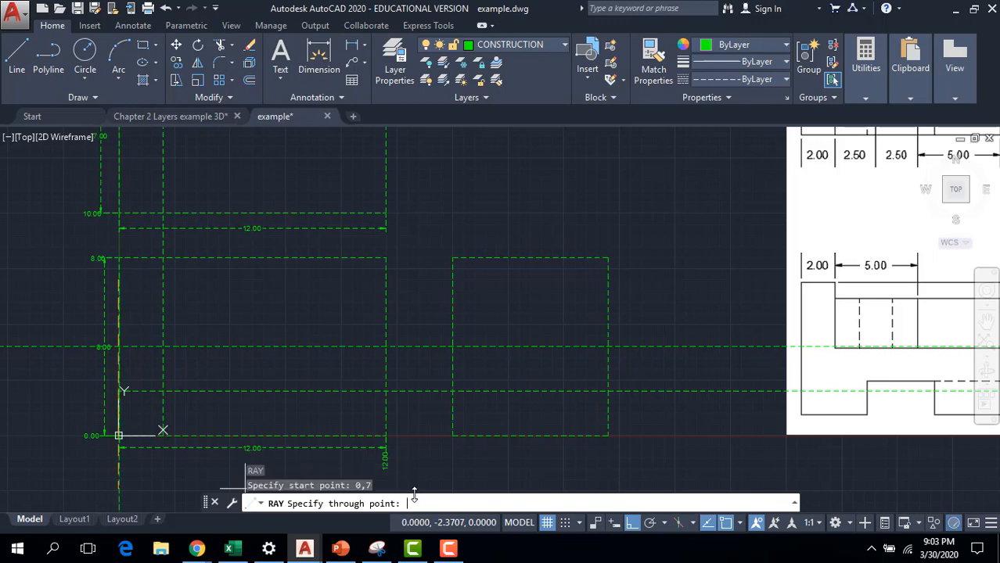
pyautogui.click(697, 277)
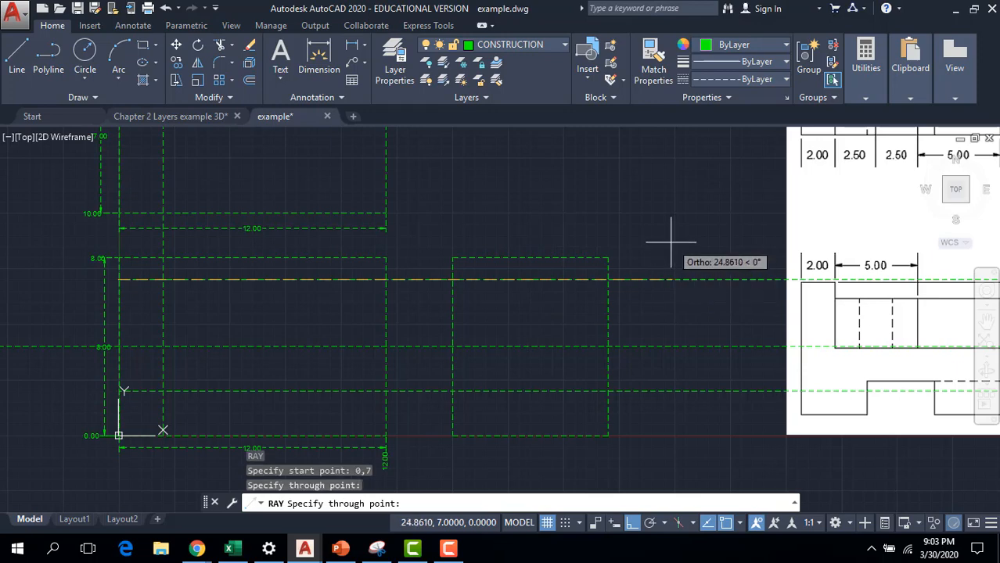
# Finish the horizontal ray from 0,7 and draw a vertical construction ray upward from 7,0.
pyautogui.scroll(1, 652, 278)
pyautogui.scroll(-2, 653, 279)
pyautogui.moveTo(615, 208)
pyautogui.mouseDown(button='middle')
pyautogui.moveTo(518, 253)
pyautogui.moveTo(445, 259)
pyautogui.mouseUp(button='middle')
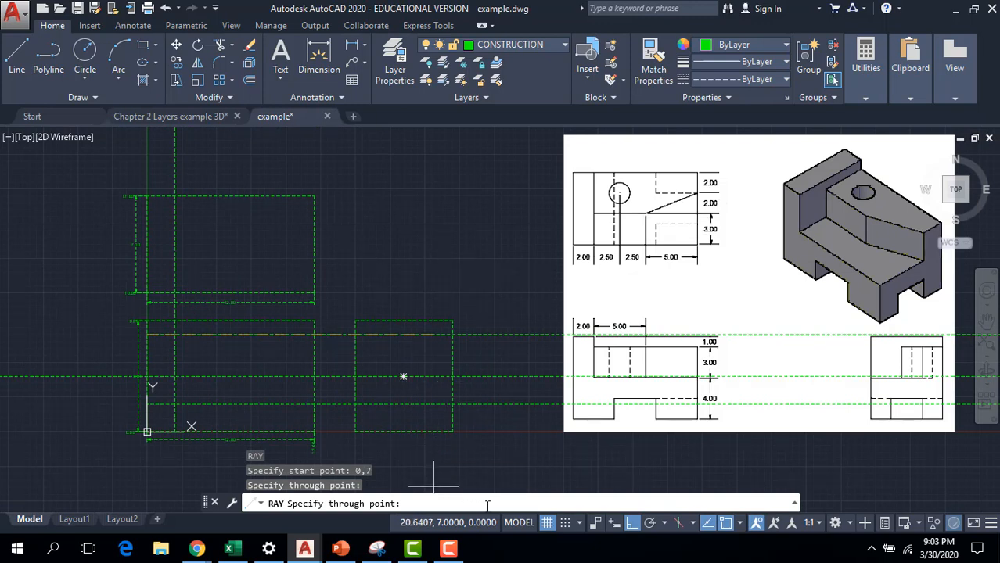
pyautogui.scroll(5, 634, 351)
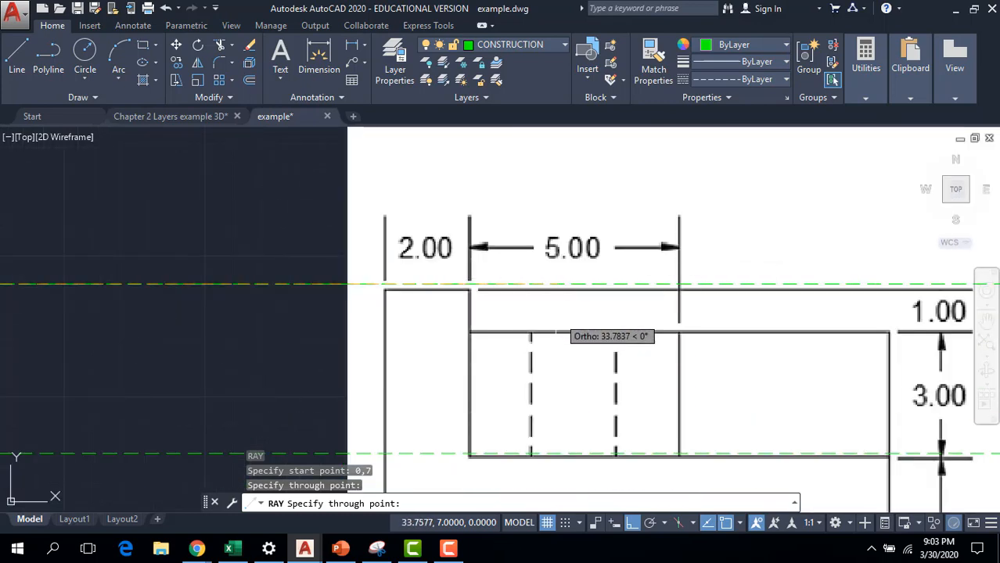
pyautogui.scroll(-5, 485, 348)
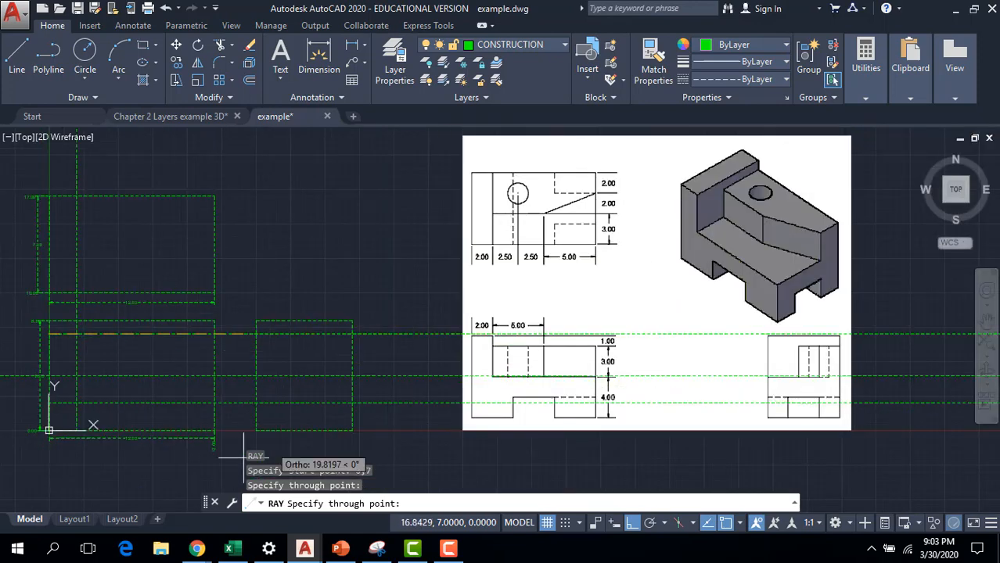
pyautogui.press('Escape')
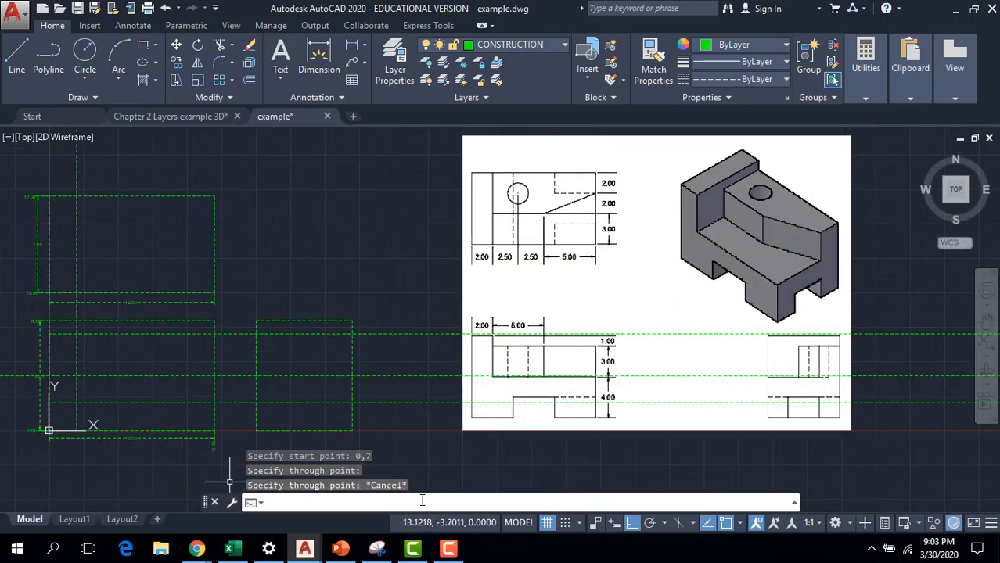
pyautogui.press('Escape')
pyautogui.press('Return')
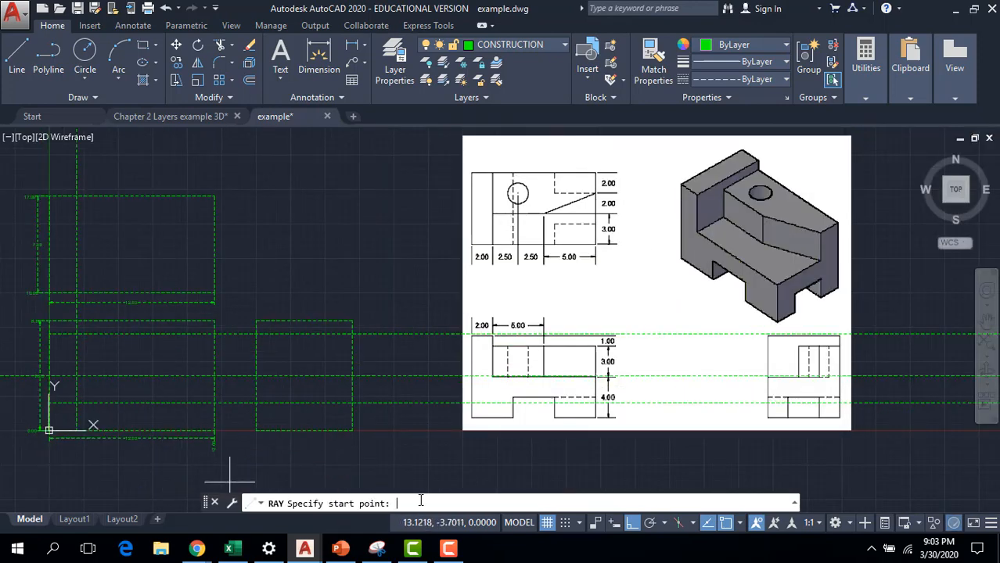
pyautogui.write('7,0')
pyautogui.press('Return')
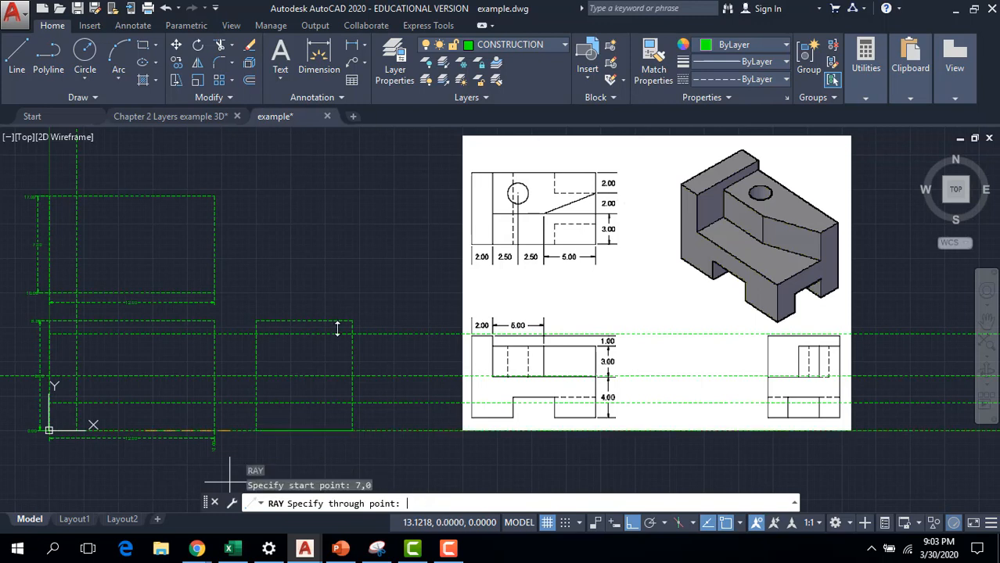
pyautogui.click(145, 166)
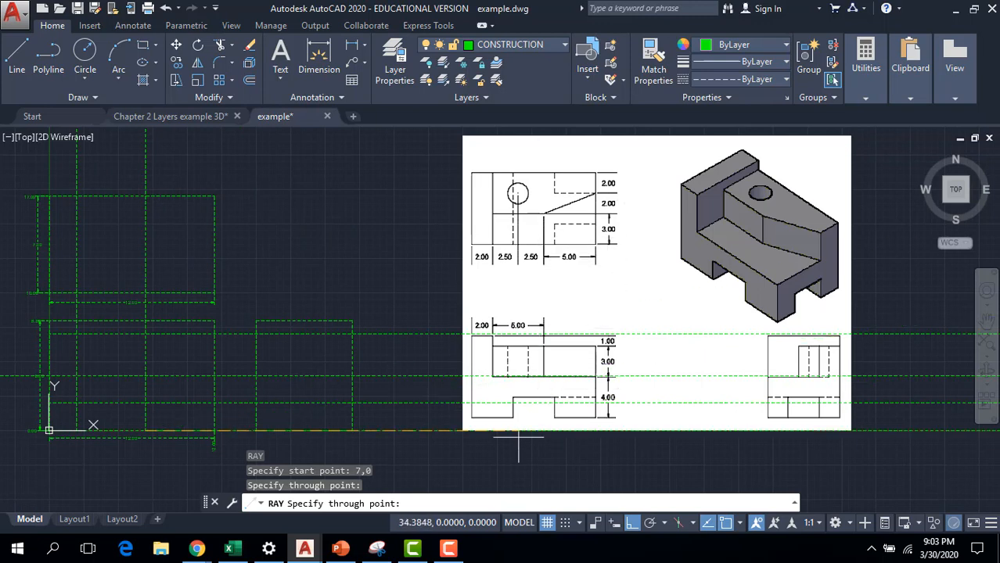
pyautogui.press('Escape')
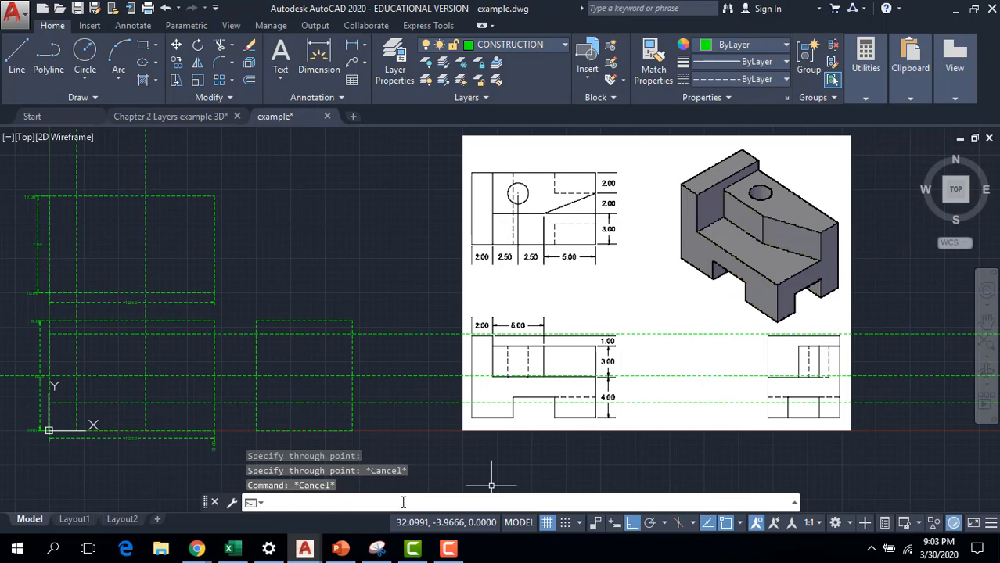
# Draw a vertical construction ray upward from 4.5,0 for the hole's centre position.
pyautogui.scroll(4, 458, 288)
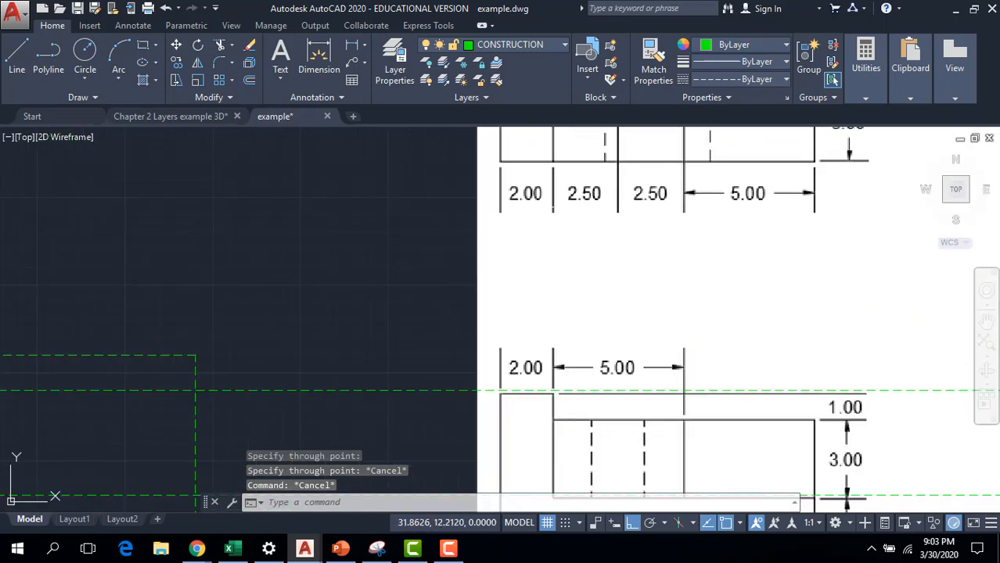
pyautogui.scroll(-4, 435, 401)
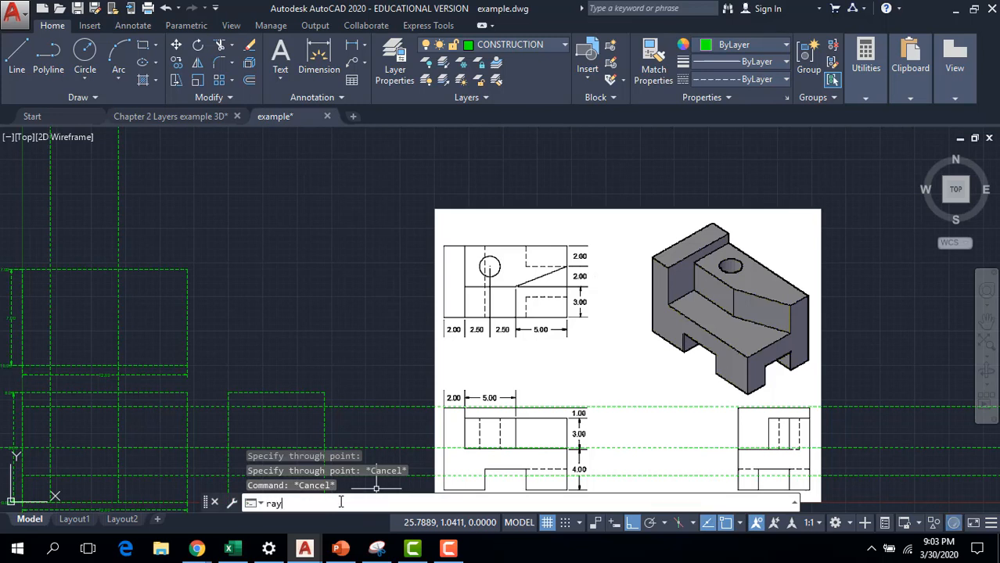
pyautogui.write('ray')
pyautogui.press('Return')
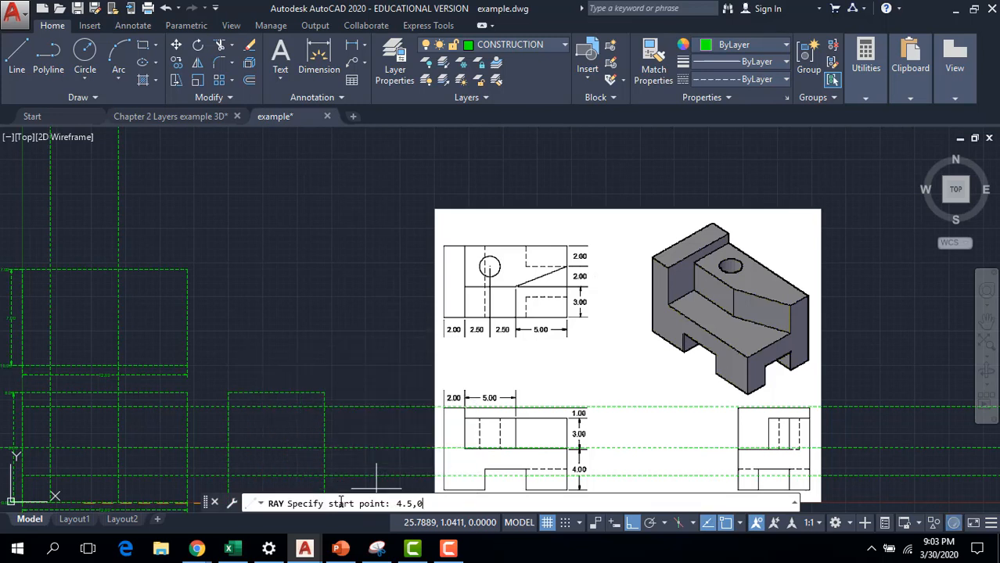
pyautogui.write('4.5,0')
pyautogui.press('Return')
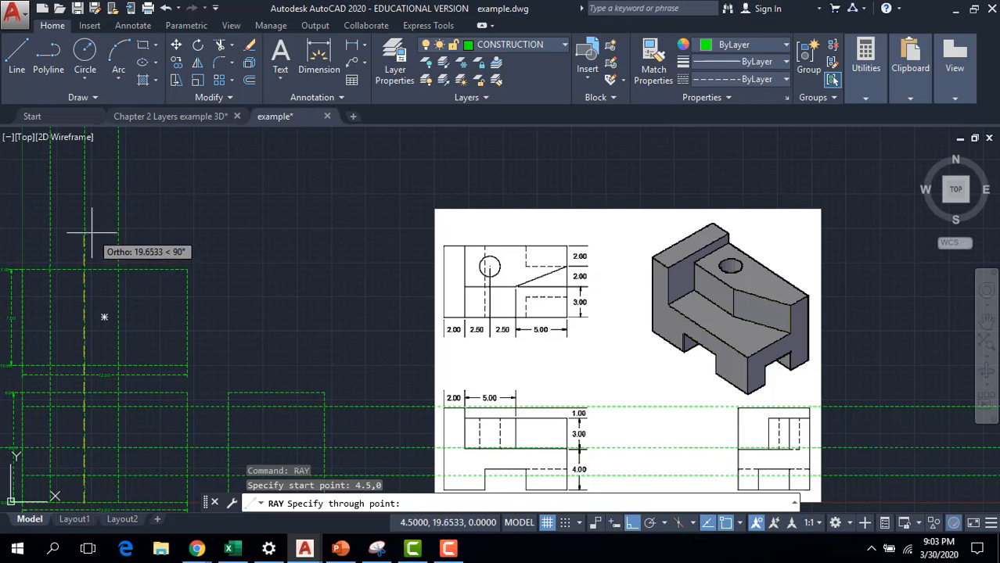
pyautogui.scroll(-2, 266, 311)
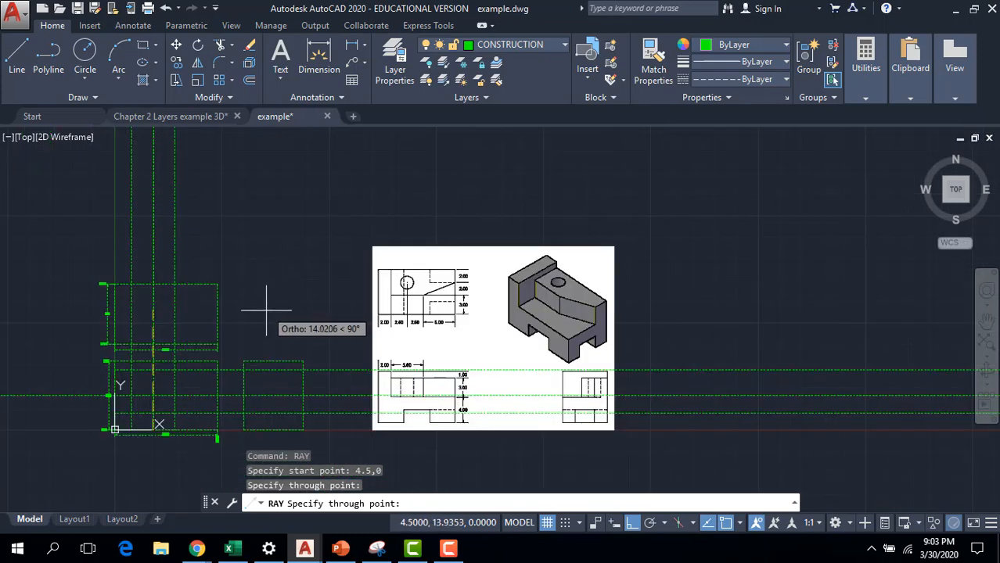
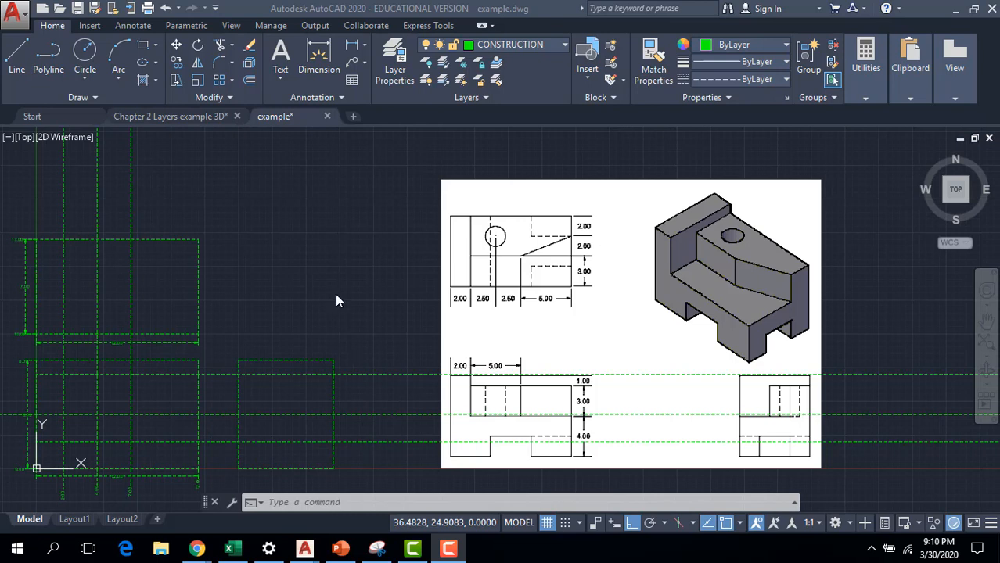
# Make Layer1 the current layer.
pyautogui.click(559, 47)
pyautogui.click(558, 45)
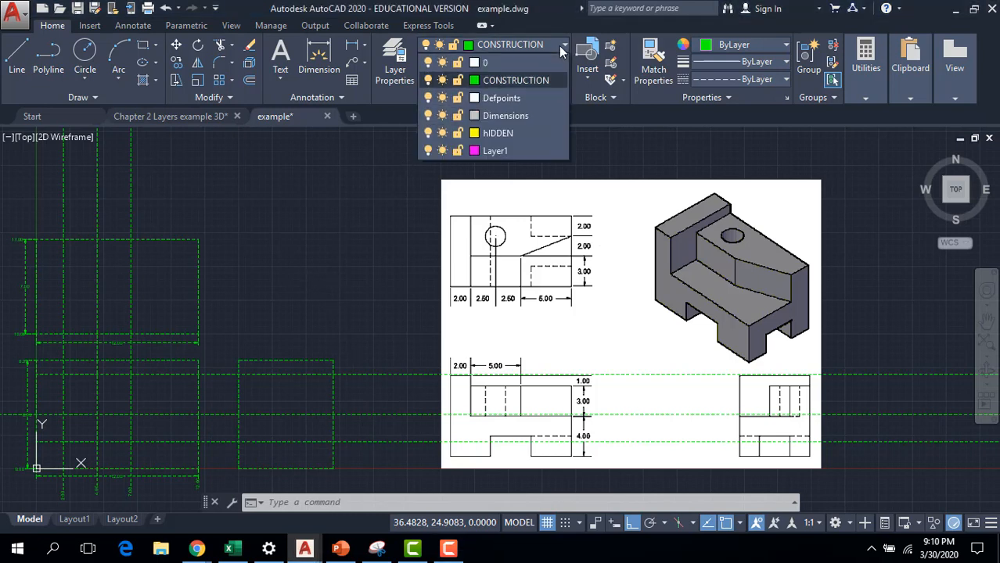
pyautogui.click(496, 151)
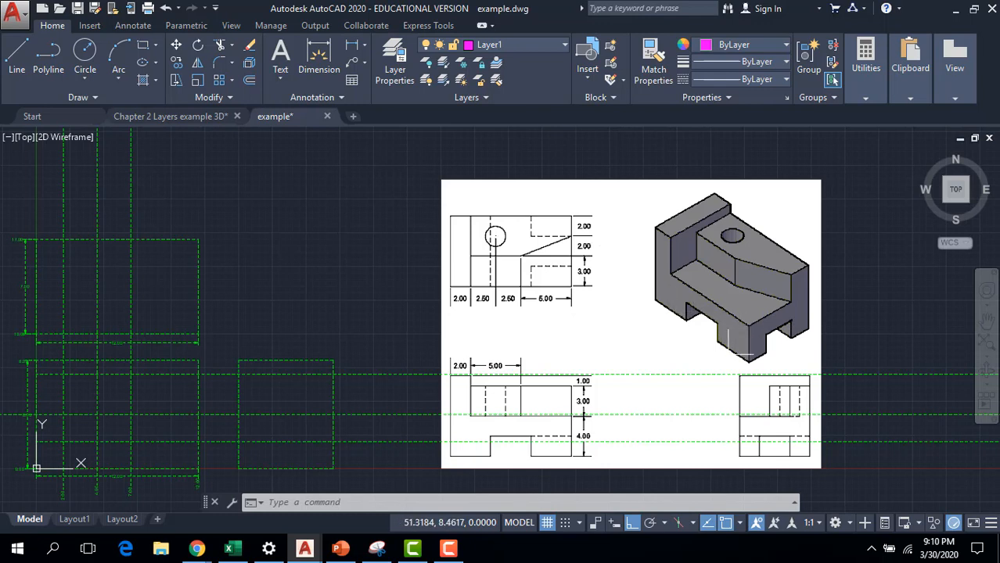
# In the Chapter 2 Layers example 3D drawing, place a linear dimension below the front view's left foot.
pyautogui.click(171, 116)
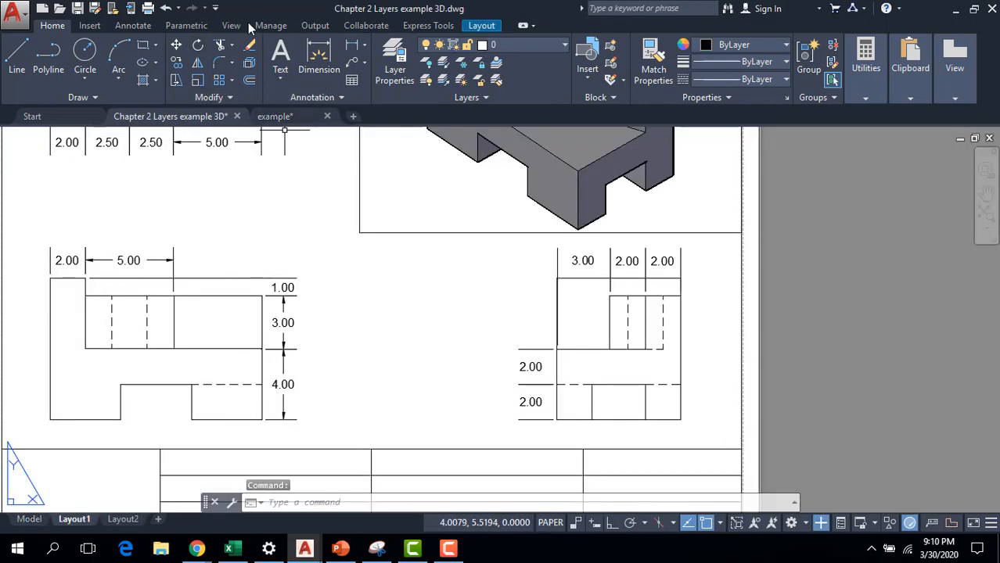
pyautogui.click(133, 25)
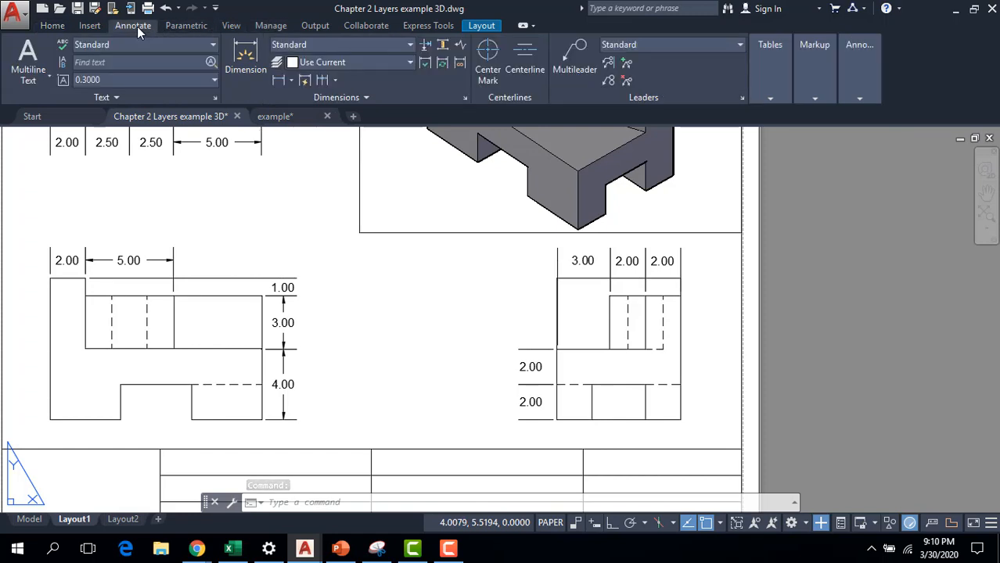
pyautogui.click(277, 81)
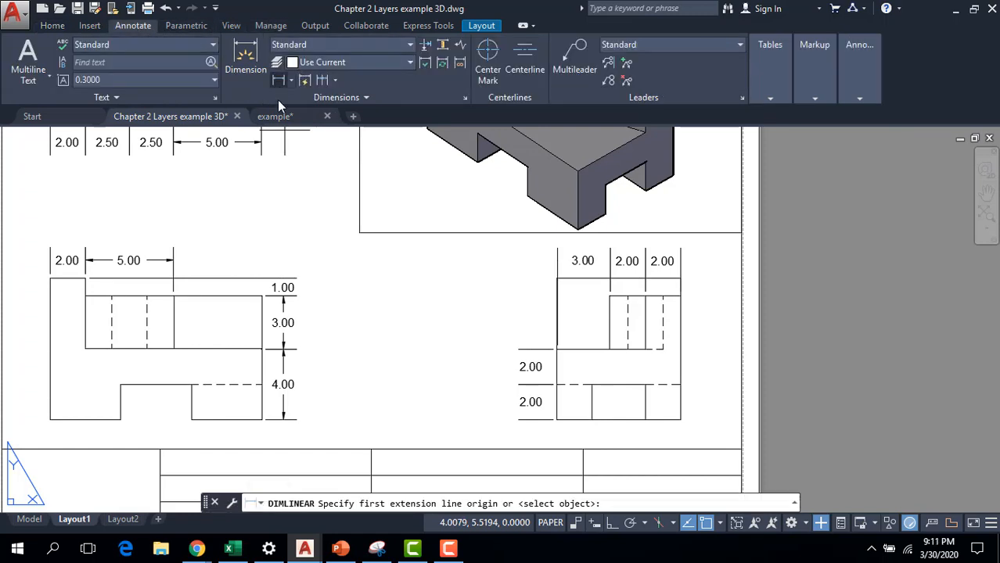
pyautogui.click(50, 419)
pyautogui.click(120, 419)
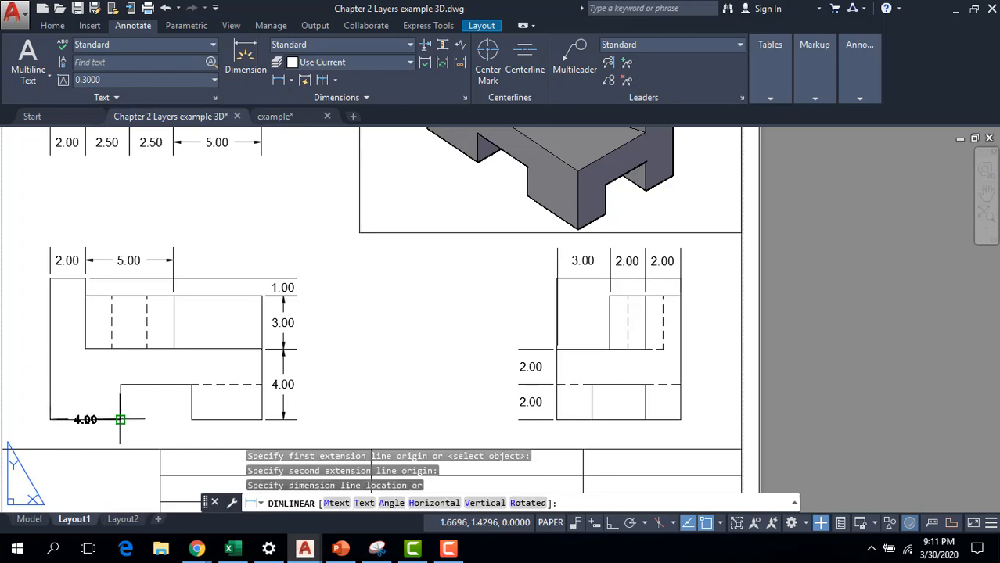
pyautogui.click(117, 434)
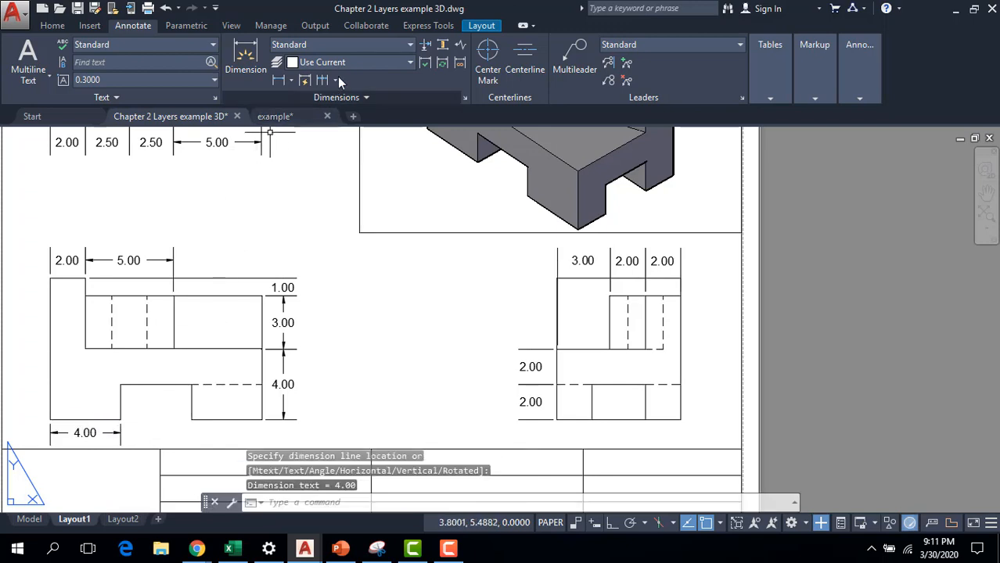
# Continue the dimension chain below the front view across the notch and the right foot.
pyautogui.click(321, 79)
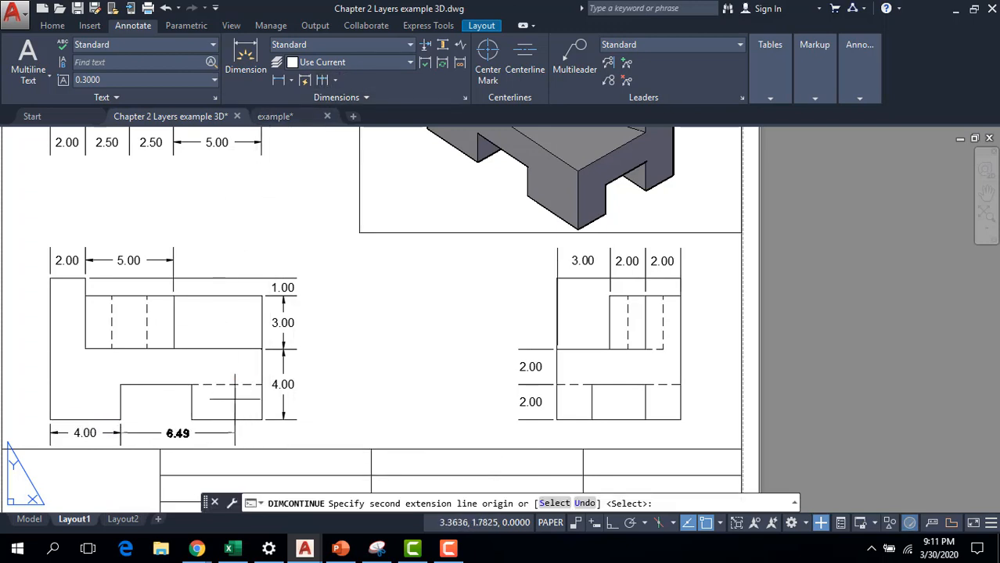
pyautogui.click(191, 419)
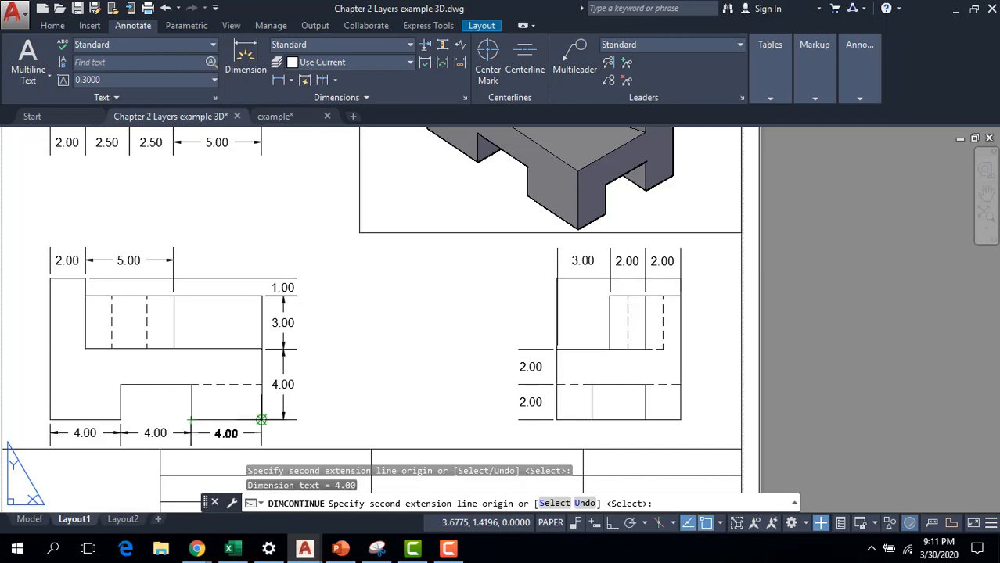
pyautogui.click(261, 419)
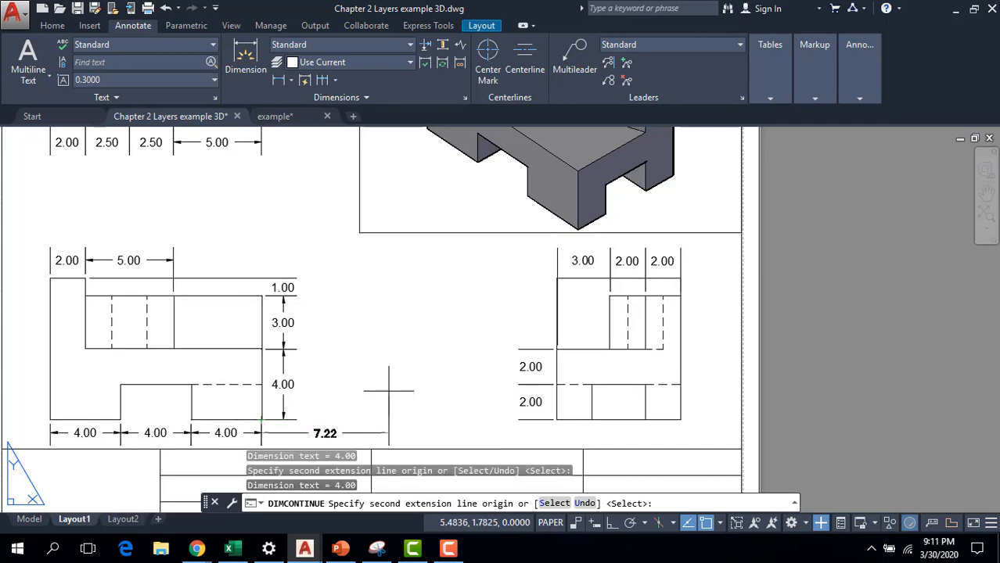
pyautogui.press('Escape')
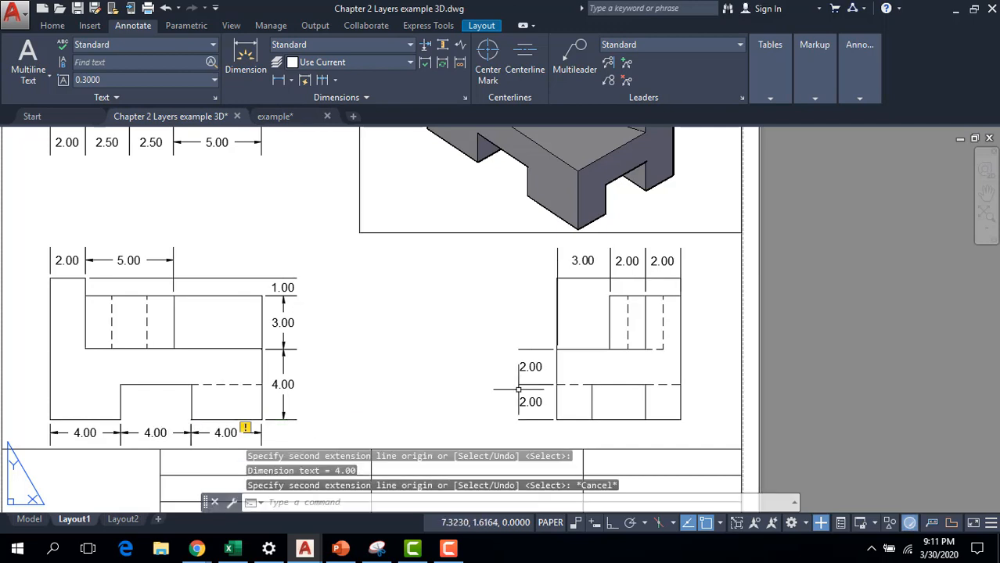
# Dimension the left bottom segment of the side view and continue the chain across its middle and right segments.
pyautogui.click(317, 81)
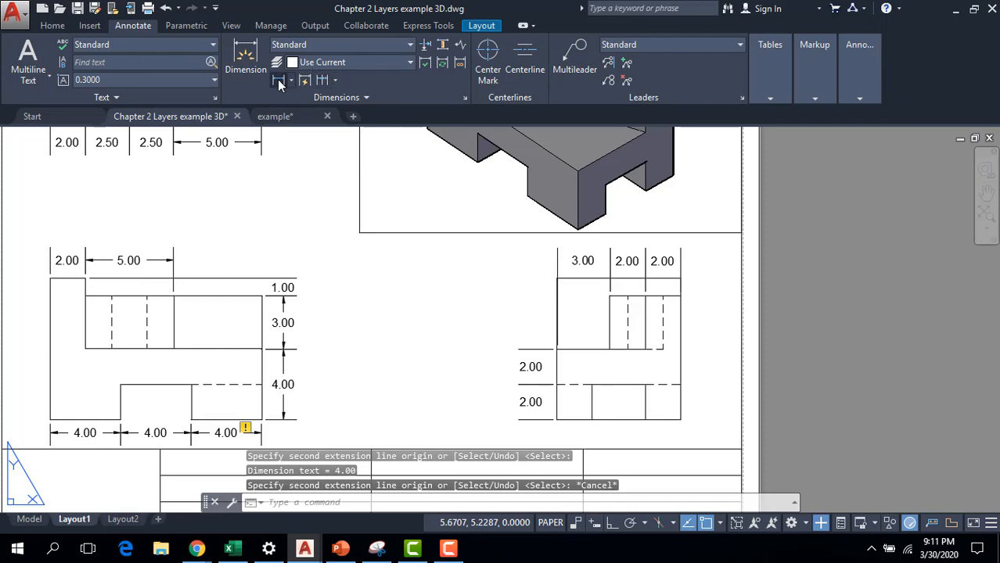
pyautogui.click(557, 420)
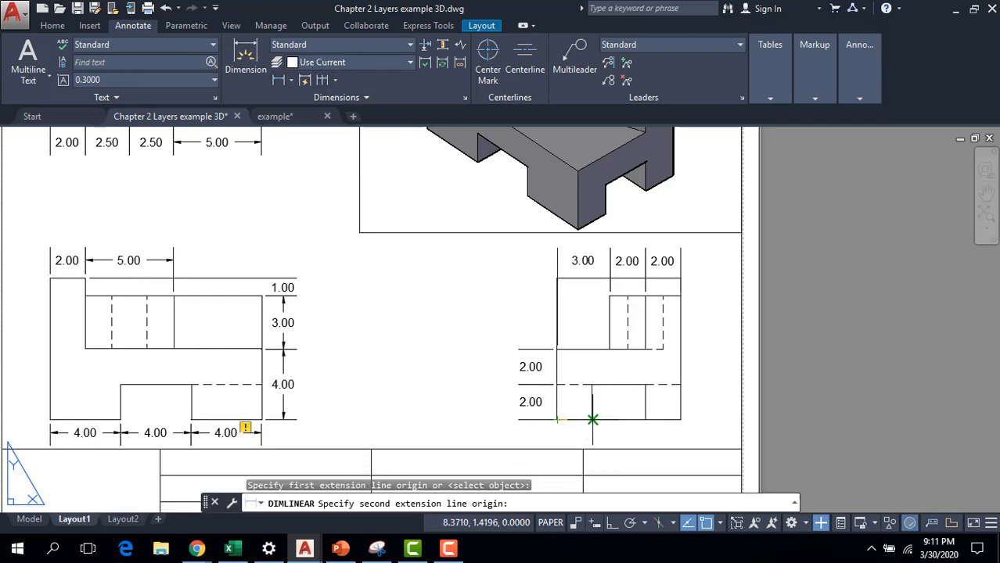
pyautogui.click(593, 419)
pyautogui.click(620, 432)
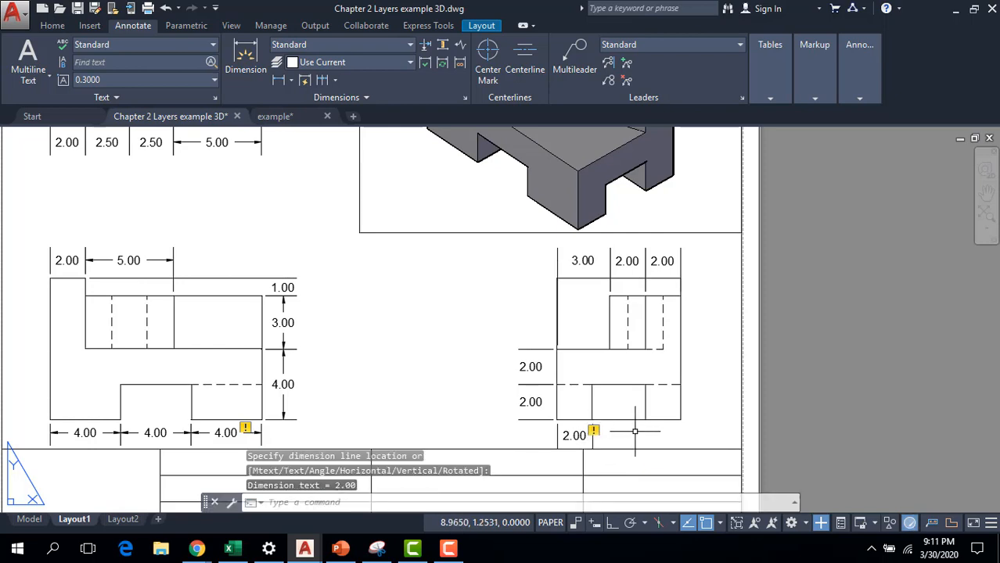
pyautogui.click(320, 79)
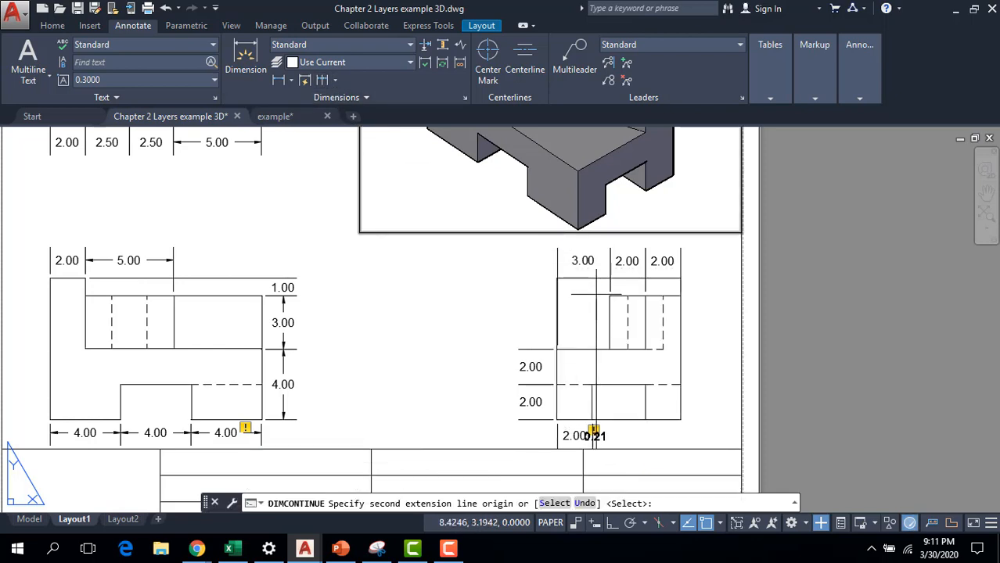
pyautogui.click(645, 420)
pyautogui.click(680, 420)
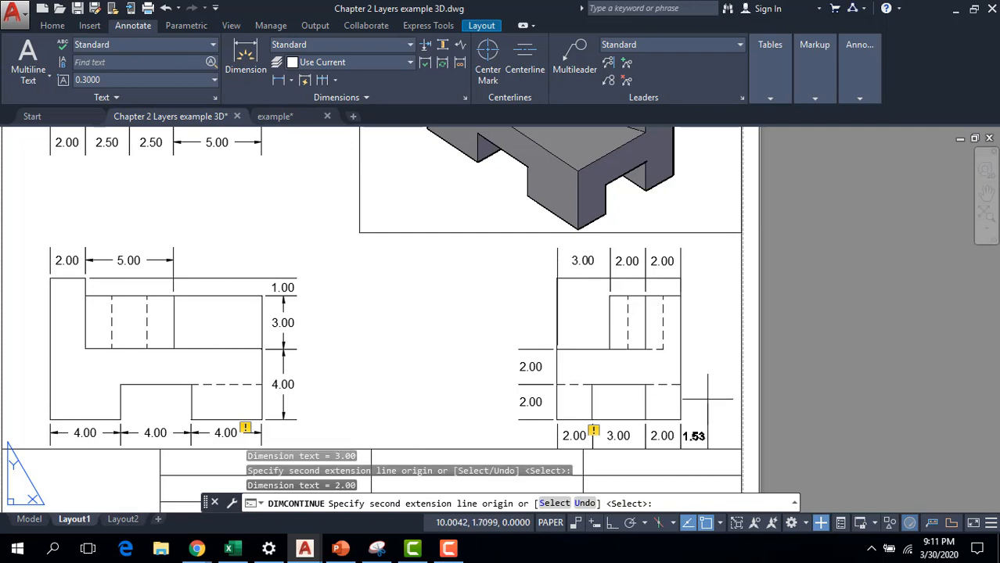
pyautogui.press('Escape')
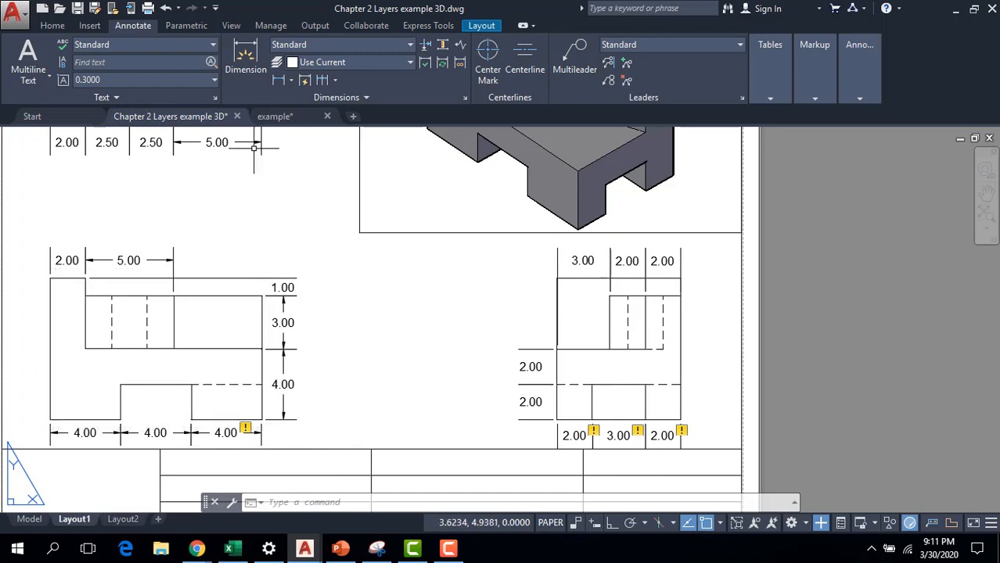
# Switch back to the example drawing.
pyautogui.moveTo(279, 124)
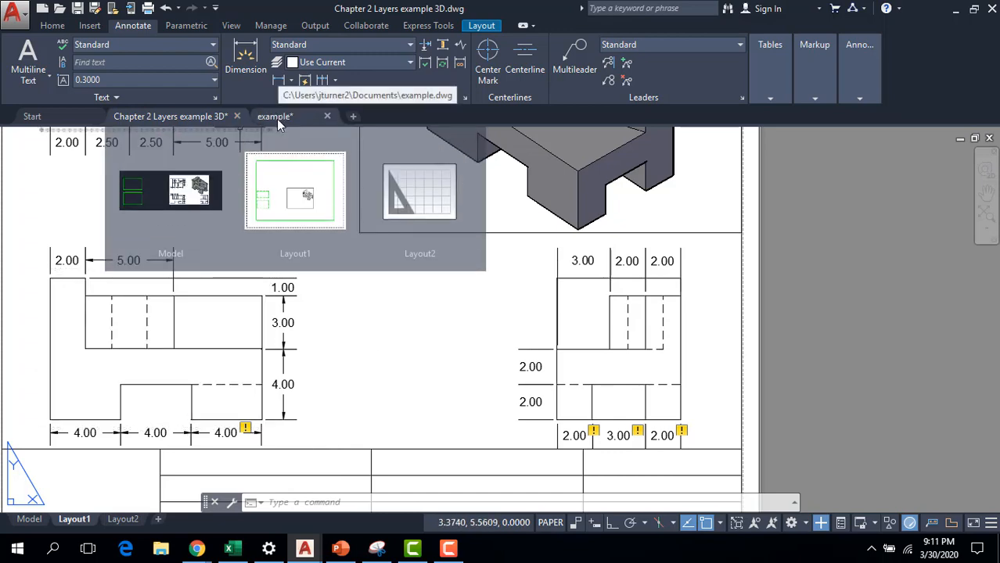
pyautogui.click(276, 119)
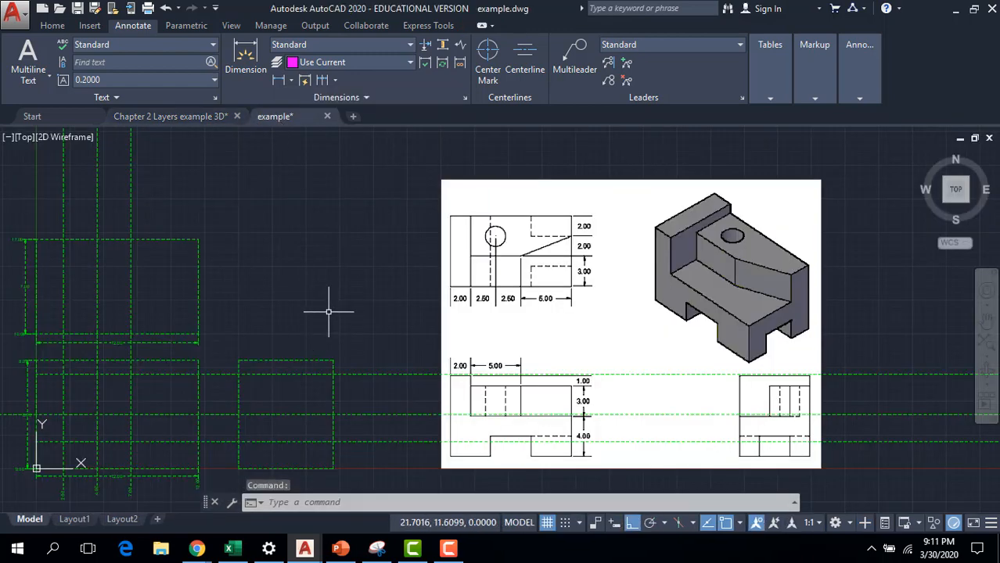
pyautogui.click(319, 66)
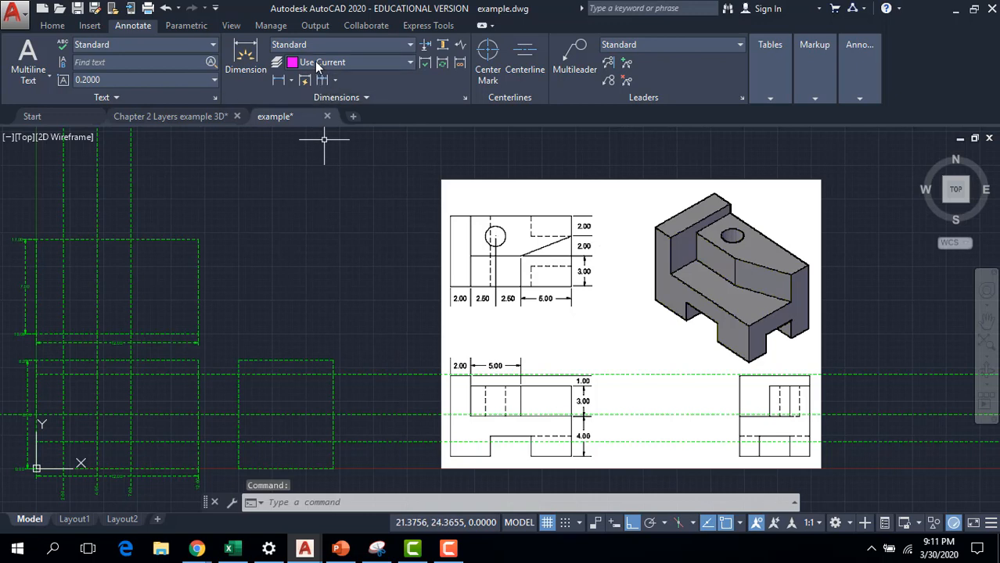
pyautogui.click(321, 79)
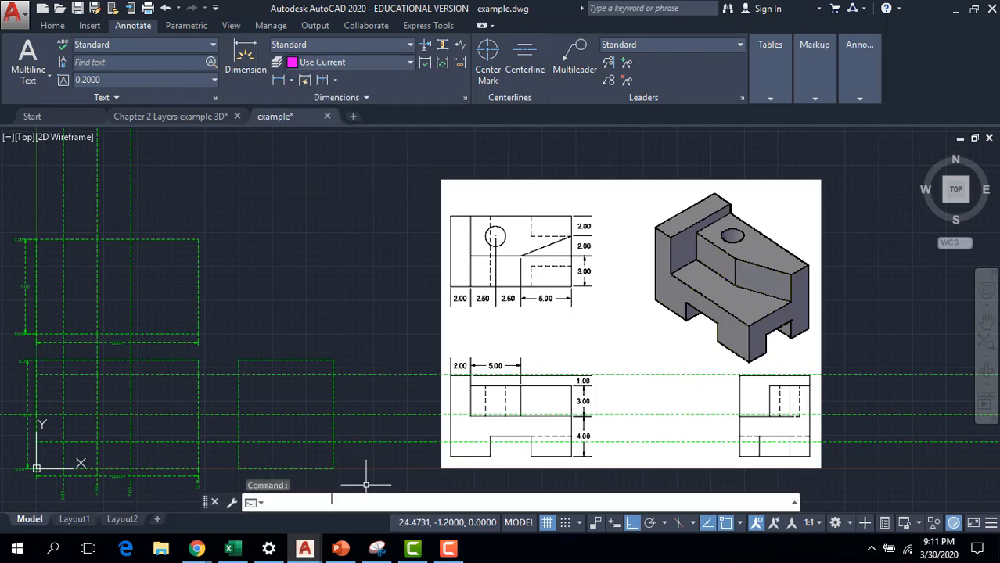
# Draw a vertical construction ray upward from 4,0 for the left side of the front view's notch.
pyautogui.press('Return')
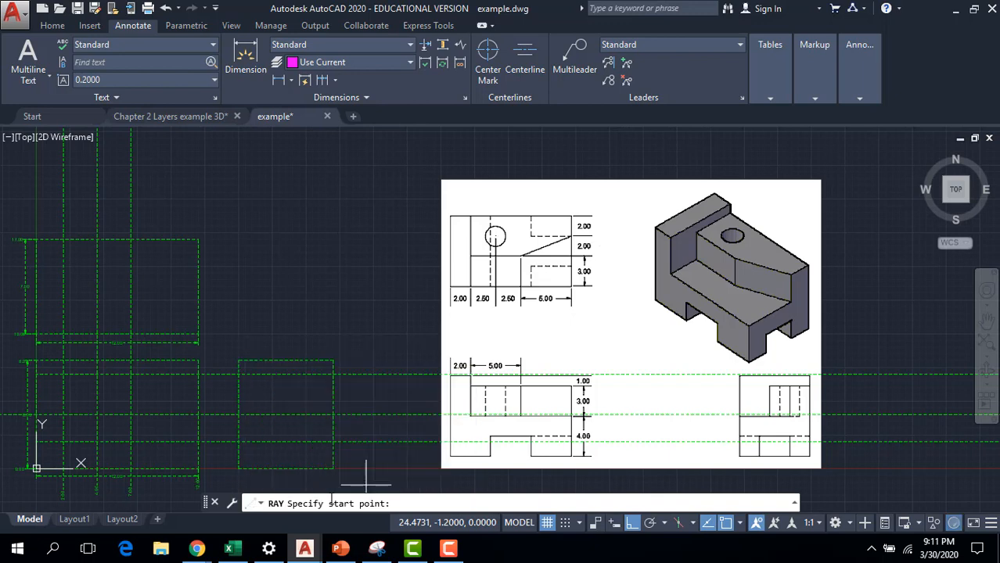
pyautogui.press('Return')
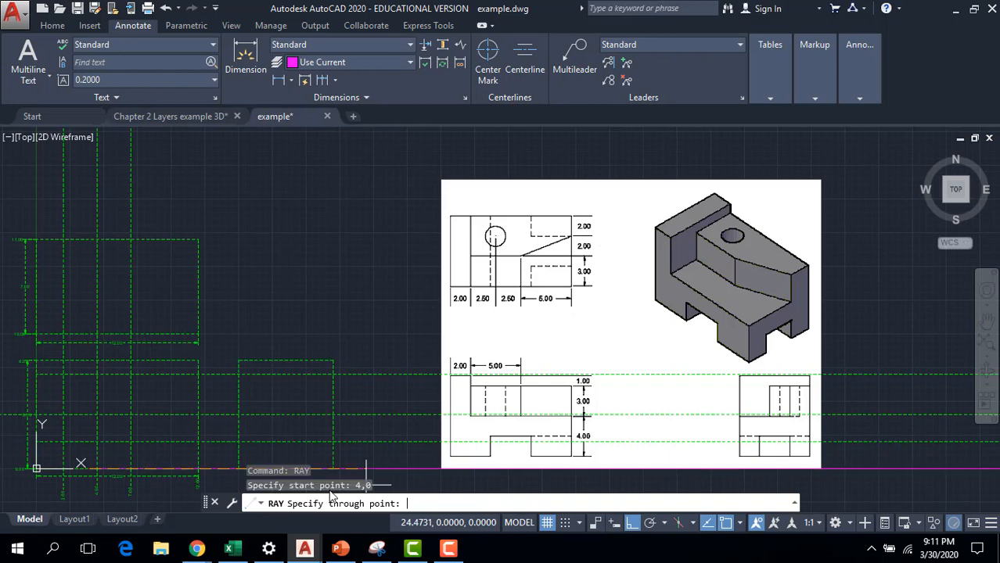
pyautogui.click(84, 213)
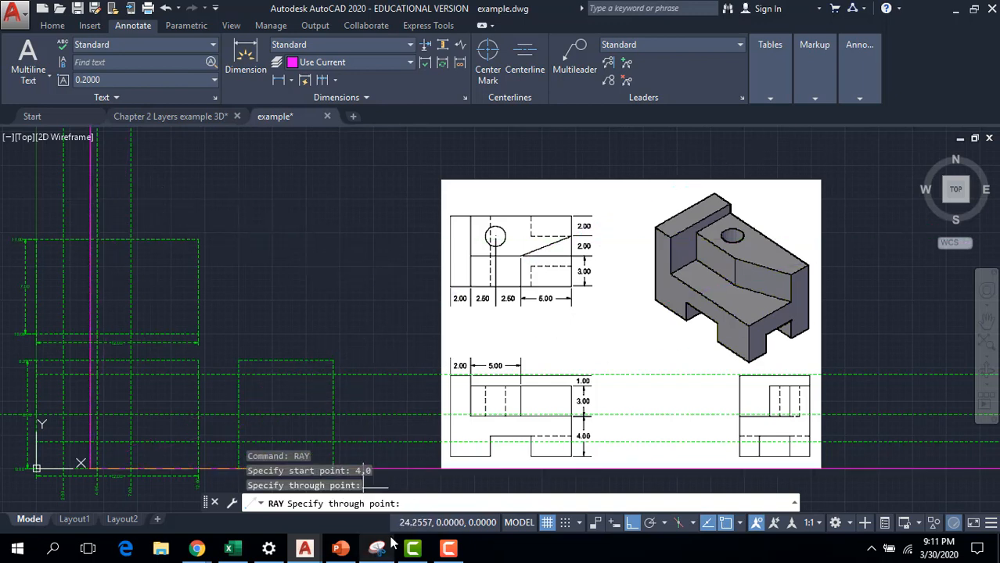
pyautogui.press('Escape')
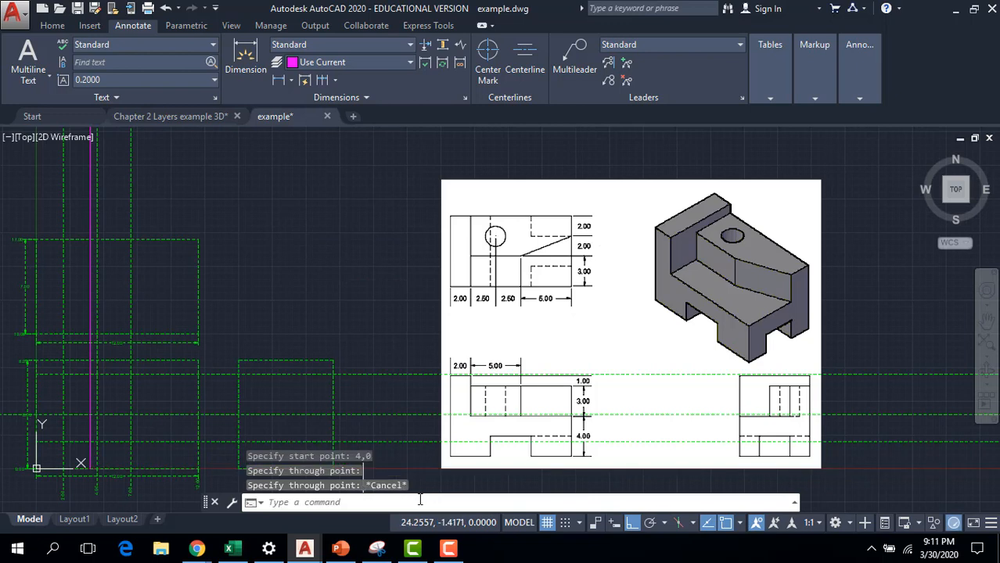
# Draw a vertical construction ray upward from 8,0 for the right side of the front view's notch.
pyautogui.press('Return')
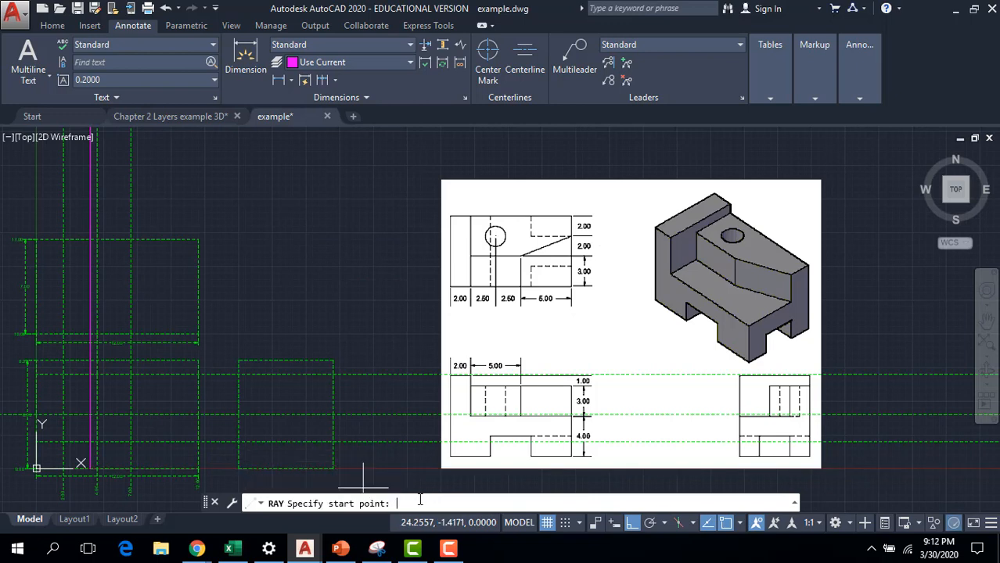
pyautogui.write('8,0')
pyautogui.press('Return')
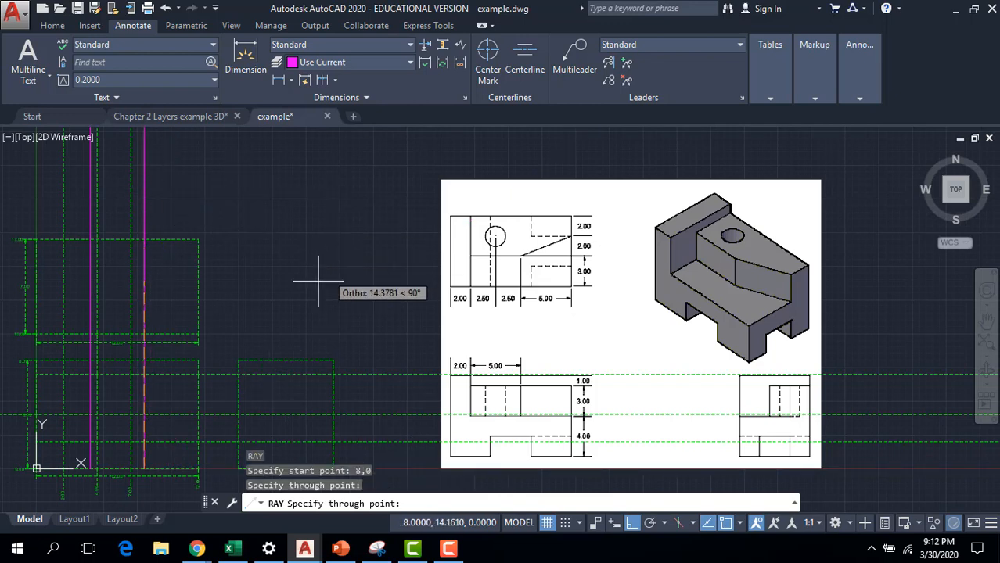
pyautogui.press('Escape')
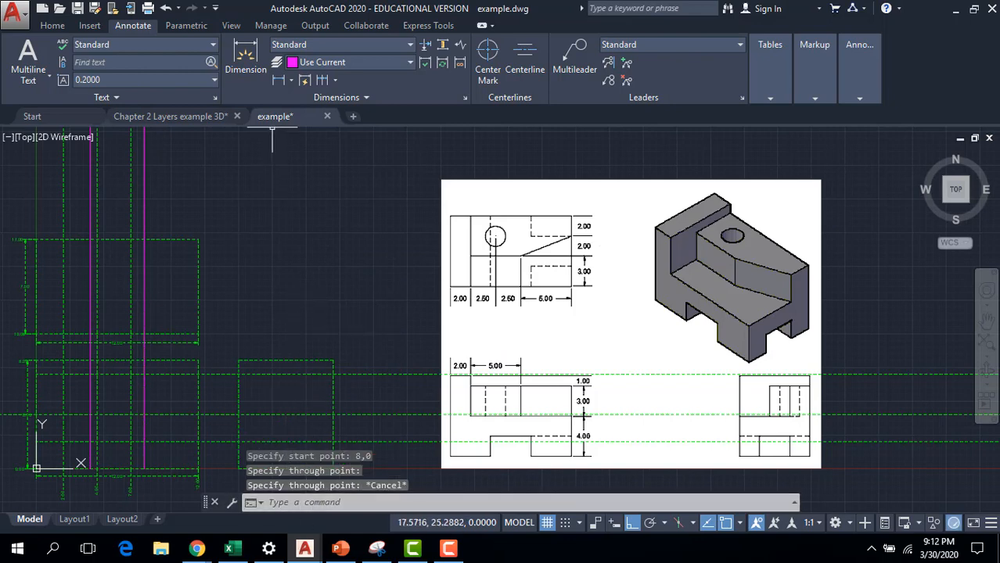
# Check the side view's bottom dimensions in the Chapter 2 Layers example 3D drawing, and draw a vertical ray from 17,0 in the example drawing.
pyautogui.click(194, 117)
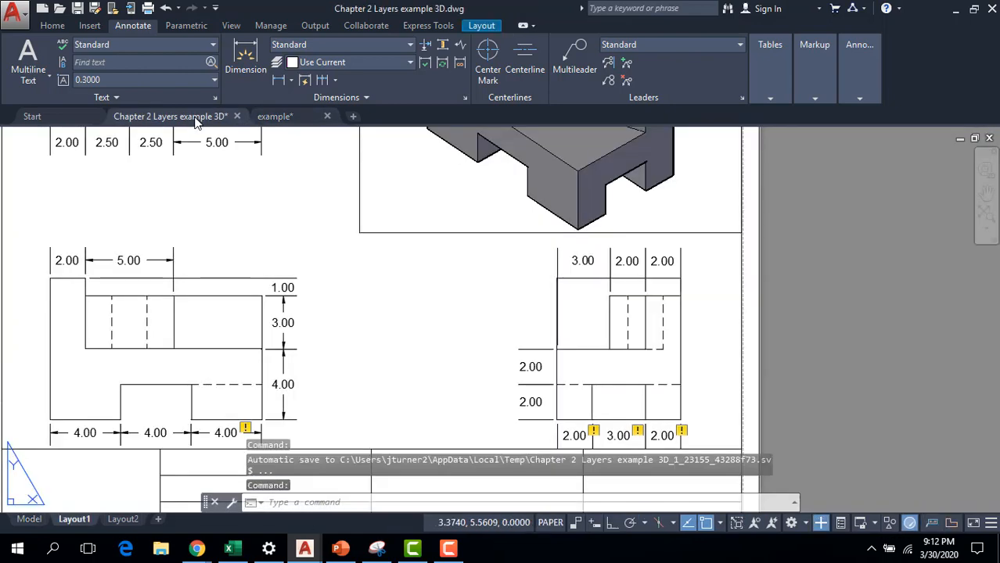
pyautogui.click(285, 116)
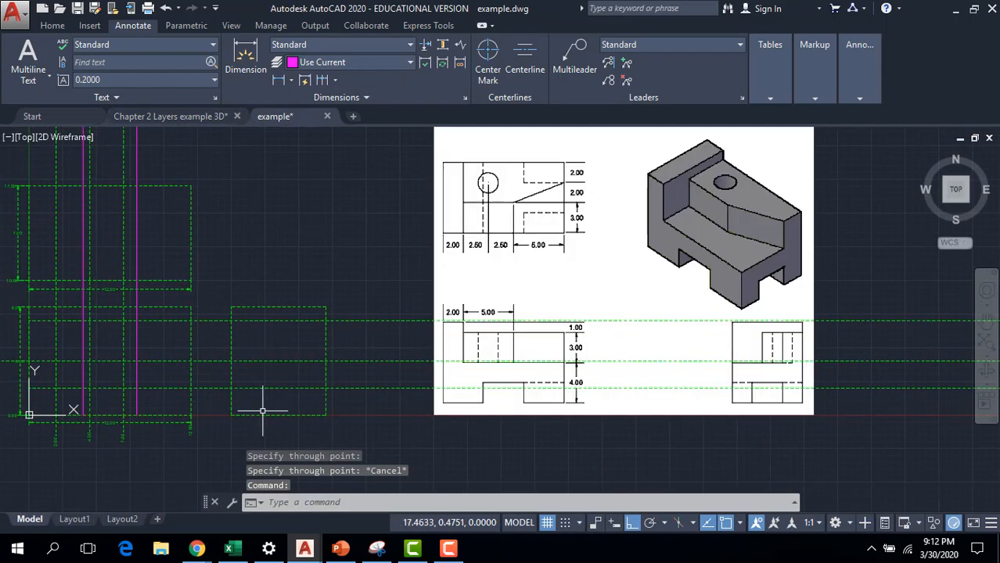
pyautogui.click(305, 503)
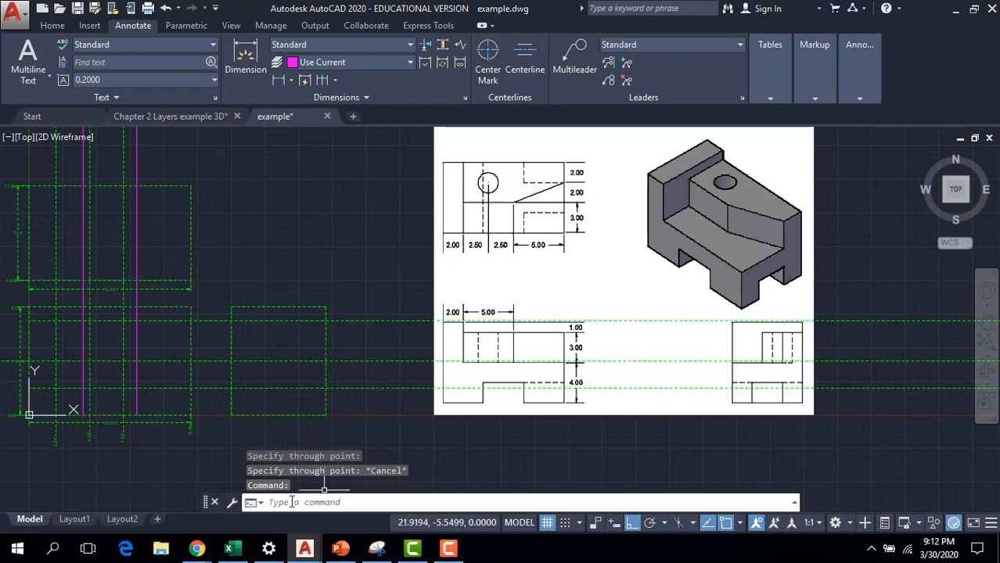
pyautogui.write('ray')
pyautogui.press('Return')
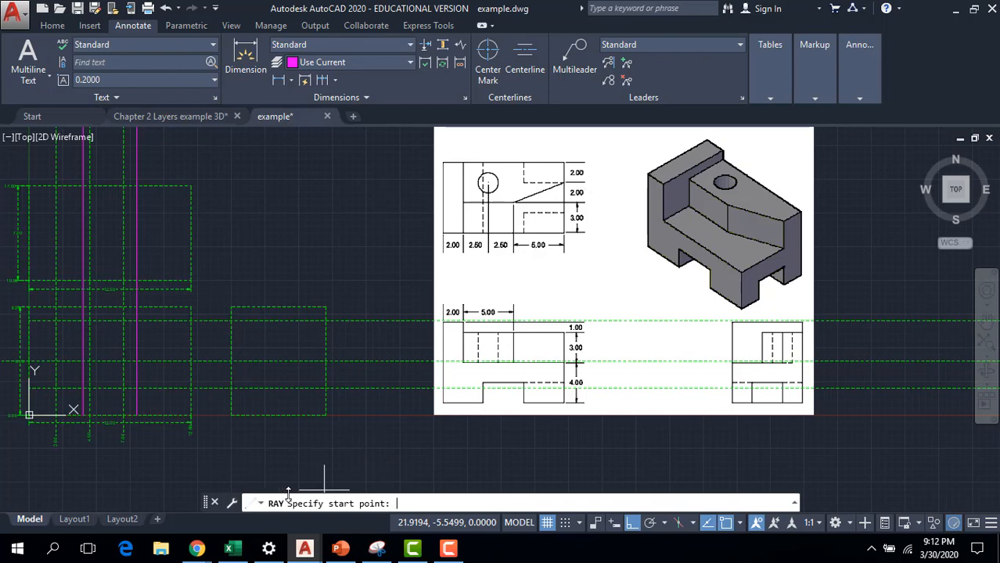
pyautogui.scroll(3, 261, 420)
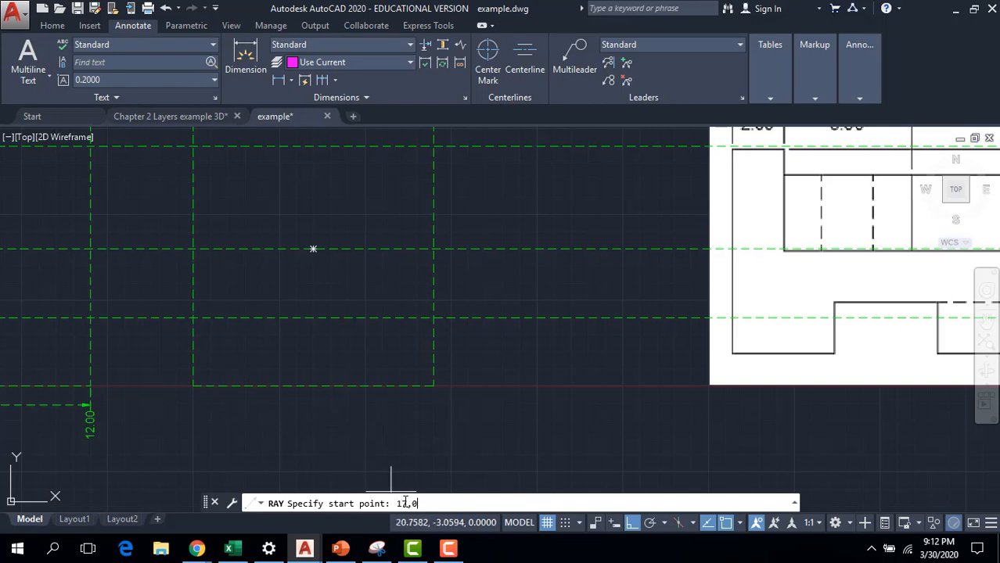
pyautogui.press('Return')
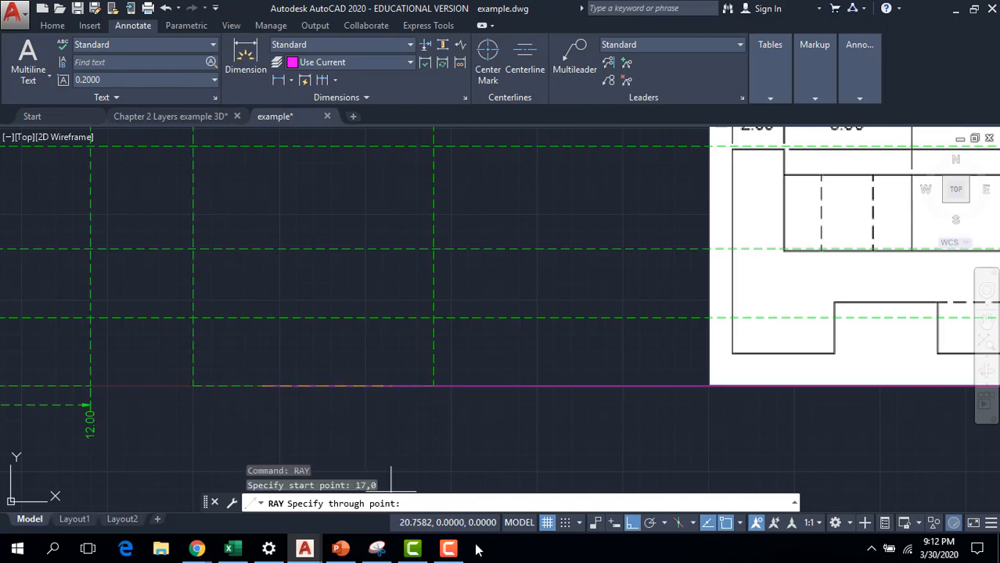
pyautogui.click(239, 227)
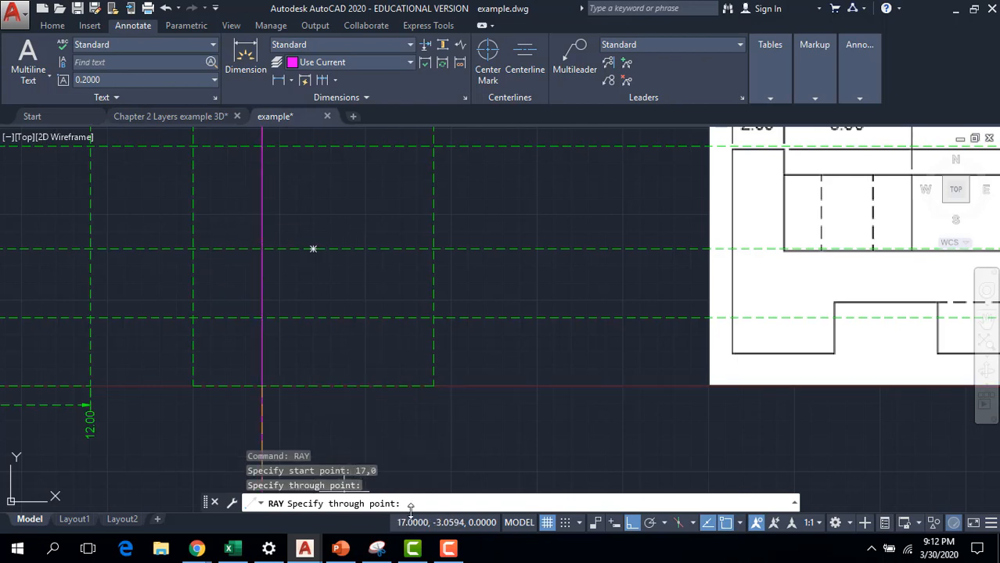
pyautogui.press('Escape')
pyautogui.press('Escape')
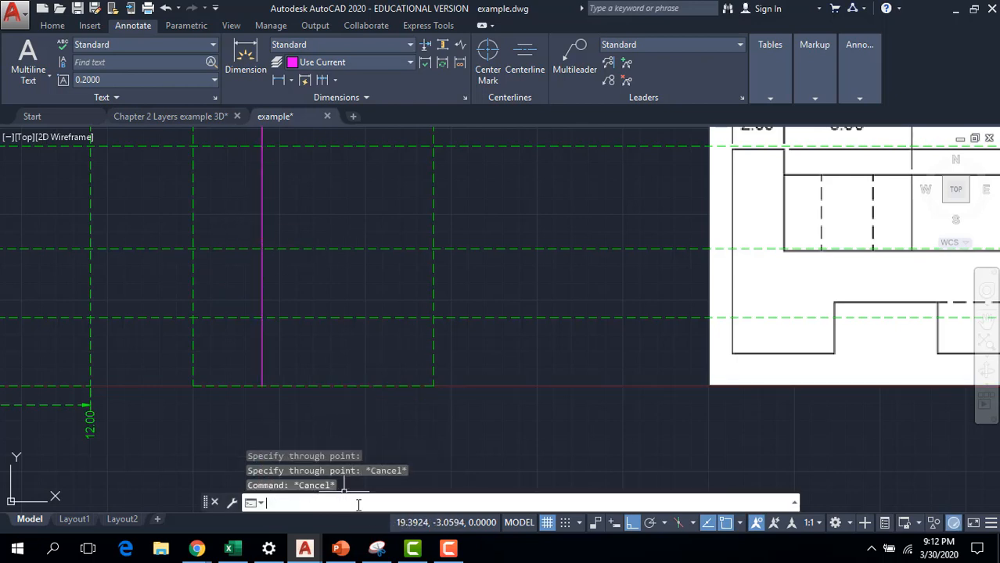
# Draw a second vertical ray through the side view box, starting at 20,0.
pyautogui.write('ray')
pyautogui.press('Return')
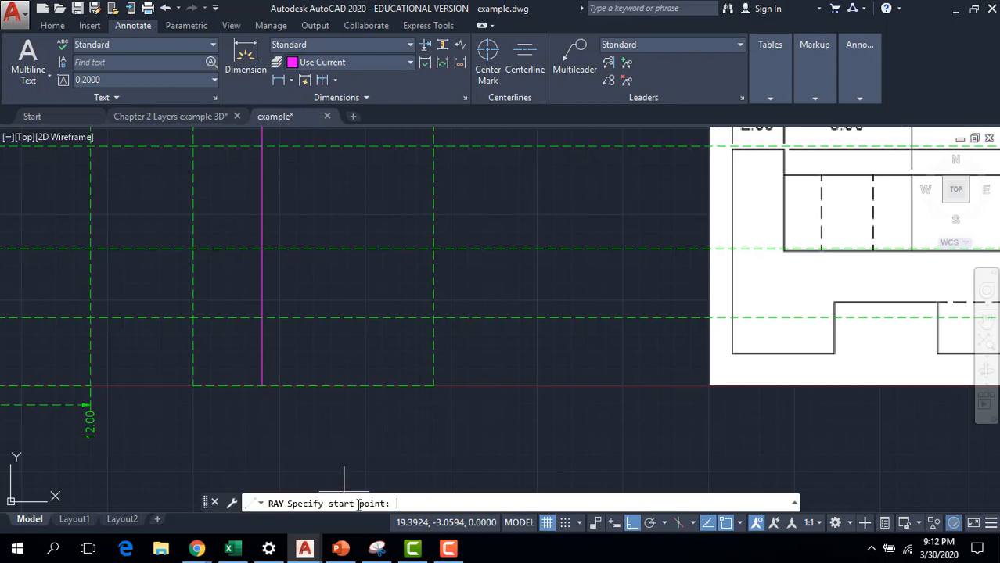
pyautogui.write('20,0')
pyautogui.press('Return')
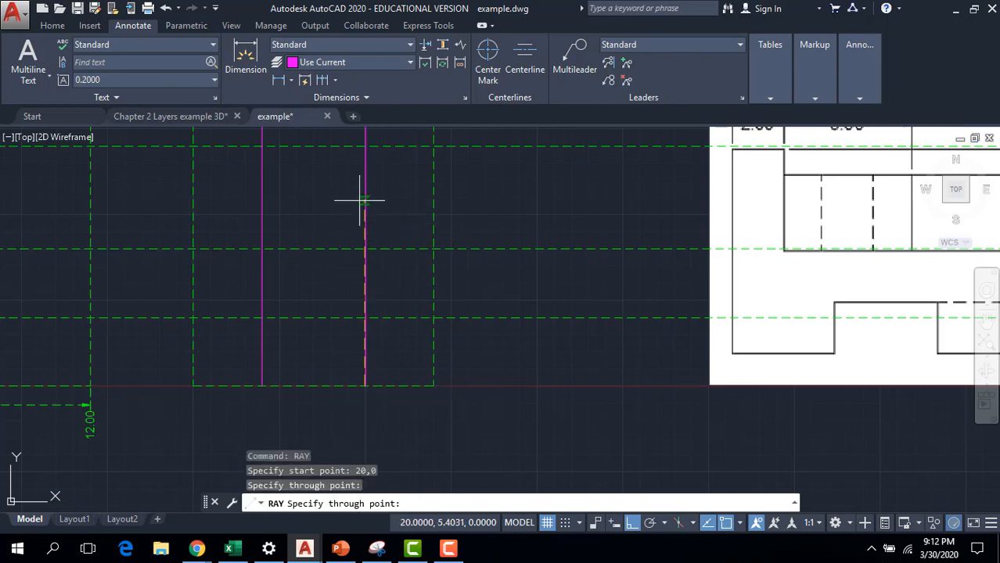
pyautogui.press('Escape')
pyautogui.scroll(-5, 461, 375)
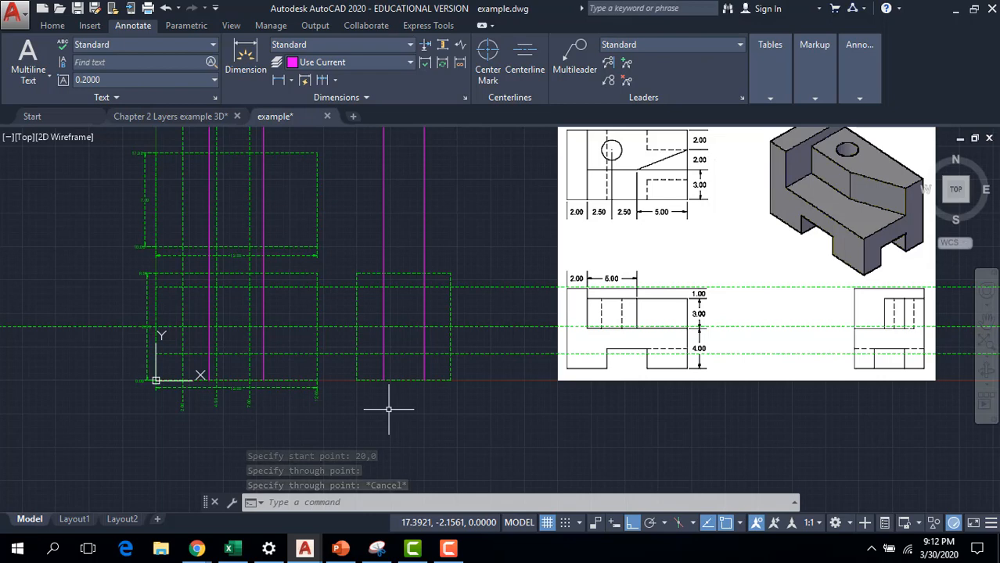
pyautogui.moveTo(474, 183)
pyautogui.mouseDown(button='middle')
pyautogui.moveTo(486, 192)
pyautogui.moveTo(458, 251)
pyautogui.mouseUp(button='middle')
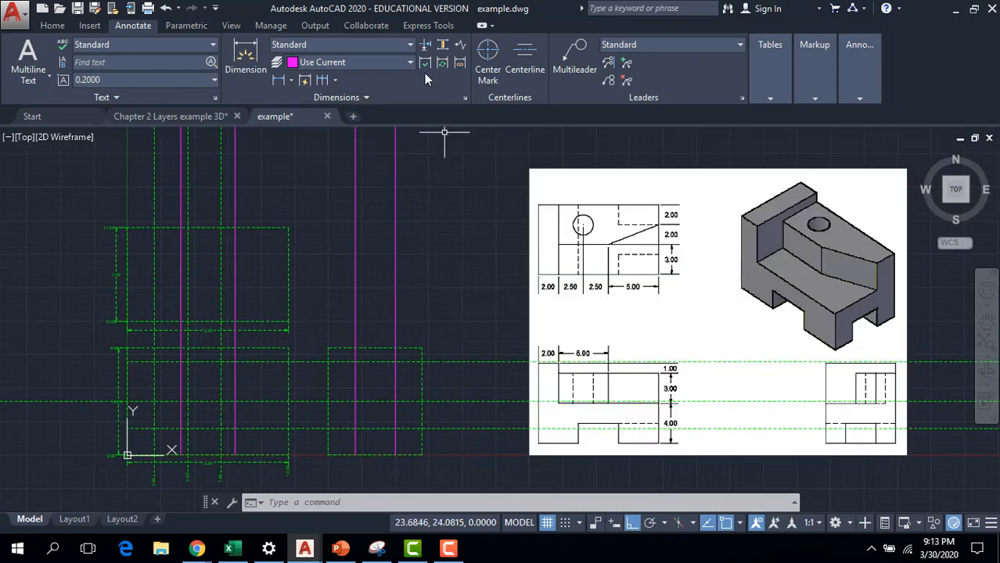
# Set the dimension layer override to layer 0.
pyautogui.click(407, 64)
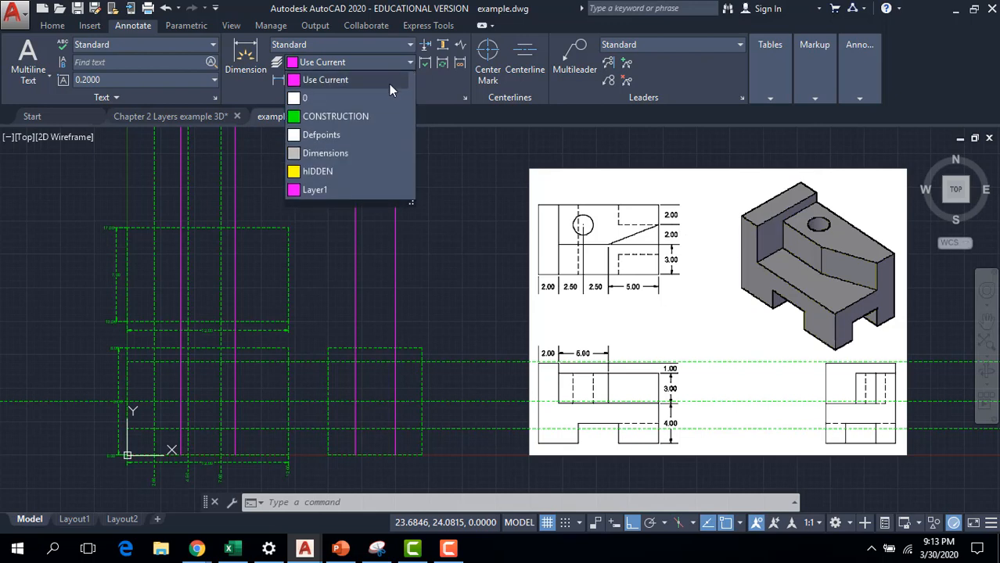
pyautogui.click(384, 94)
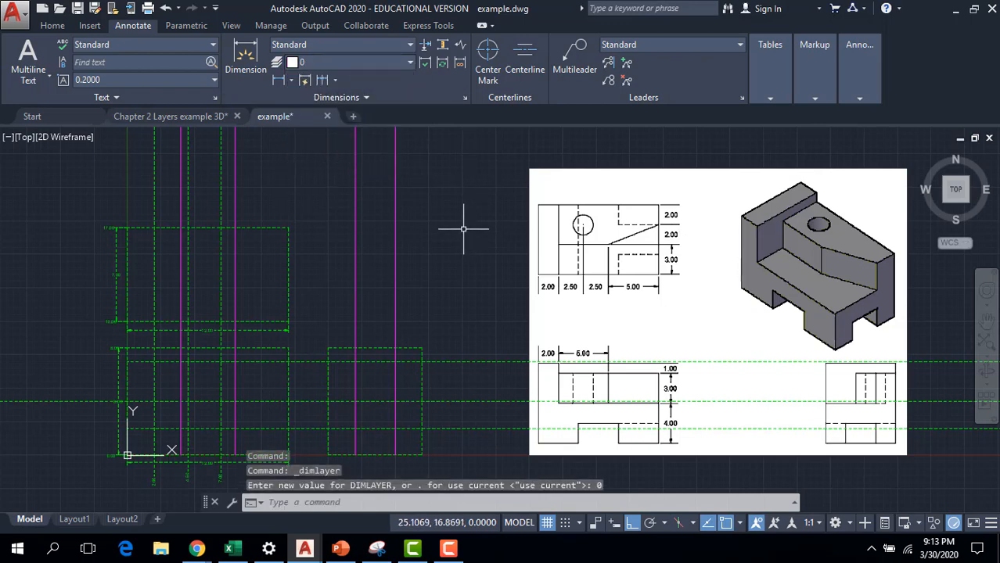
pyautogui.click(352, 503)
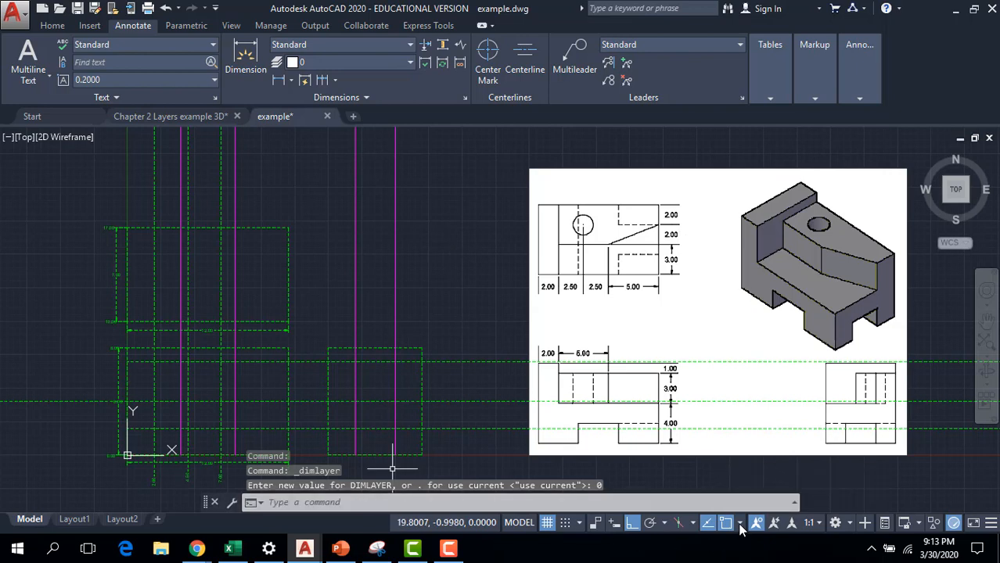
pyautogui.click(66, 462)
pyautogui.press('Escape')
pyautogui.press('Escape')
pyautogui.press('Escape')
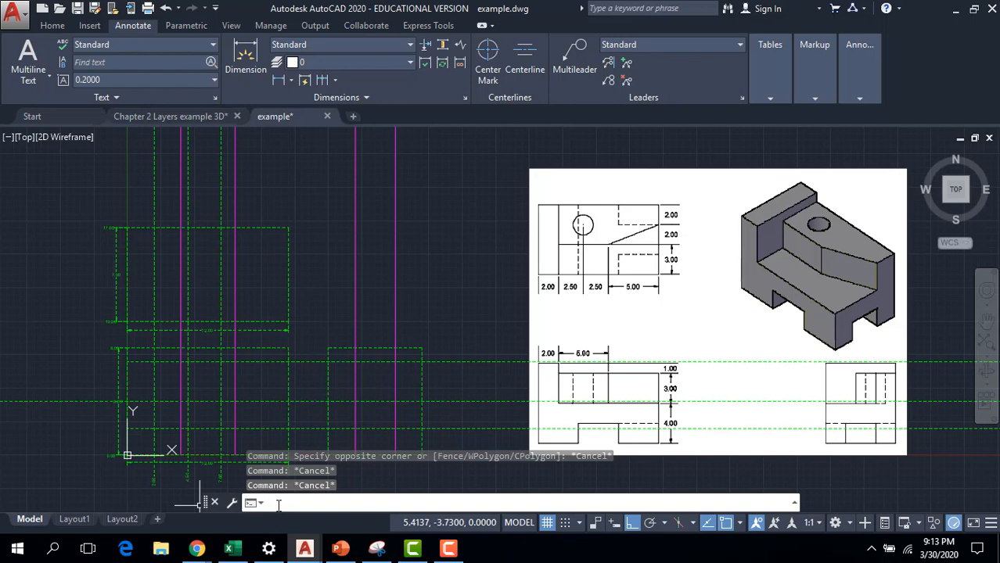
# Start the front view's outline as a polyline from 0,0 through 0,8, 2,8 and 2,4 to 12,4.
pyautogui.write('pl')
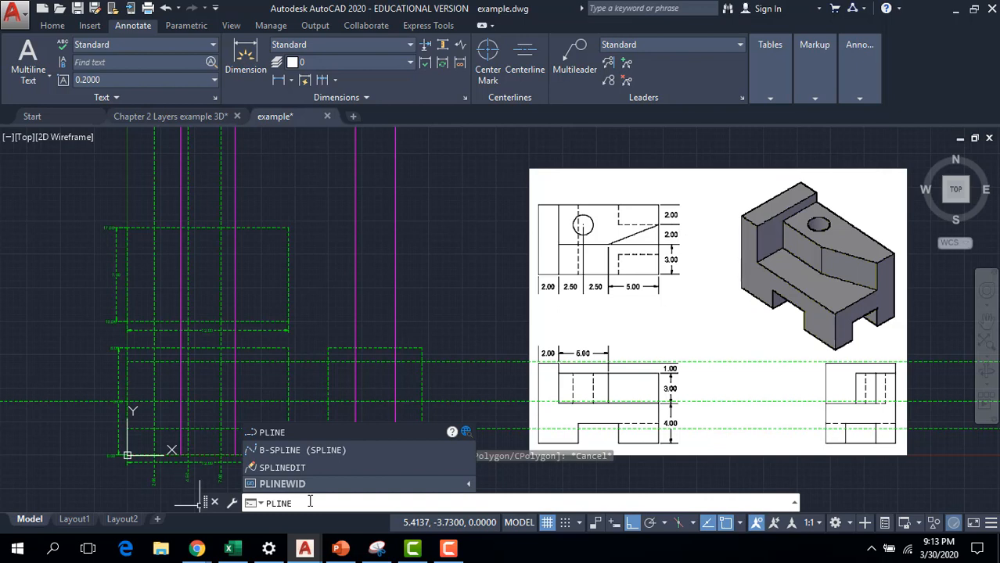
pyautogui.press('Return')
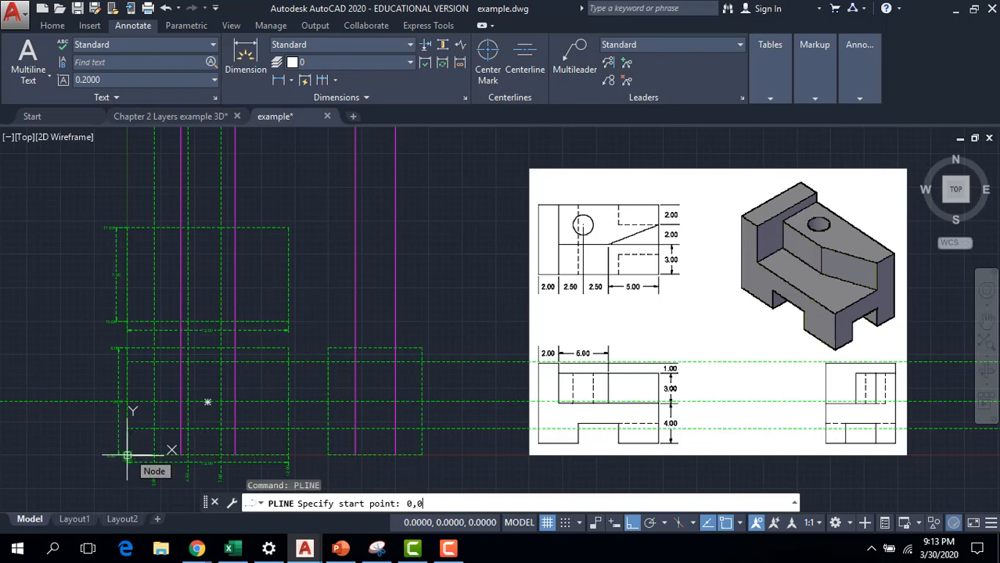
pyautogui.write('0,0')
pyautogui.press('Return')
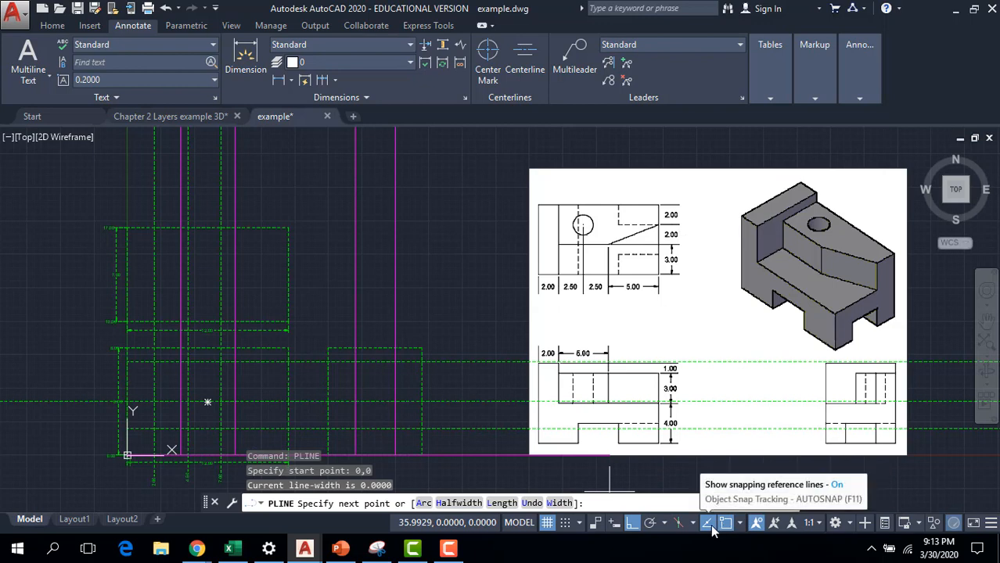
pyautogui.click(127, 348)
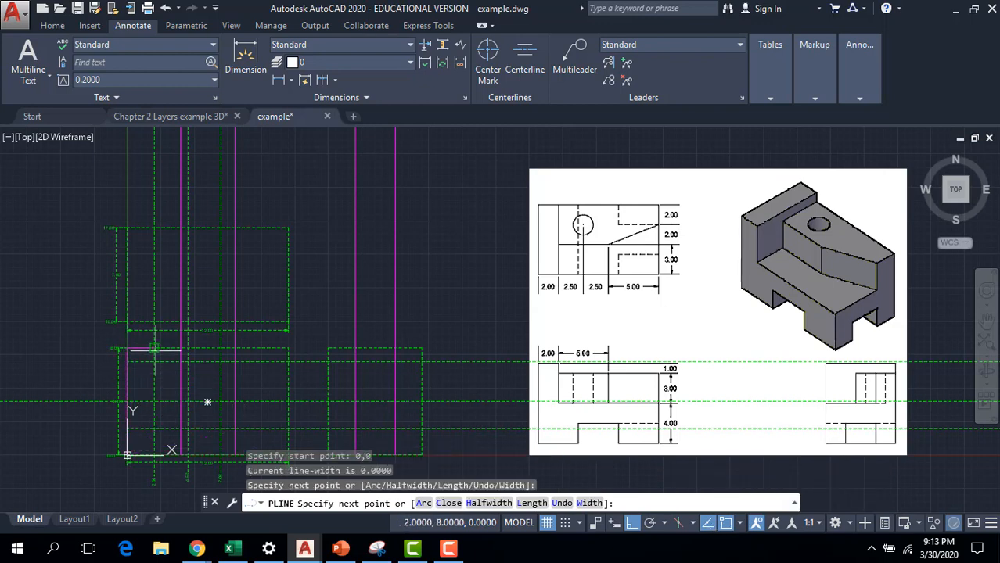
pyautogui.click(154, 348)
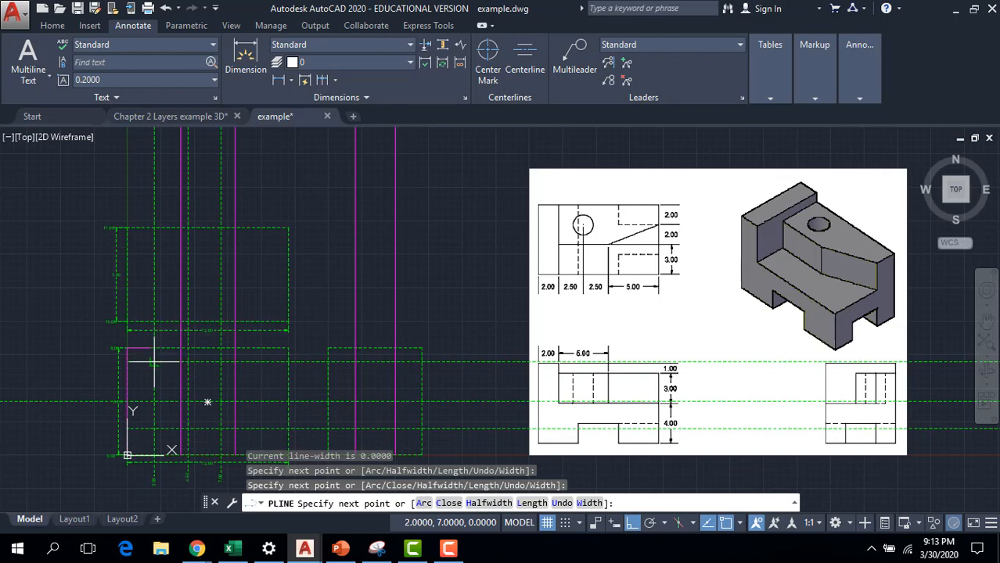
pyautogui.click(155, 403)
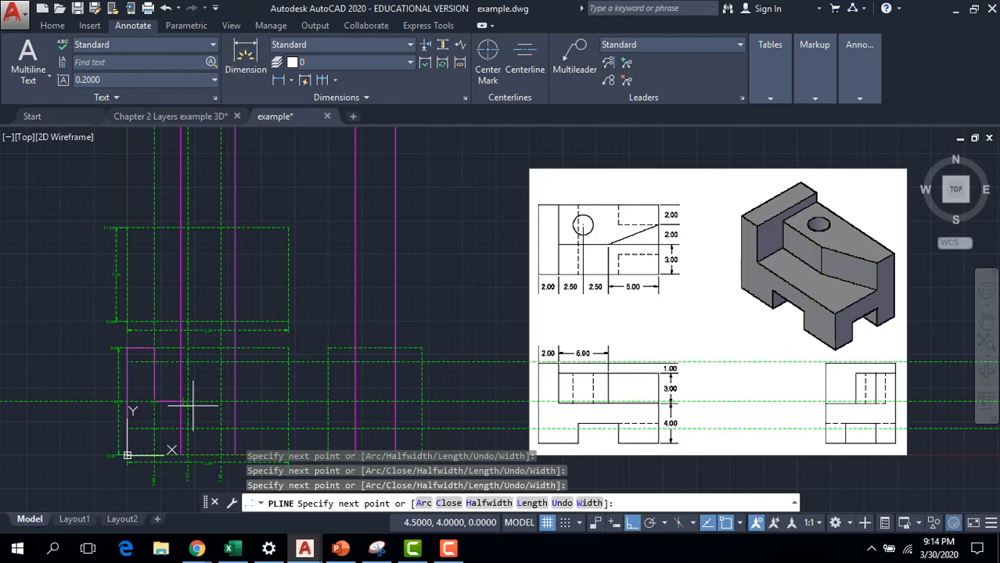
pyautogui.click(287, 403)
pyautogui.moveTo(286, 425); pyautogui.dragTo(279, 369, button='middle')
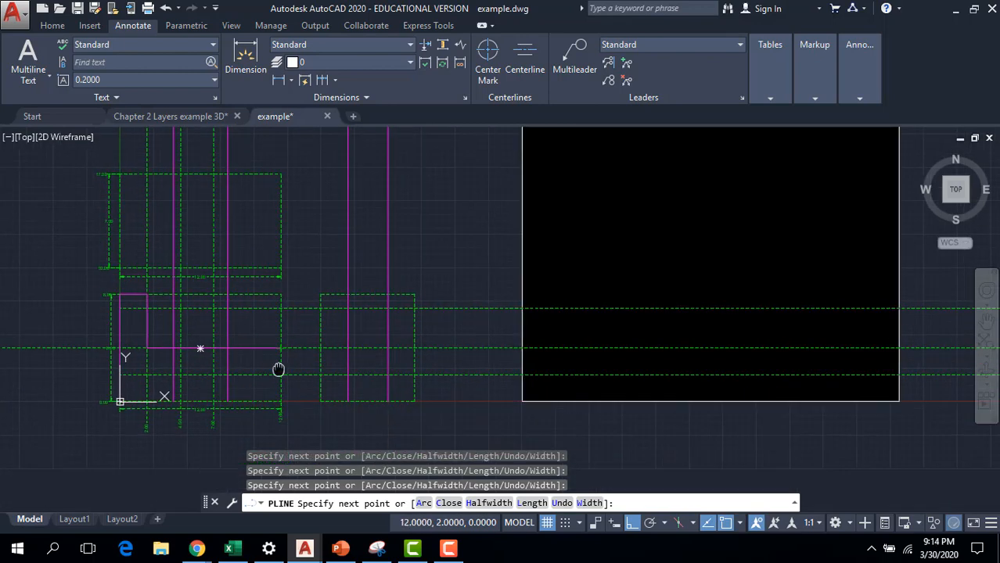
# Continue the outline down to 12,0, along to 8,0, around the 2-unit-high notch to 4,0, and back to the origin.
pyautogui.click(279, 399)
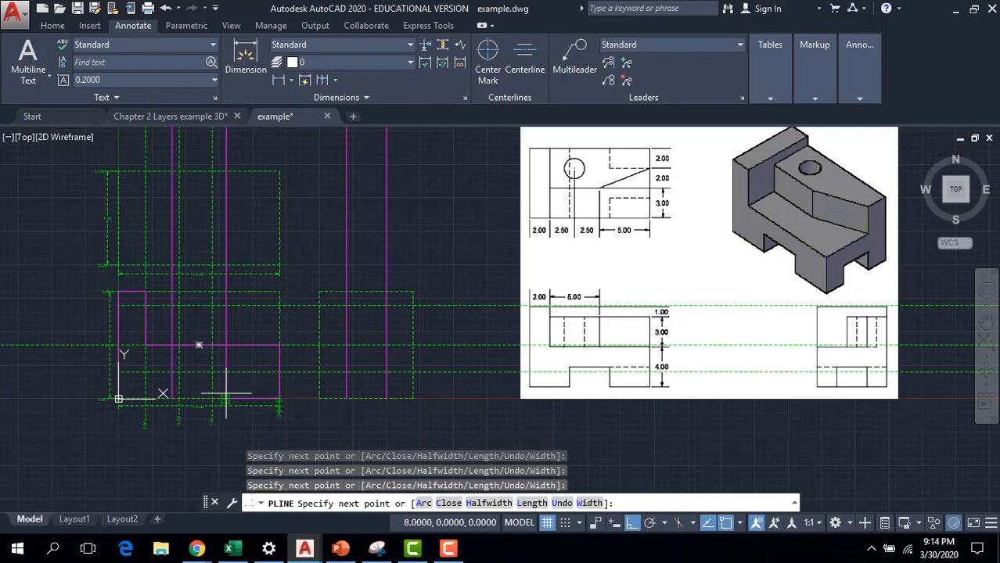
pyautogui.click(226, 399)
pyautogui.click(226, 345)
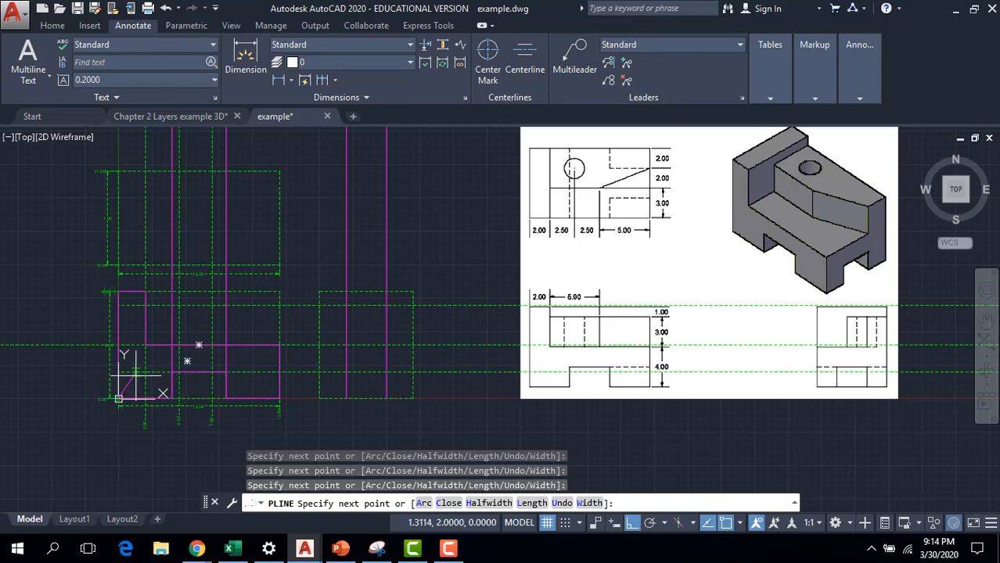
pyautogui.press('Escape')
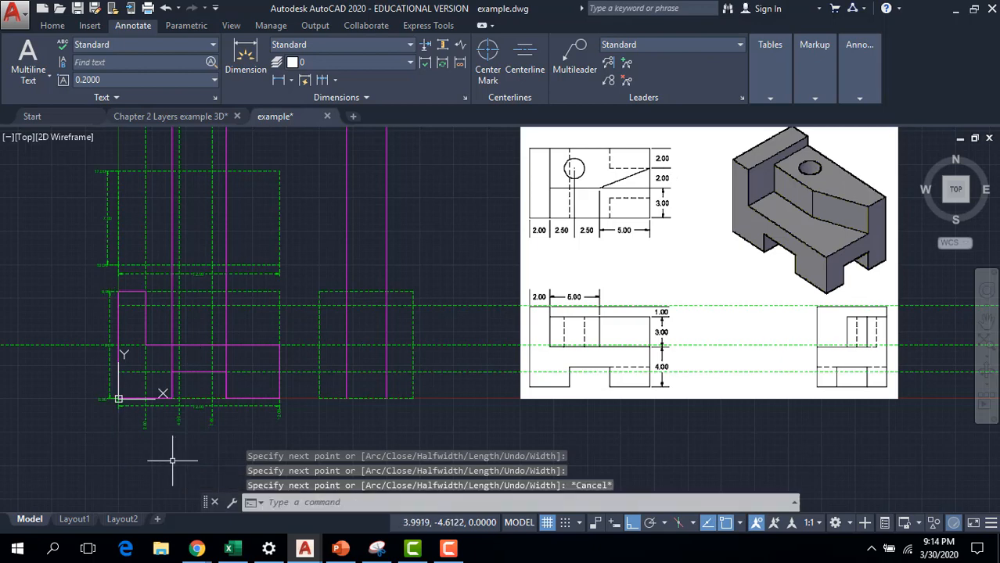
pyautogui.scroll(2, 376, 408)
pyautogui.scroll(-2, 375, 407)
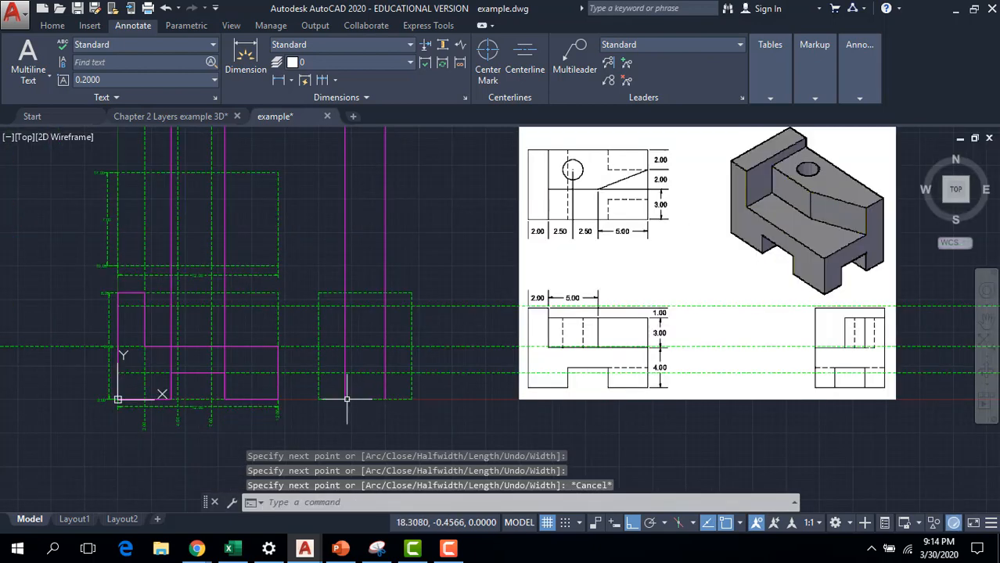
pyautogui.click(277, 361)
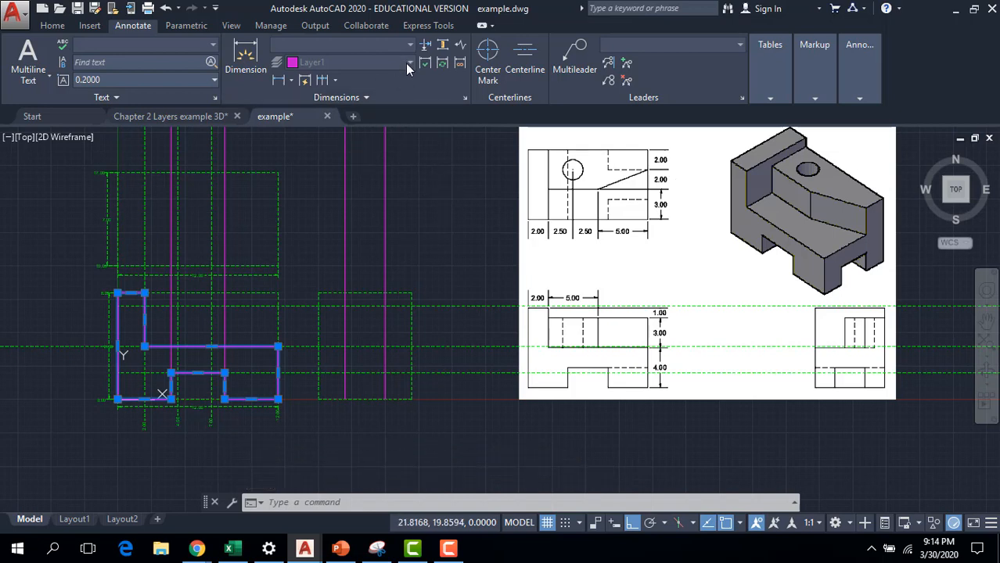
pyautogui.press('Escape')
pyautogui.press('Escape')
pyautogui.press('Escape')
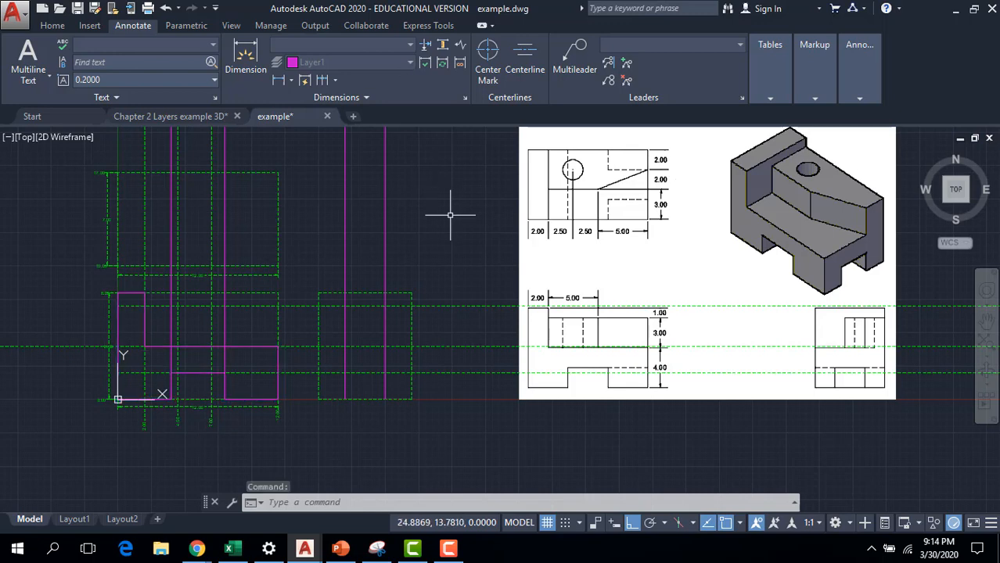
# Move the front view's outline polyline to layer 0 and clear the selection.
pyautogui.click(279, 385)
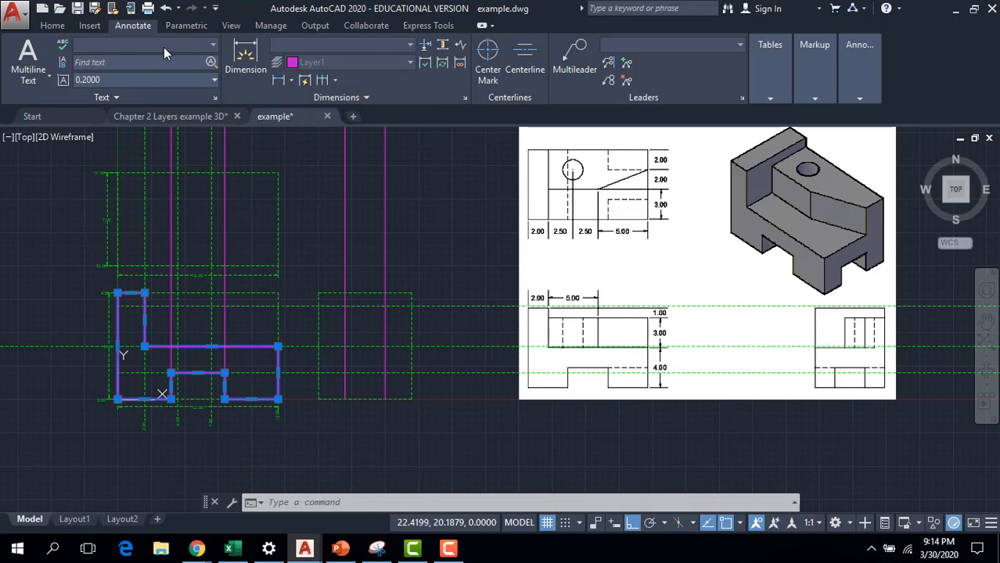
pyautogui.click(53, 26)
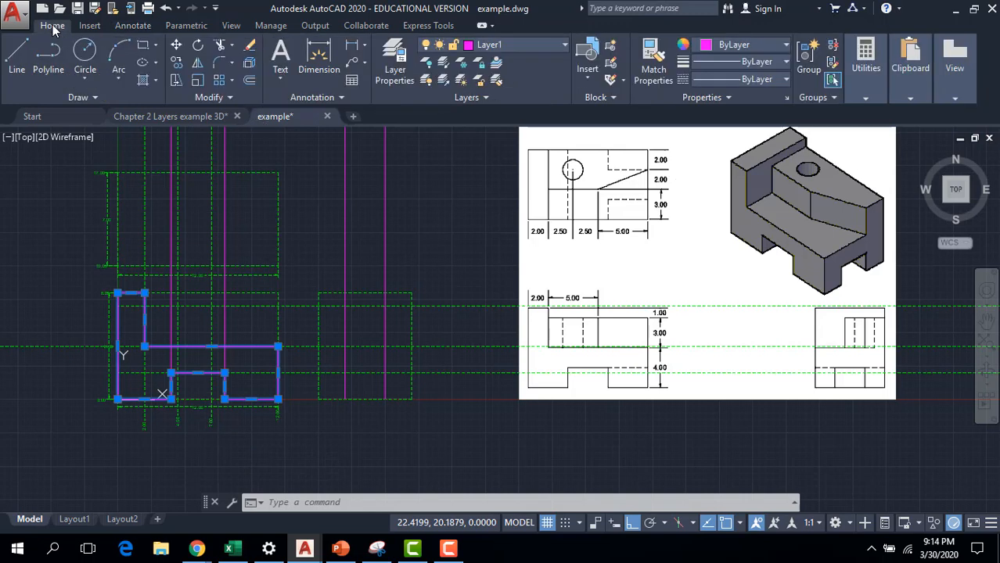
pyautogui.click(560, 48)
pyautogui.click(497, 63)
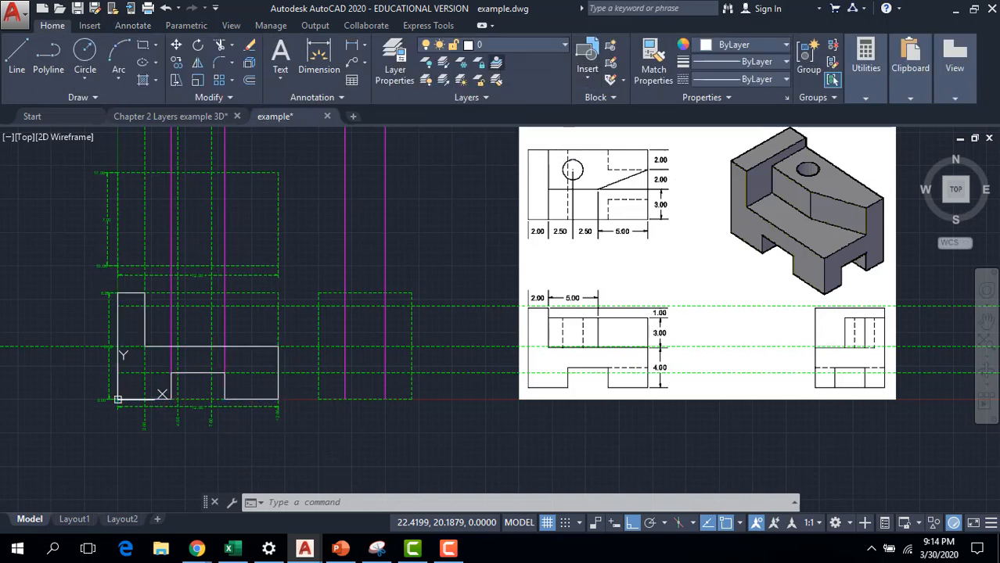
pyautogui.click(480, 262)
pyautogui.press('Escape')
pyautogui.press('Escape')
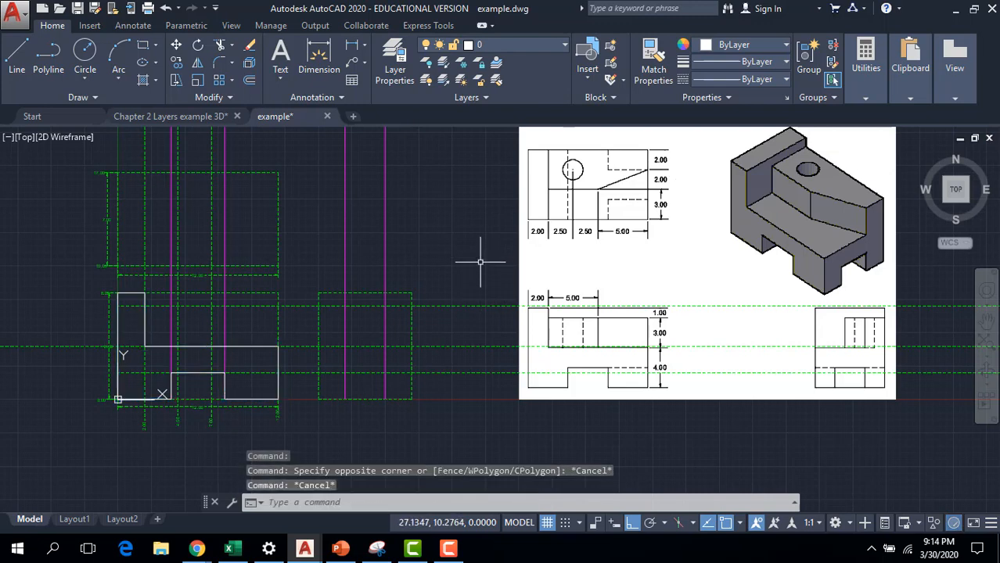
# Turn off the CONSTRUCTION layer and try to turn off the current layer, Layer1.
pyautogui.click(563, 44)
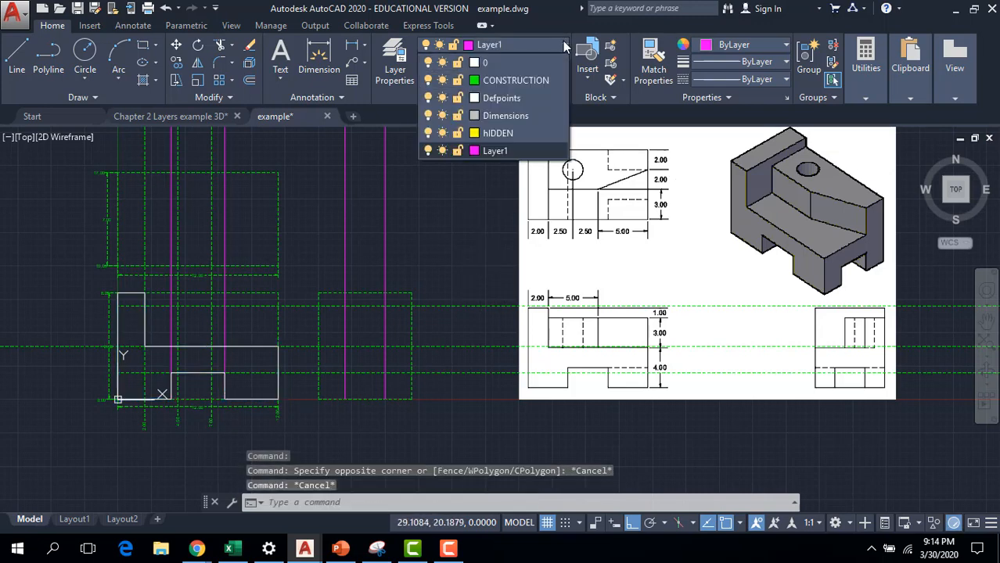
pyautogui.click(429, 80)
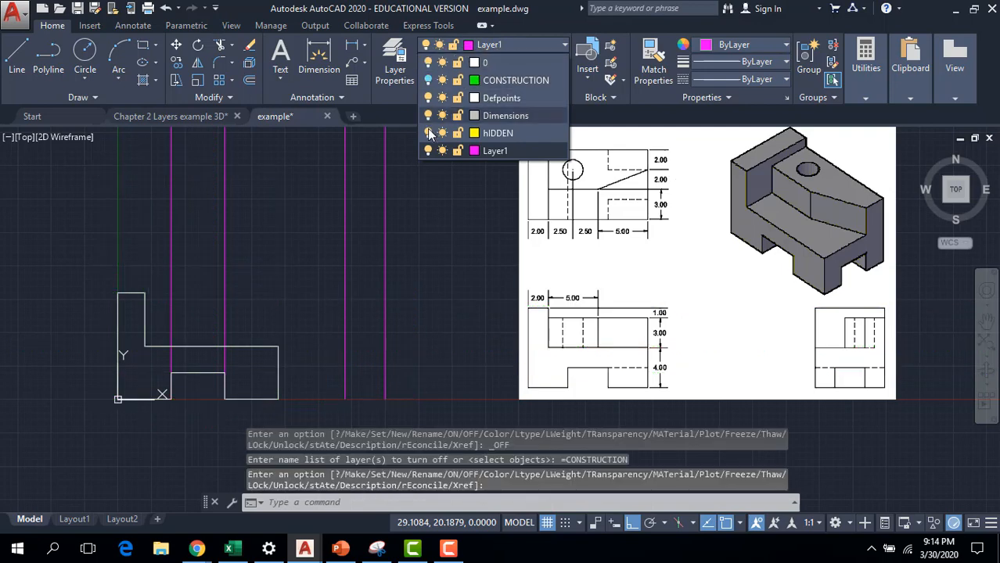
pyautogui.click(428, 151)
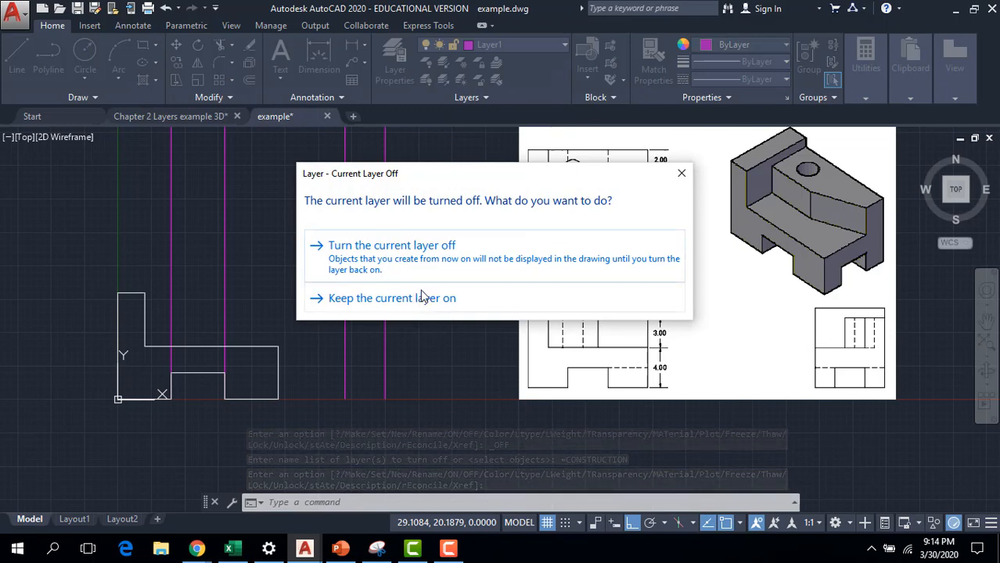
pyautogui.click(681, 173)
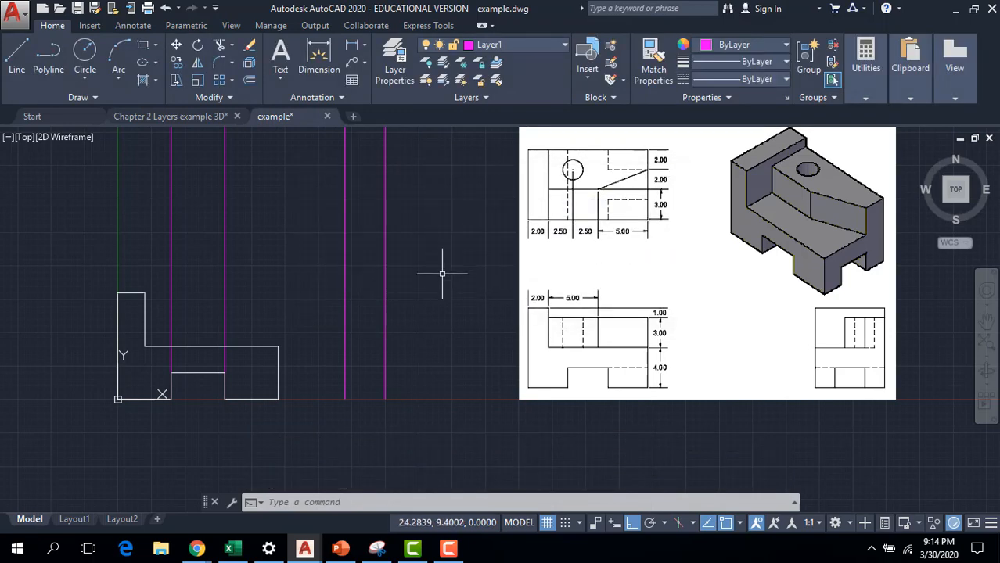
# Make layer 0 the current layer and turn off Layer1.
pyautogui.click(505, 44)
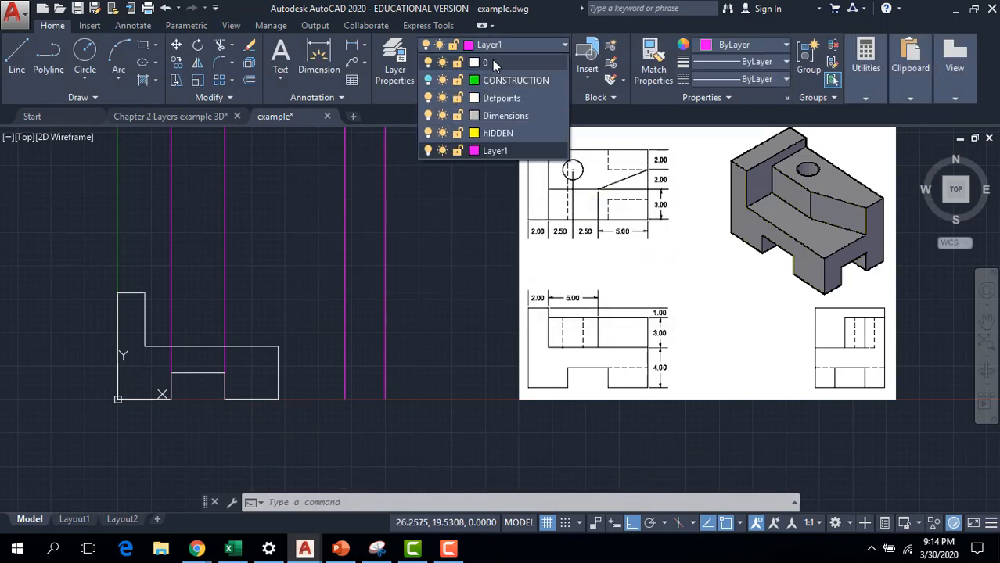
pyautogui.click(492, 60)
pyautogui.click(480, 210)
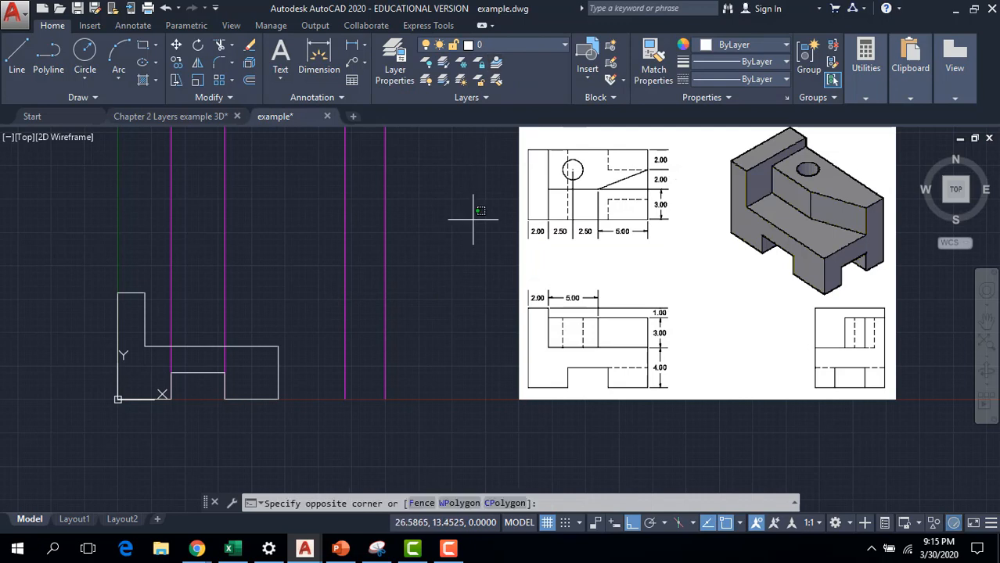
pyautogui.press('Escape')
pyautogui.press('Escape')
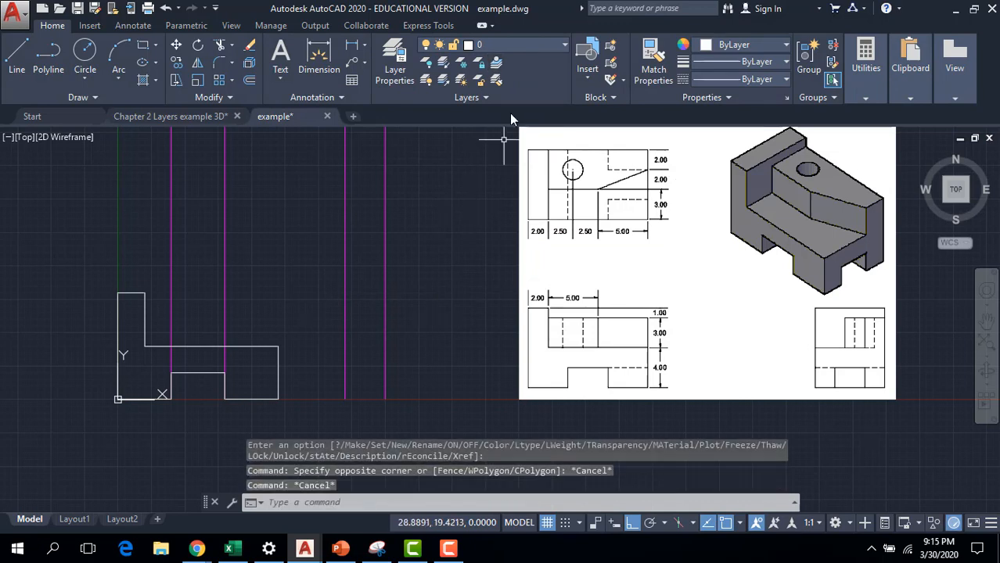
pyautogui.click(563, 44)
pyautogui.click(428, 150)
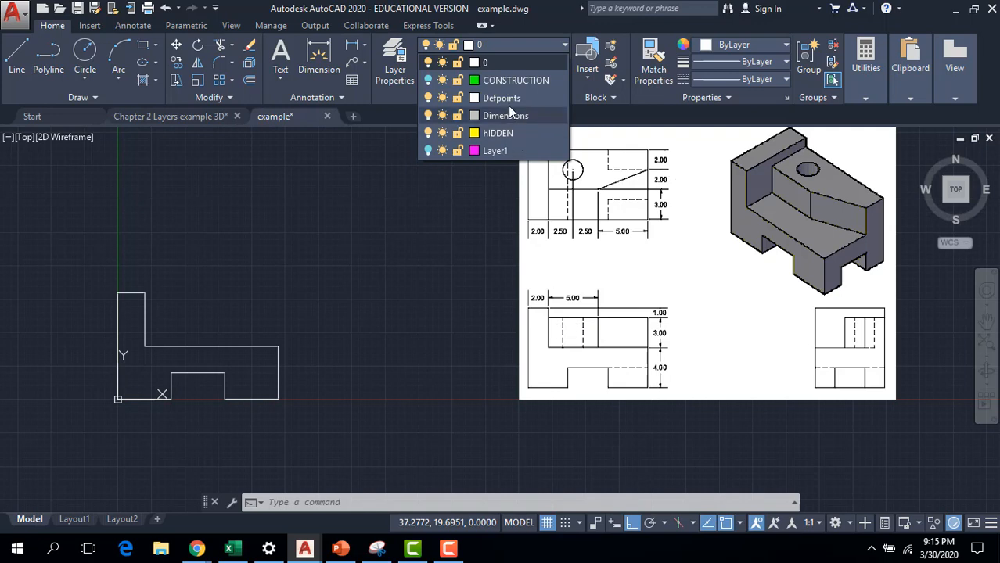
# Turn the CONSTRUCTION layer on, hide it briefly to compare the outline with the reference, and leave it on.
pyautogui.click(429, 81)
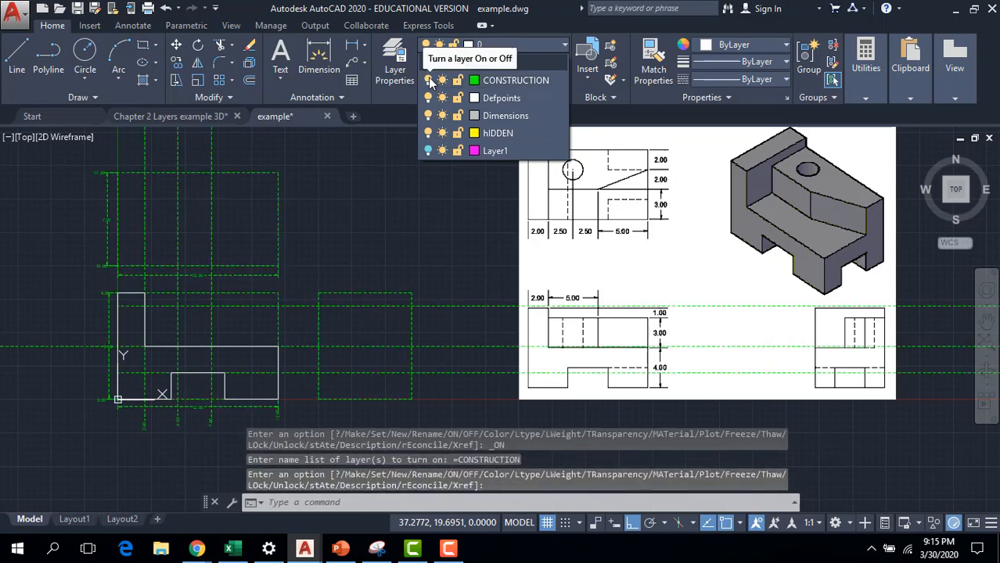
pyautogui.click(429, 81)
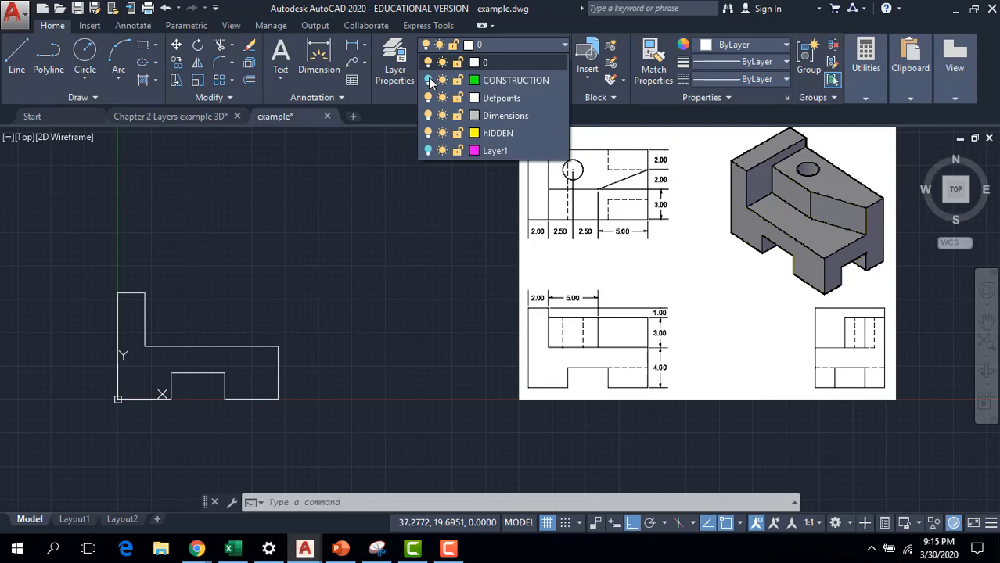
pyautogui.click(429, 81)
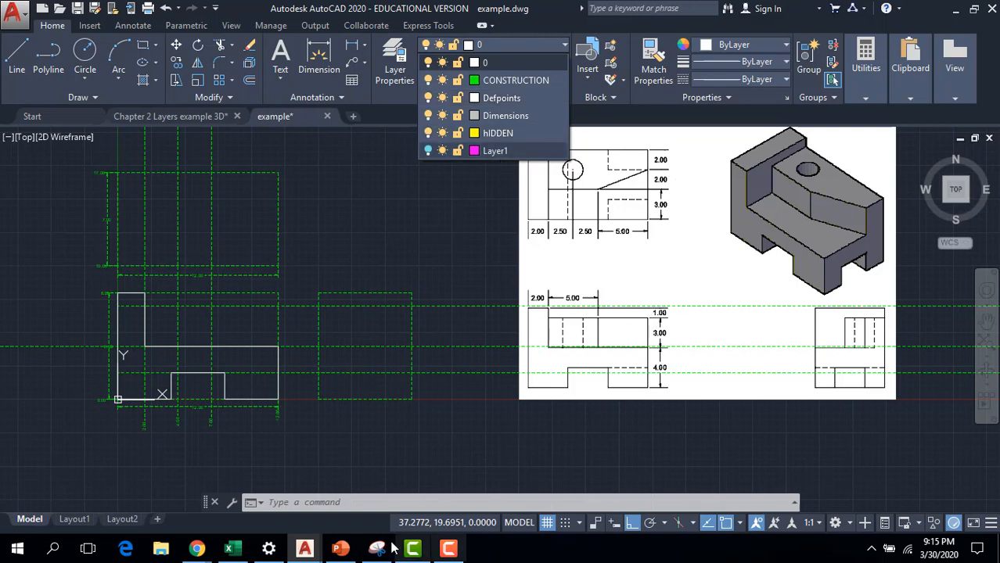
# Draw the front view's raised block edge as a polyline from 2,7 across to 12,7 and down to 12,4.
pyautogui.click(357, 503)
pyautogui.write('pline')
pyautogui.press('Return')
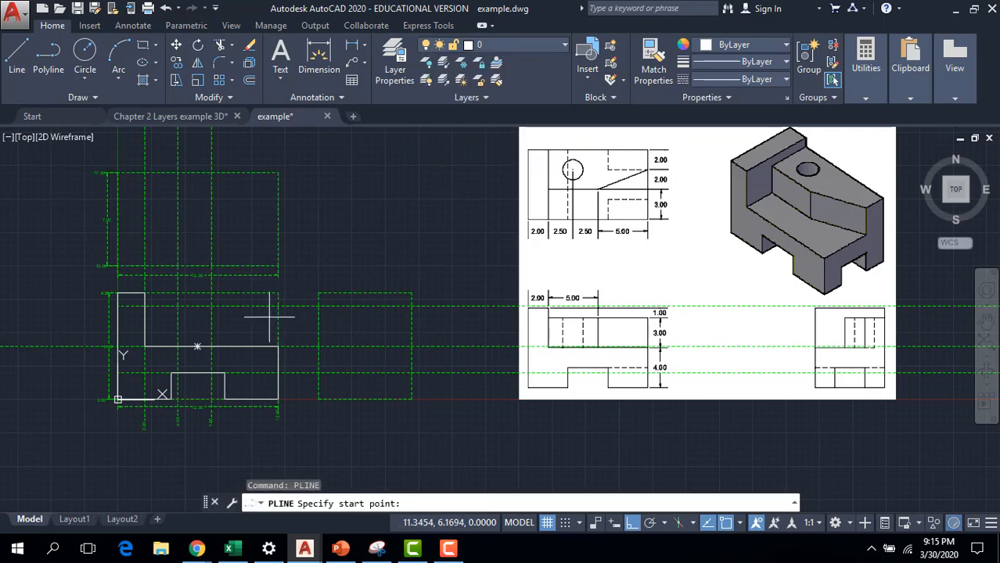
pyautogui.click(145, 306)
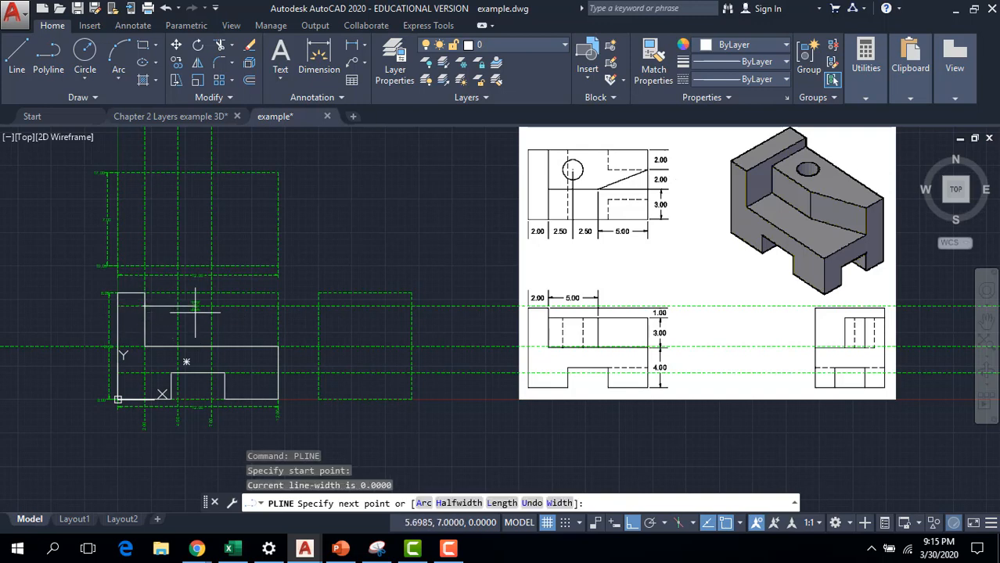
pyautogui.click(279, 305)
pyautogui.click(280, 339)
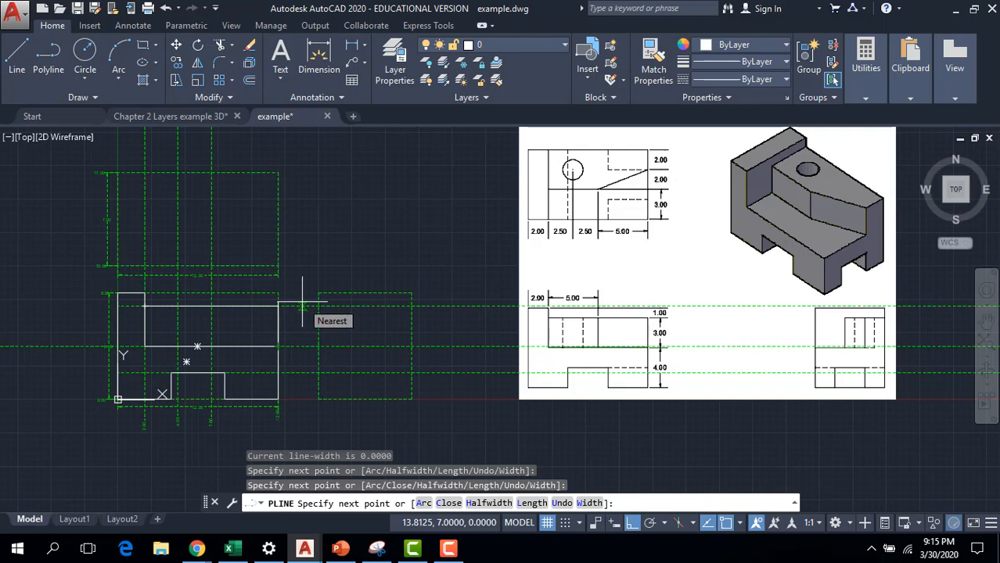
pyautogui.press('Escape')
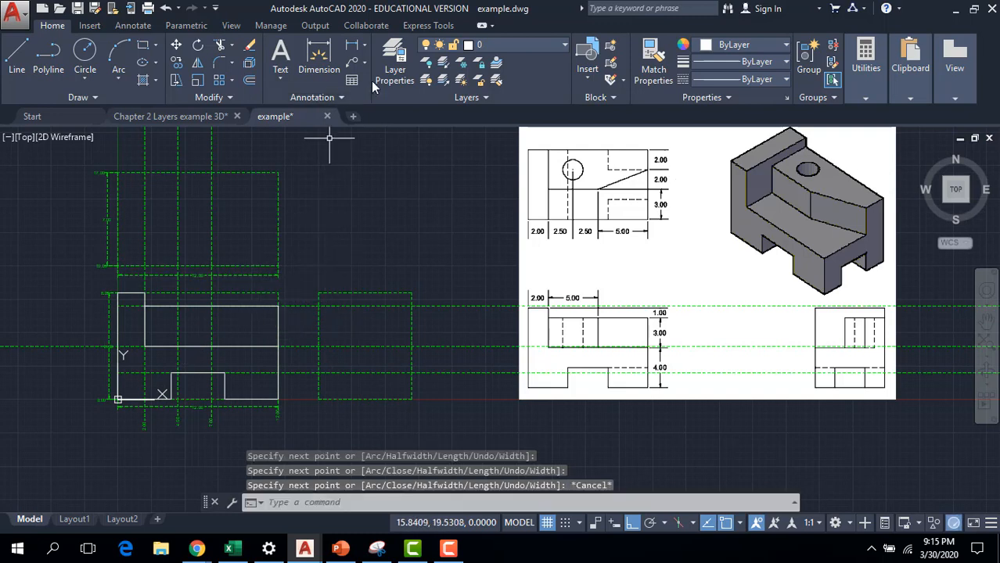
# Hide the CONSTRUCTION layer to check the front view's block edges, and show it again.
pyautogui.click(563, 49)
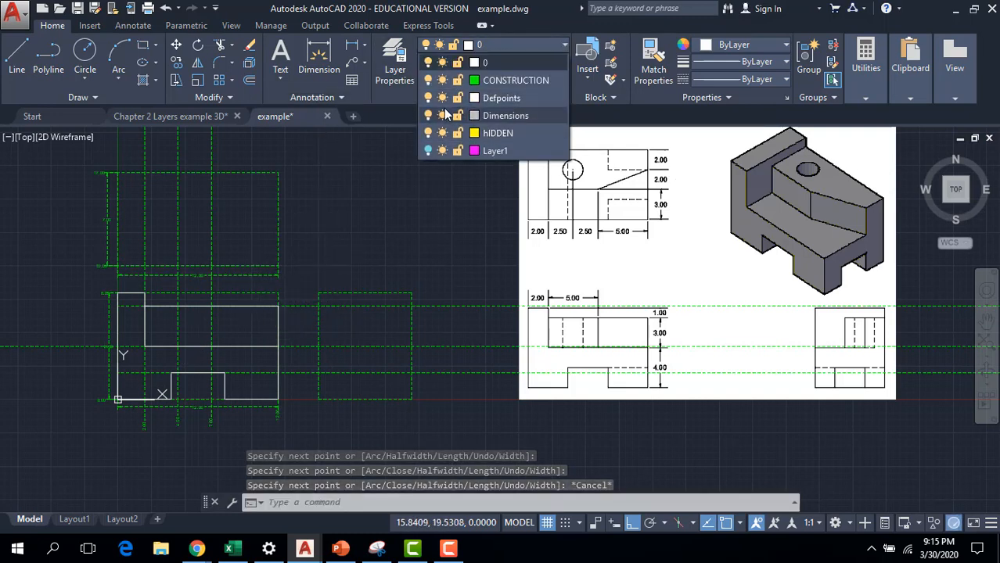
pyautogui.click(429, 81)
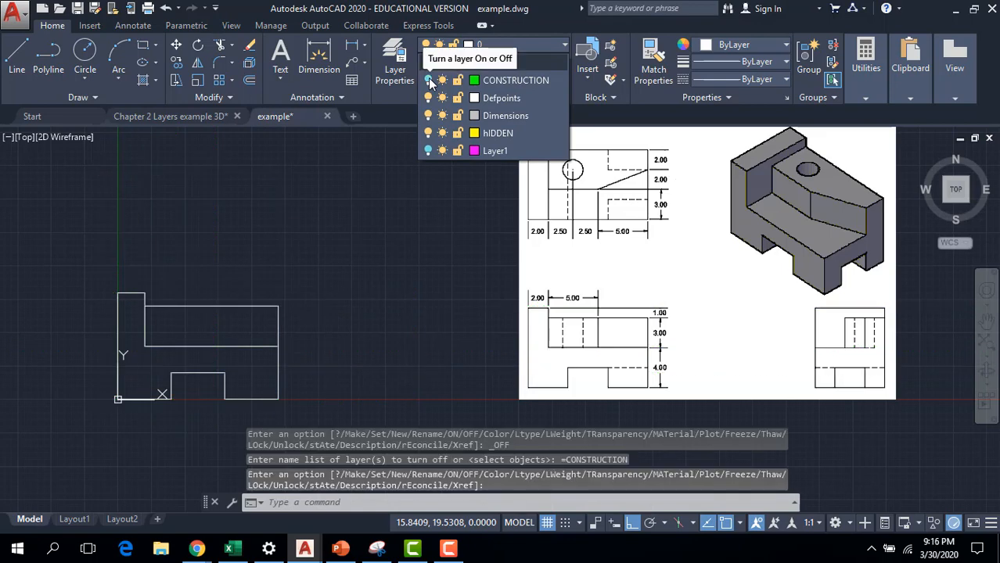
pyautogui.click(429, 81)
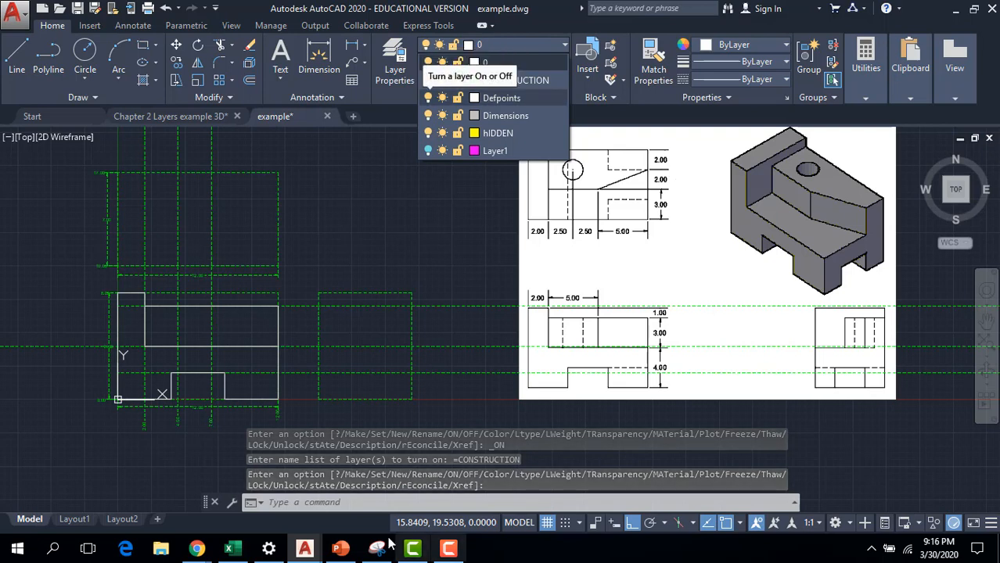
# Draw a vertical line in the front view's raised block from 7,7 down to 7,4.
pyautogui.click(373, 501)
pyautogui.write('lin')
pyautogui.press('Return')
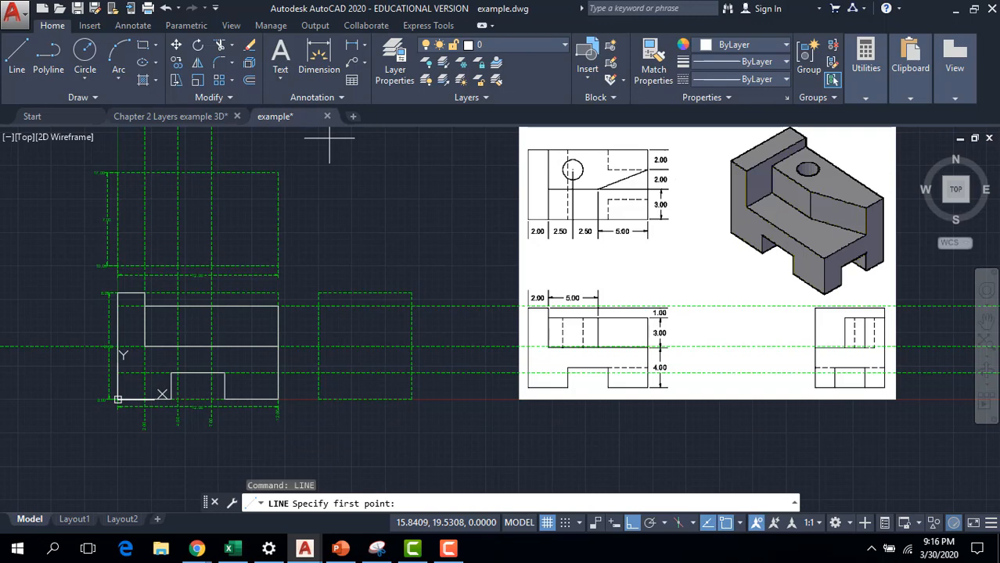
pyautogui.click(211, 306)
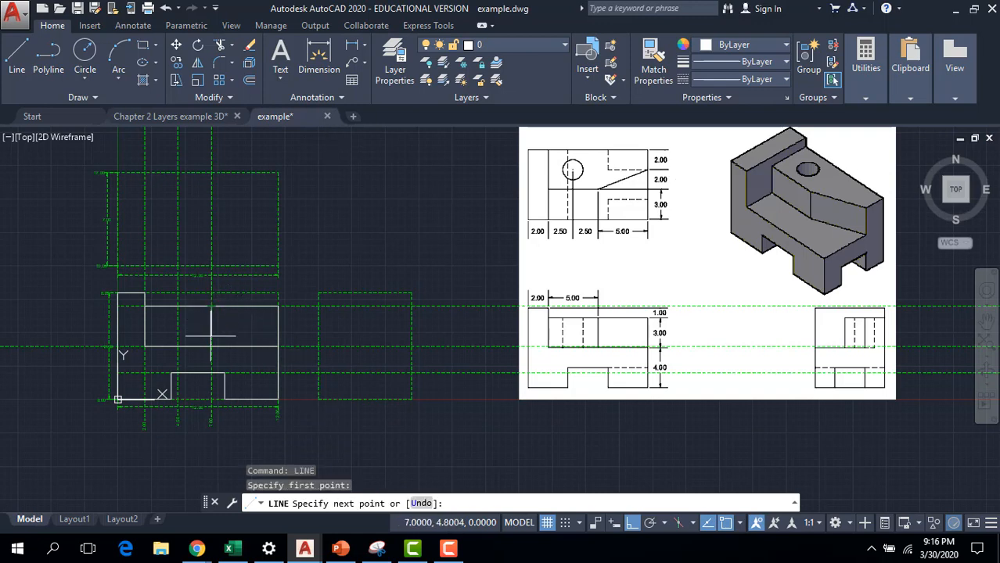
pyautogui.click(187, 354)
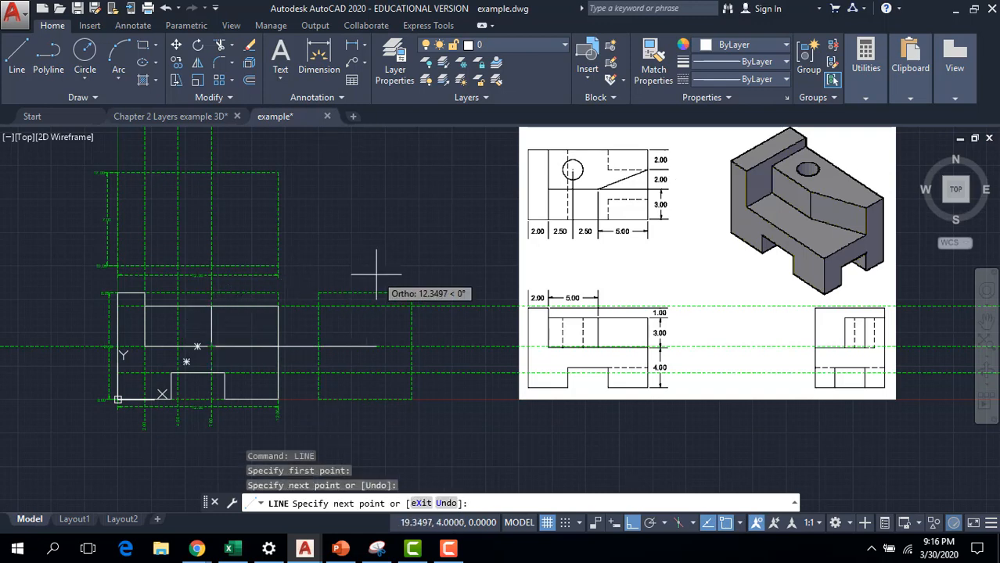
pyautogui.press('Escape')
# Hide the CONSTRUCTION layer to compare the front view's visible edges with the reference drawing, and restore it.
pyautogui.click(561, 46)
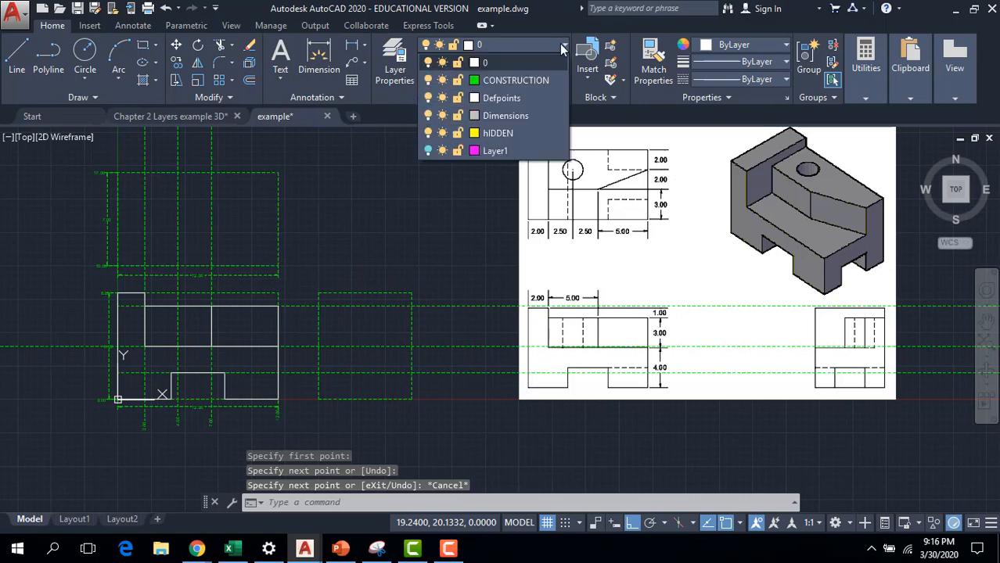
pyautogui.click(427, 81)
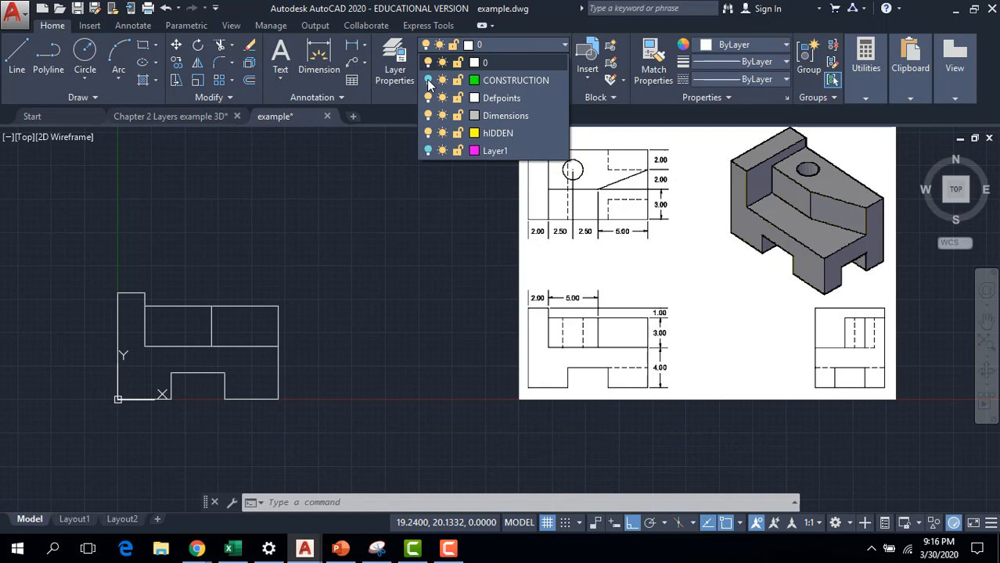
pyautogui.click(428, 82)
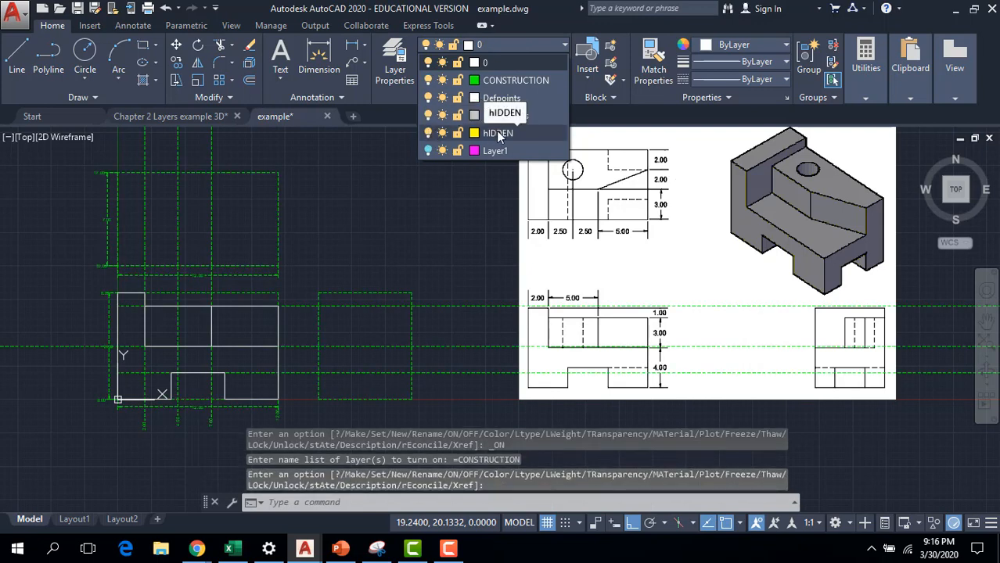
# On layer hIDDEN, draw a horizontal line in the front view from the bottom notch's upper right corner to 12,2.
pyautogui.click(497, 133)
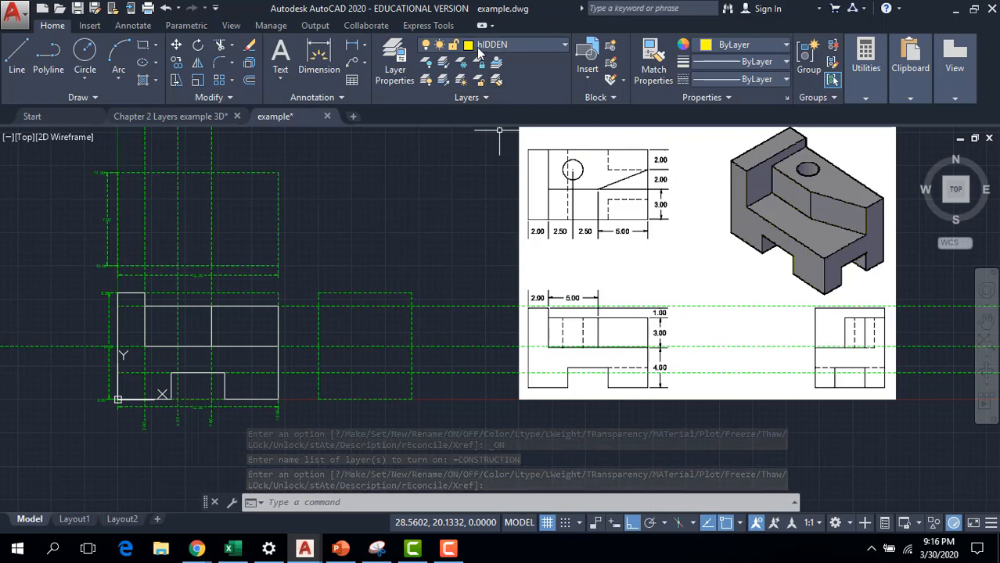
pyautogui.click(307, 503)
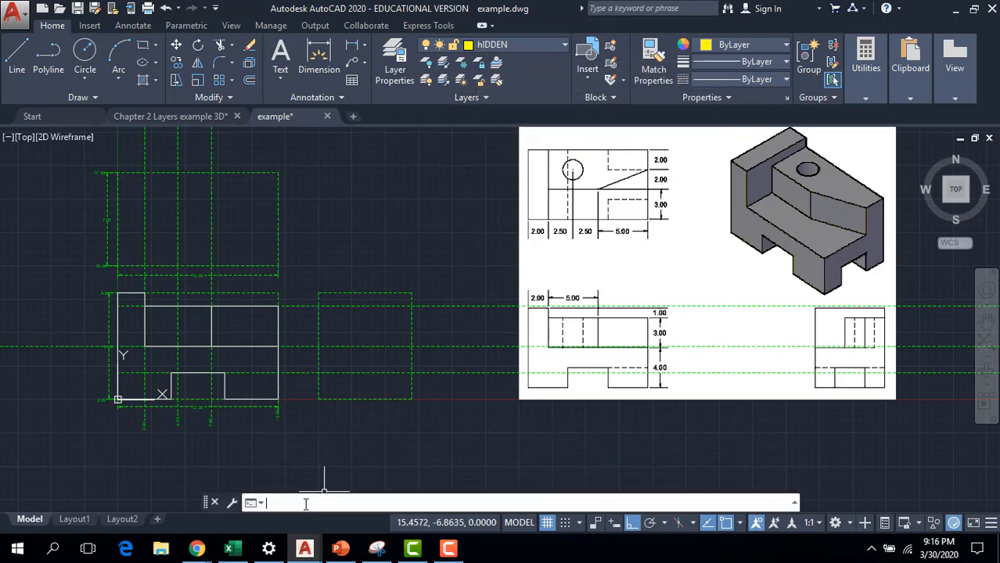
pyautogui.write('line')
pyautogui.press('Return')
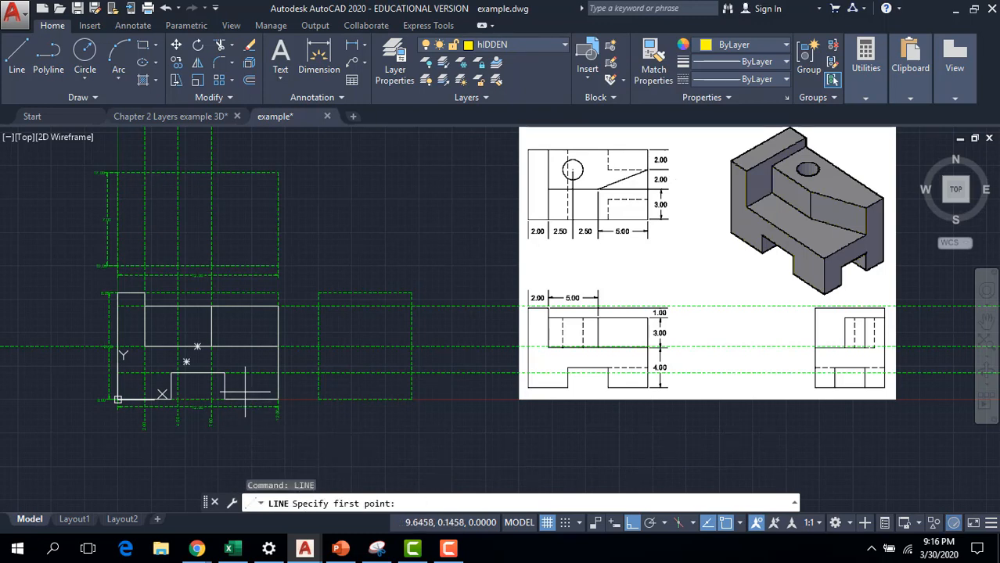
pyautogui.click(225, 374)
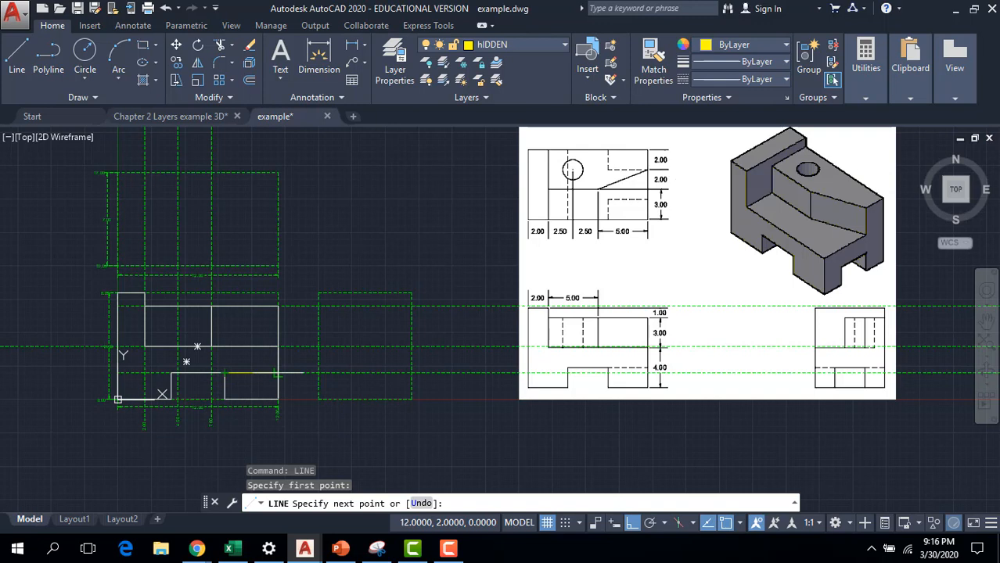
pyautogui.click(277, 373)
pyautogui.press('Escape')
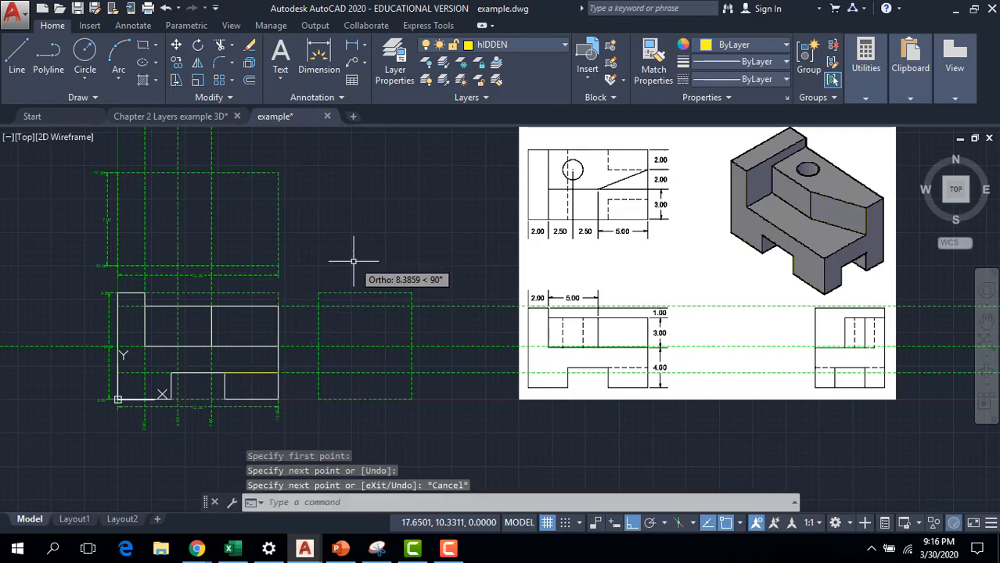
# Turn off the CONSTRUCTION layer to check the front view's new hidden edge.
pyautogui.click(555, 45)
pyautogui.click(428, 81)
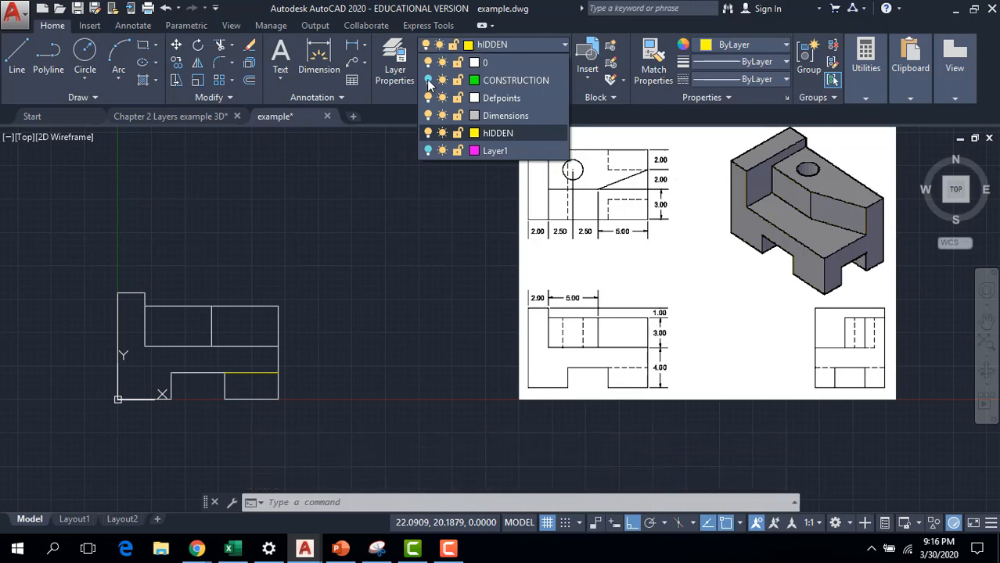
pyautogui.click(392, 74)
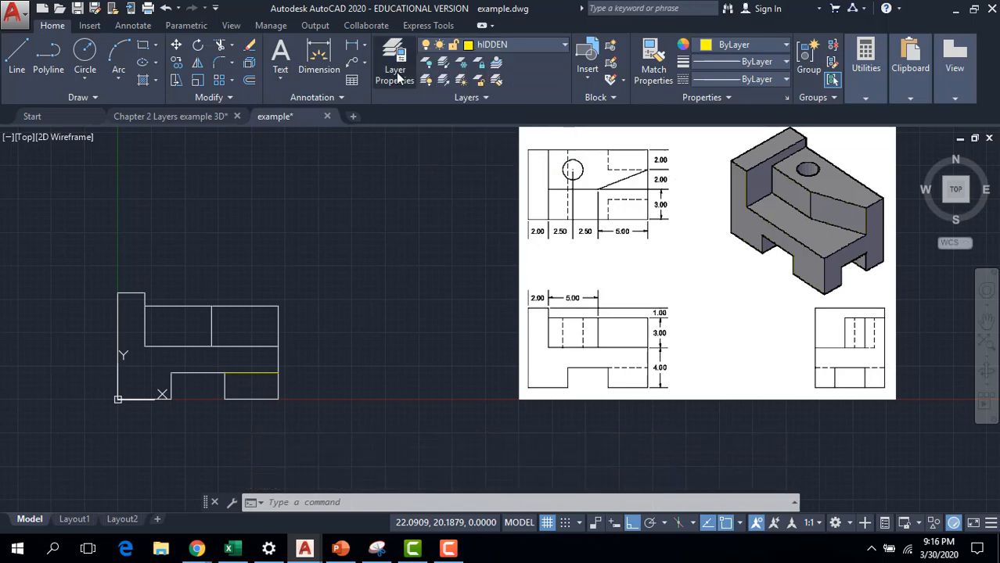
# Load the HIDDEN linetype from acad.lin while choosing a linetype for the hIDDEN layer.
pyautogui.click(395, 73)
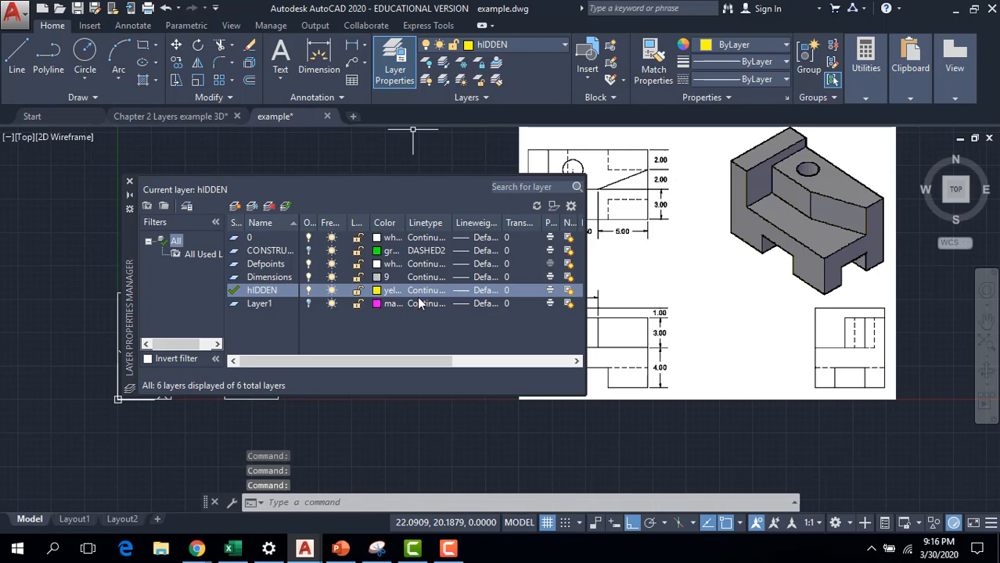
pyautogui.click(419, 290)
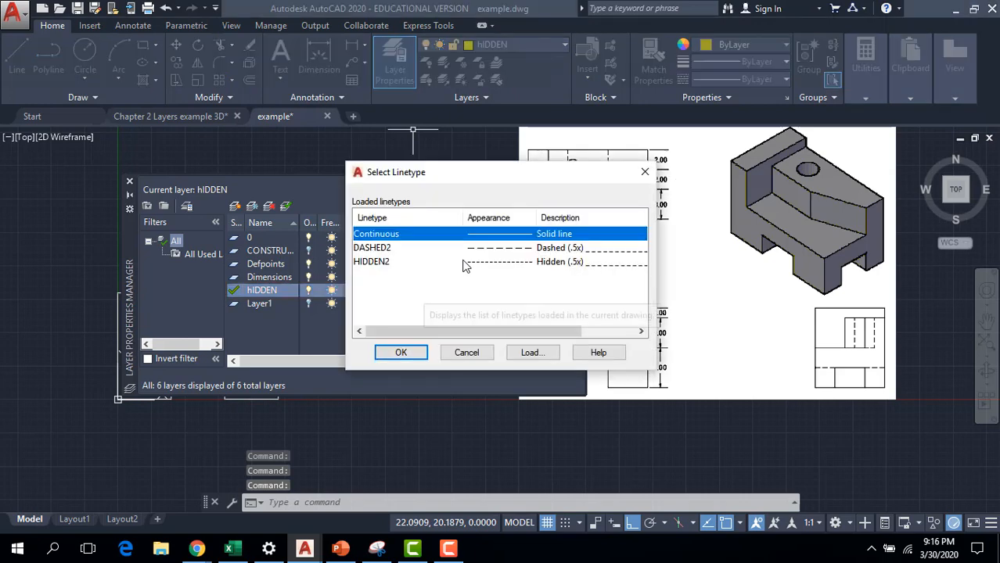
pyautogui.click(500, 263)
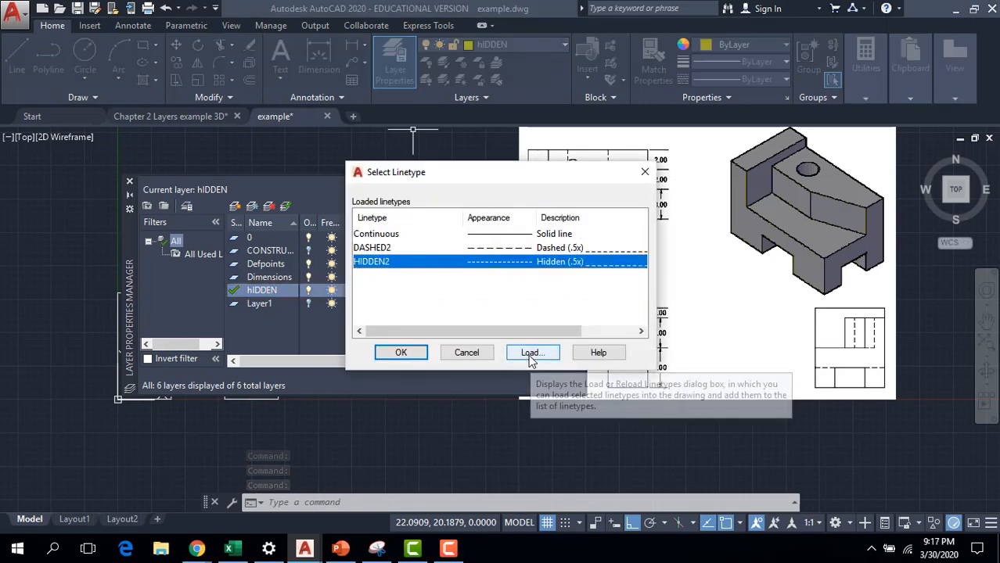
pyautogui.click(529, 354)
pyautogui.scroll(-8, 425, 325)
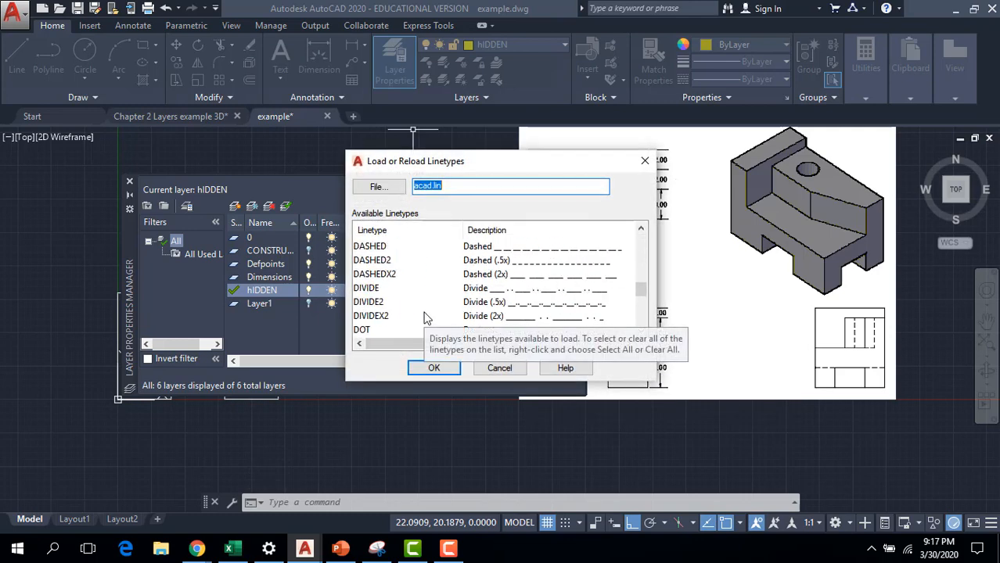
pyautogui.scroll(-4, 425, 318)
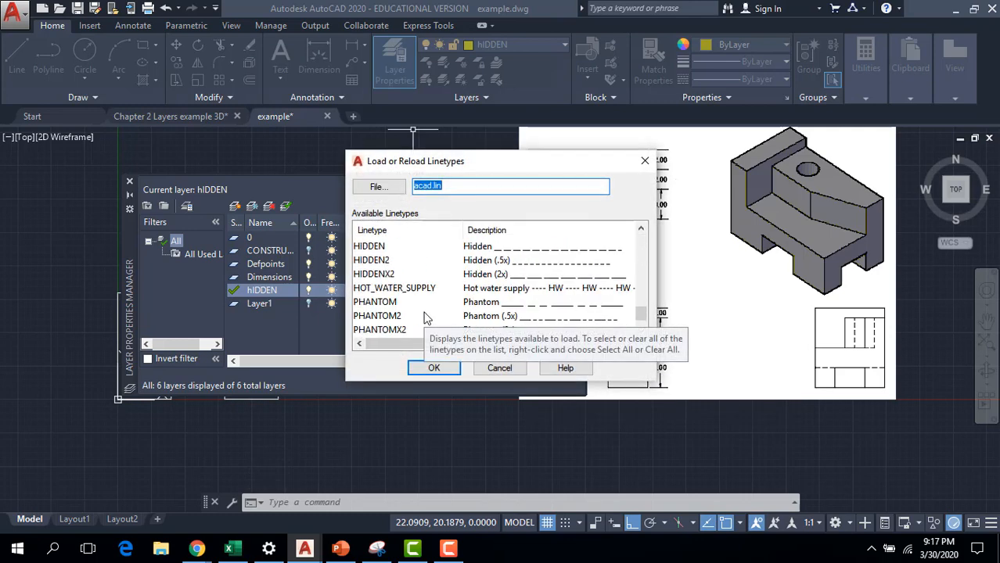
pyautogui.click(387, 262)
pyautogui.click(435, 368)
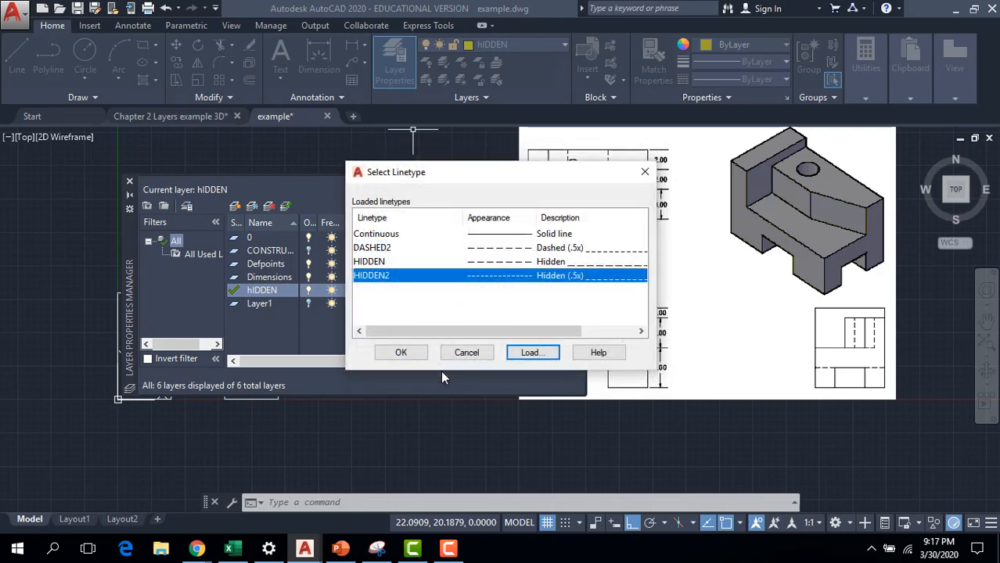
# Assign the HIDDEN linetype to the hIDDEN layer and inspect the front view's hidden edge.
pyautogui.click(475, 262)
pyautogui.click(400, 353)
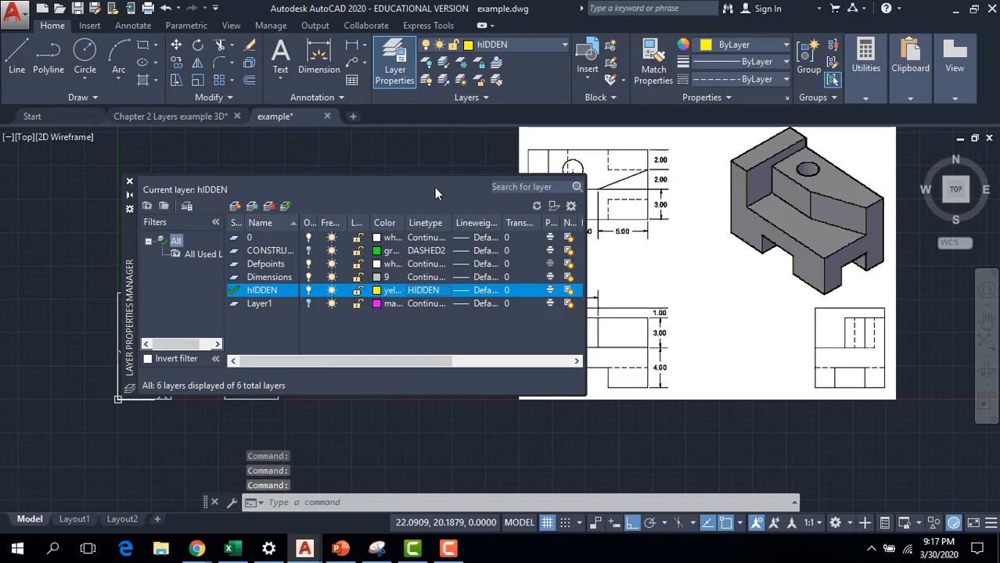
pyautogui.click(130, 183)
pyautogui.scroll(4, 259, 391)
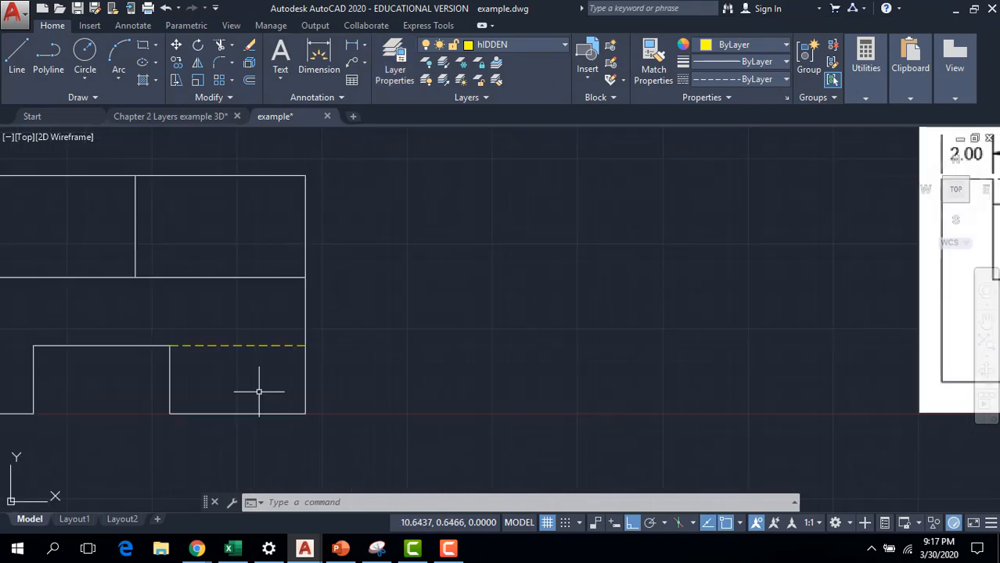
pyautogui.scroll(-3, 353, 365)
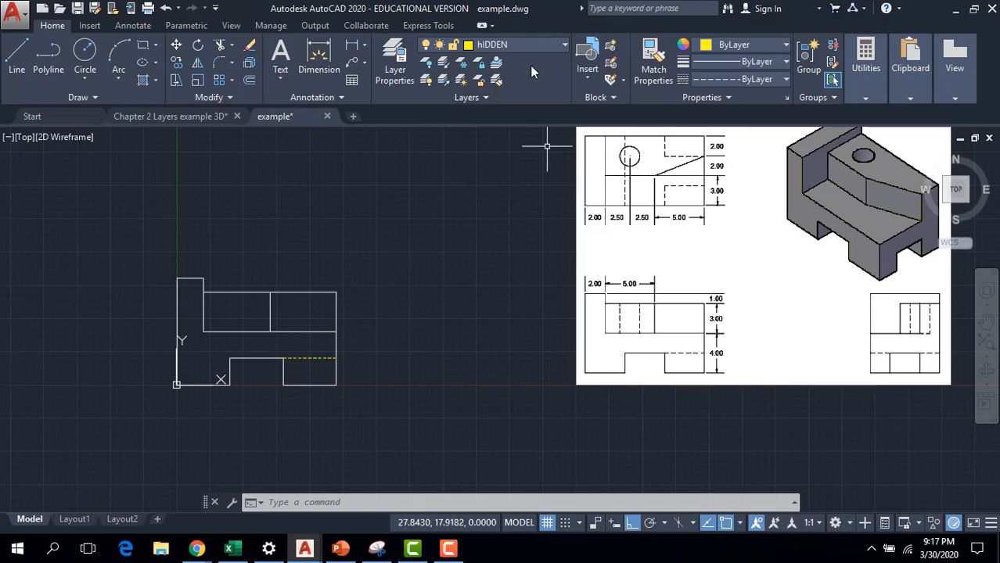
pyautogui.scroll(1, 638, 229)
pyautogui.scroll(-1, 638, 229)
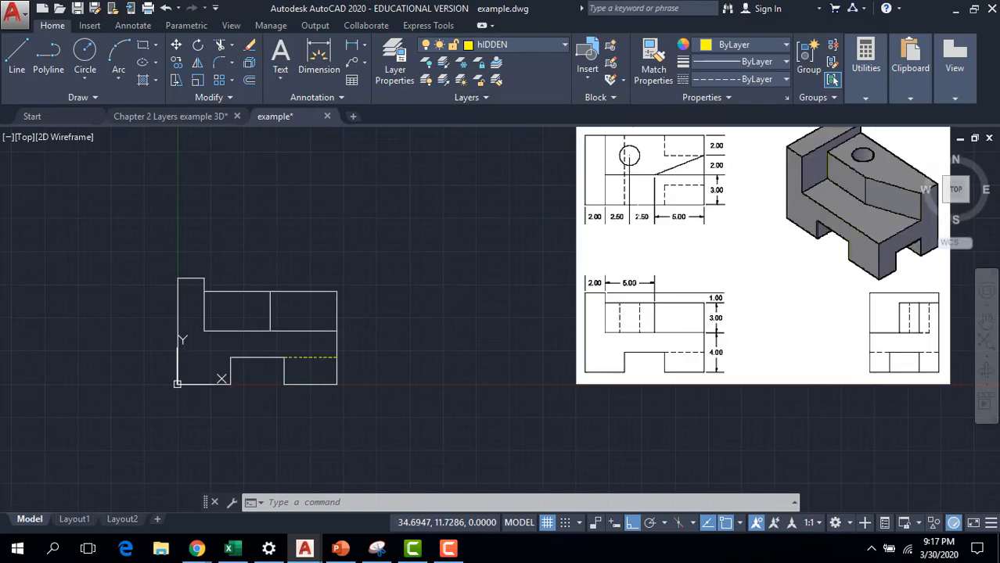
# In the Chapter 2 Layers example 3D drawing, add a radius dimension to the hole circle in the top view.
pyautogui.click(175, 115)
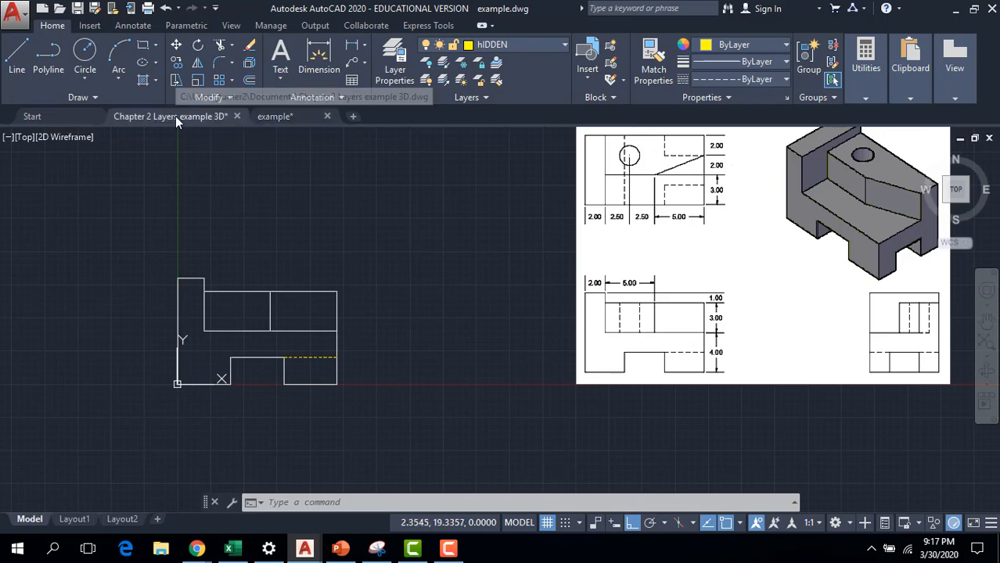
pyautogui.moveTo(283, 217); pyautogui.dragTo(330, 361, button='middle')
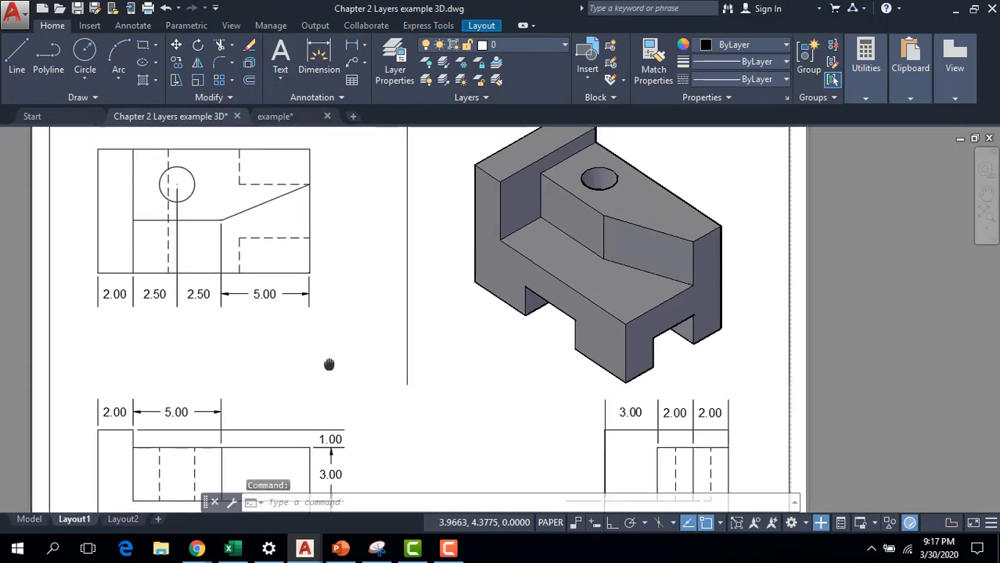
pyautogui.click(352, 503)
pyautogui.write('dim')
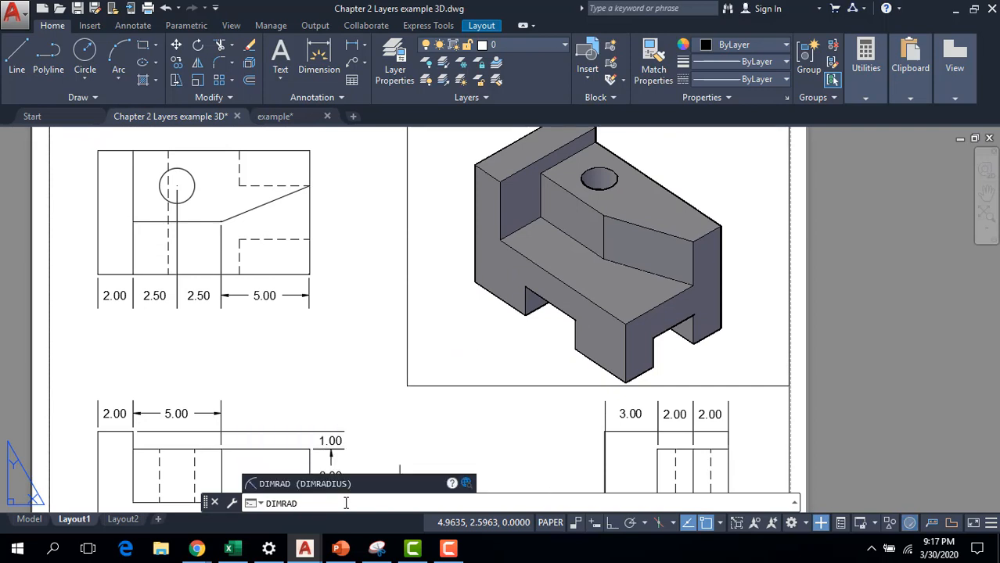
pyautogui.press('Return')
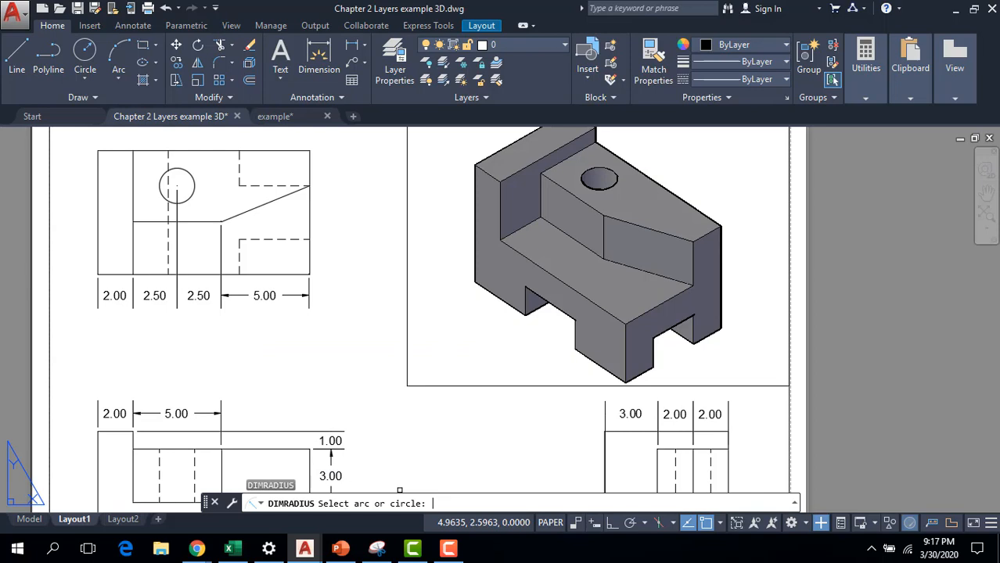
pyautogui.click(191, 194)
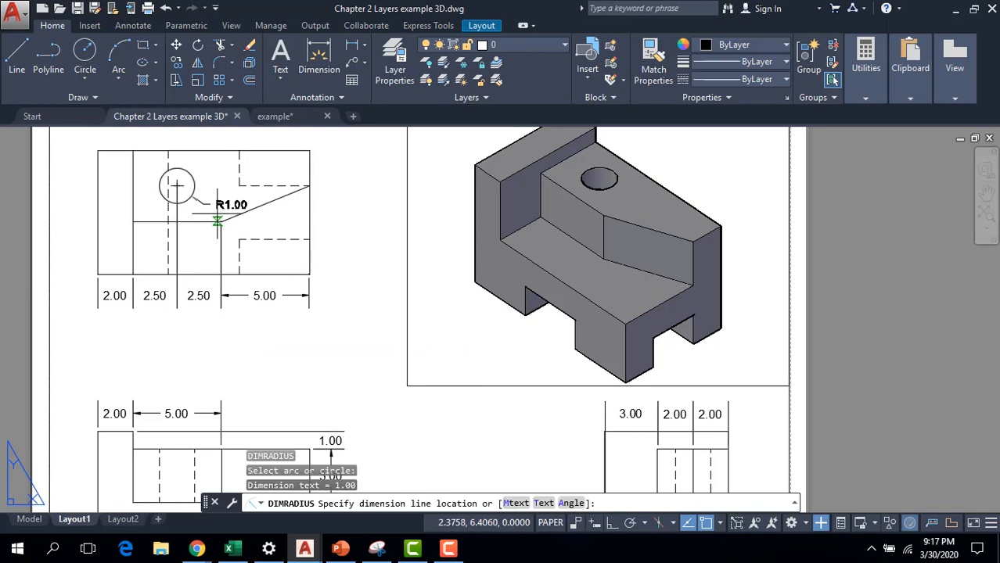
pyautogui.click(210, 208)
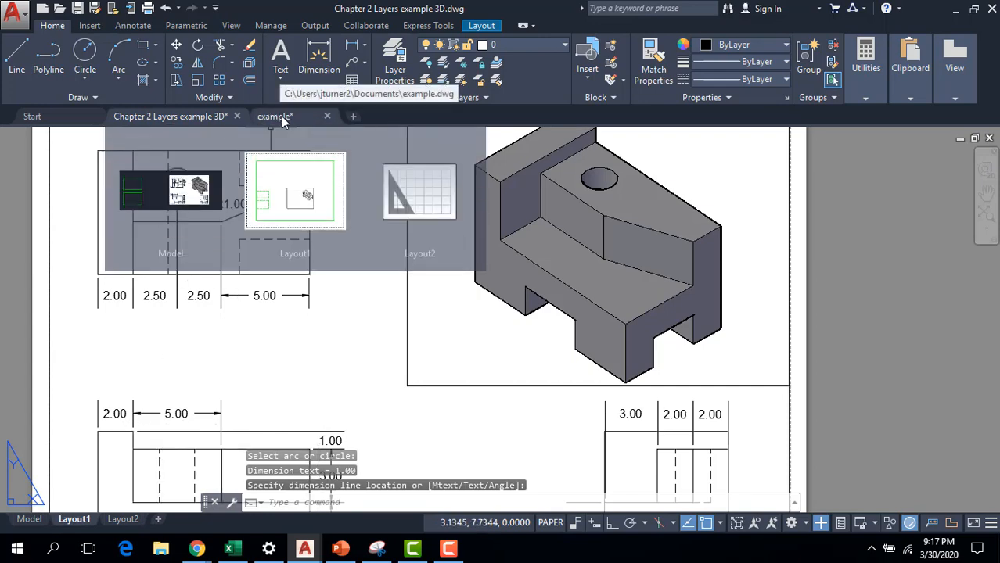
# Return to the example drawing, turn the CONSTRUCTION layer back on and make hIDDEN the current layer.
pyautogui.click(281, 115)
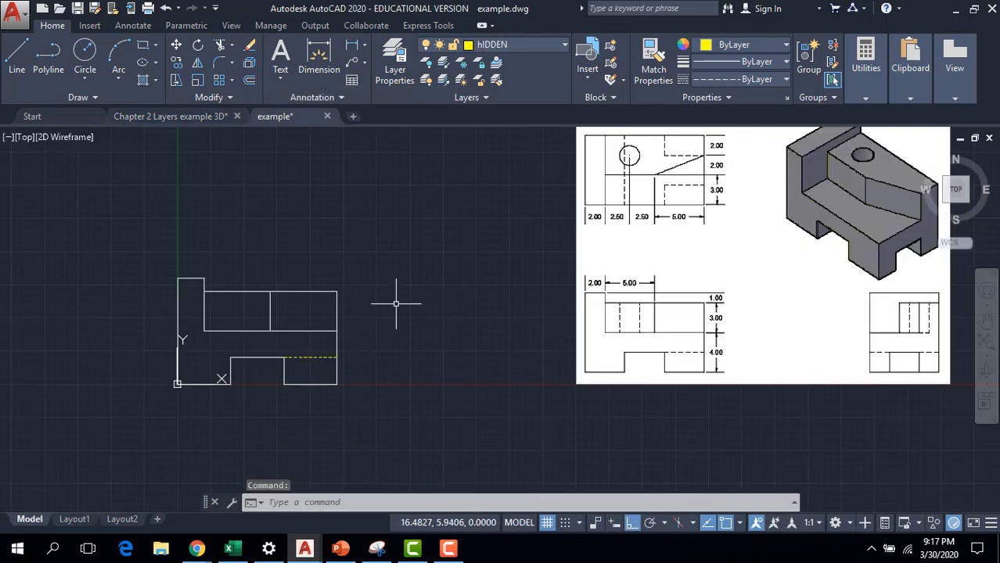
pyautogui.click(561, 47)
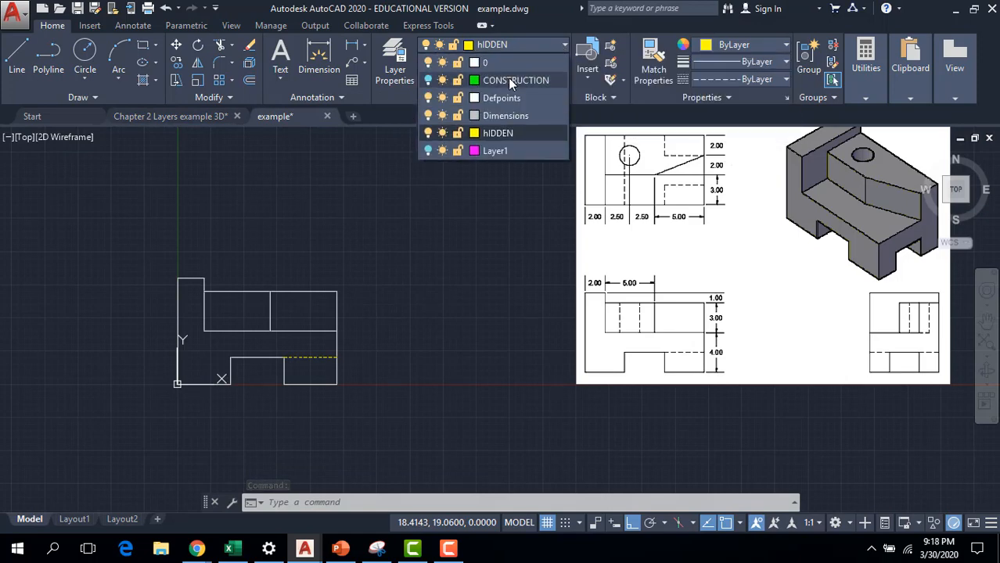
pyautogui.click(428, 133)
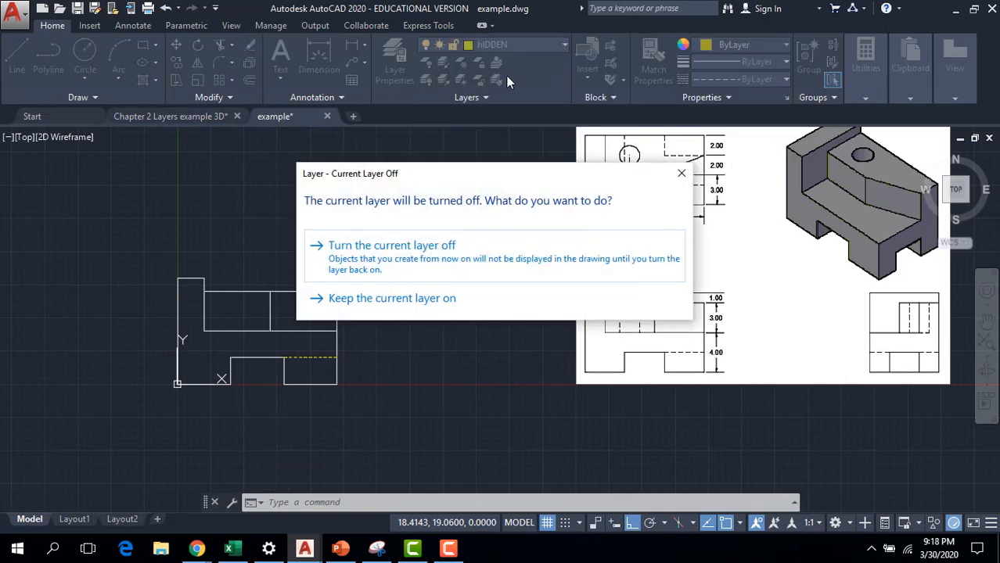
pyautogui.click(682, 173)
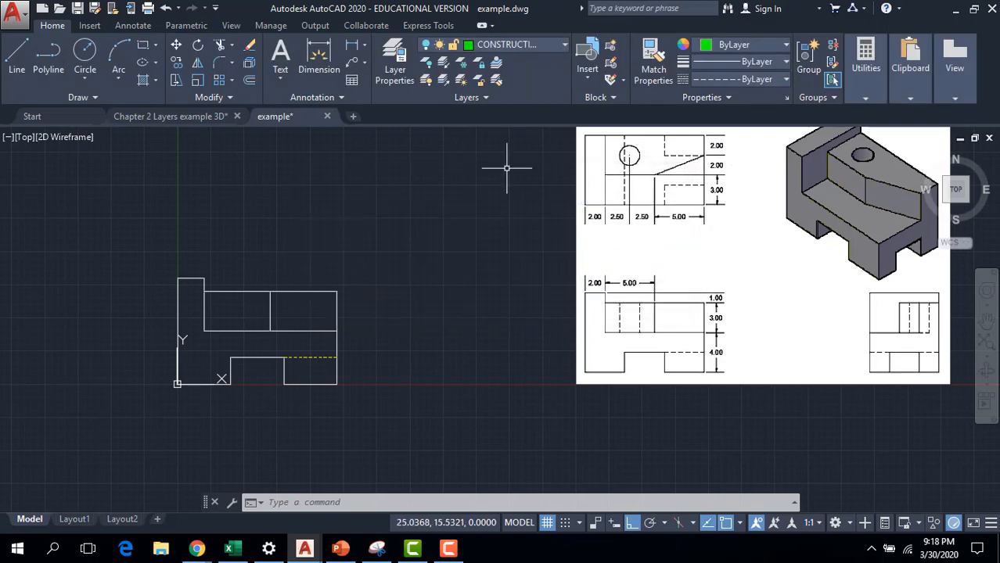
pyautogui.click(556, 44)
pyautogui.click(427, 80)
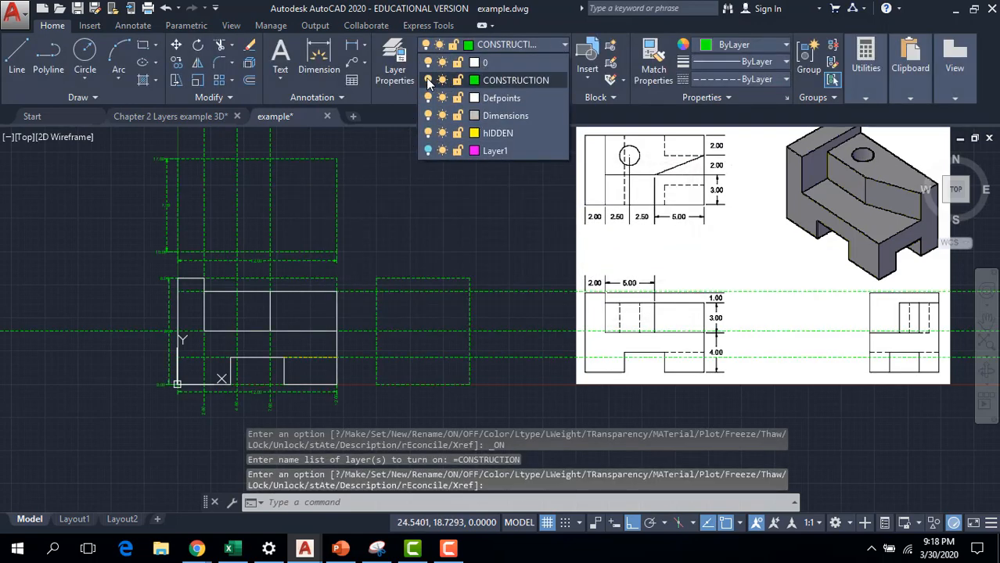
pyautogui.click(486, 133)
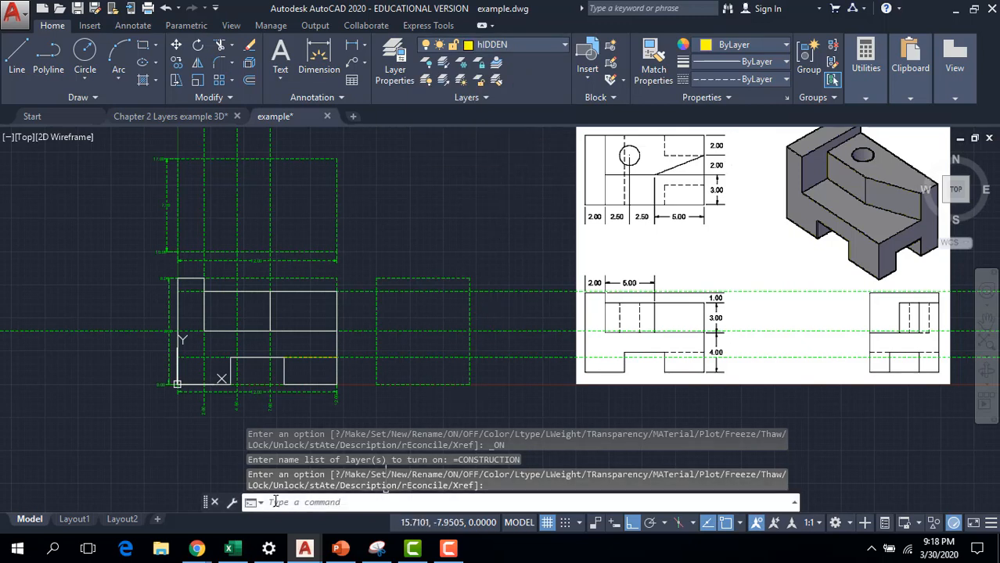
pyautogui.write('line')
pyautogui.press('Return')
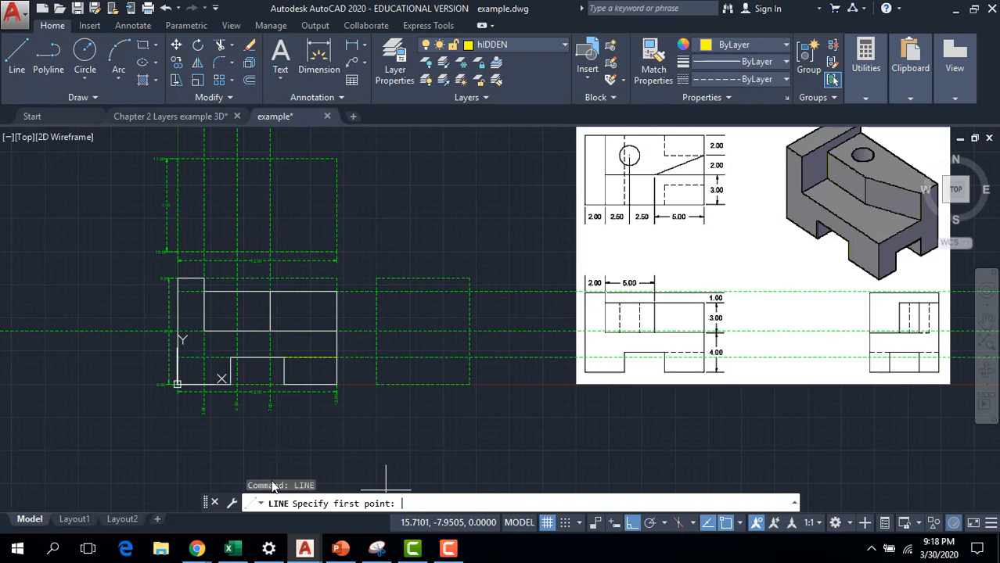
pyautogui.click(237, 278)
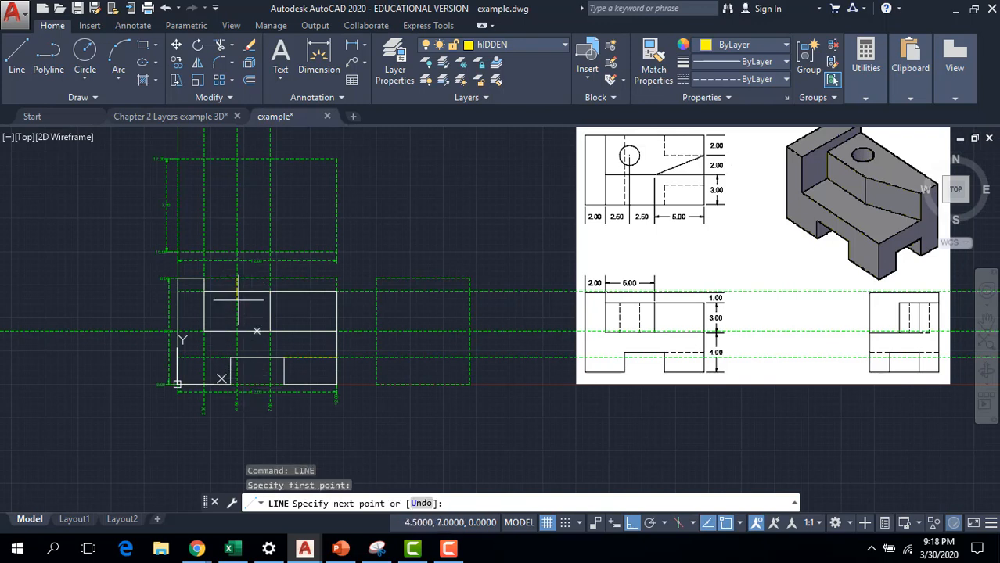
pyautogui.press('Escape')
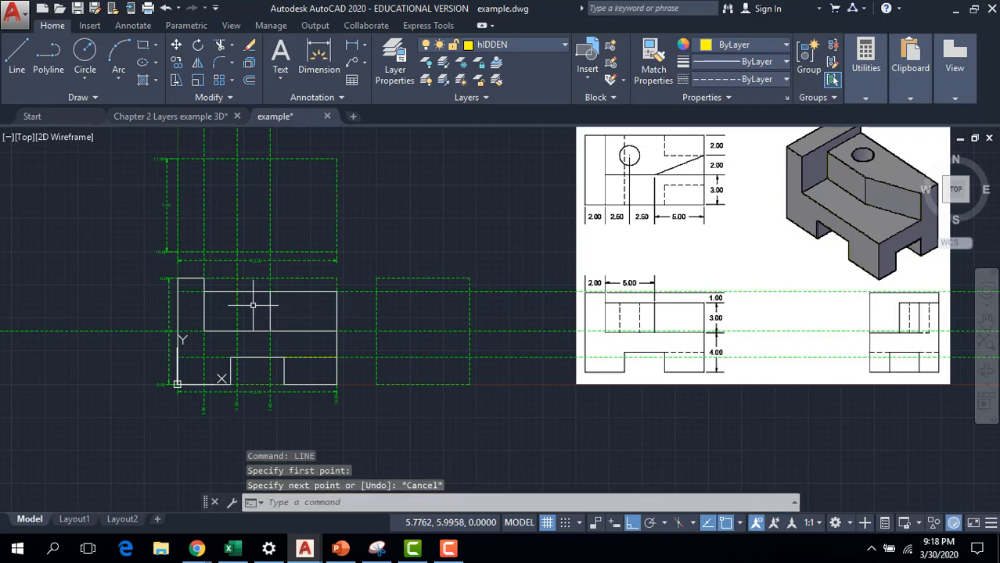
# Draw a vertical hidden line at the hole's centre in the front view, from height 7 down to height 4.
pyautogui.press('Return')
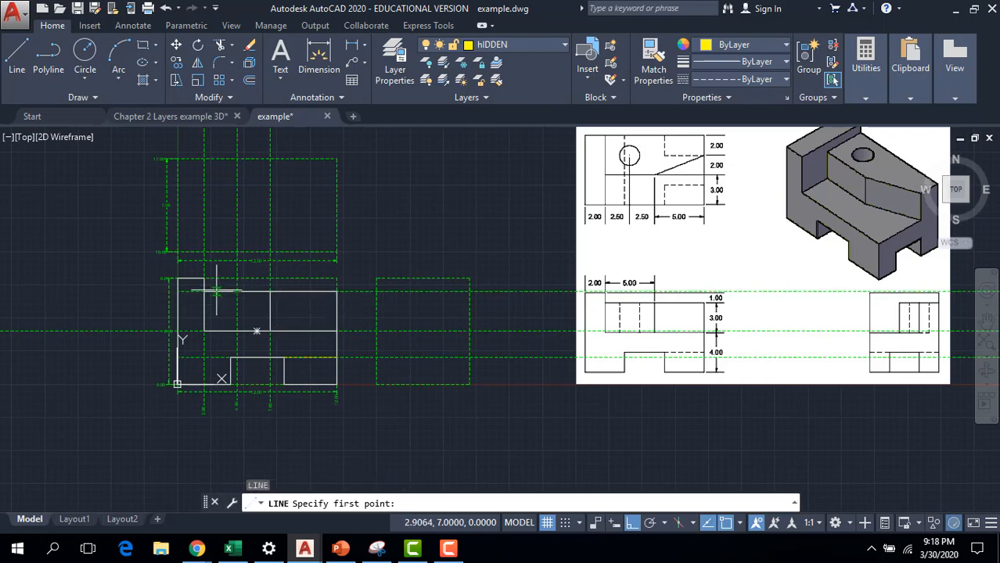
pyautogui.click(238, 291)
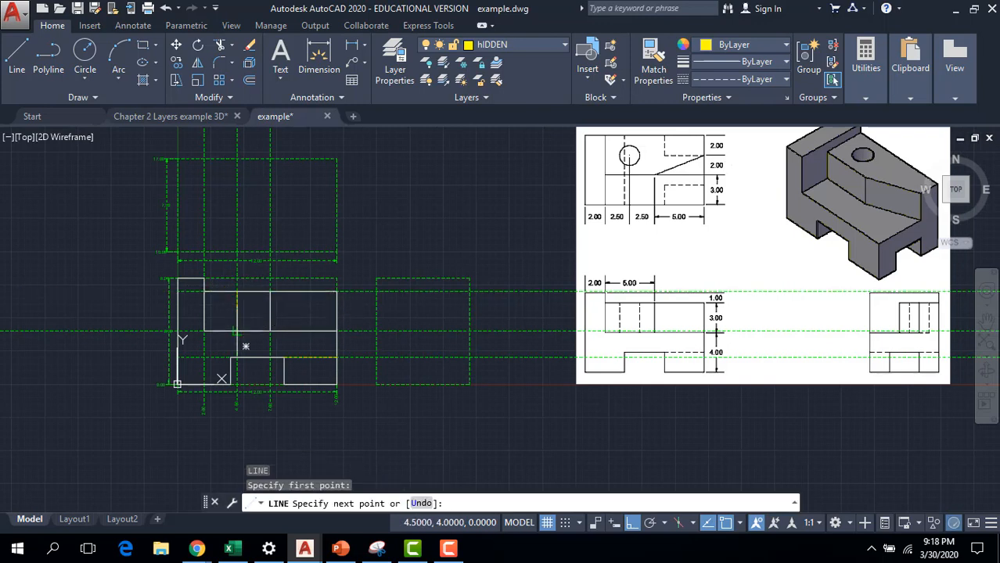
pyautogui.click(238, 316)
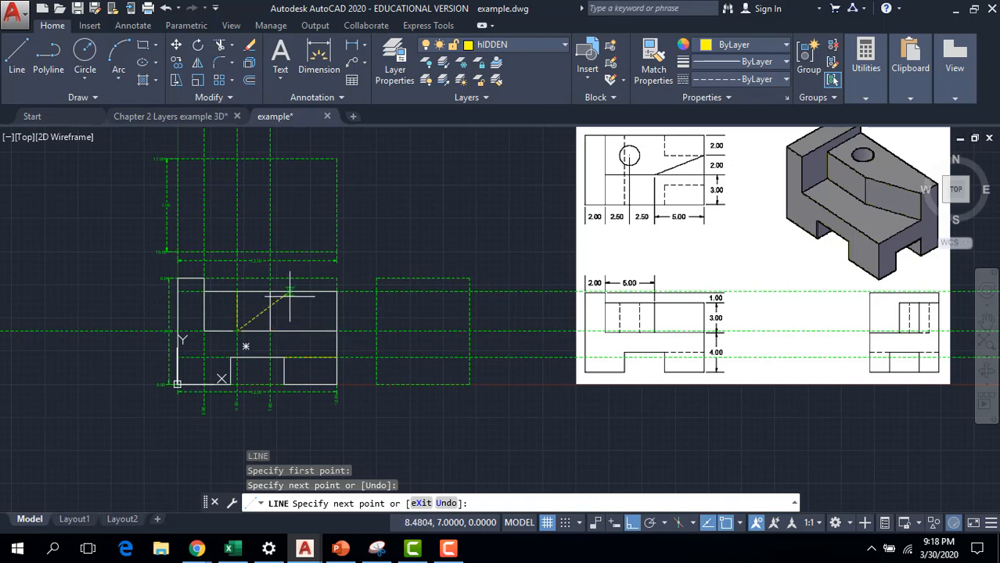
pyautogui.press('Escape')
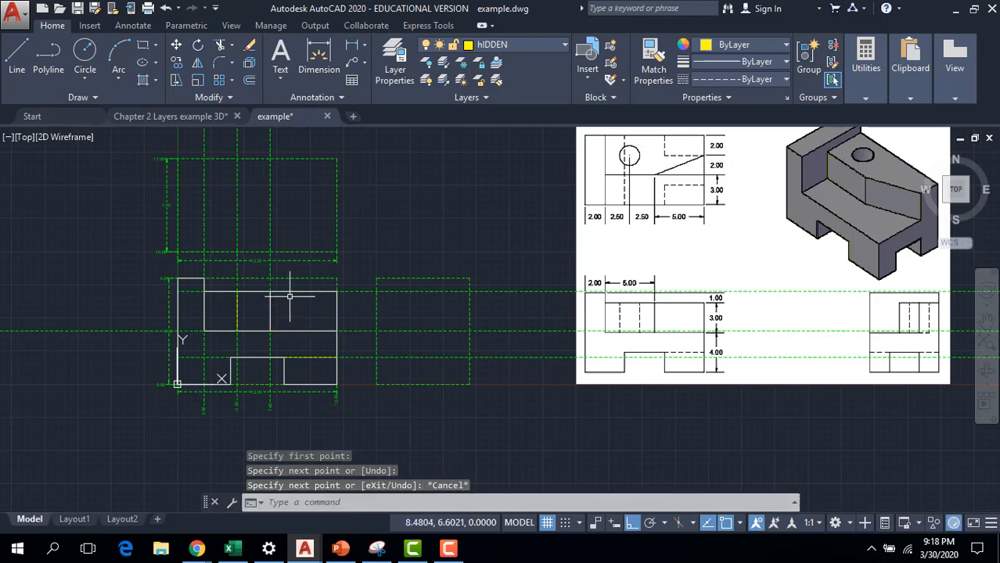
# Turn off the CONSTRUCTION layer to isolate the front view's visible and hidden edges.
pyautogui.click(557, 47)
pyautogui.click(428, 80)
pyautogui.scroll(4, 253, 322)
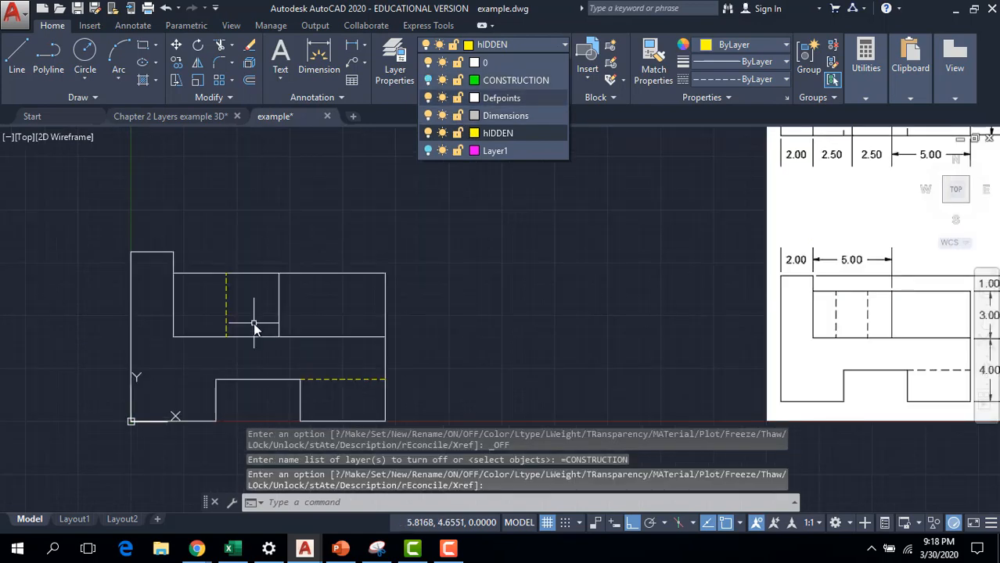
# Offset the hole's hidden centre line by 1 to each side and delete the original centre line.
pyautogui.click(394, 502)
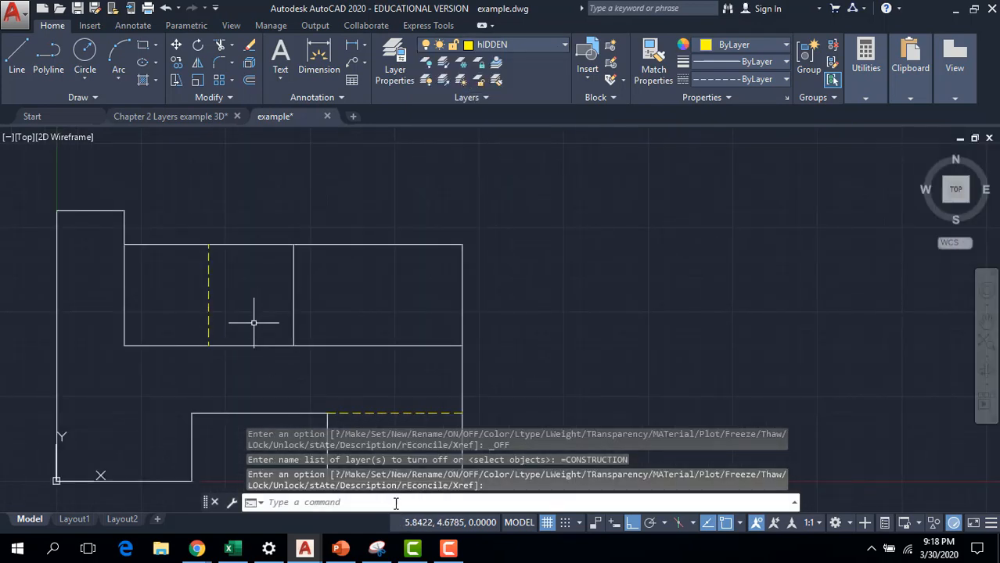
pyautogui.write('offse')
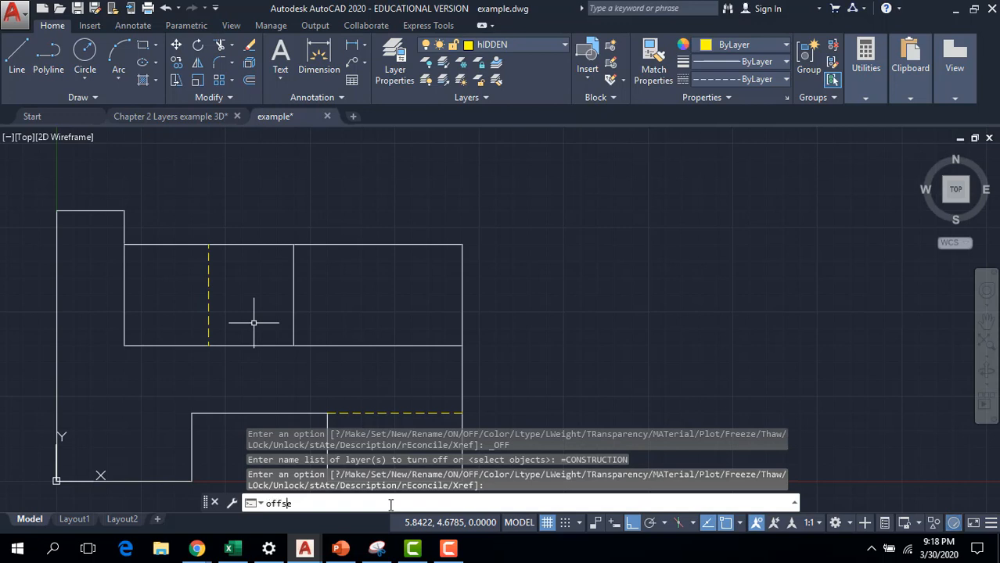
pyautogui.write('t')
pyautogui.press('Return')
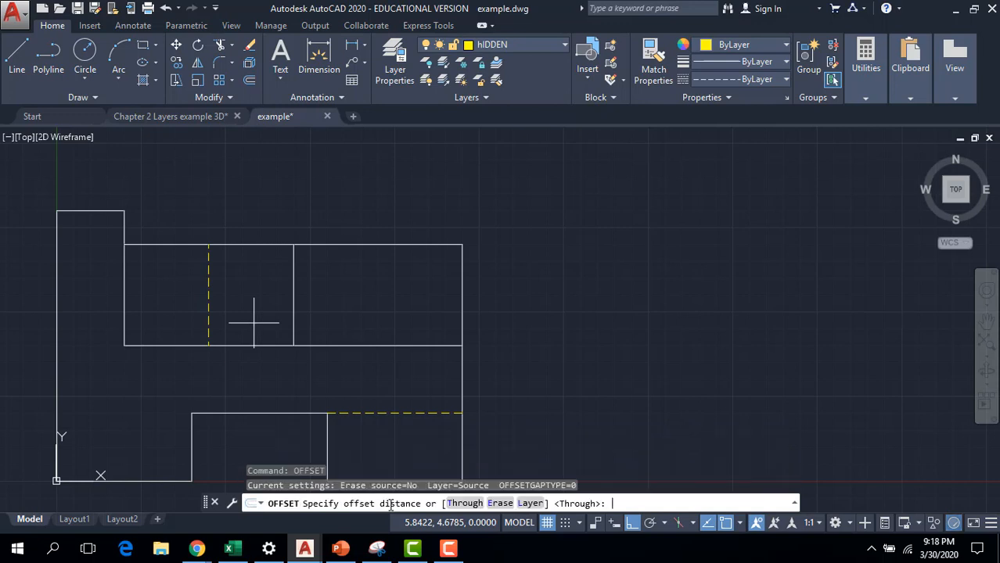
pyautogui.write('1')
pyautogui.press('Return')
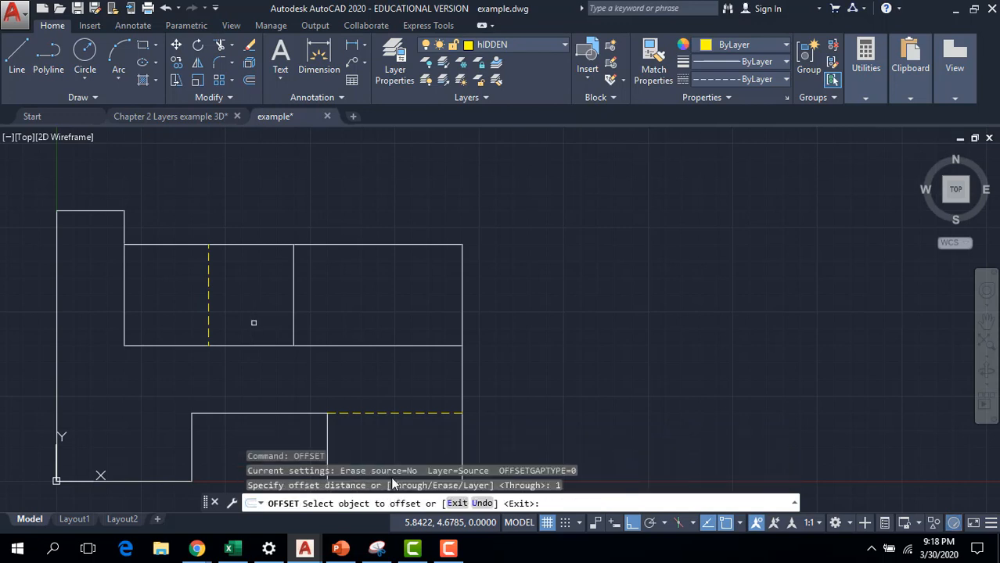
pyautogui.click(208, 298)
pyautogui.click(243, 308)
pyautogui.click(207, 306)
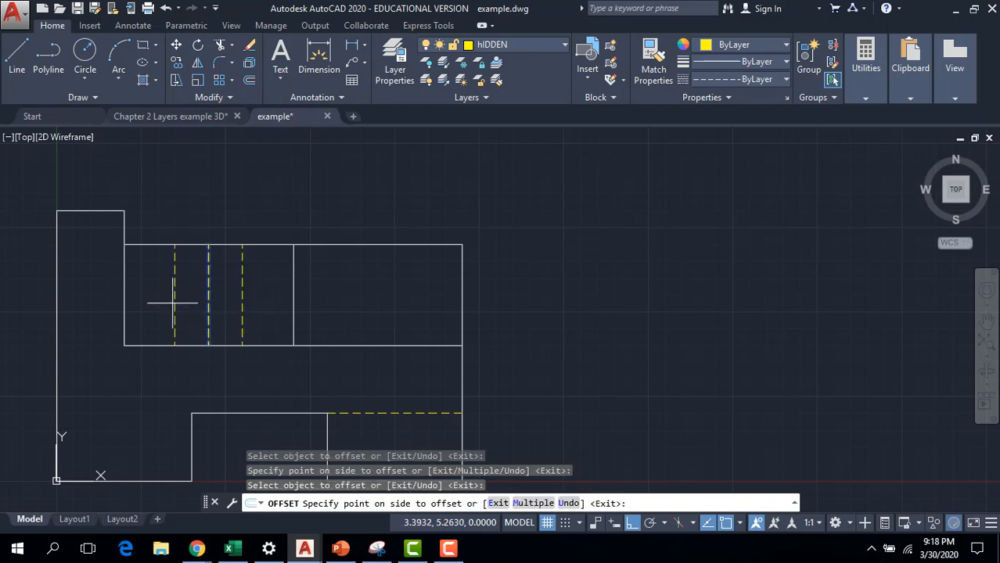
pyautogui.click(173, 302)
pyautogui.press('Escape')
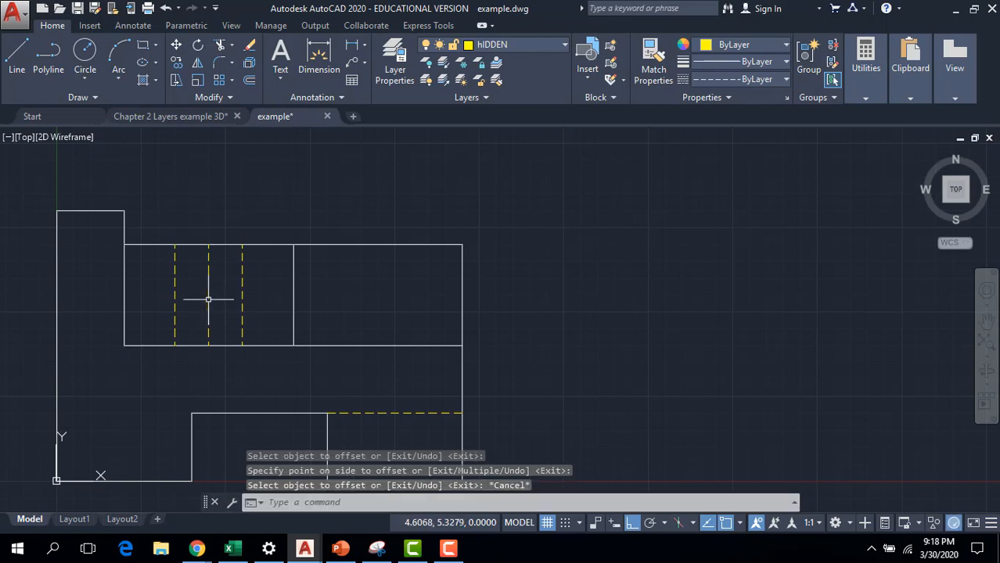
pyautogui.click(207, 296)
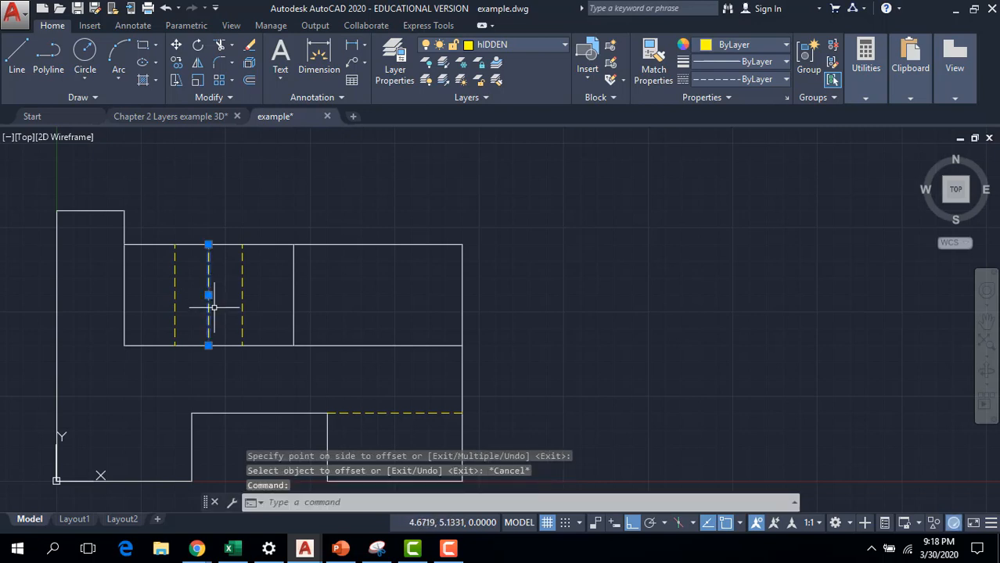
pyautogui.press('Delete')
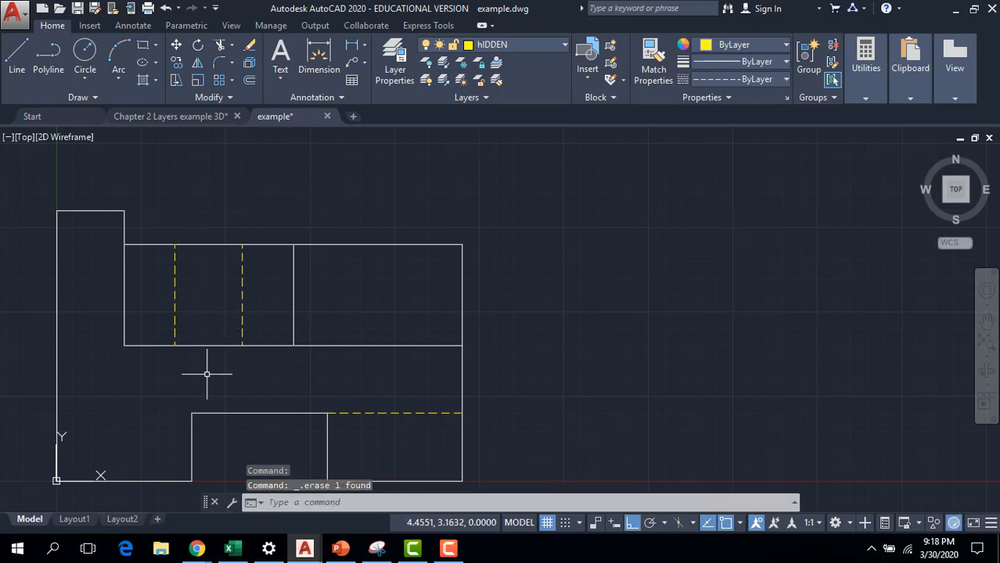
# Turn the CONSTRUCTION layer back on and make it the current layer.
pyautogui.scroll(2, 314, 398)
pyautogui.scroll(-5, 315, 392)
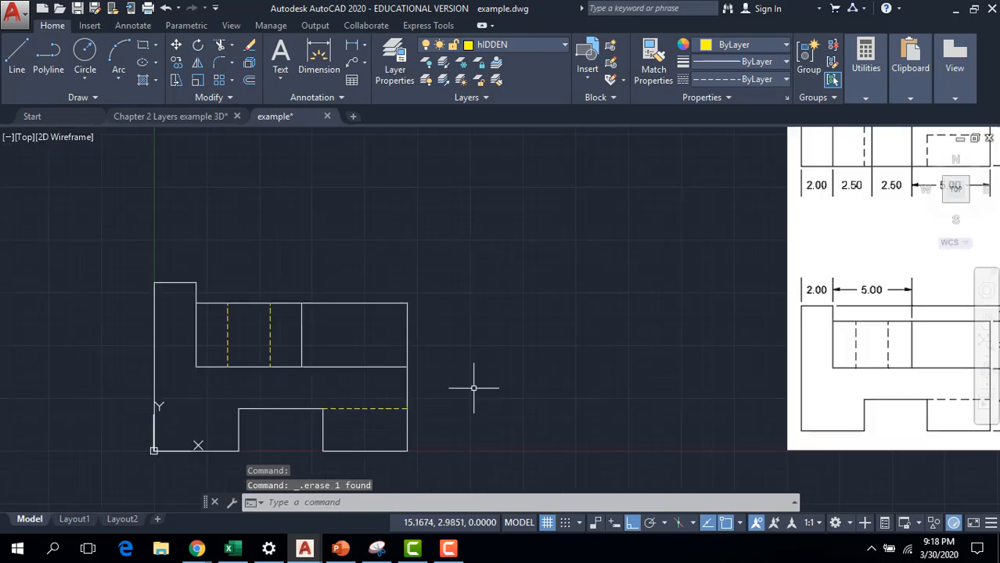
pyautogui.scroll(-1, 473, 388)
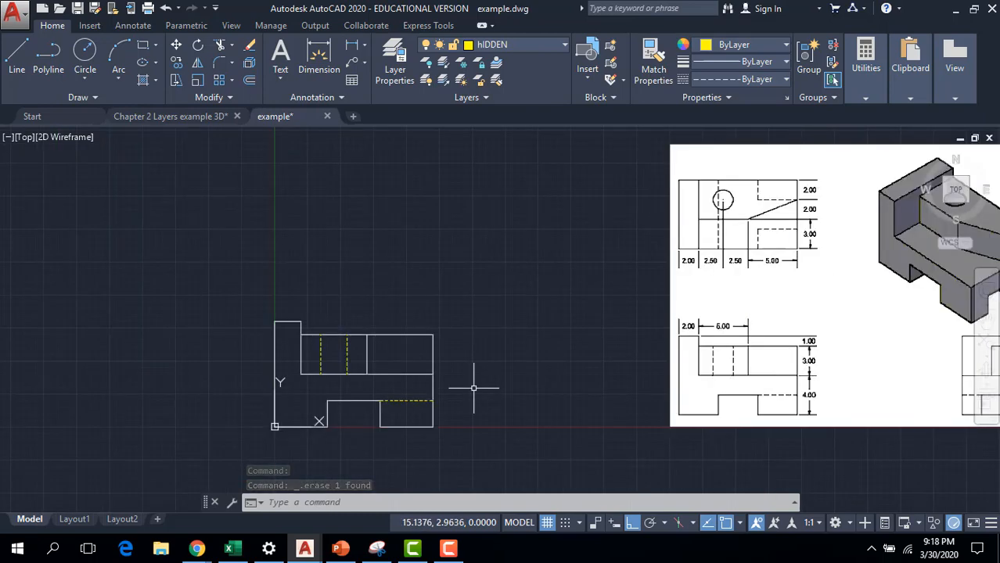
pyautogui.scroll(2, 470, 368)
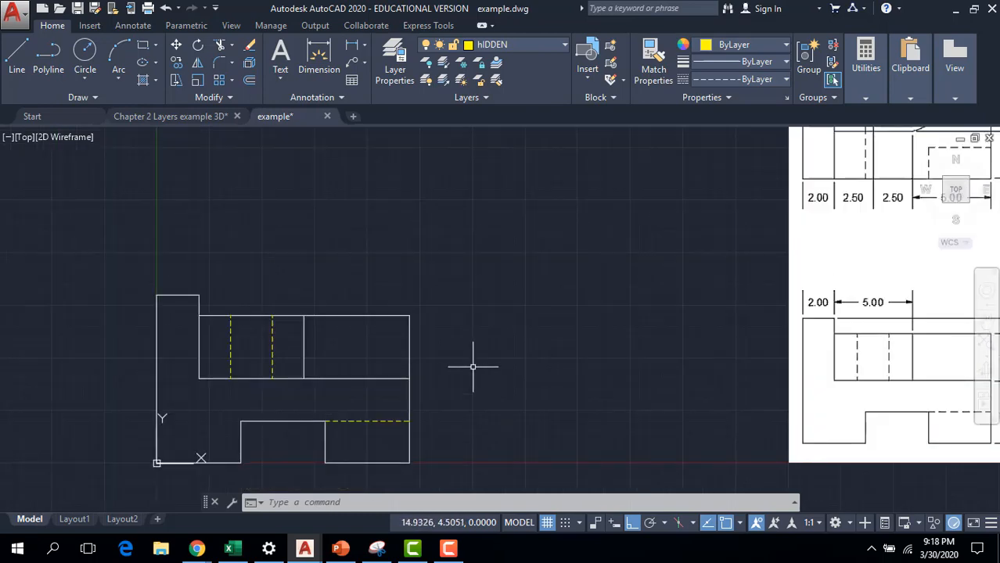
pyautogui.moveTo(451, 364); pyautogui.dragTo(456, 340, button='middle')
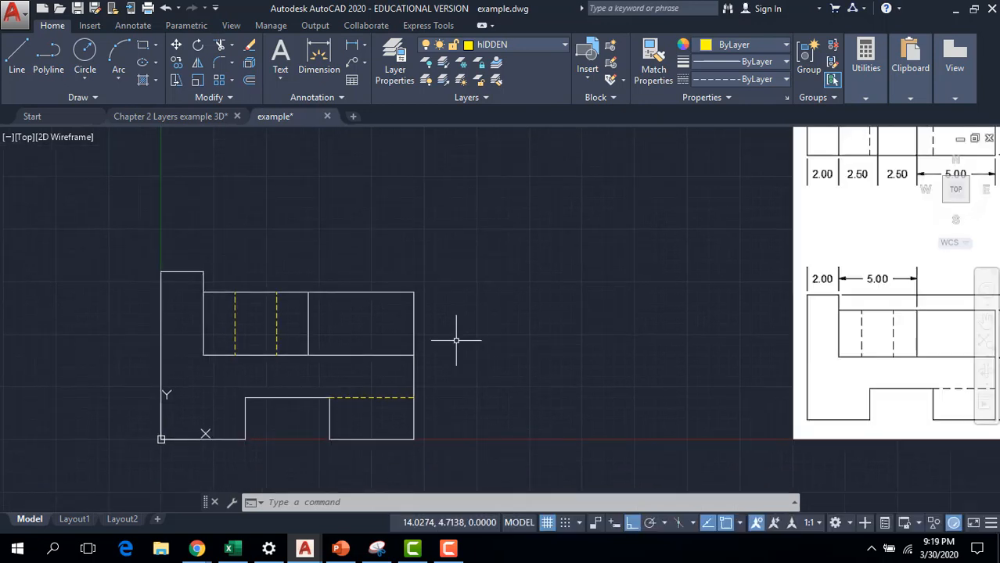
pyautogui.click(560, 45)
pyautogui.click(428, 81)
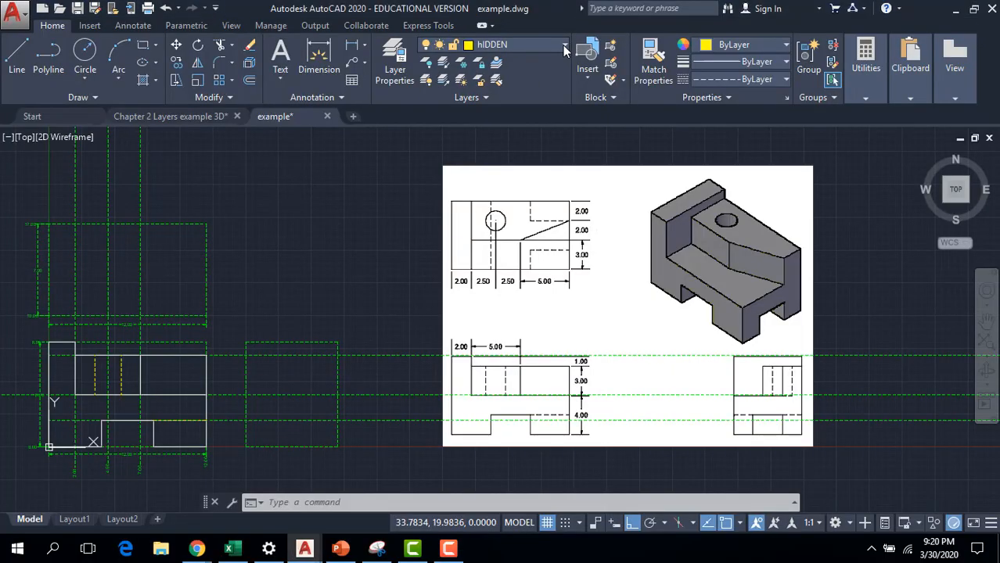
pyautogui.click(563, 44)
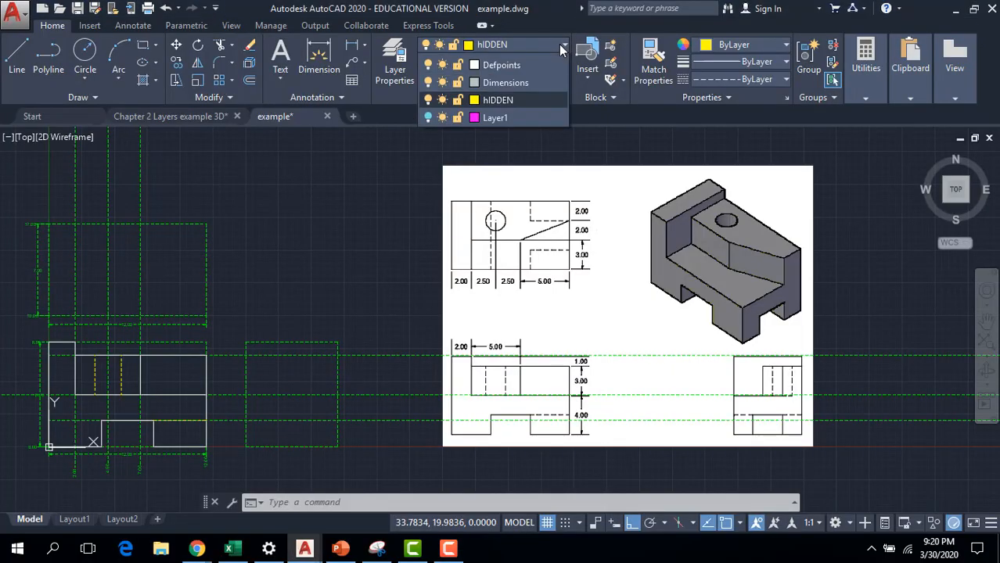
pyautogui.click(520, 81)
# Draw a horizontal construction ray from 0,13 across the top view, plus a vertical one from the same start through 0,15.
pyautogui.click(344, 507)
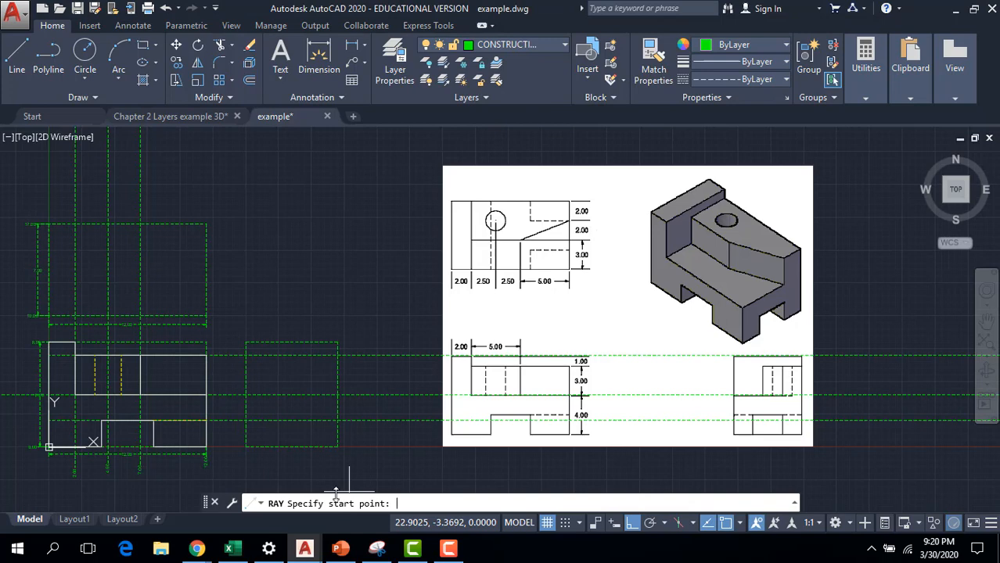
pyautogui.scroll(4, 324, 240)
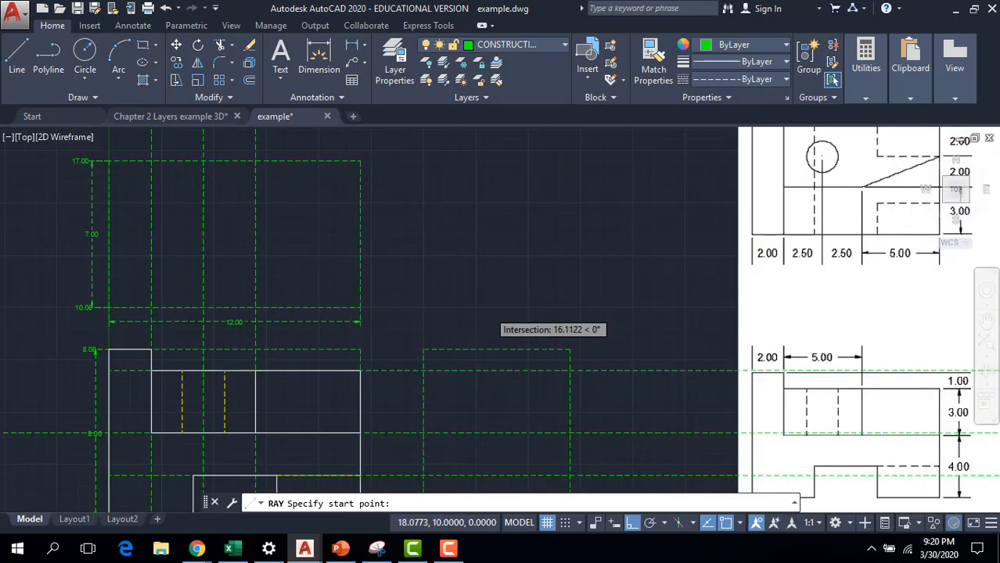
pyautogui.scroll(-2, 488, 308)
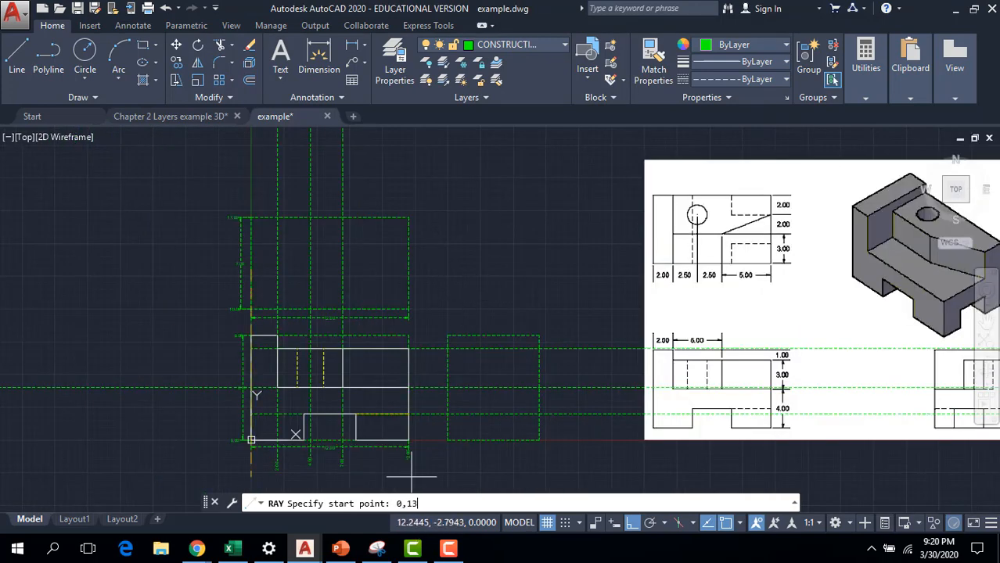
pyautogui.press('Return')
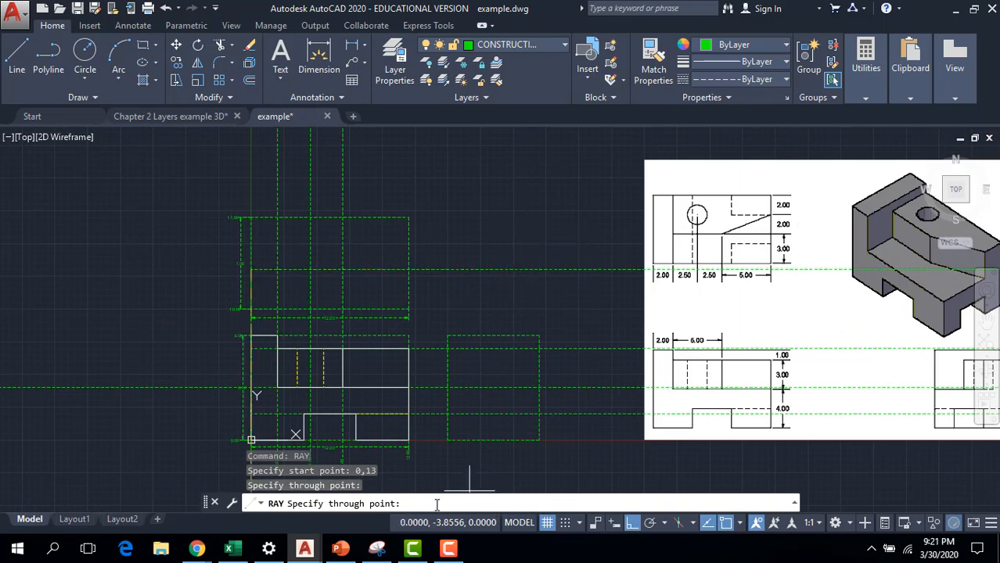
pyautogui.write('0')
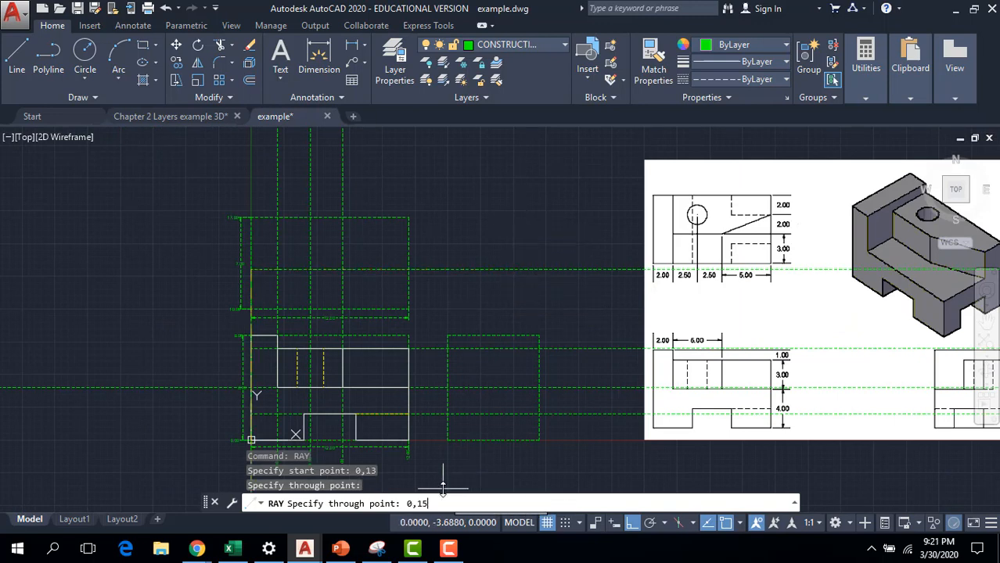
pyautogui.write(',15')
pyautogui.press('Return')
pyautogui.press('Escape')
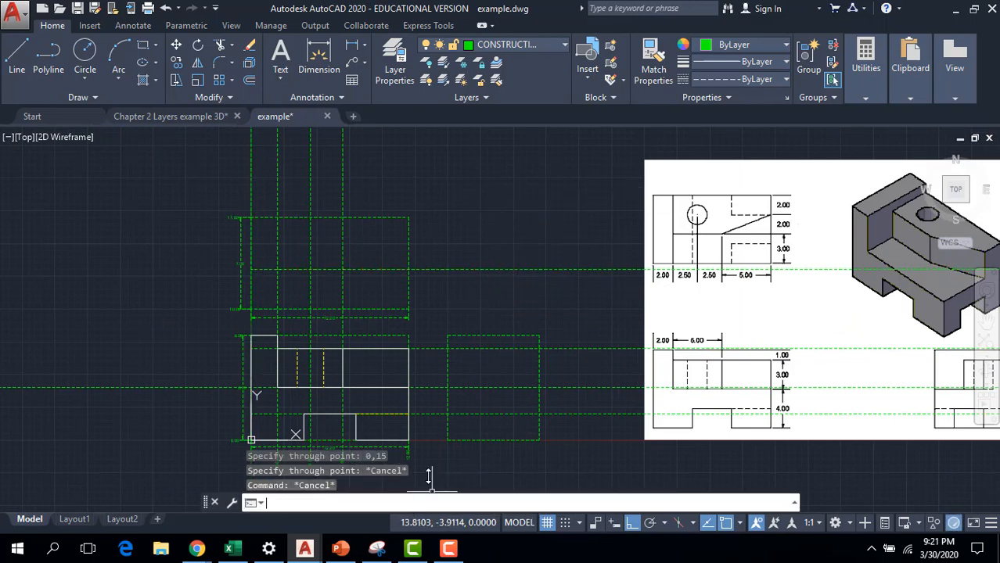
# Draw a horizontal construction ray starting at 0,15 across the top view.
pyautogui.press('Return')
pyautogui.write('0,15')
pyautogui.press('Return')
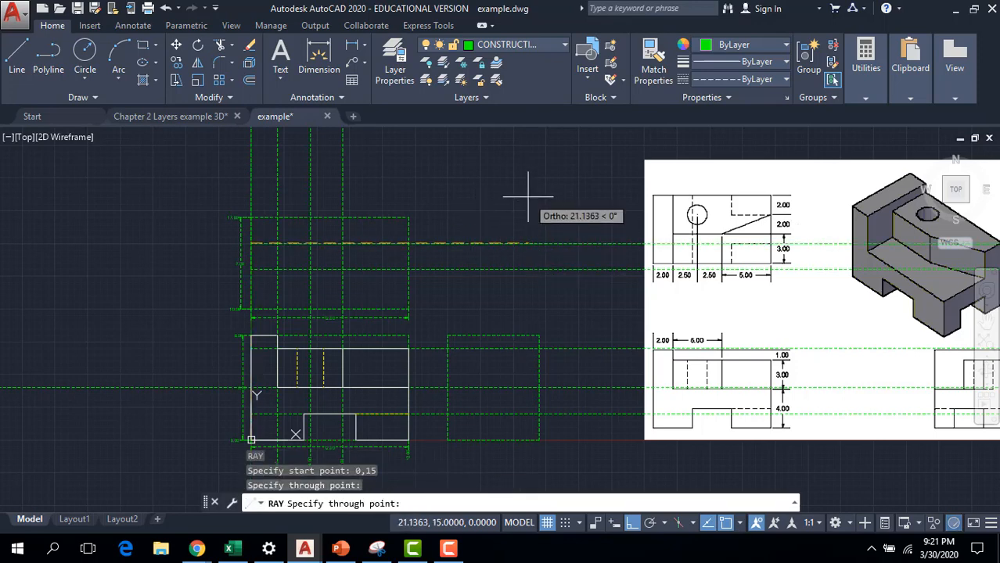
pyautogui.press('Escape')
# Project the top view's lower and upper edges toward the side view with horizontal rays from its two right-hand corners.
pyautogui.moveTo(562, 453); pyautogui.dragTo(504, 432, button='middle')
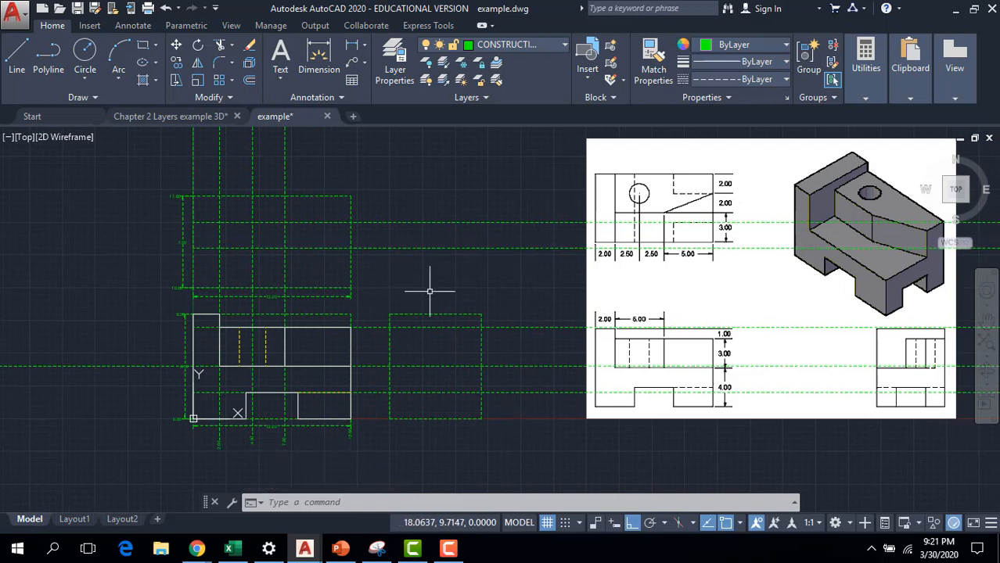
pyautogui.write('ra')
pyautogui.click(349, 288)
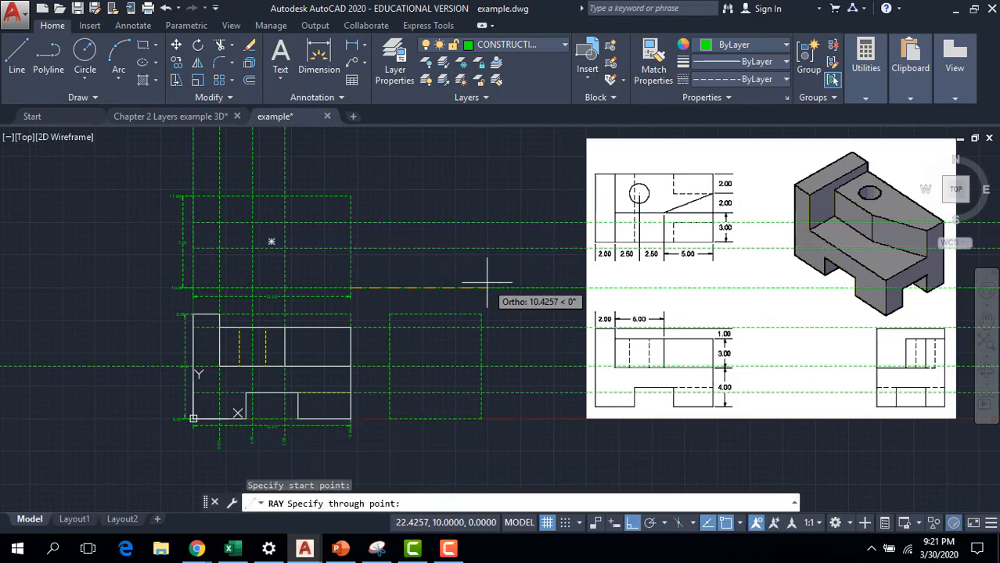
pyautogui.click(481, 283)
pyautogui.click(426, 196)
pyautogui.press('Escape')
pyautogui.press('Return')
pyautogui.click(350, 196)
pyautogui.click(429, 197)
pyautogui.press('Return')
# Draw vertical construction rays upward from both upper corners of the side view box.
pyautogui.click(389, 315)
pyautogui.click(391, 212)
pyautogui.press('Escape')
pyautogui.press('Return')
pyautogui.click(481, 314)
pyautogui.click(469, 168)
pyautogui.press('Escape')
# Draw the diagonal miter ray through the intersections of the side view's vertical rays with the top view's lower and upper edge rays.
pyautogui.press('Return')
pyautogui.click(389, 288)
pyautogui.click(481, 198)
pyautogui.press('Escape')
# Draw vertical rays down through the side view from where the rays at heights 13 and 15 meet the miter line.
pyautogui.press('Return')
pyautogui.click(428, 248)
pyautogui.click(431, 414)
pyautogui.press('Escape')
pyautogui.press('Return')
pyautogui.click(455, 223)
pyautogui.click(455, 446)
pyautogui.press('Return')
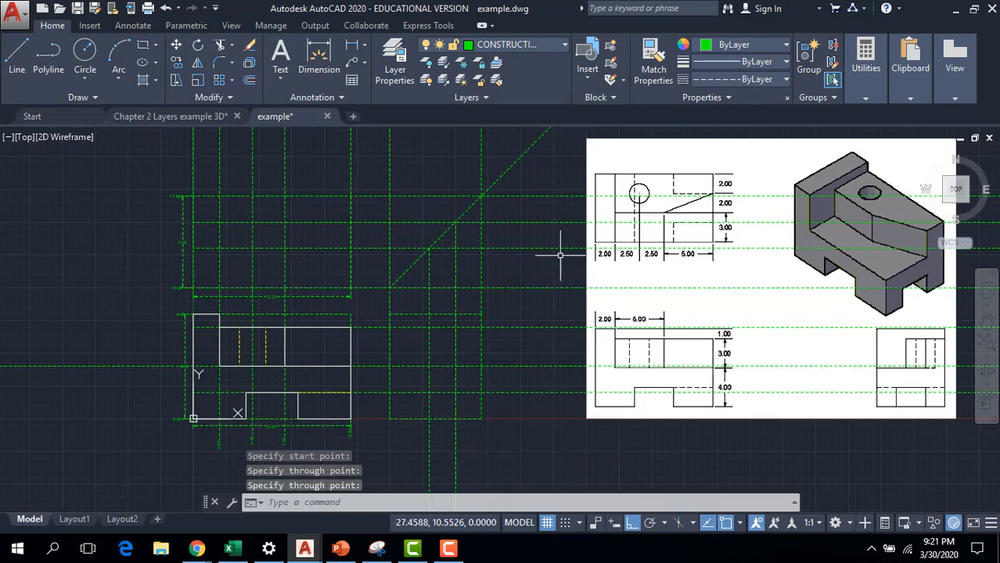
# Make layer 0 current and draw the side view's outline as a rectangle over its construction box.
pyautogui.click(563, 45)
pyautogui.click(512, 64)
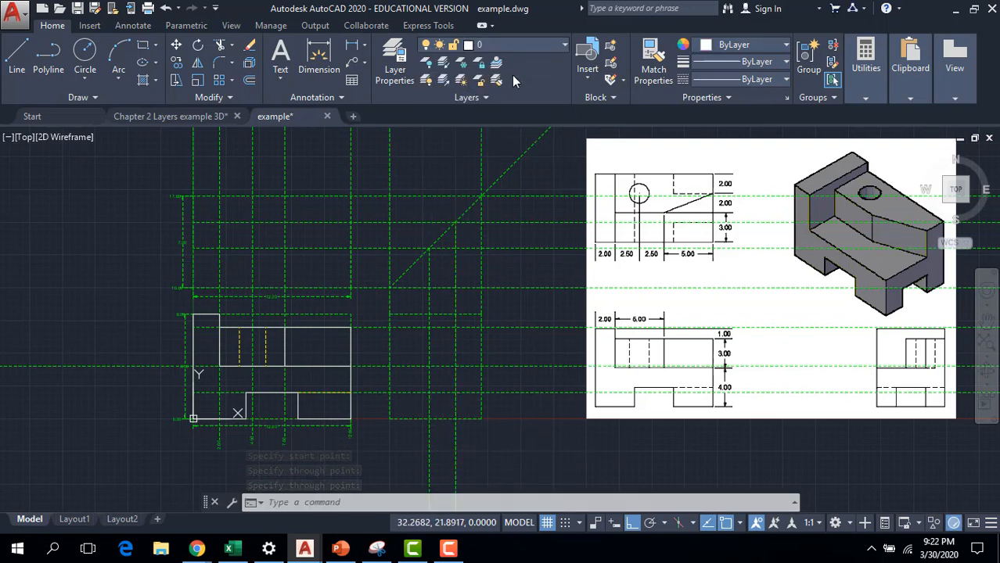
pyautogui.press('Escape')
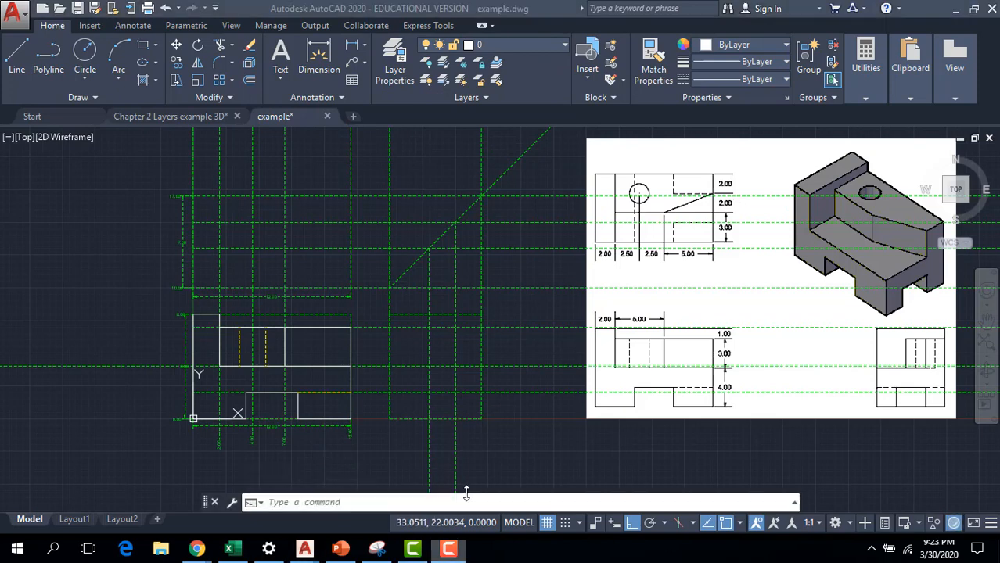
pyautogui.write('rec')
pyautogui.press('Return')
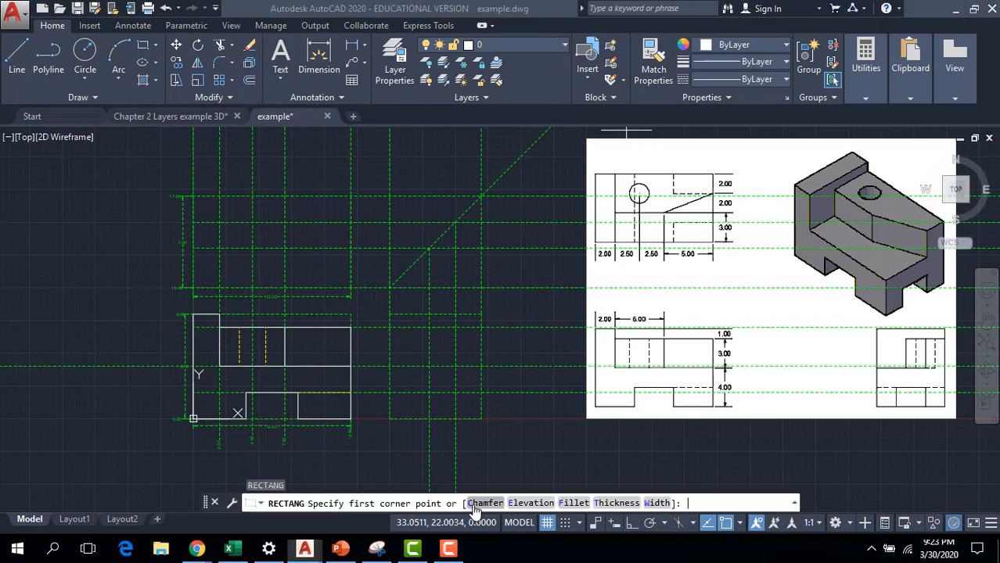
pyautogui.click(389, 418)
pyautogui.click(481, 314)
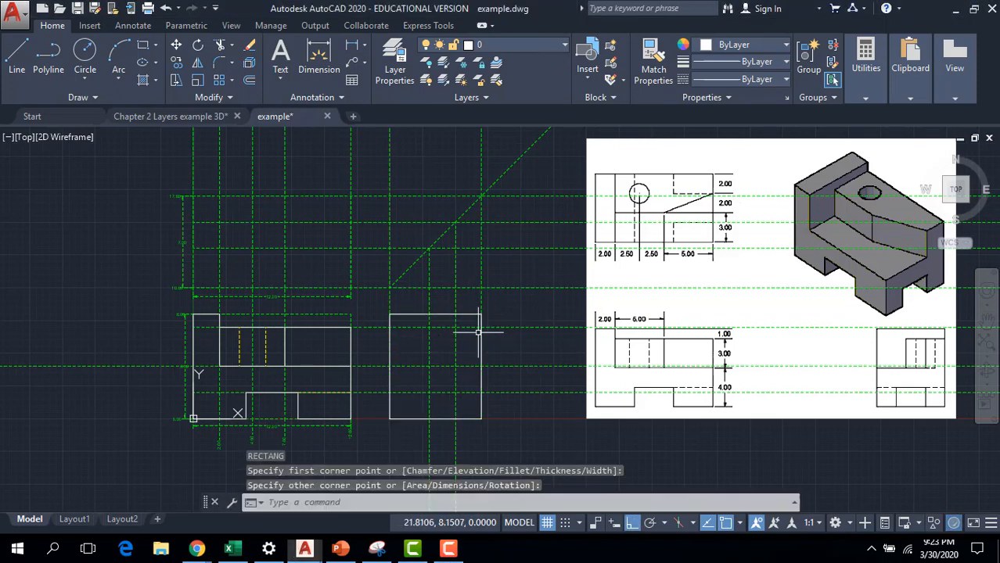
# Draw a polyline in the side view from the left edge at height 4 to x 18, up to height 7, and across to the right edge.
pyautogui.write('plin')
pyautogui.press('Return')
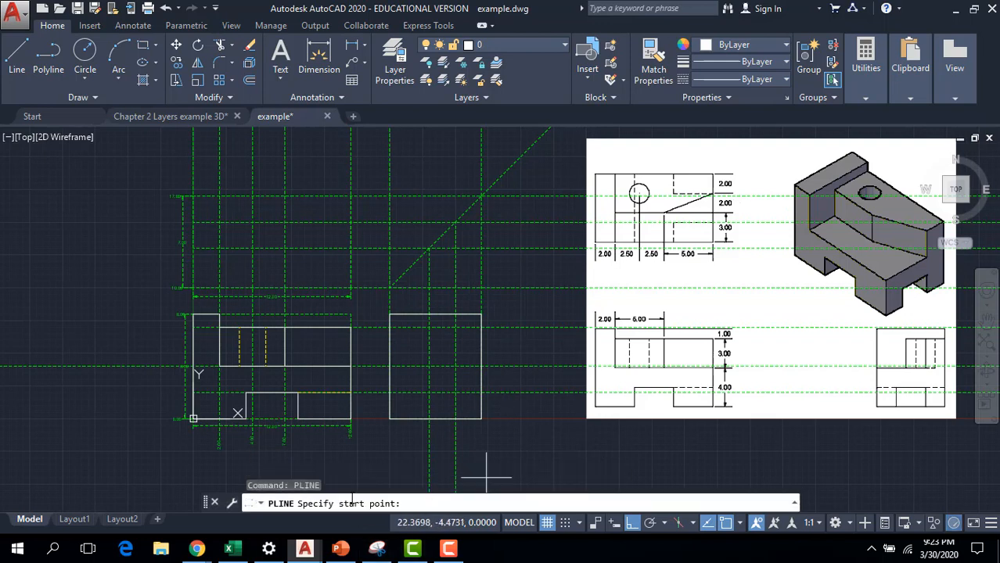
pyautogui.click(428, 363)
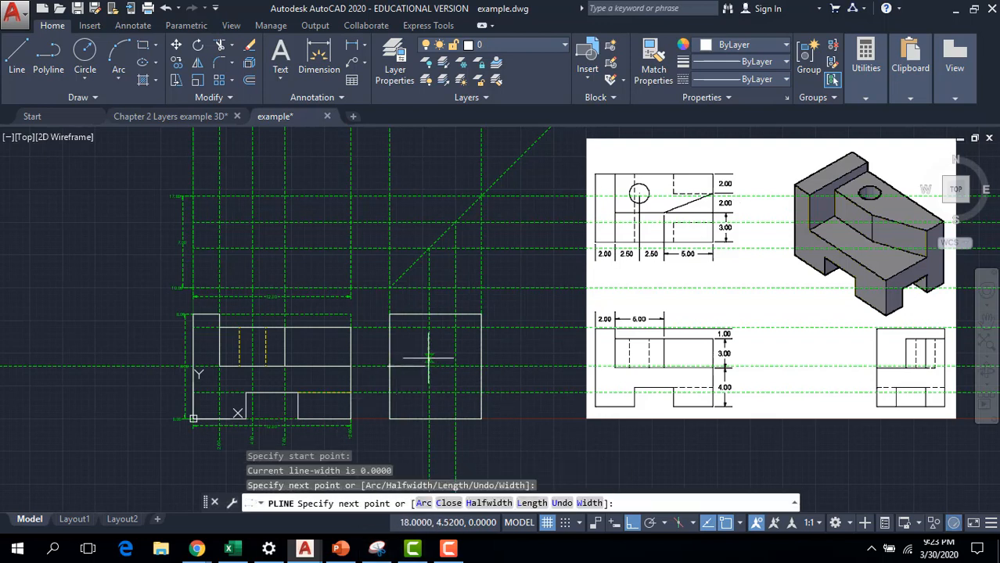
pyautogui.click(428, 315)
pyautogui.press('Return')
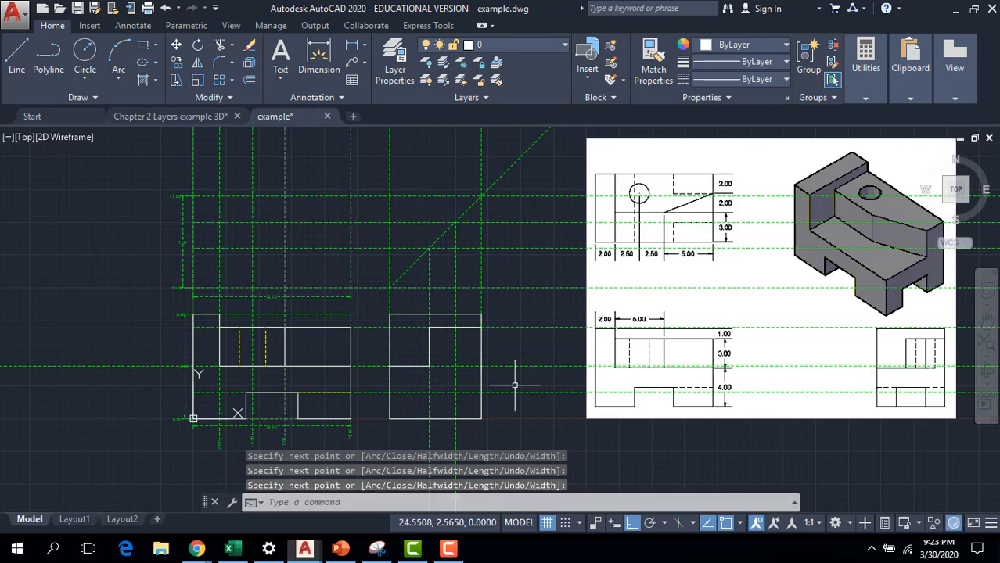
# Draw lines in the side view continuing the height 4 edge to the right edge, and vertically at x 20 from height 4 to 7.
pyautogui.write('l')
pyautogui.press('Return')
pyautogui.click(435, 366)
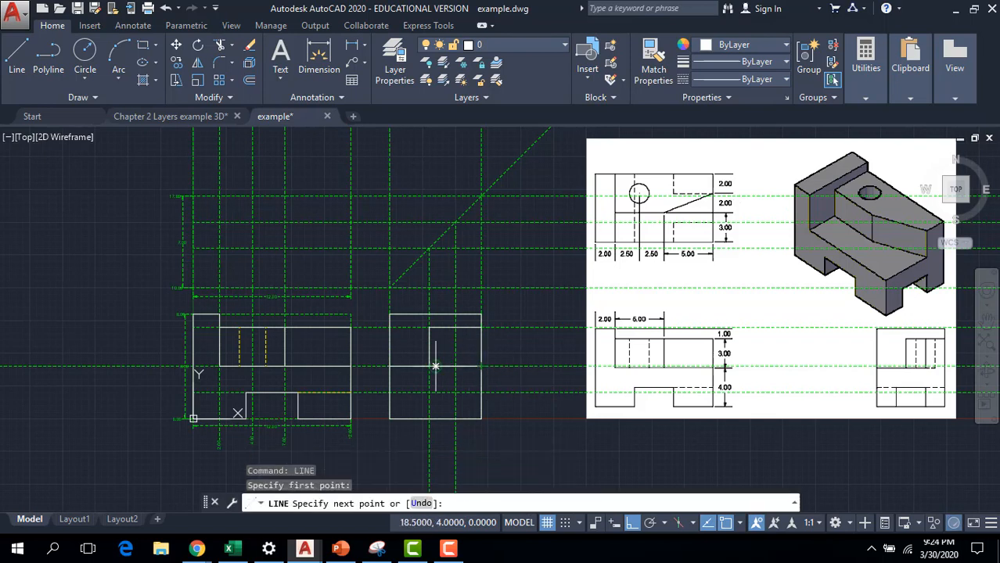
pyautogui.click(429, 366)
pyautogui.press('Return')
pyautogui.press('Return')
pyautogui.click(455, 366)
pyautogui.click(455, 326)
pyautogui.press('Return')
# Turn on Layer1 and trace the side view's bottom rectangular block between its two rays as a polyline up to height 2.
pyautogui.click(524, 154)
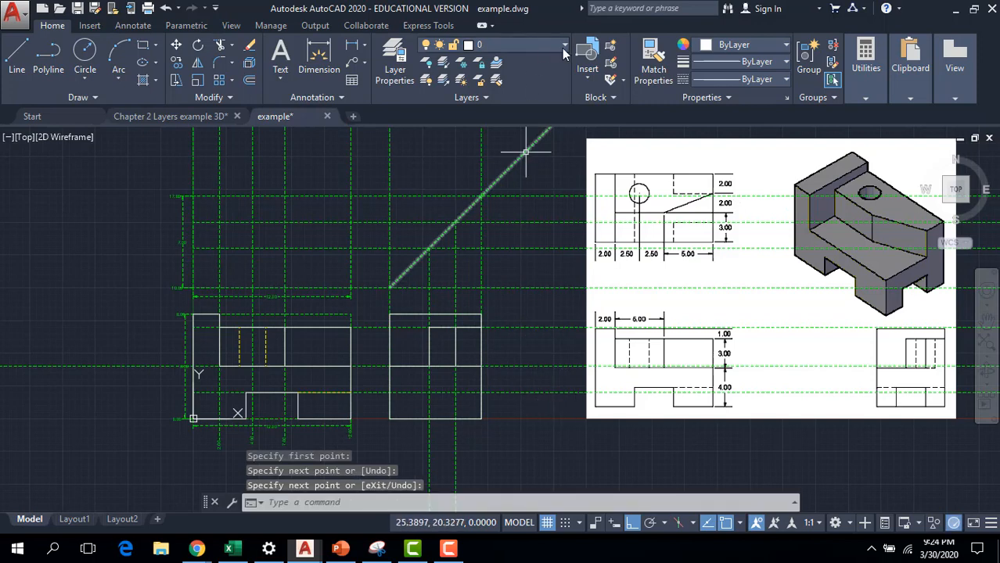
pyautogui.click(562, 47)
pyautogui.click(428, 150)
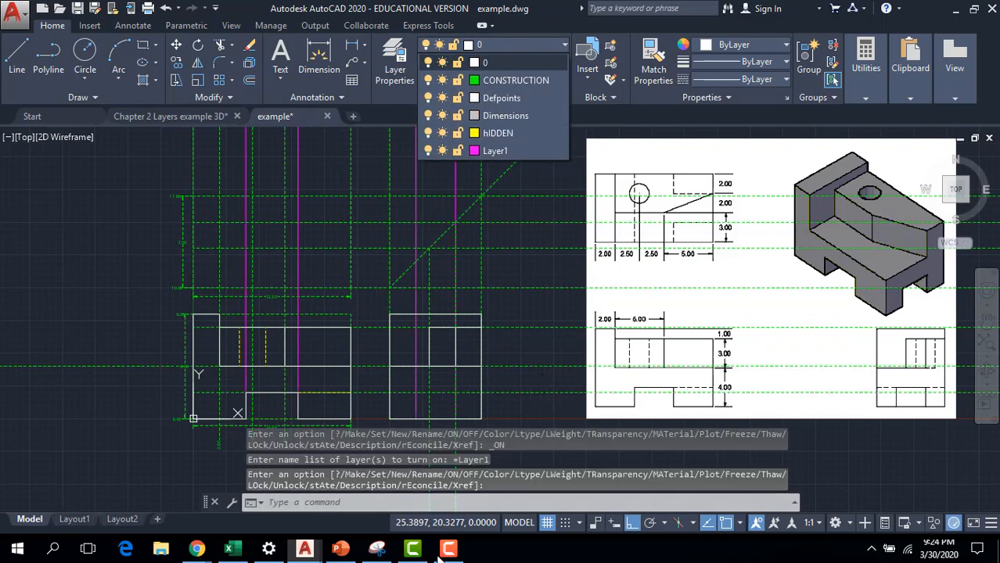
pyautogui.write('pline')
pyautogui.press('Return')
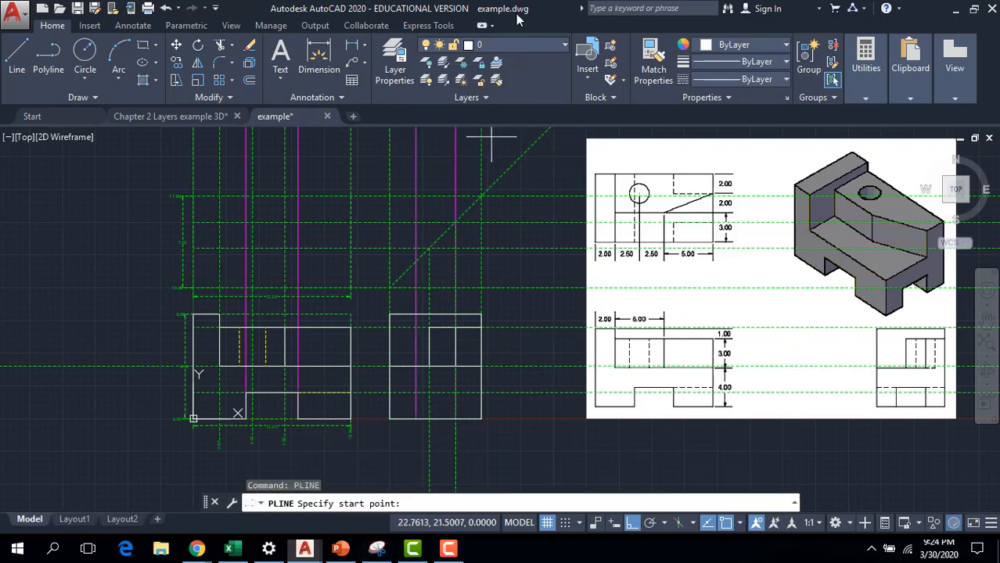
pyautogui.click(455, 418)
pyautogui.click(455, 392)
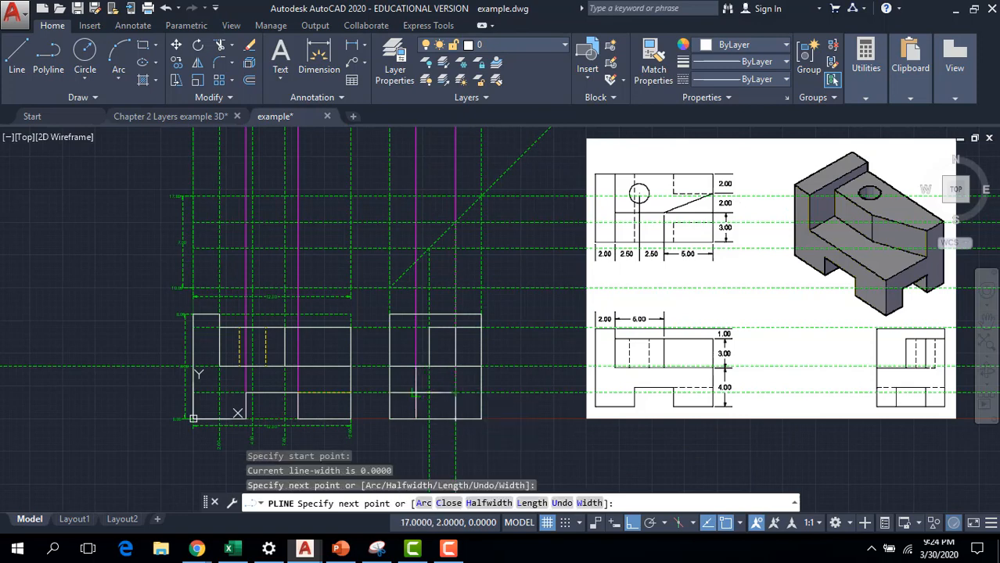
pyautogui.click(415, 393)
pyautogui.click(415, 418)
pyautogui.press('Escape')
# Turn off the CONSTRUCTION and Layer1 layers.
pyautogui.click(509, 45)
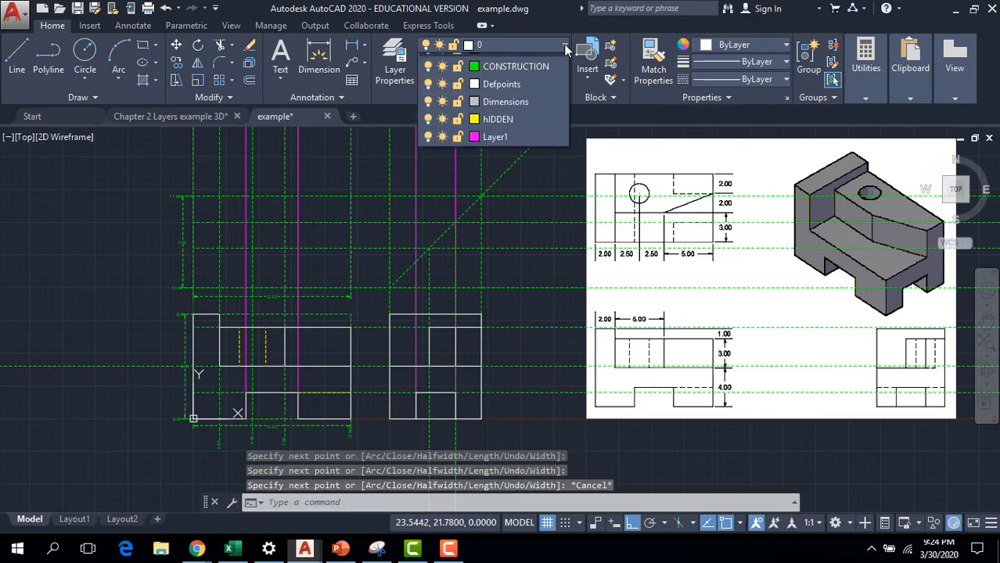
pyautogui.click(428, 80)
pyautogui.click(428, 150)
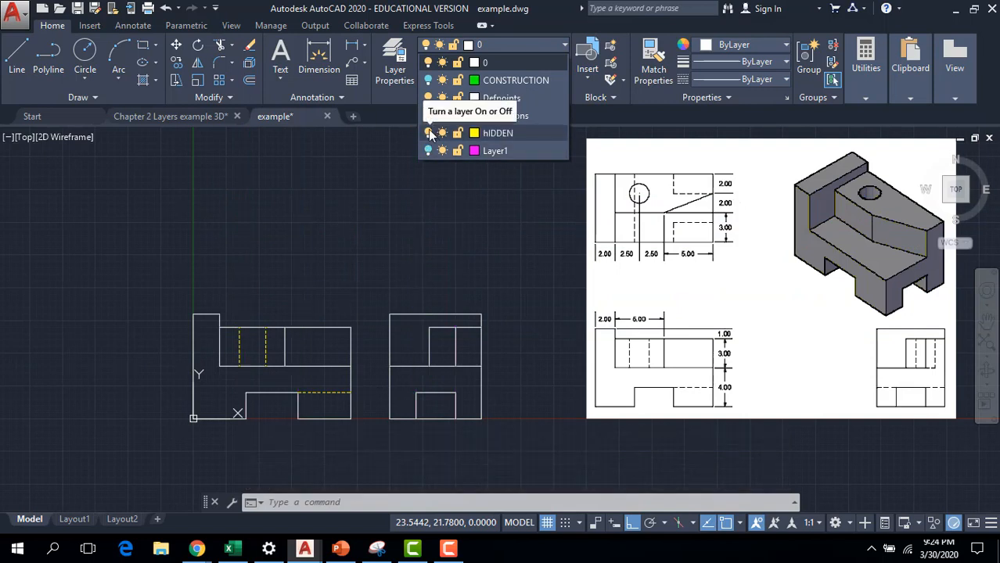
# Draw a line at height 2 from the side view block's upper left corner to the left edge and assign it to layer hIDDEN.
pyautogui.click(392, 502)
pyautogui.write('line')
pyautogui.press('Return')
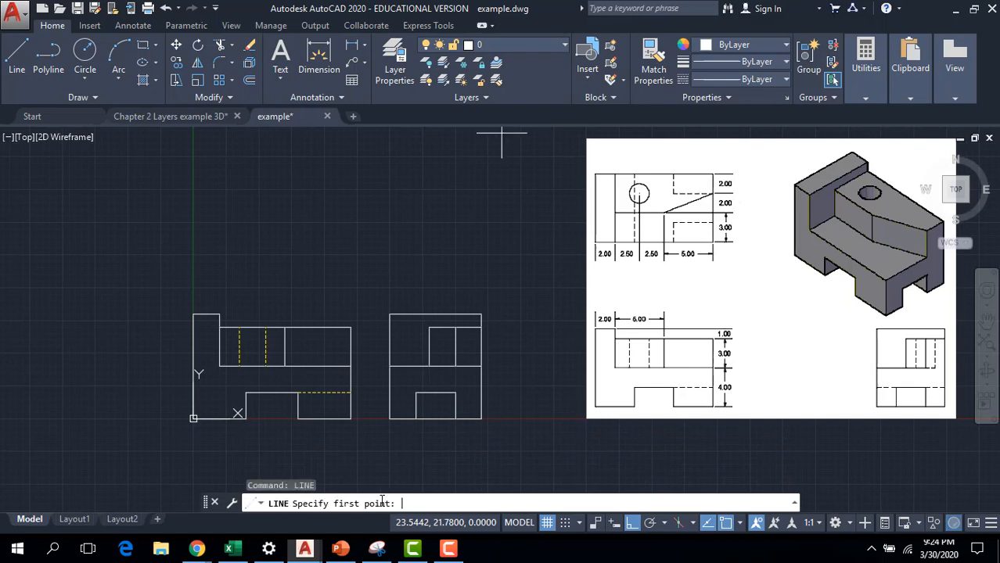
pyautogui.click(416, 392)
pyautogui.click(389, 391)
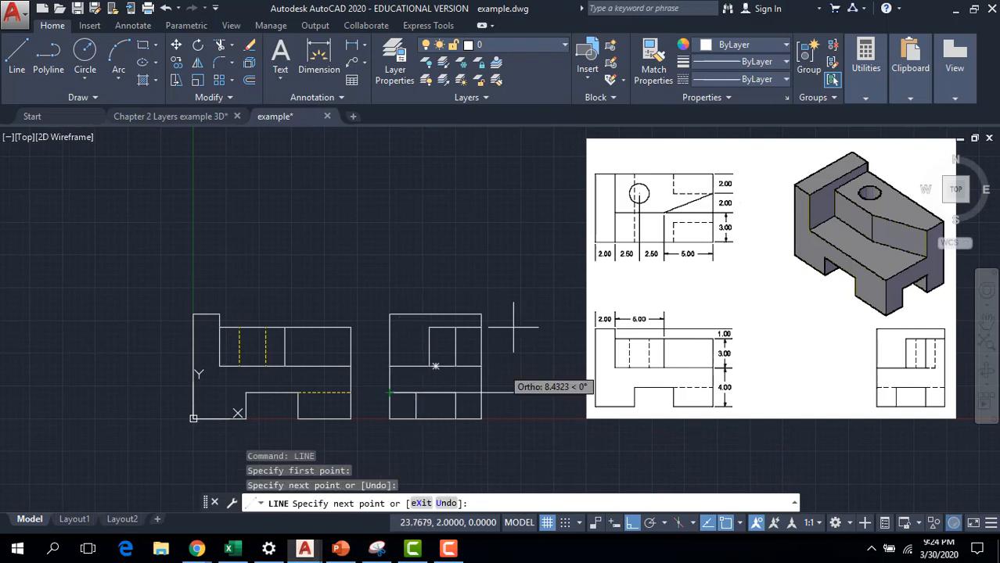
pyautogui.press('Escape')
pyautogui.click(402, 392)
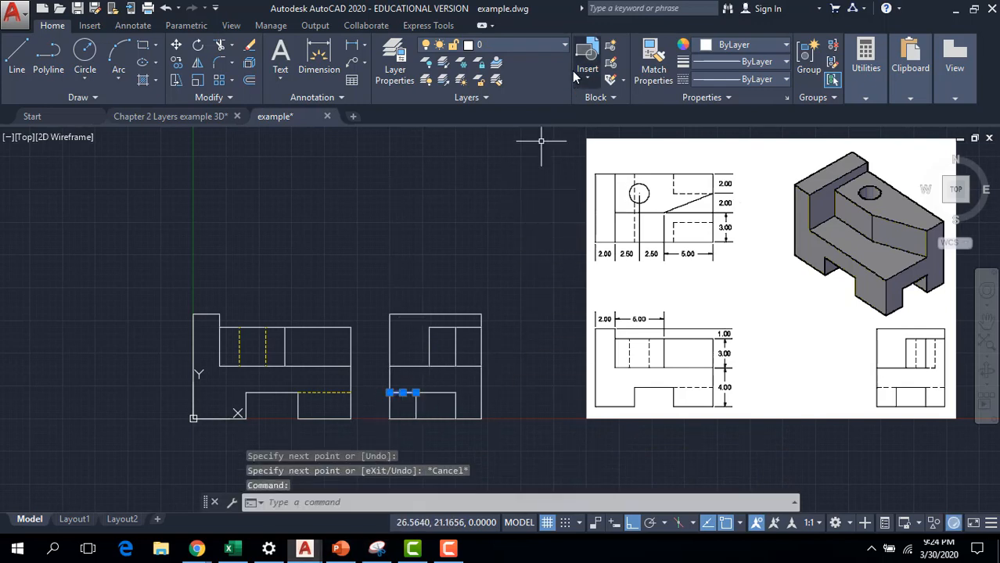
pyautogui.click(564, 51)
pyautogui.click(500, 132)
pyautogui.press('Escape')
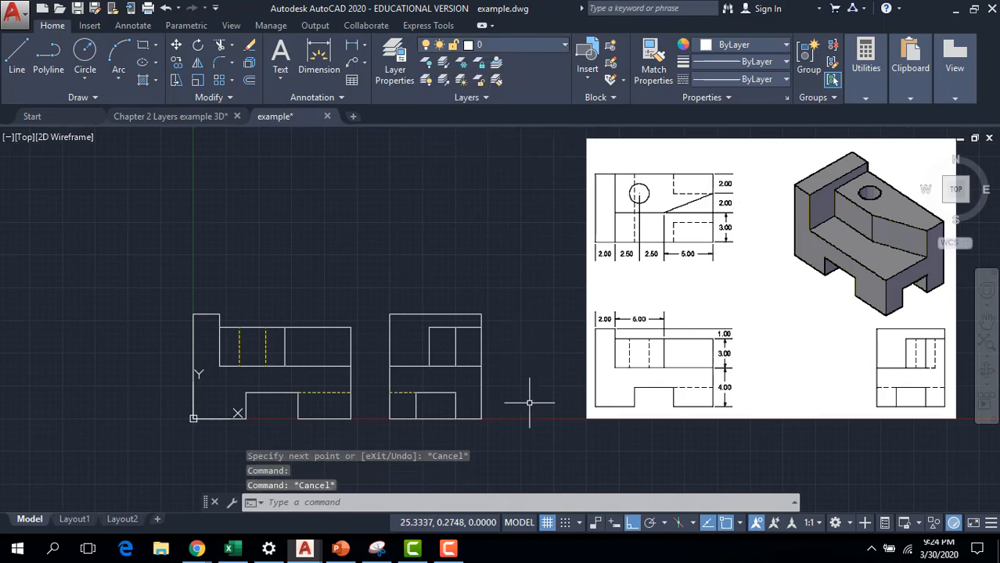
# Make layer hIDDEN current and draw a line from the side view block's upper right corner to the right edge.
pyautogui.click(555, 45)
pyautogui.click(501, 131)
pyautogui.click(337, 503)
pyautogui.write('line')
pyautogui.press('Return')
pyautogui.click(457, 394)
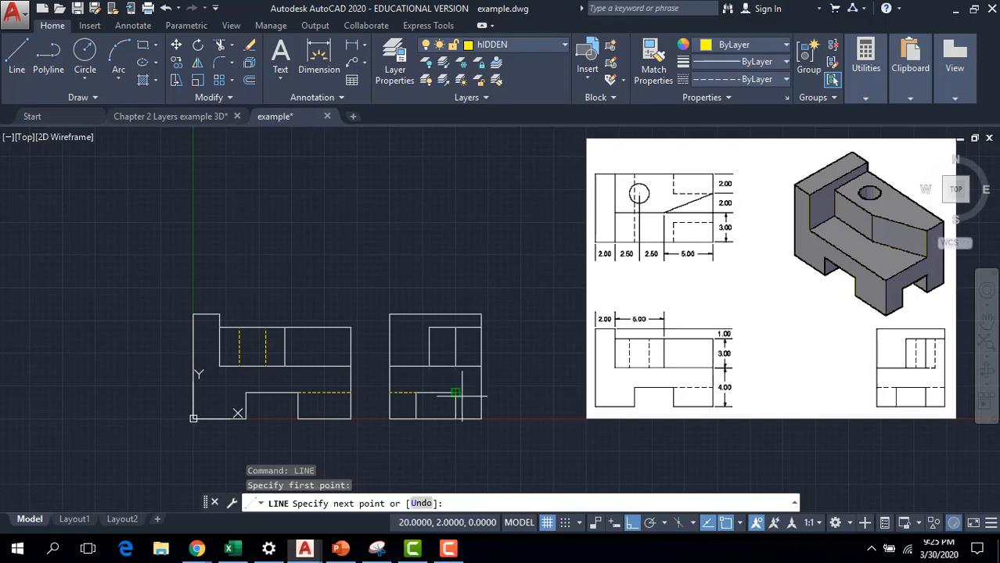
pyautogui.click(483, 395)
pyautogui.press('Escape')
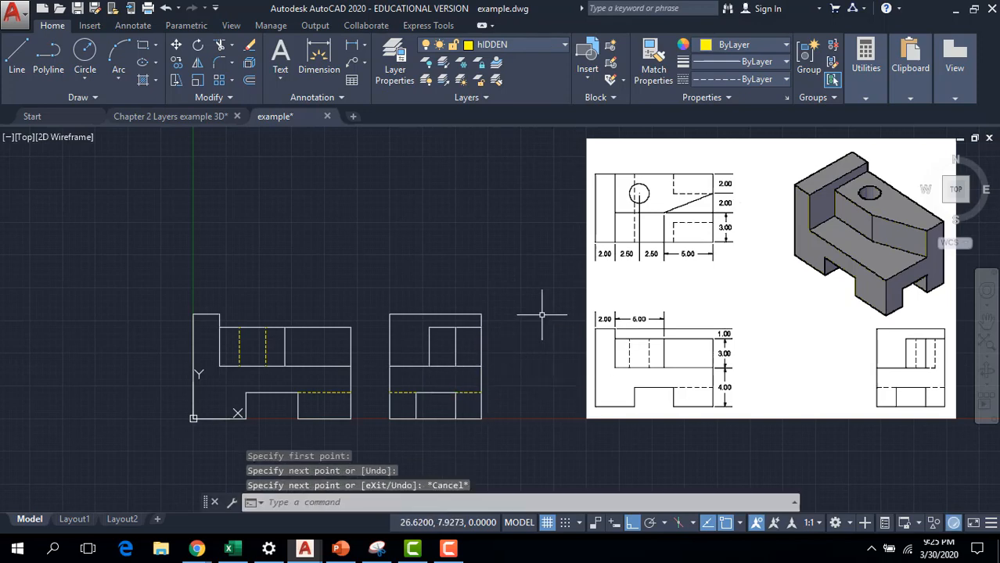
# Turn the CONSTRUCTION layer back on and make layer 0 current.
pyautogui.click(560, 45)
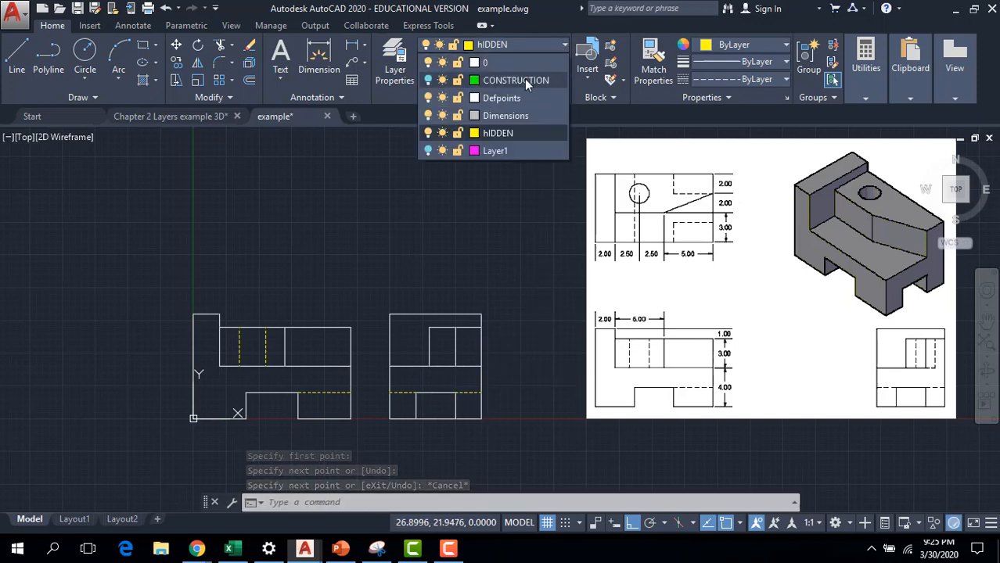
pyautogui.click(525, 79)
pyautogui.click(393, 298)
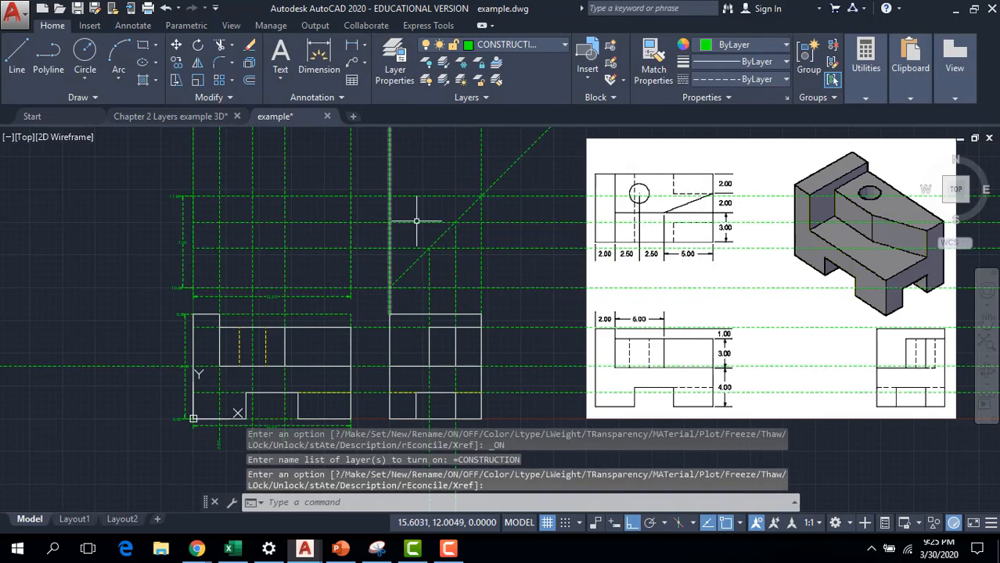
pyautogui.click(508, 45)
pyautogui.click(511, 61)
# Draw the top view's outline as a rectangle over its construction box.
pyautogui.click(388, 503)
pyautogui.write('re')
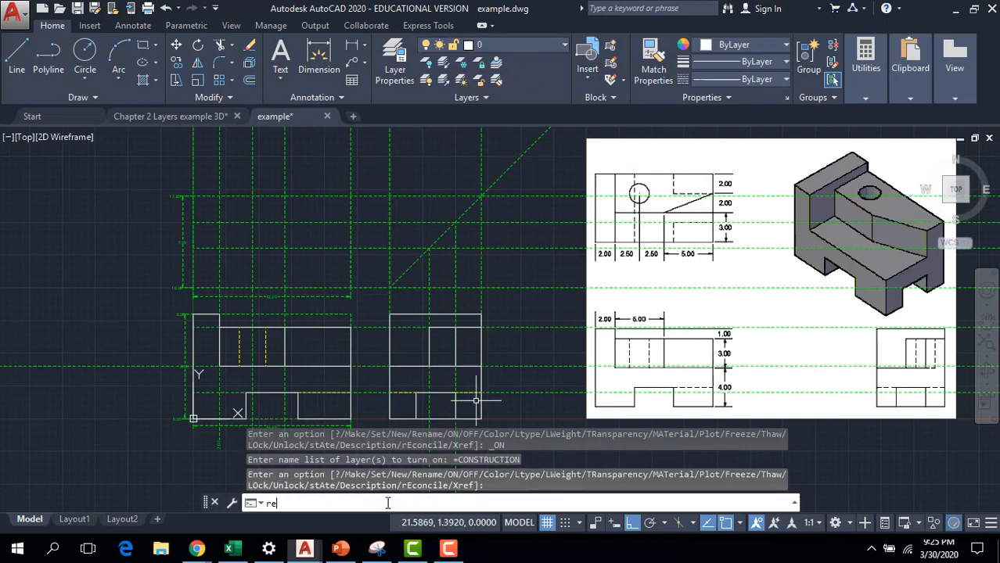
pyautogui.write('c')
pyautogui.press('Return')
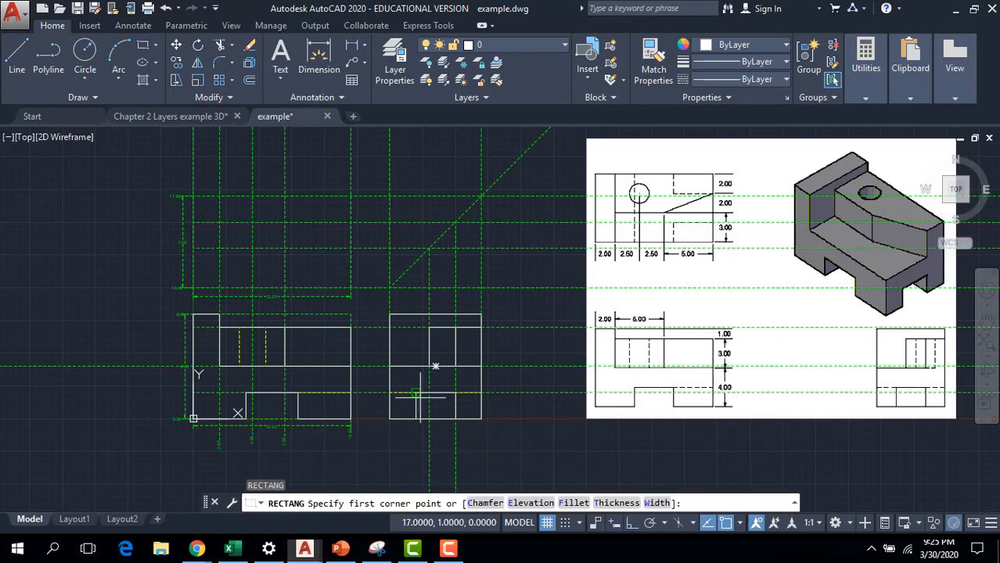
pyautogui.click(193, 289)
pyautogui.click(351, 196)
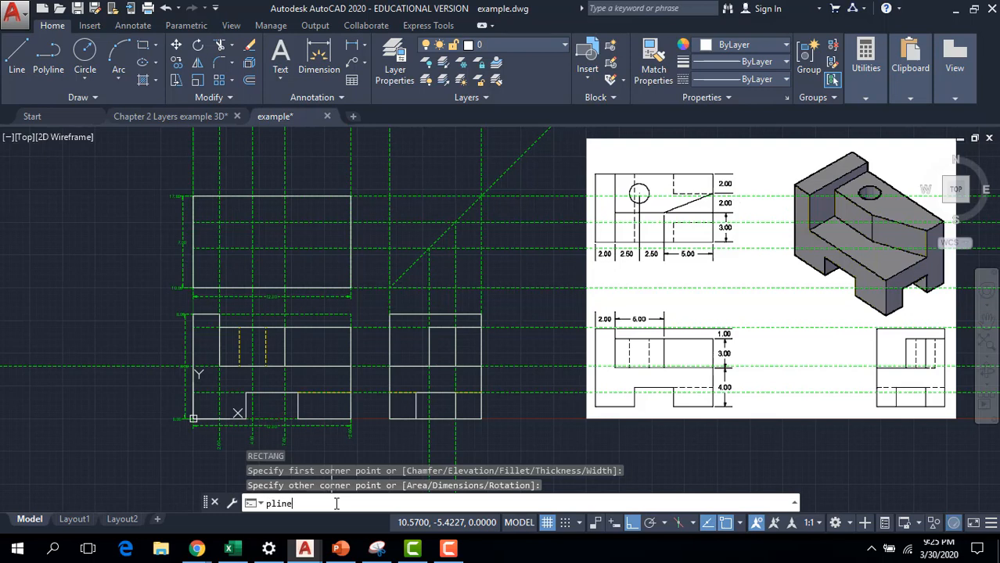
# Draw a polyline in the top view from (2,13) through (7,13) to the right edge at (12,15).
pyautogui.press('Return')
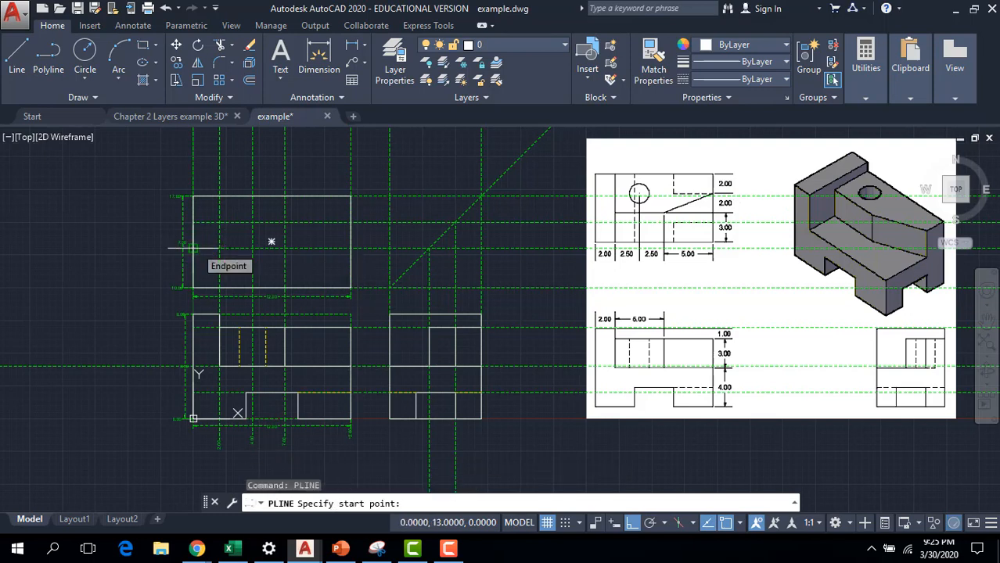
pyautogui.click(220, 248)
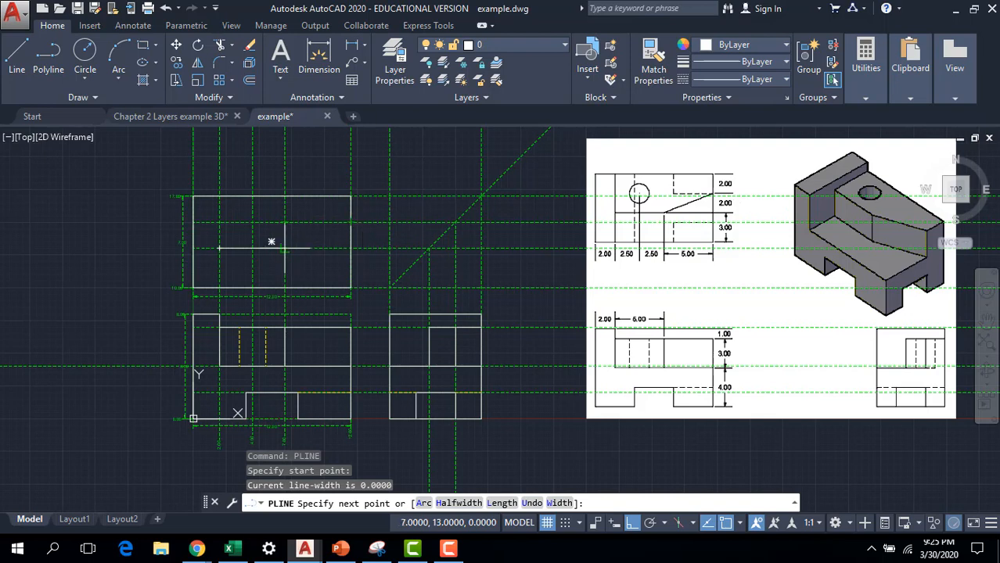
pyautogui.click(351, 222)
pyautogui.click(350, 222)
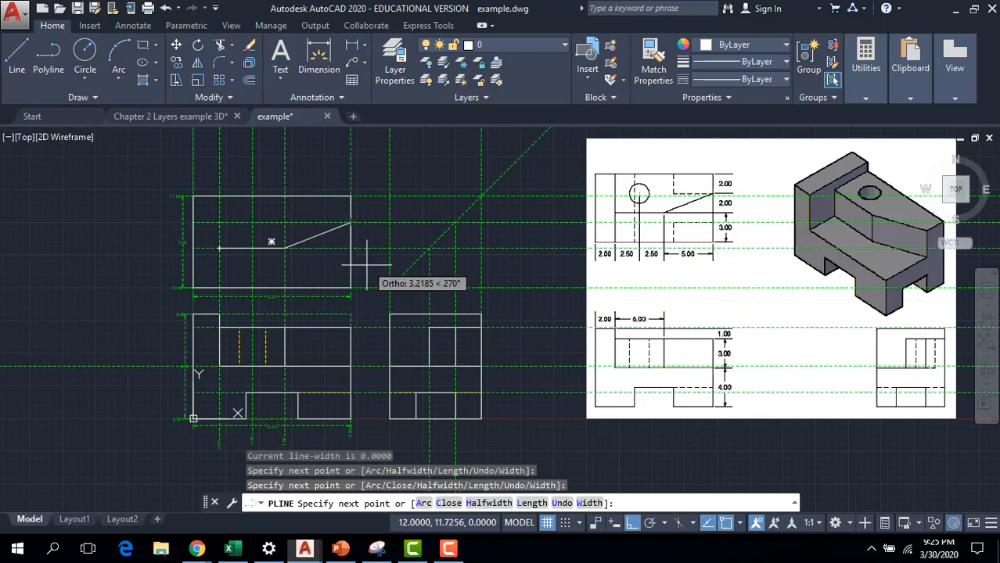
pyautogui.press('Escape')
# Draw a vertical line at x 2 across the top view from its lower edge to its upper edge.
pyautogui.write('lin')
pyautogui.press('Return')
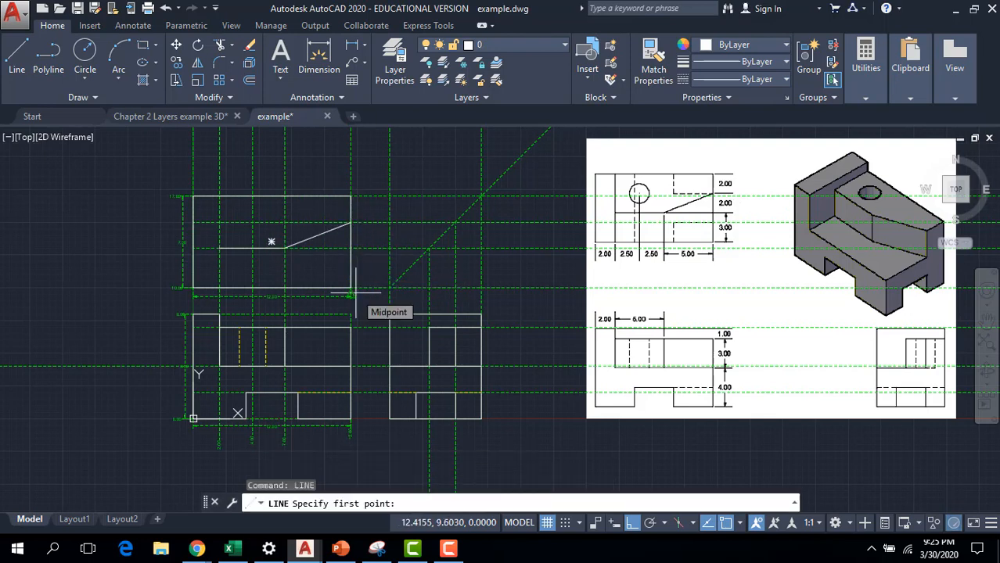
pyautogui.click(220, 235)
pyautogui.click(220, 196)
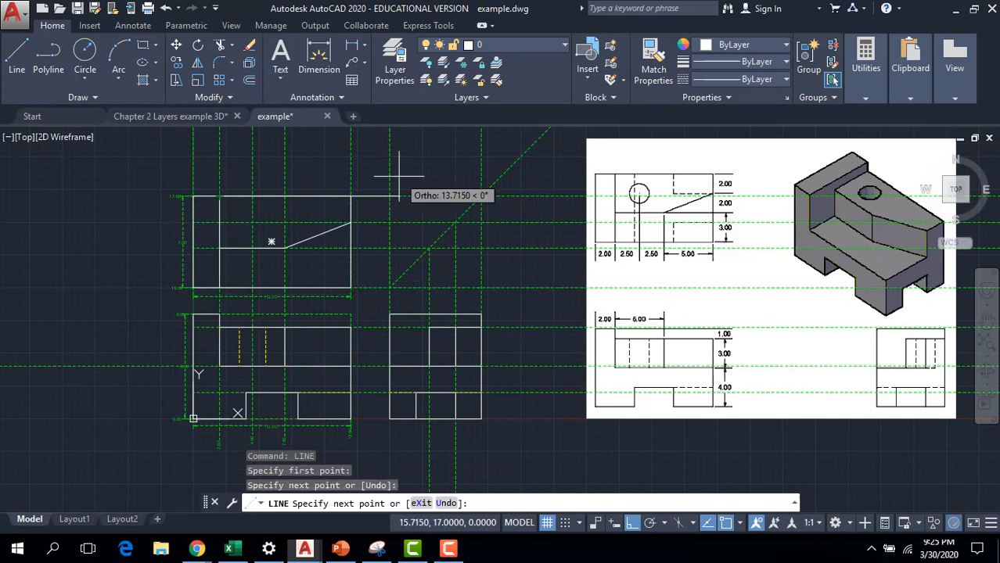
pyautogui.press('Escape')
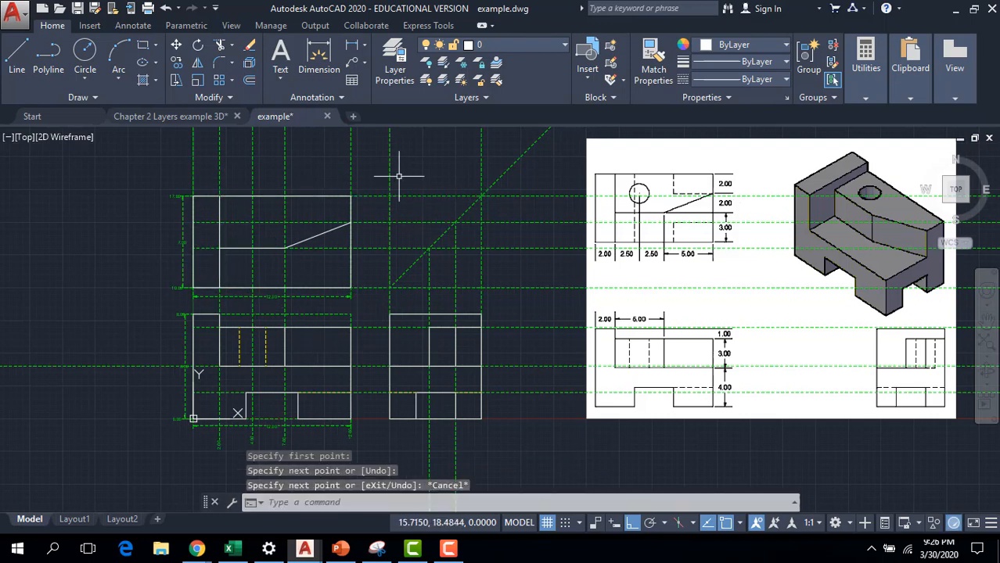
# Draw the hole in the top view as a circle of radius 1 centred where the hole's vertical ray meets the height 15 ray.
pyautogui.click(349, 502)
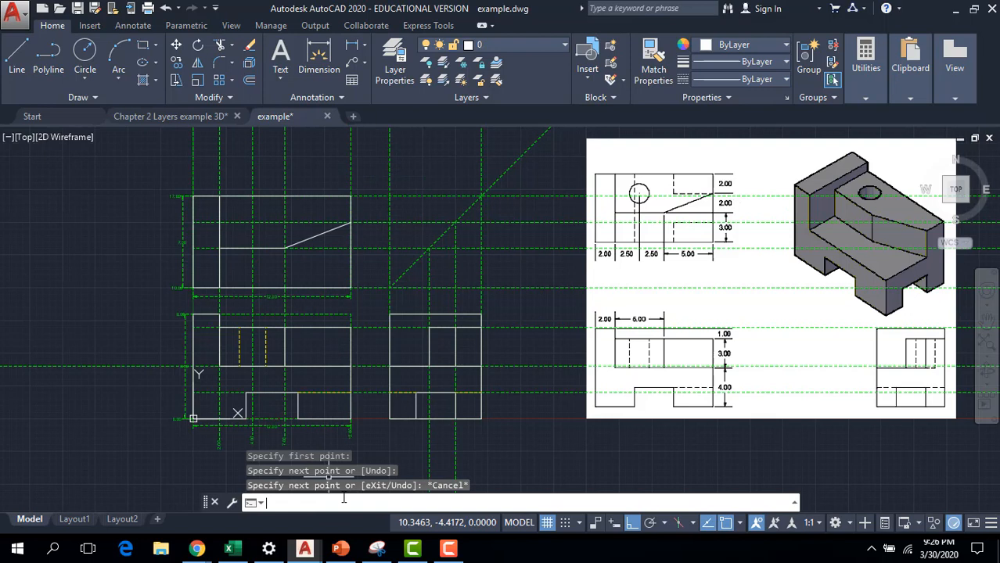
pyautogui.write('circle')
pyautogui.press('Return')
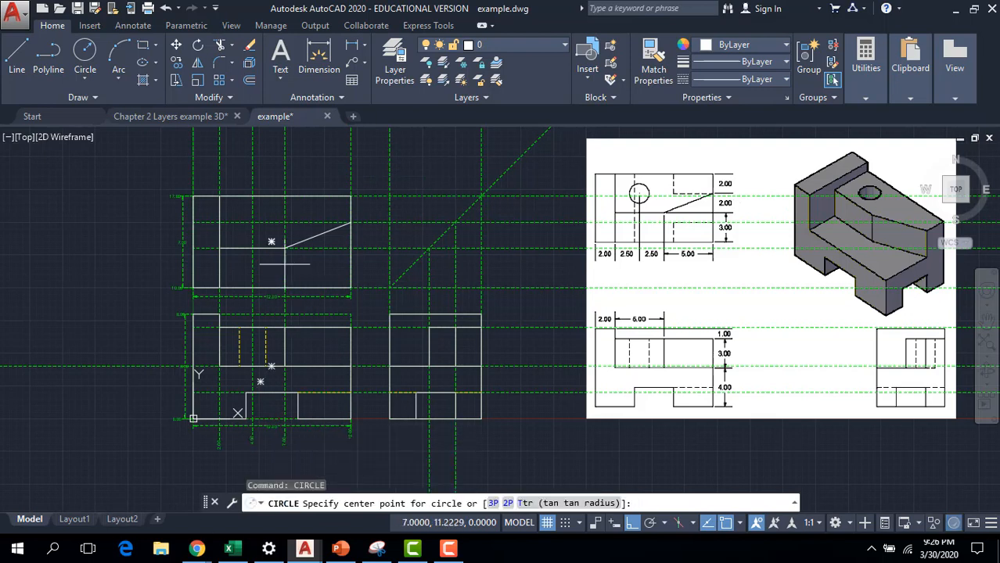
pyautogui.click(251, 223)
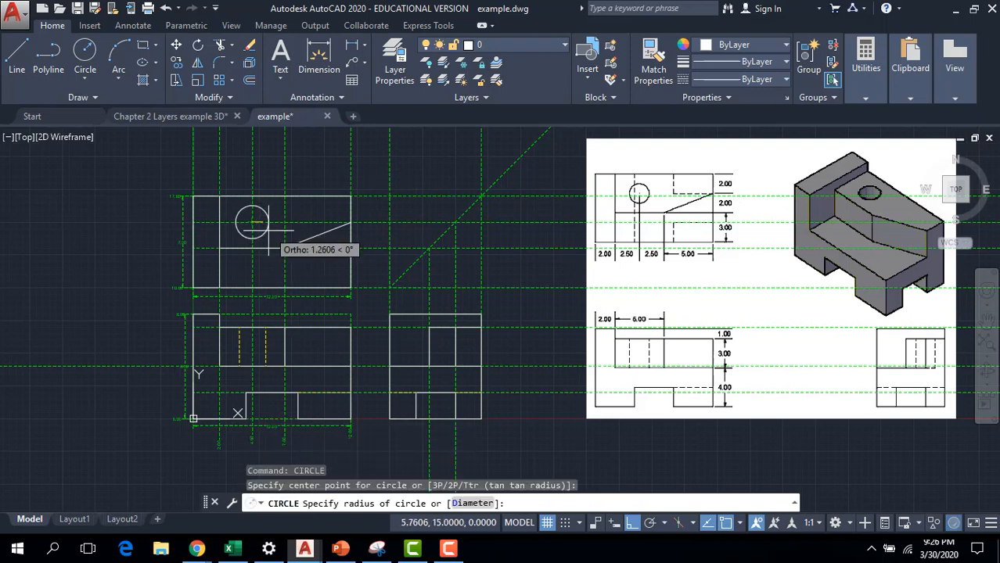
pyautogui.press('Return')
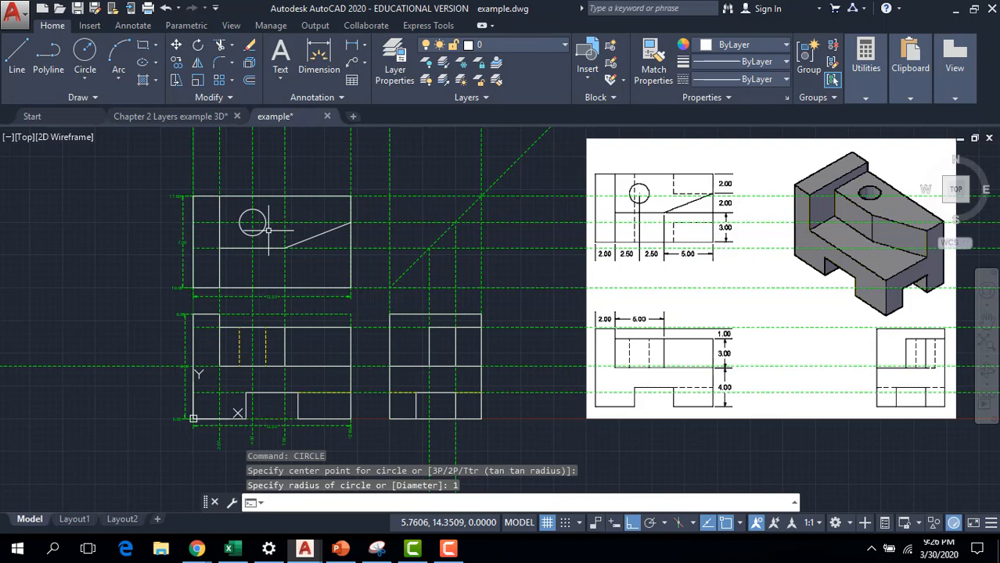
# Turn off the CONSTRUCTION layer.
pyautogui.click(548, 44)
pyautogui.click(428, 81)
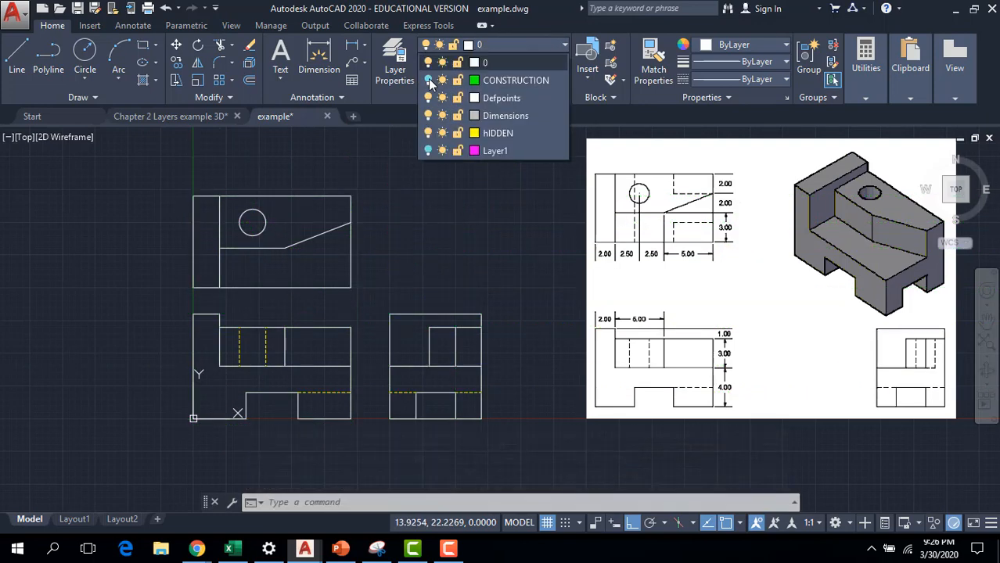
pyautogui.click(562, 43)
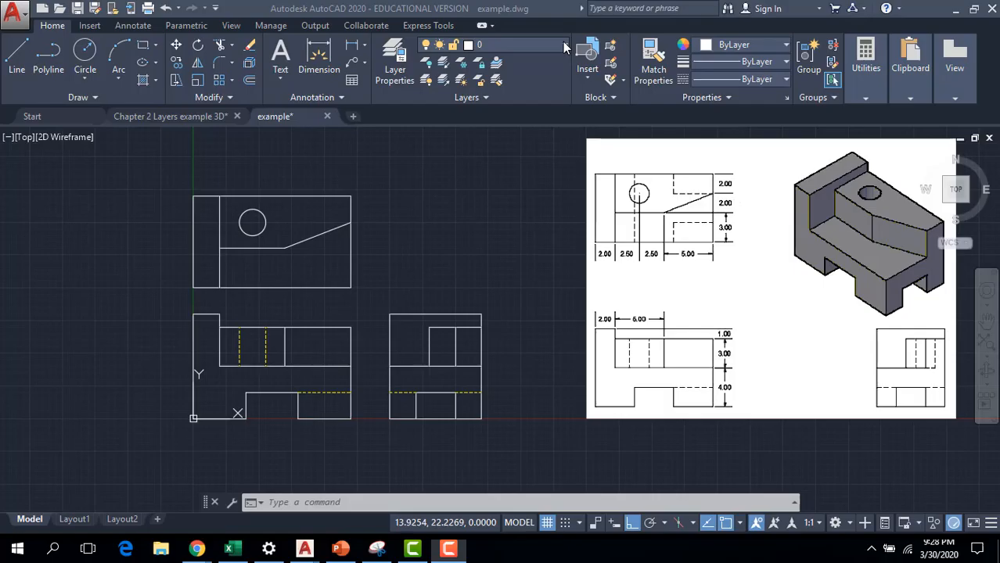
# Make Layer1 the current layer and keep it turned on.
pyautogui.click(562, 44)
pyautogui.click(496, 150)
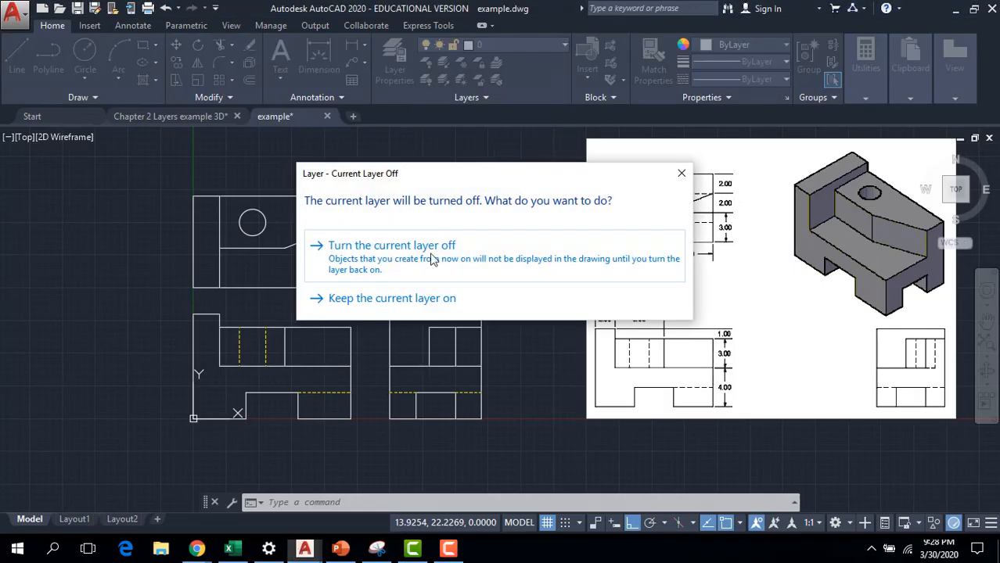
pyautogui.click(403, 308)
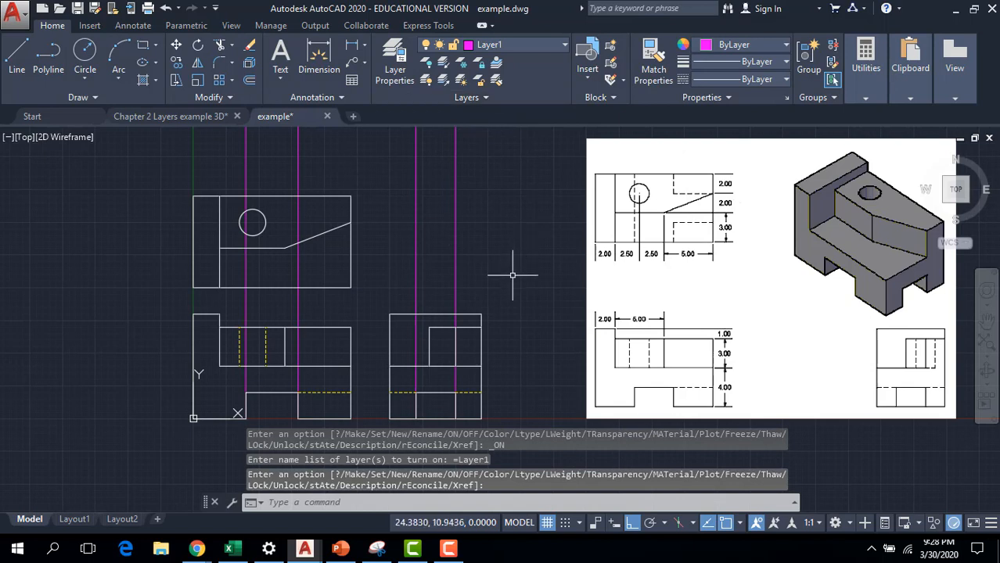
# Draw horizontal rays rightward from the top view's lower-right and upper-right corners, and a vertical ray up from its lower-right corner.
pyautogui.click(287, 502)
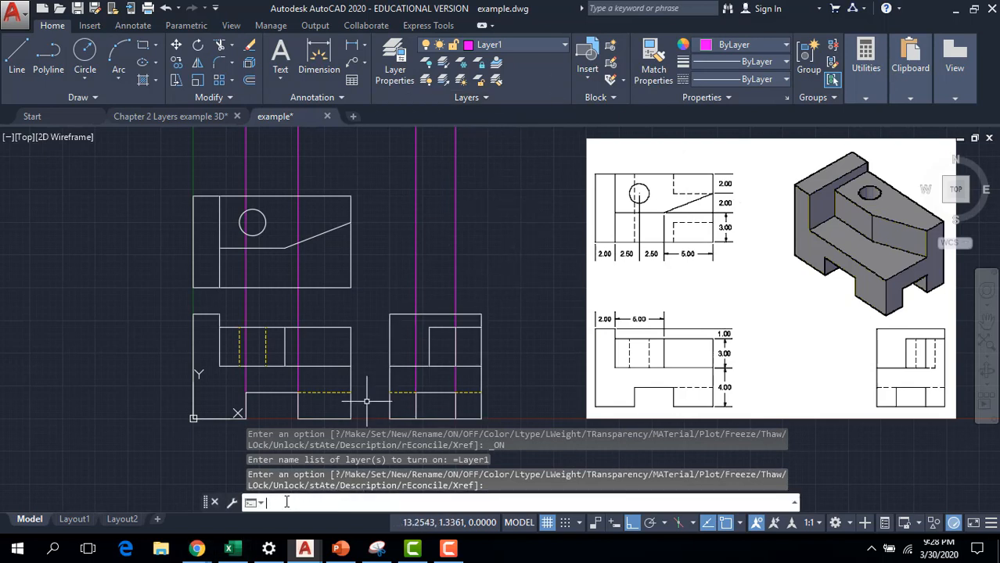
pyautogui.write('ray')
pyautogui.press('Return')
pyautogui.click(351, 287)
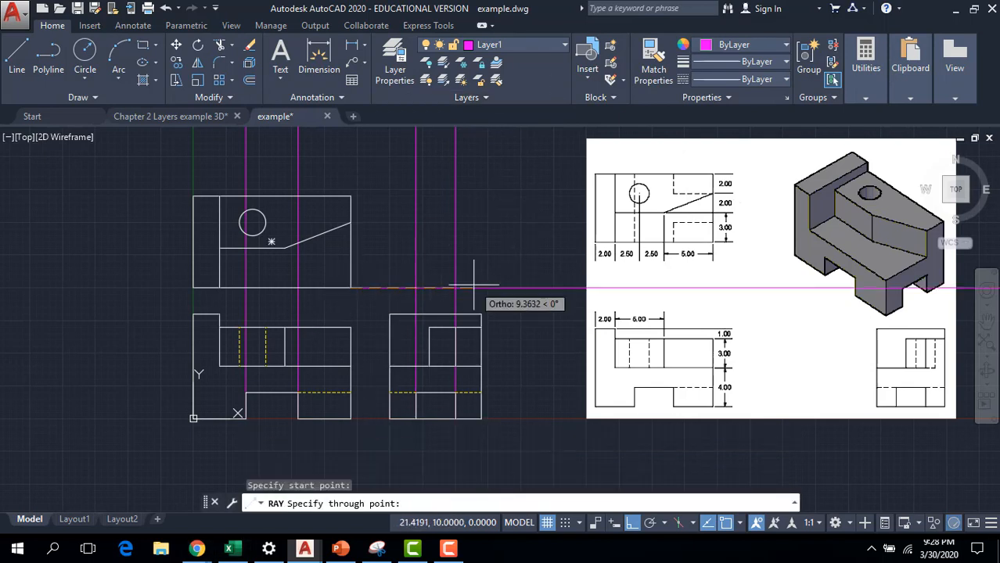
pyautogui.click(435, 288)
pyautogui.click(366, 191)
pyautogui.press('Return')
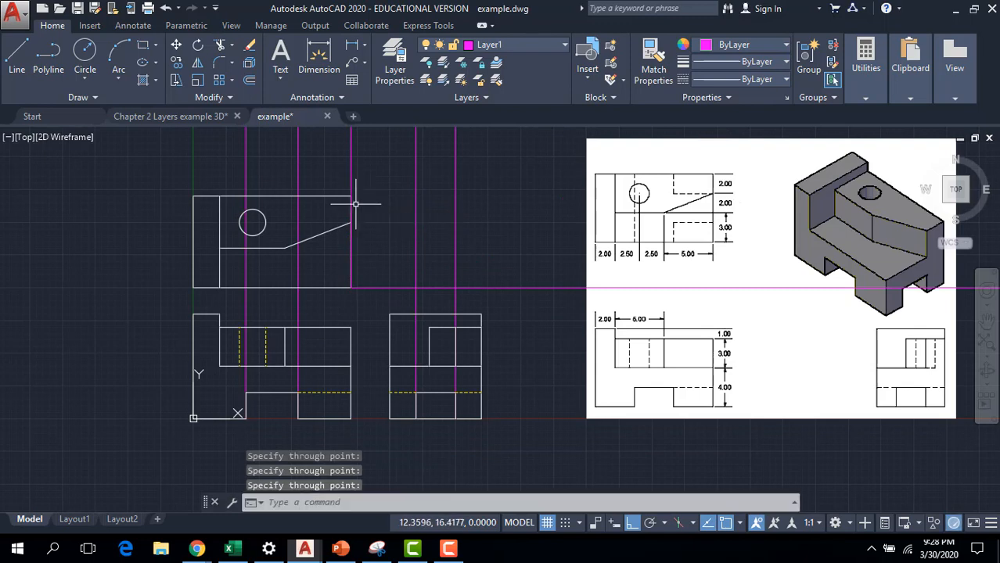
pyautogui.press('Return')
pyautogui.click(351, 196)
pyautogui.press('Return')
# Draw vertical rays upward from the upper-left and upper-right corners of the side view.
pyautogui.press('Return')
pyautogui.click(389, 313)
pyautogui.click(391, 183)
pyautogui.press('Return')
pyautogui.press('Return')
pyautogui.click(481, 314)
pyautogui.click(483, 172)
pyautogui.press('Return')
# Draw a diagonal miter ray from the crossing of the side view's left ray and the top view's lower ray, through the opposite crossing.
pyautogui.press('Return')
pyautogui.click(389, 286)
pyautogui.click(466, 191)
pyautogui.press('Return')
# Draw horizontal rays rightward from the lowest and highest points of the hole circle in the top view.
pyautogui.press('Return')
pyautogui.click(251, 236)
pyautogui.click(512, 230)
pyautogui.press('Return')
pyautogui.press('Return')
pyautogui.click(252, 210)
pyautogui.click(514, 208)
pyautogui.press('Return')
# Draw vertical rays down through the side view from where the hole's two horizontal rays meet the miter ray.
pyautogui.press('Return')
pyautogui.click(440, 235)
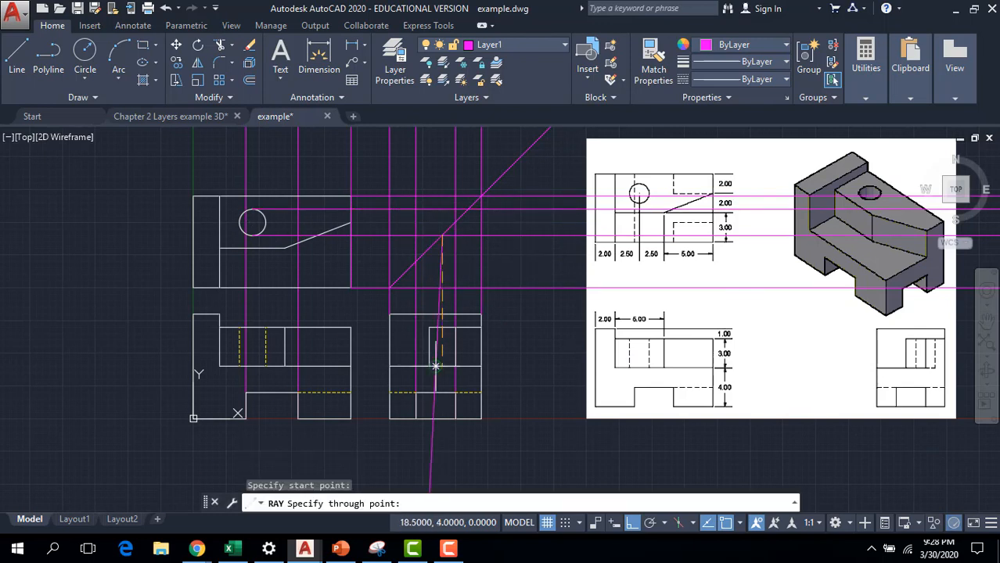
pyautogui.click(441, 472)
pyautogui.press('Return')
pyautogui.press('Return')
pyautogui.click(473, 210)
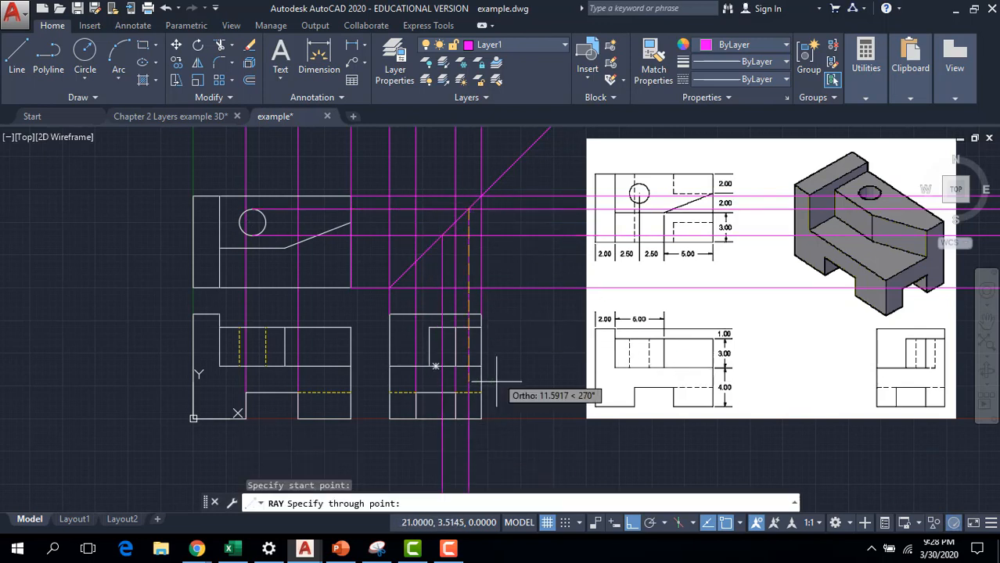
pyautogui.click(503, 436)
pyautogui.press('Return')
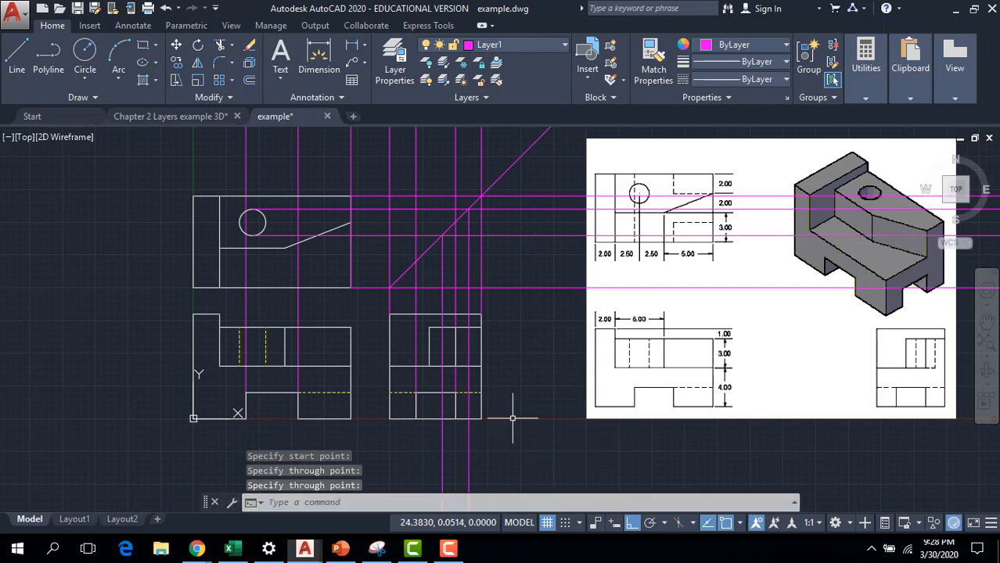
# On the hIDDEN layer, draw the hole's two vertical edges in the side view along its projection rays, spanning the upper block's height.
pyautogui.click(526, 44)
pyautogui.click(504, 133)
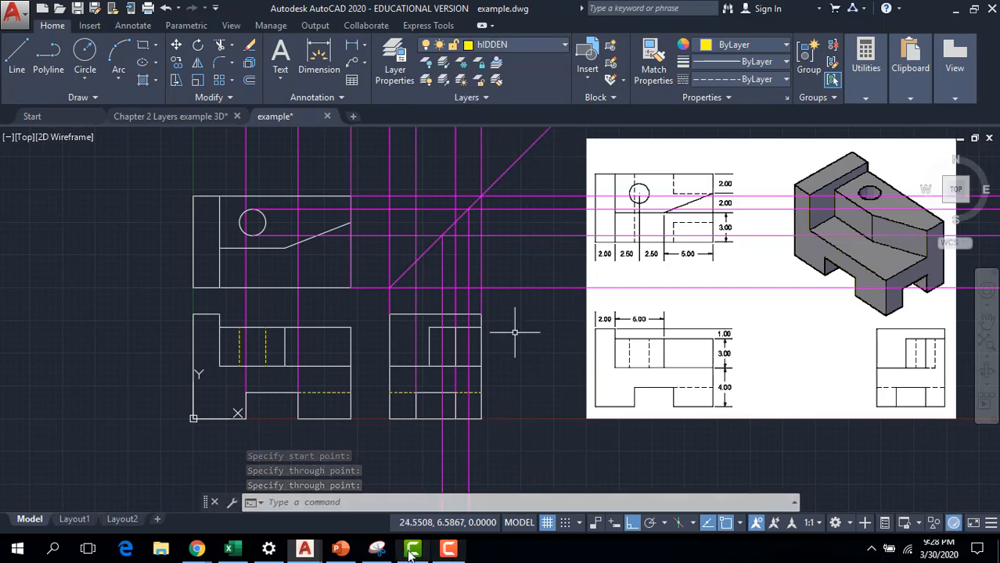
pyautogui.press('Return')
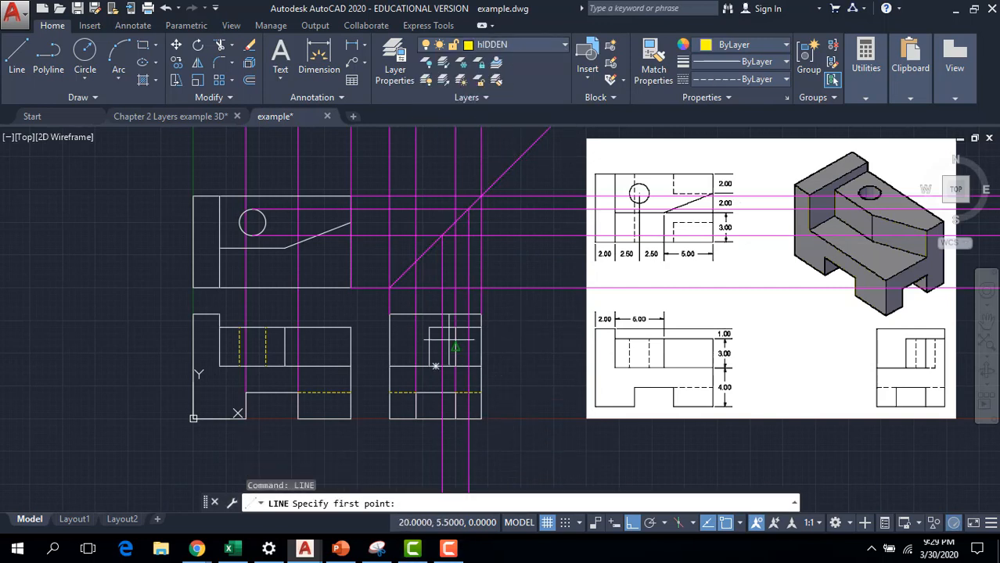
pyautogui.click(441, 326)
pyautogui.click(441, 366)
pyautogui.press('Return')
pyautogui.press('Return')
pyautogui.click(468, 327)
pyautogui.click(467, 366)
pyautogui.press('Return')
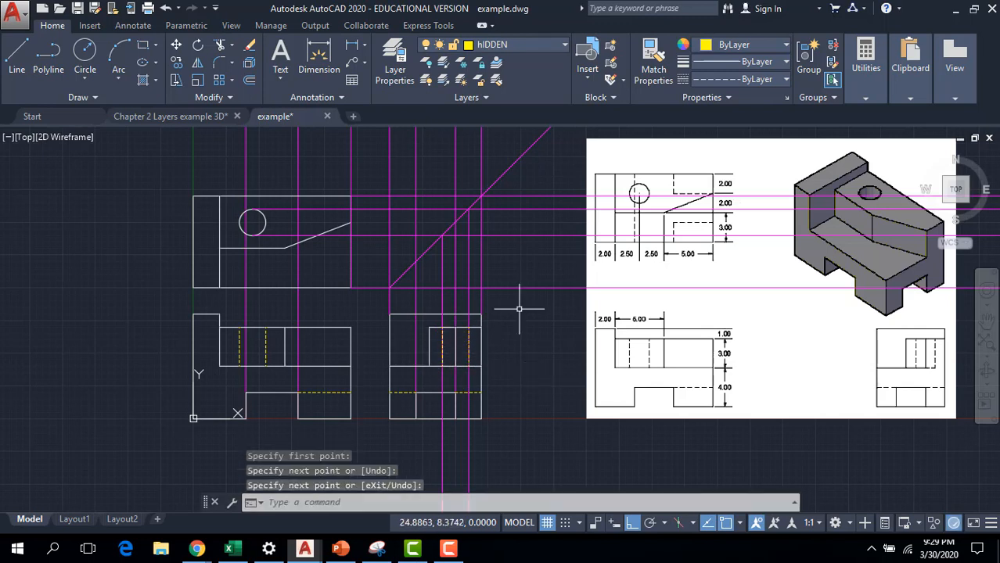
# Draw a vertical hidden line at x 4 across the top view from its lower edge to its upper edge.
pyautogui.press('Return')
pyautogui.click(240, 222)
pyautogui.click(246, 287)
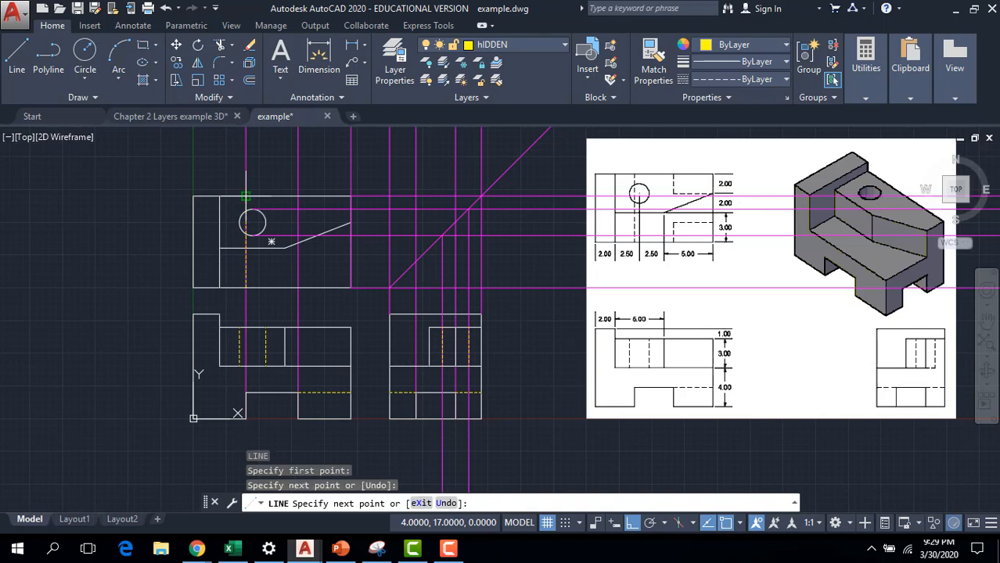
pyautogui.press('Return')
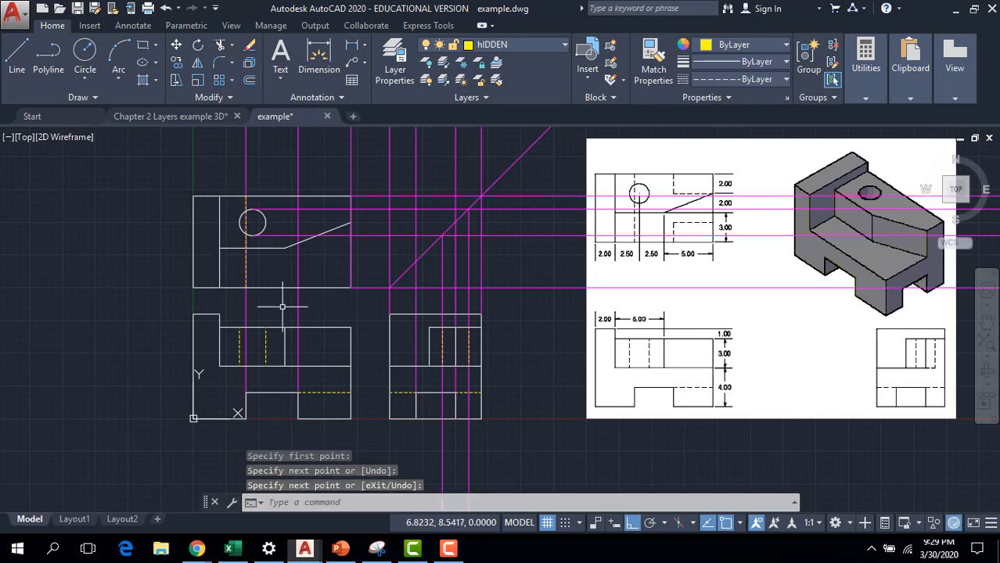
# On Layer1, draw horizontal construction lines leftward across the top view from the miter ray's crossings with the two notch rays, at heights 12 and 15.
pyautogui.press('Return')
pyautogui.click(562, 45)
pyautogui.click(510, 152)
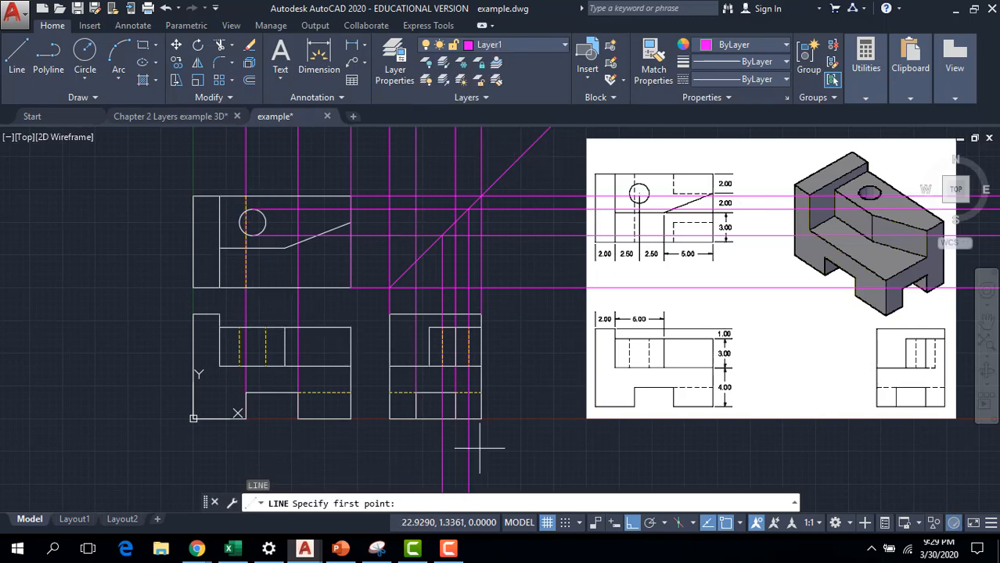
pyautogui.click(416, 261)
pyautogui.click(157, 261)
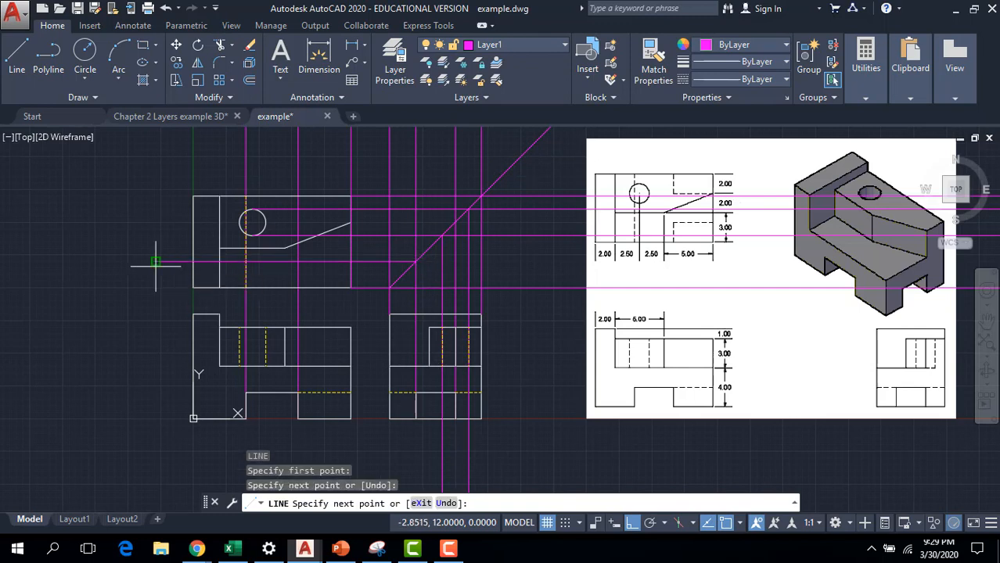
pyautogui.press('Return')
pyautogui.press('Return')
pyautogui.click(466, 222)
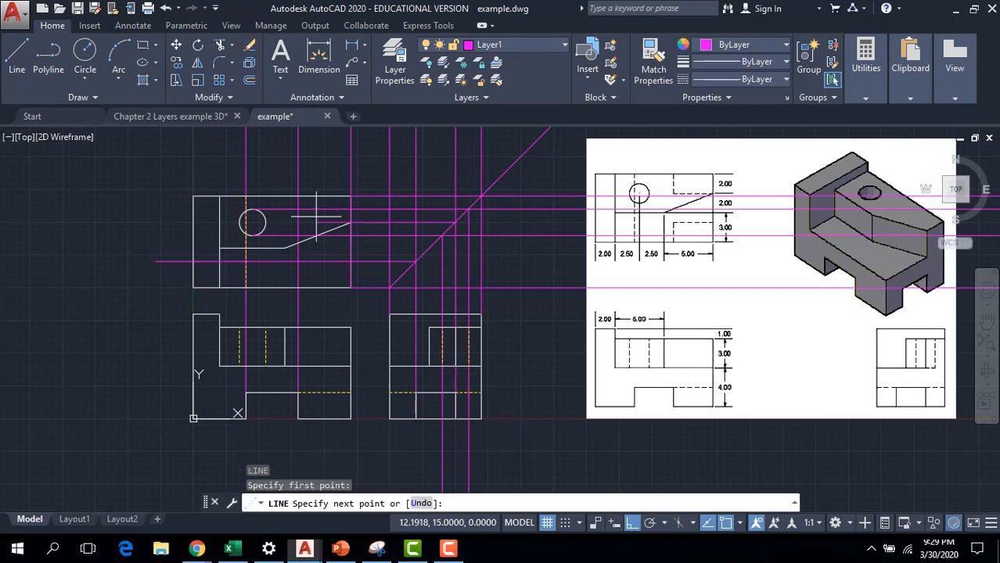
pyautogui.click(125, 222)
pyautogui.press('Return')
pyautogui.press('Return')
# On the hIDDEN layer, draw the top view's lower-right notch from the lower edge at x 8 up to height 12, and across to the right edge.
pyautogui.click(547, 46)
pyautogui.click(500, 136)
pyautogui.click(298, 287)
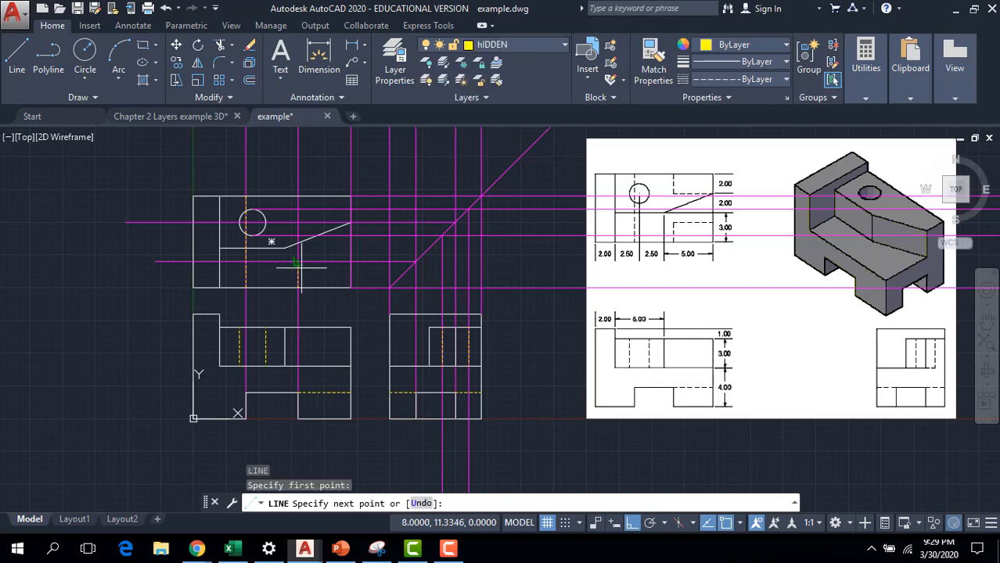
pyautogui.click(298, 261)
pyautogui.click(350, 261)
pyautogui.press('Return')
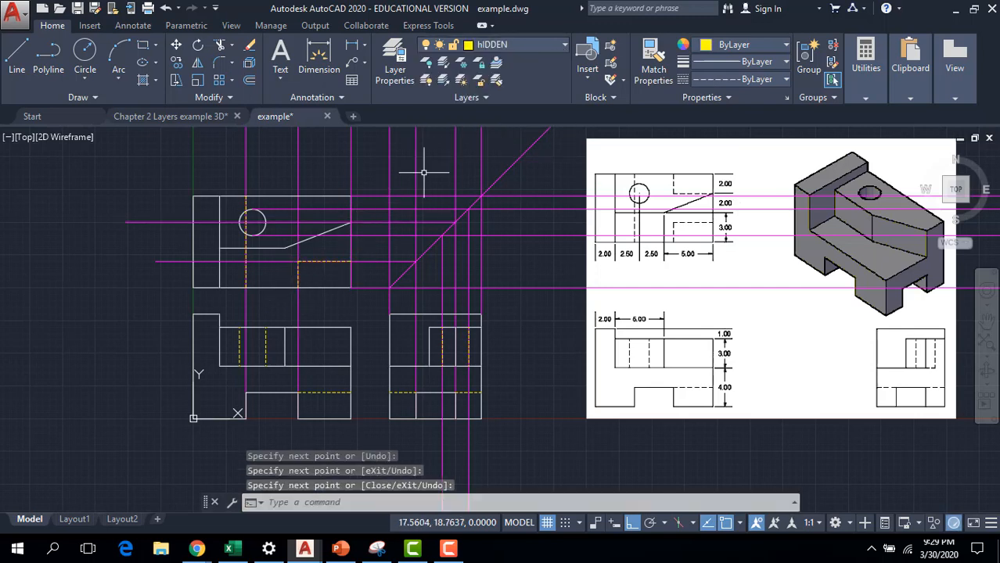
# Draw the top view's upper-right hidden notch from the right edge at height 15 to x 8, and up to the upper edge.
pyautogui.click(352, 223)
pyautogui.press('Return')
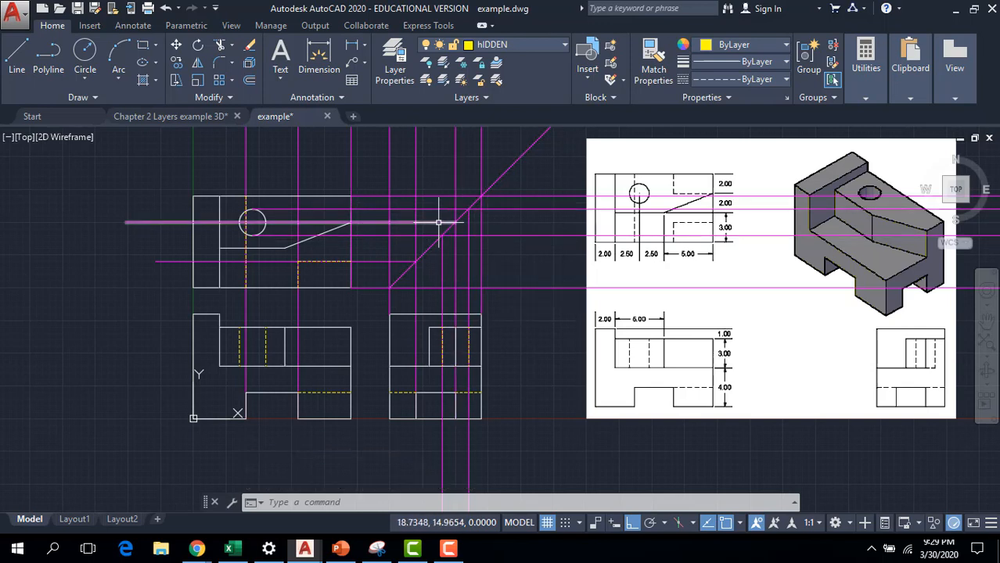
pyautogui.press('Return')
pyautogui.click(350, 223)
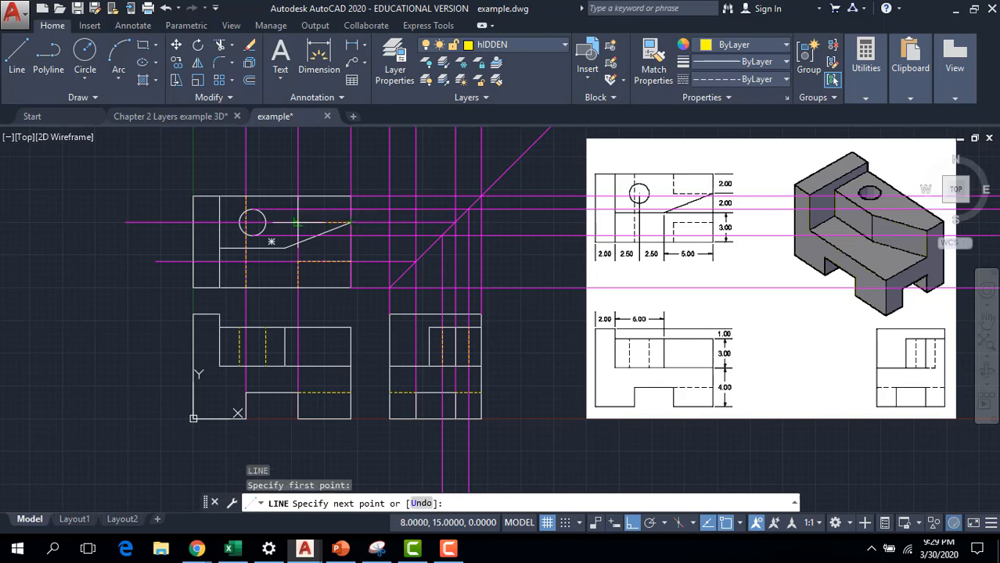
pyautogui.click(298, 195)
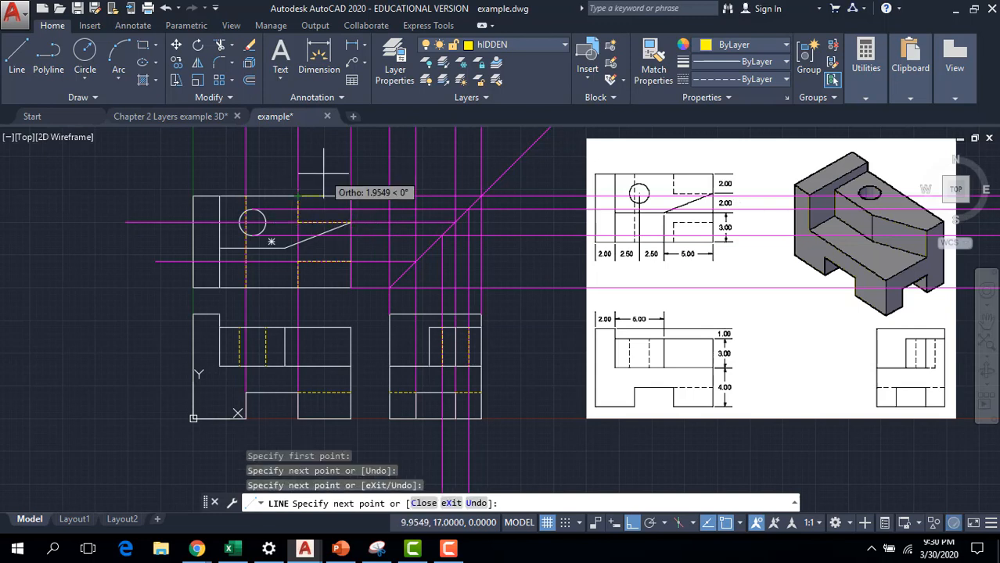
pyautogui.press('Escape')
# Turn off Layer1 to hide the projection rays.
pyautogui.click(561, 50)
pyautogui.click(427, 150)
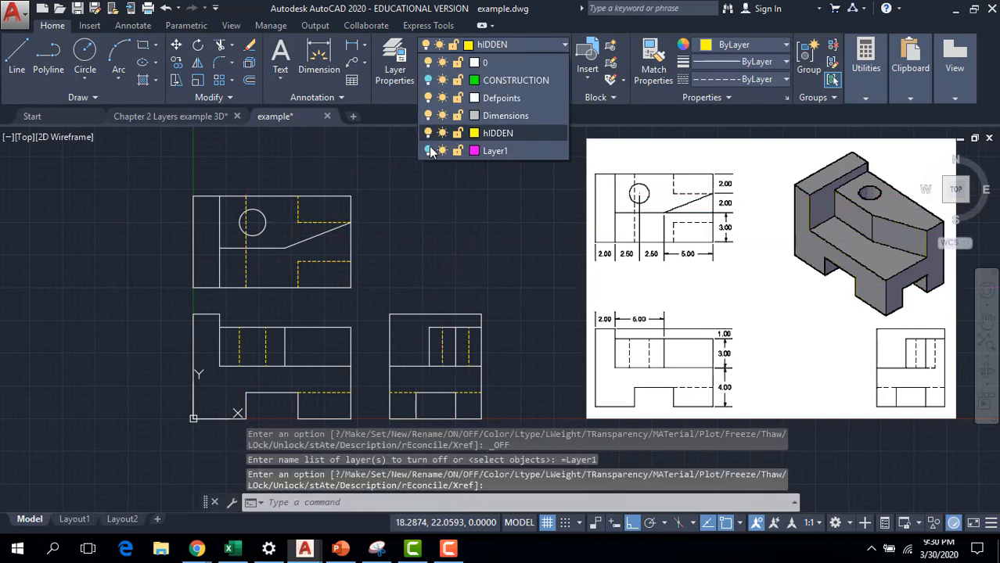